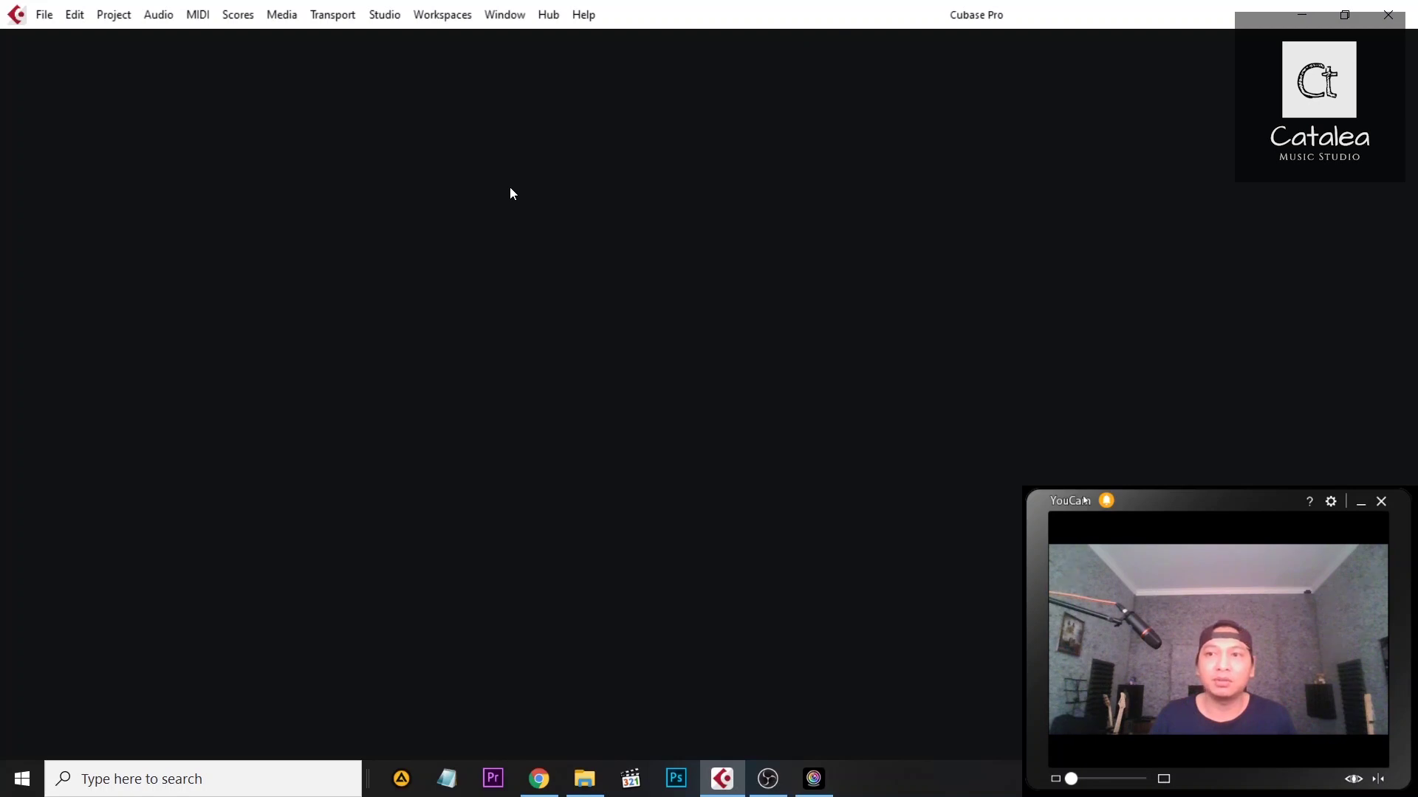
Create a new empty project and set its project folder to Membuat Midi Drum Cubase 10.
left_click(45, 16)
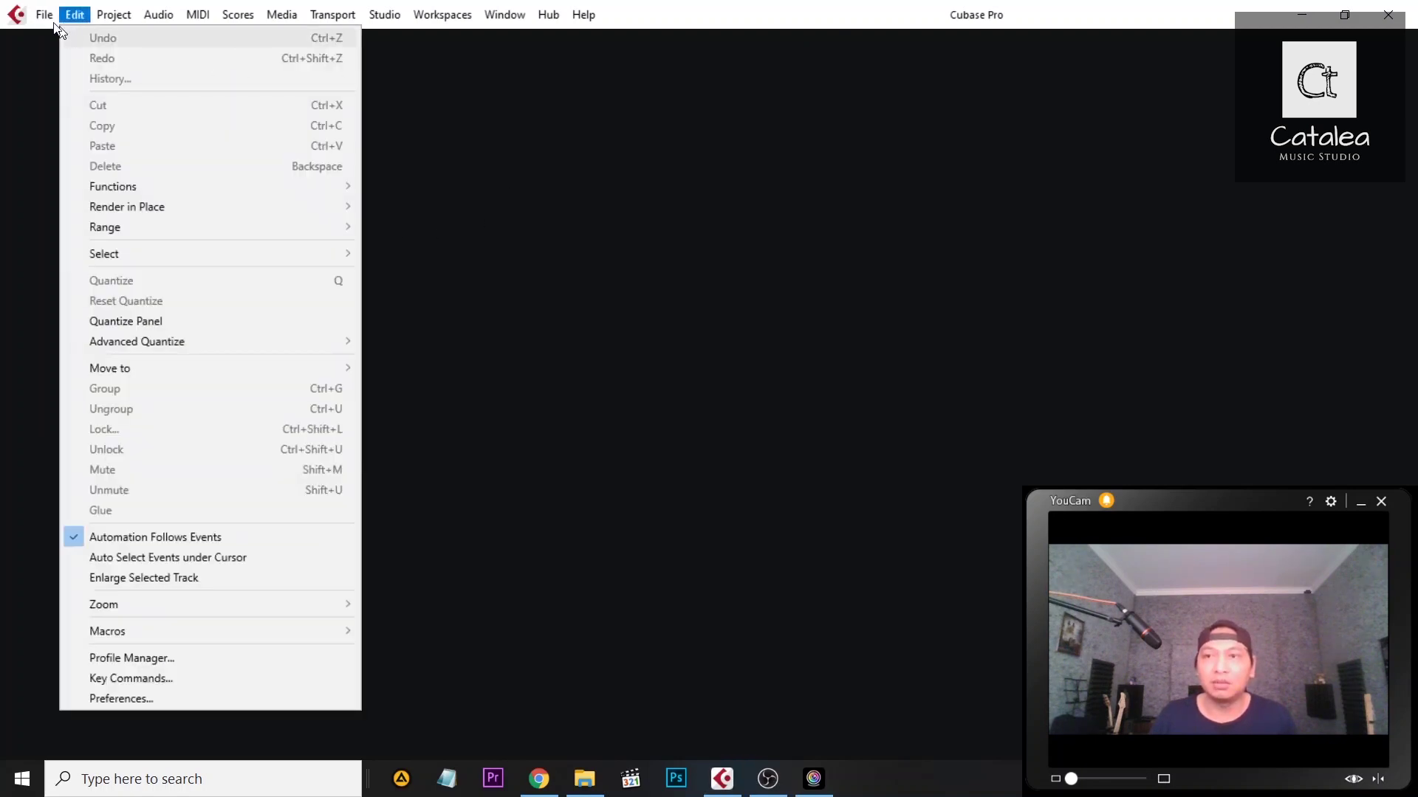
left_click(53, 39)
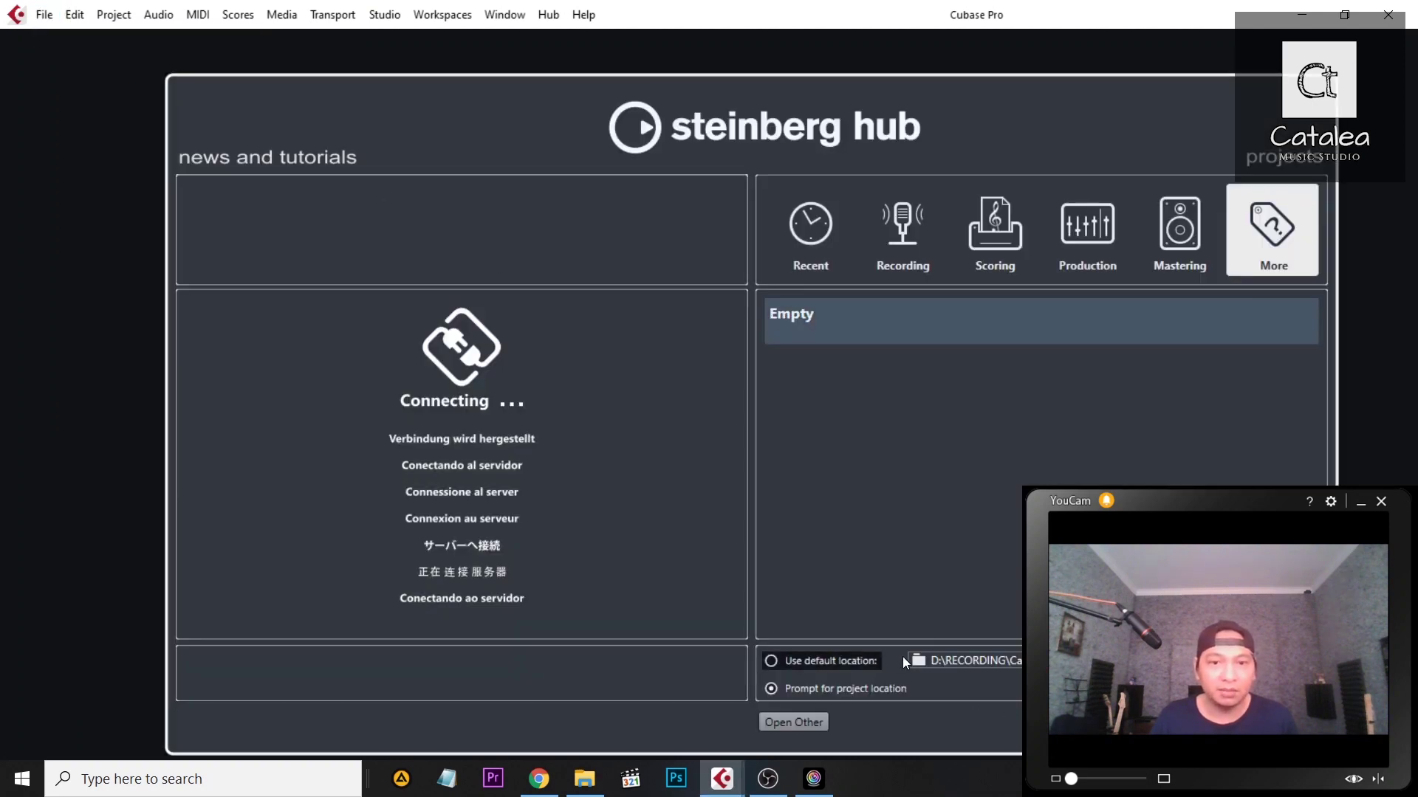
double_click(800, 320)
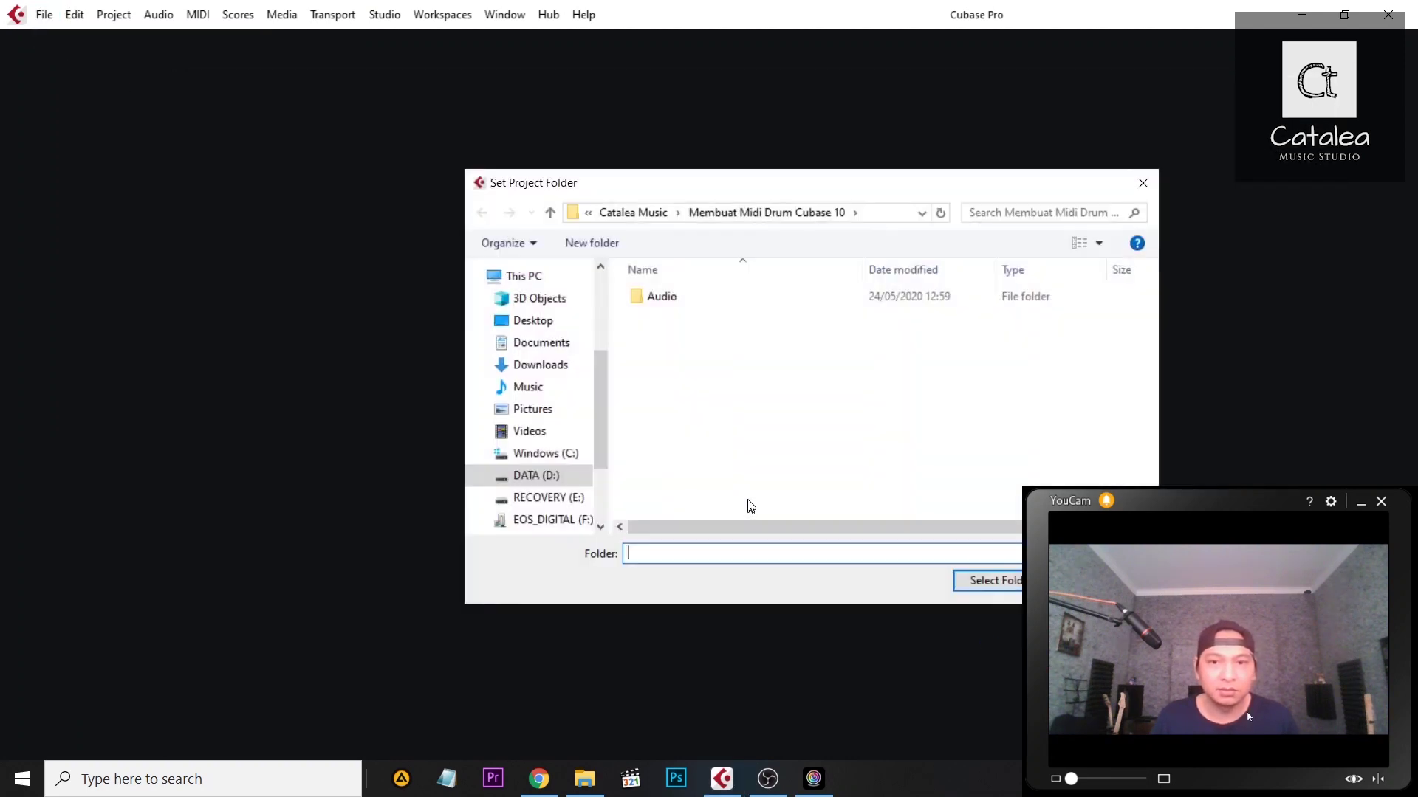
left_click(742, 214)
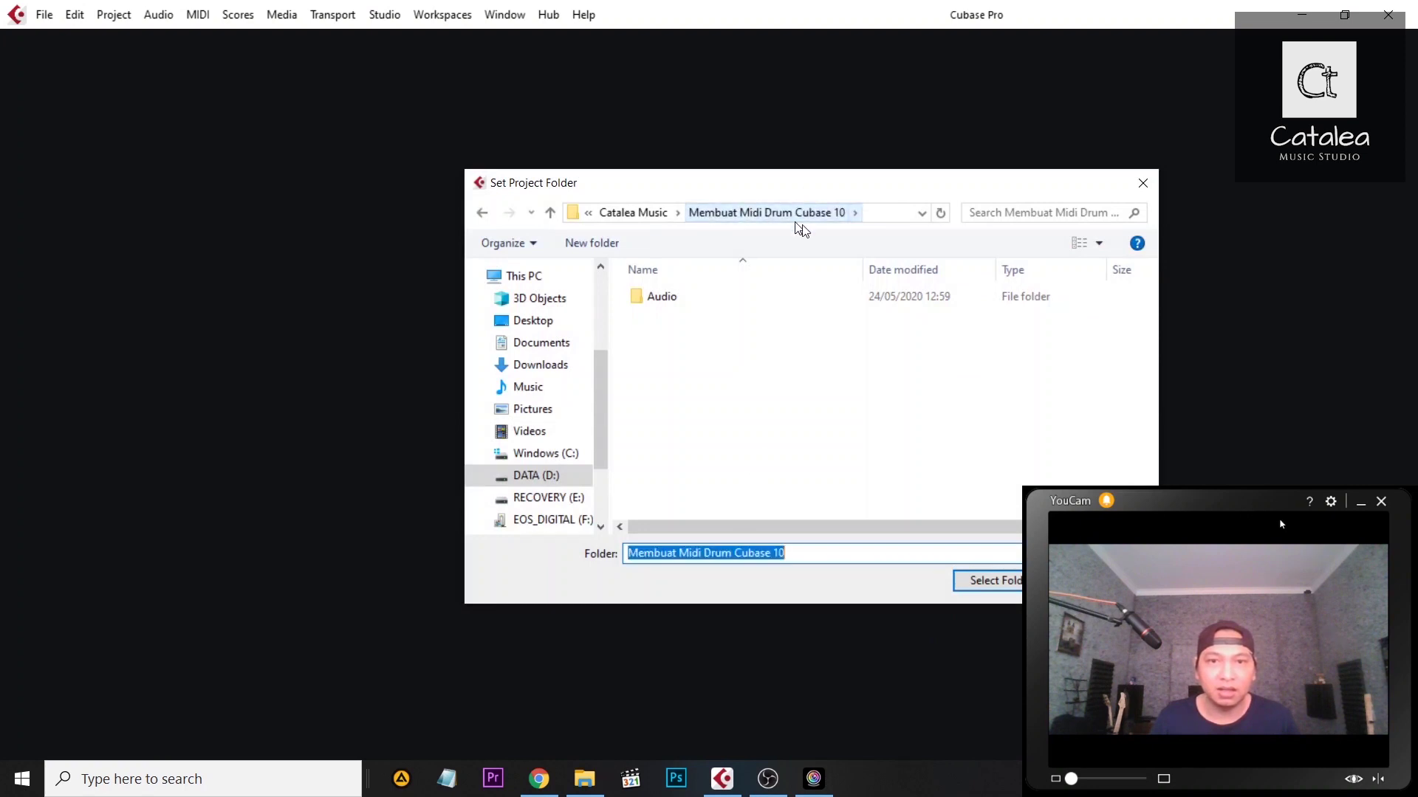
left_click(967, 581)
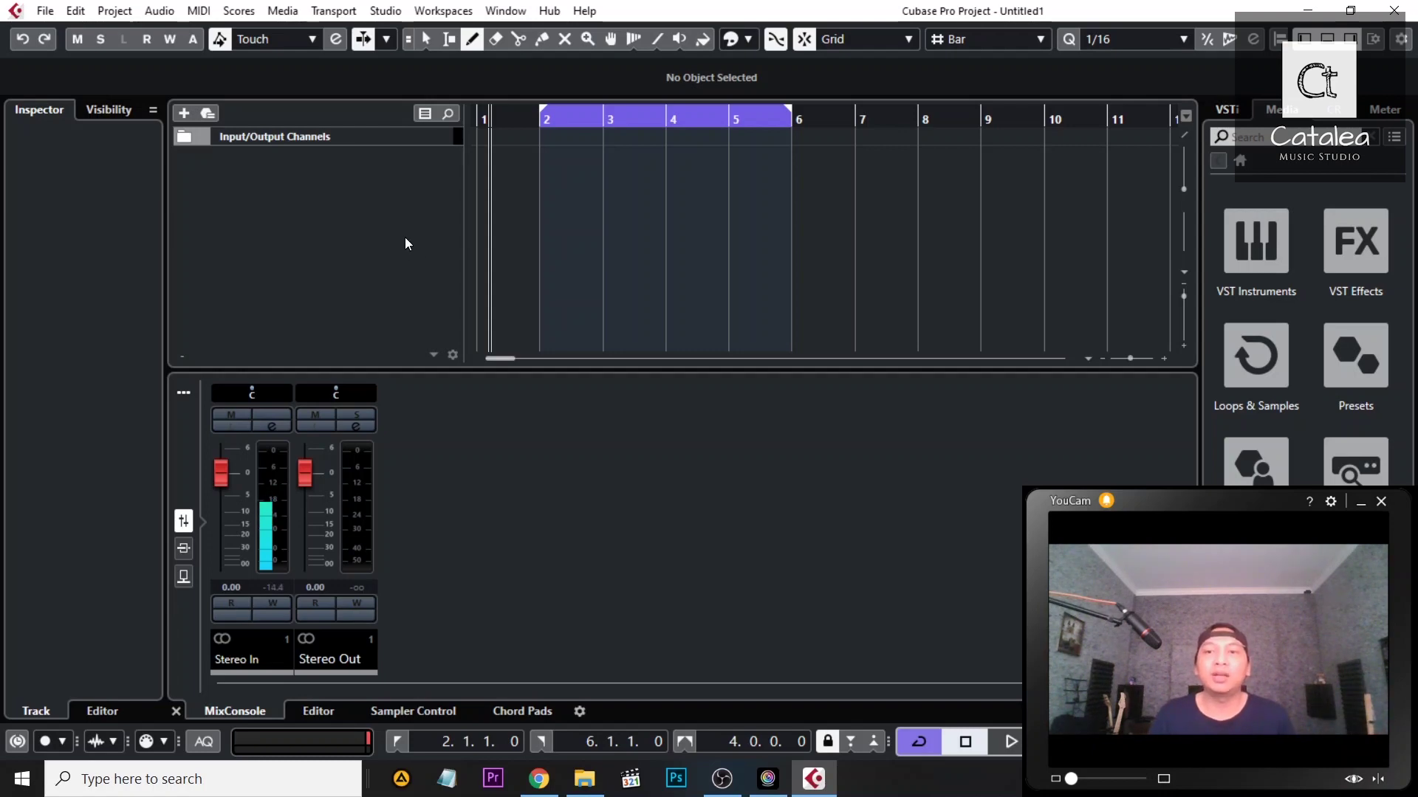
Activate the Object Selection tool and bring up the settings for adding an instrument track to the empty track list.
left_click(387, 216)
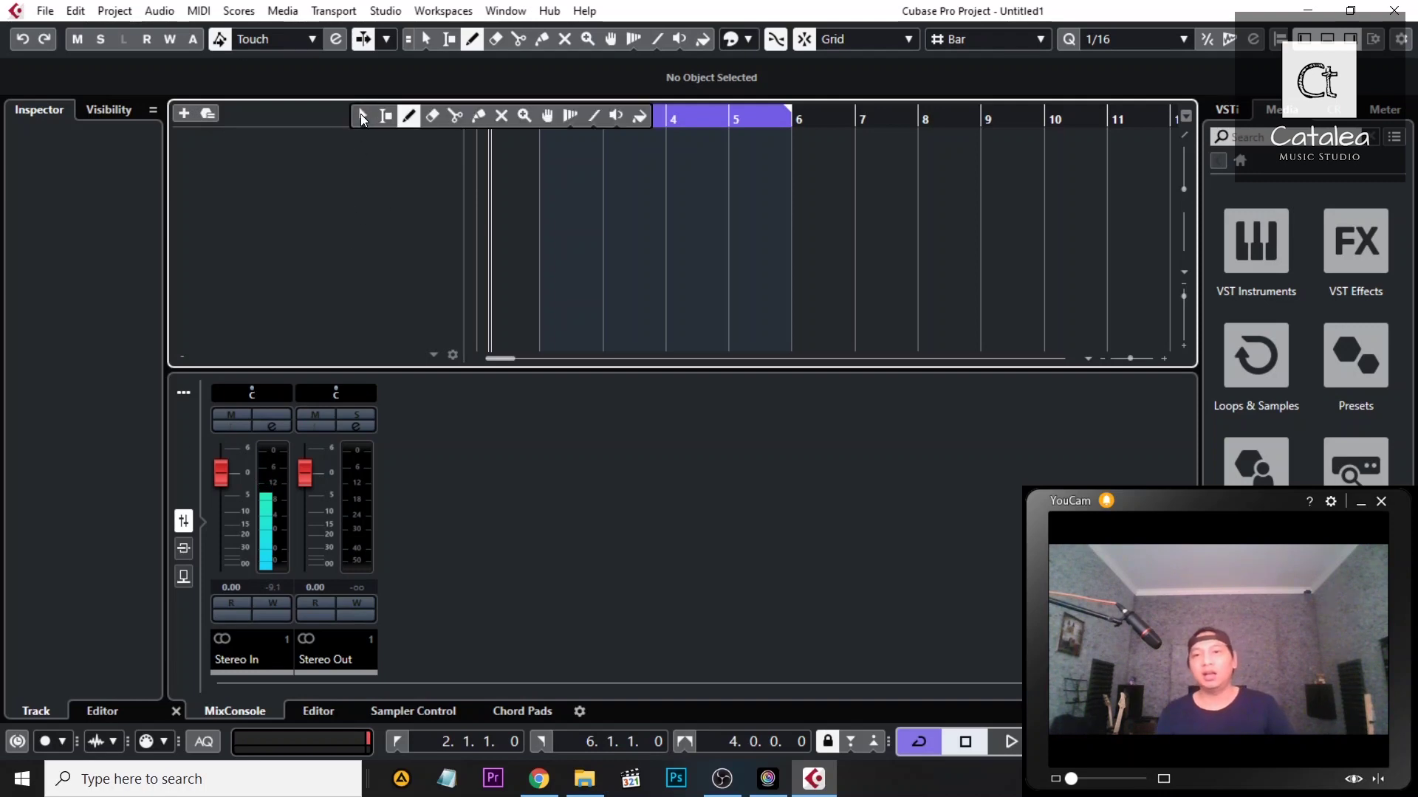
key("1")
right_click(319, 151)
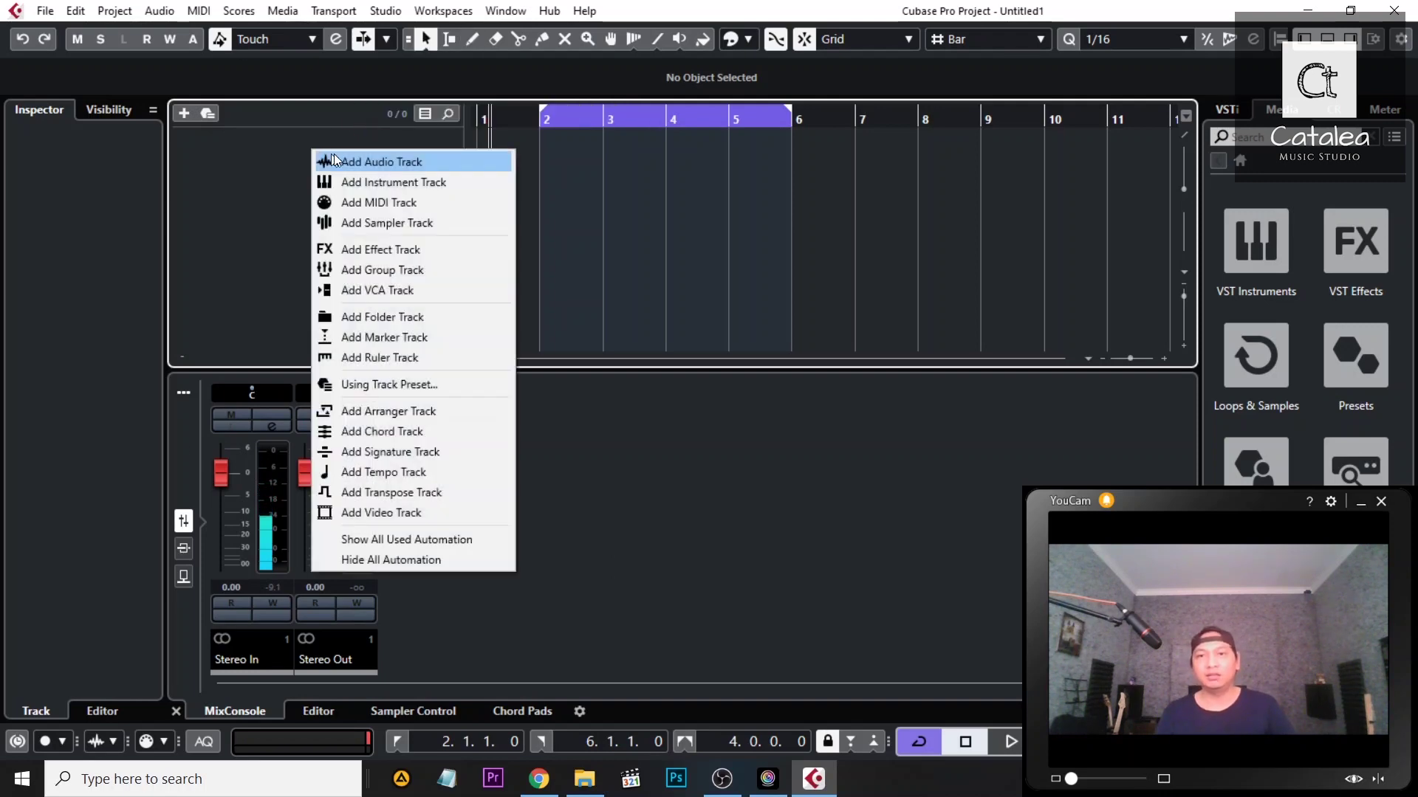
left_click(382, 181)
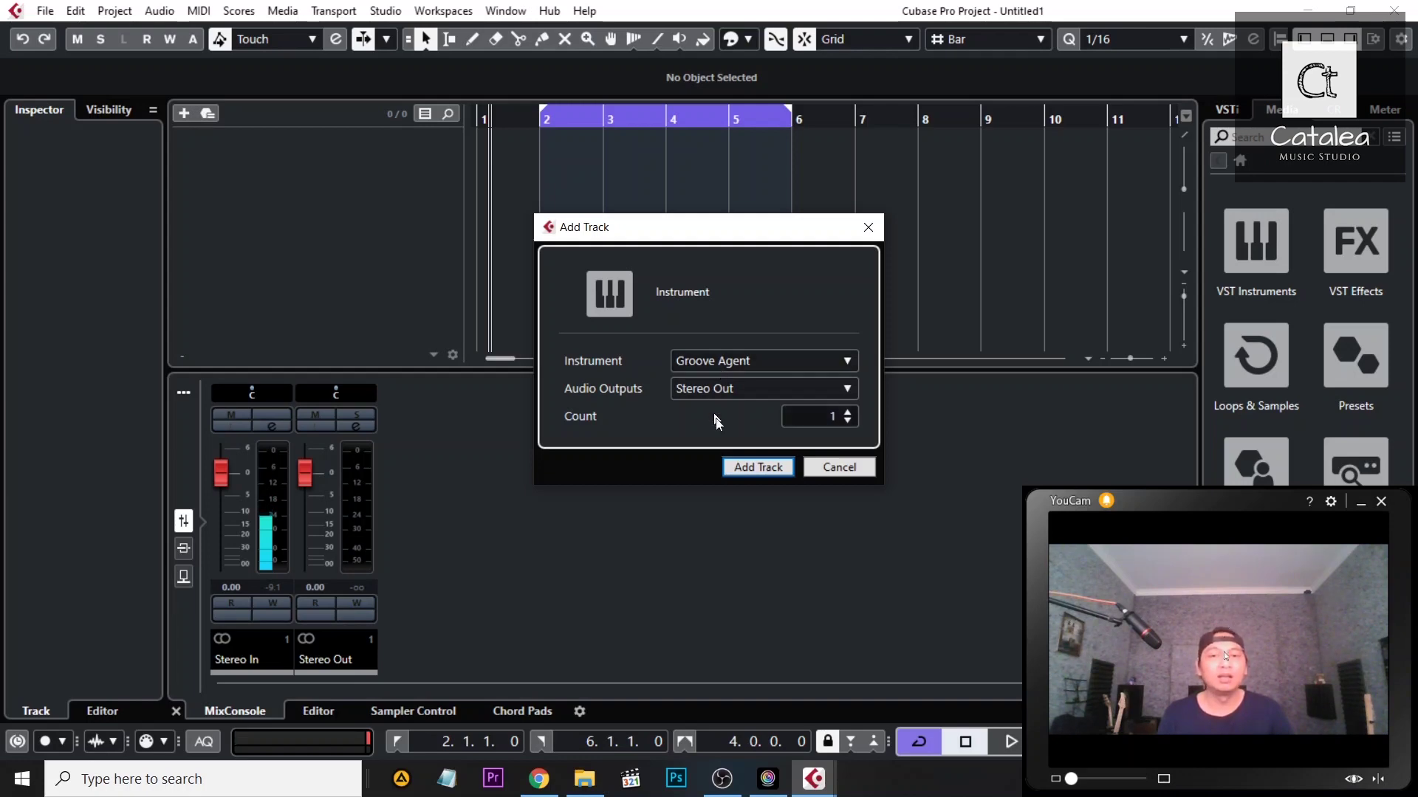
Switch to Chrome, review the search for "download groove agent cubase 10", and examine Steinberg's Groove Agent 5 downloads page in a new browser tab.
left_click(539, 779)
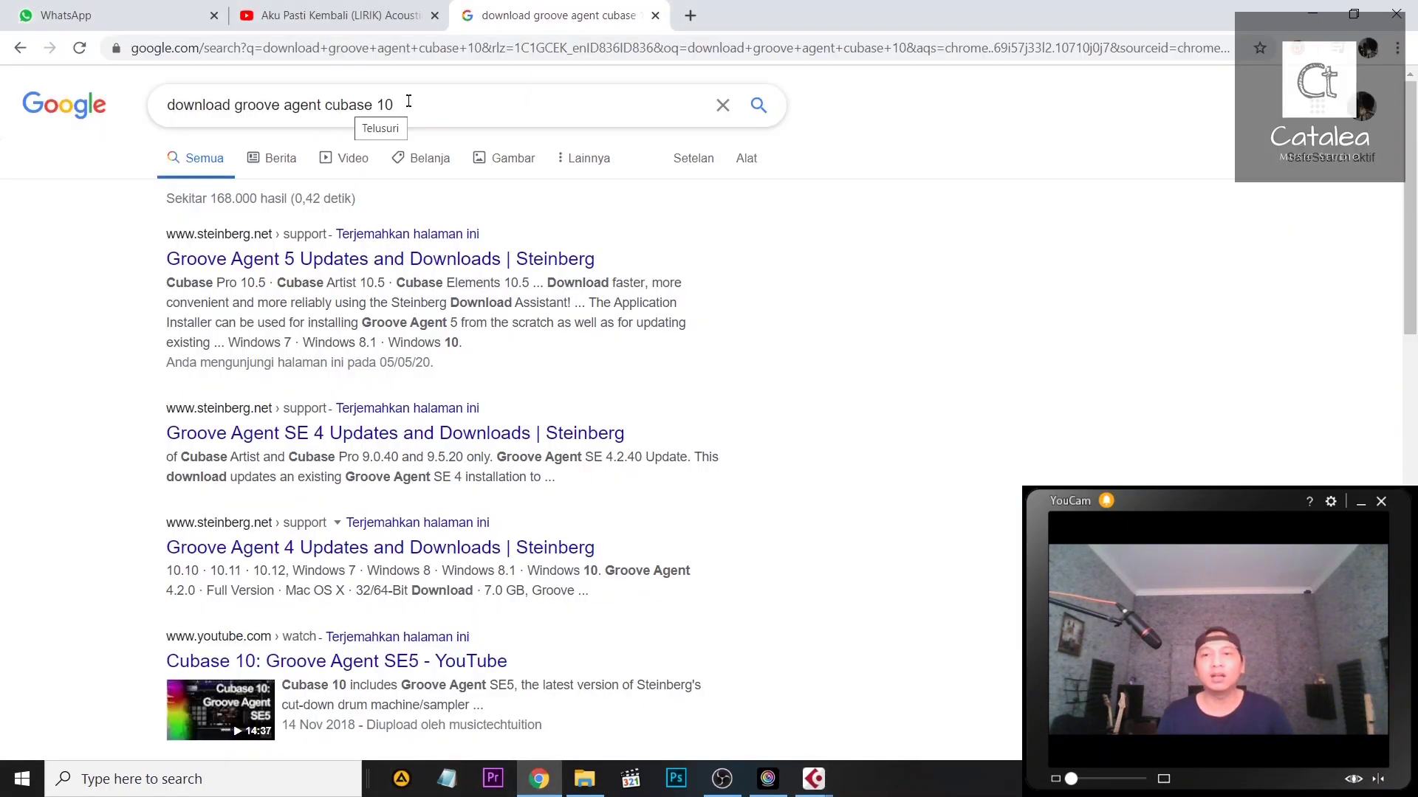
left_click_drag(394, 105, 99, 76)
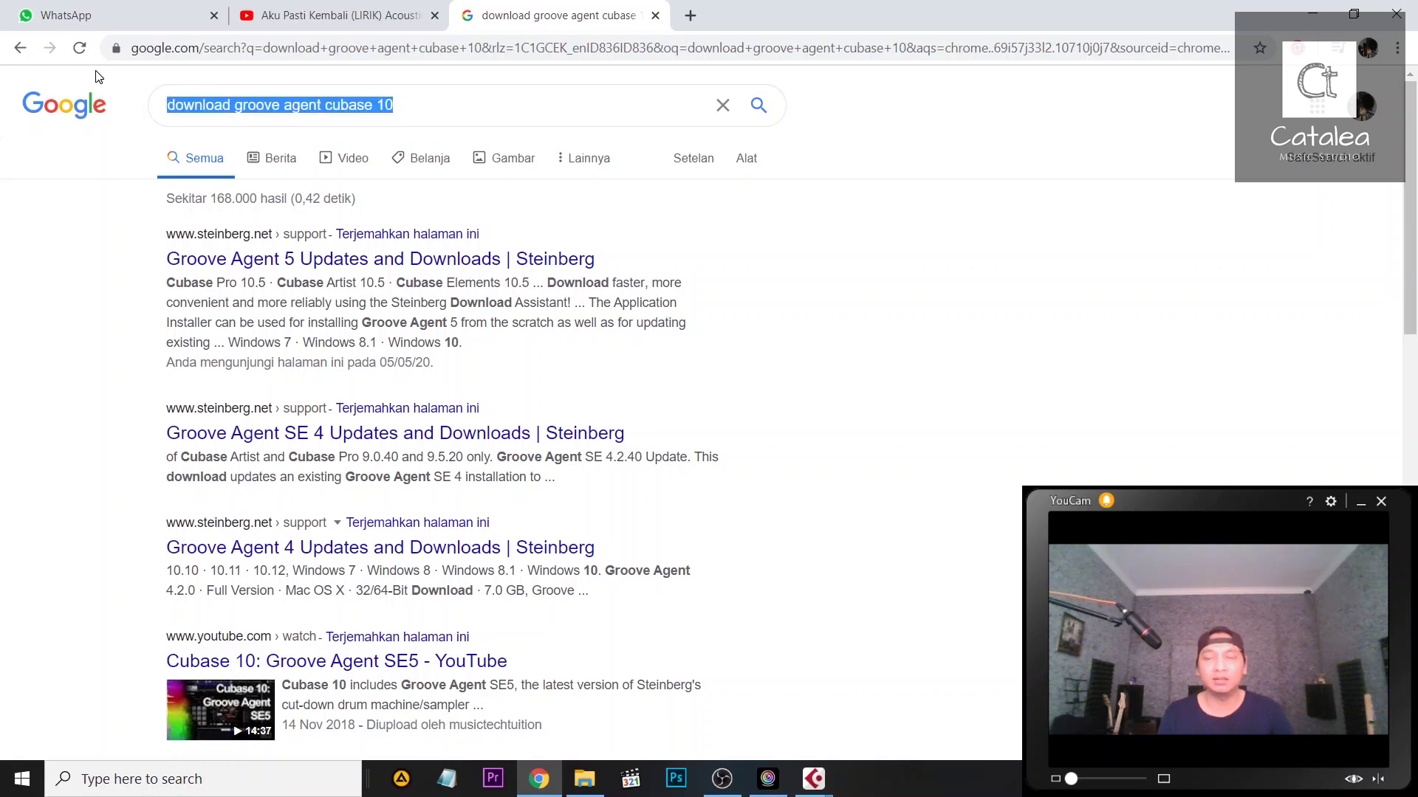
left_click(429, 96)
left_click(897, 288)
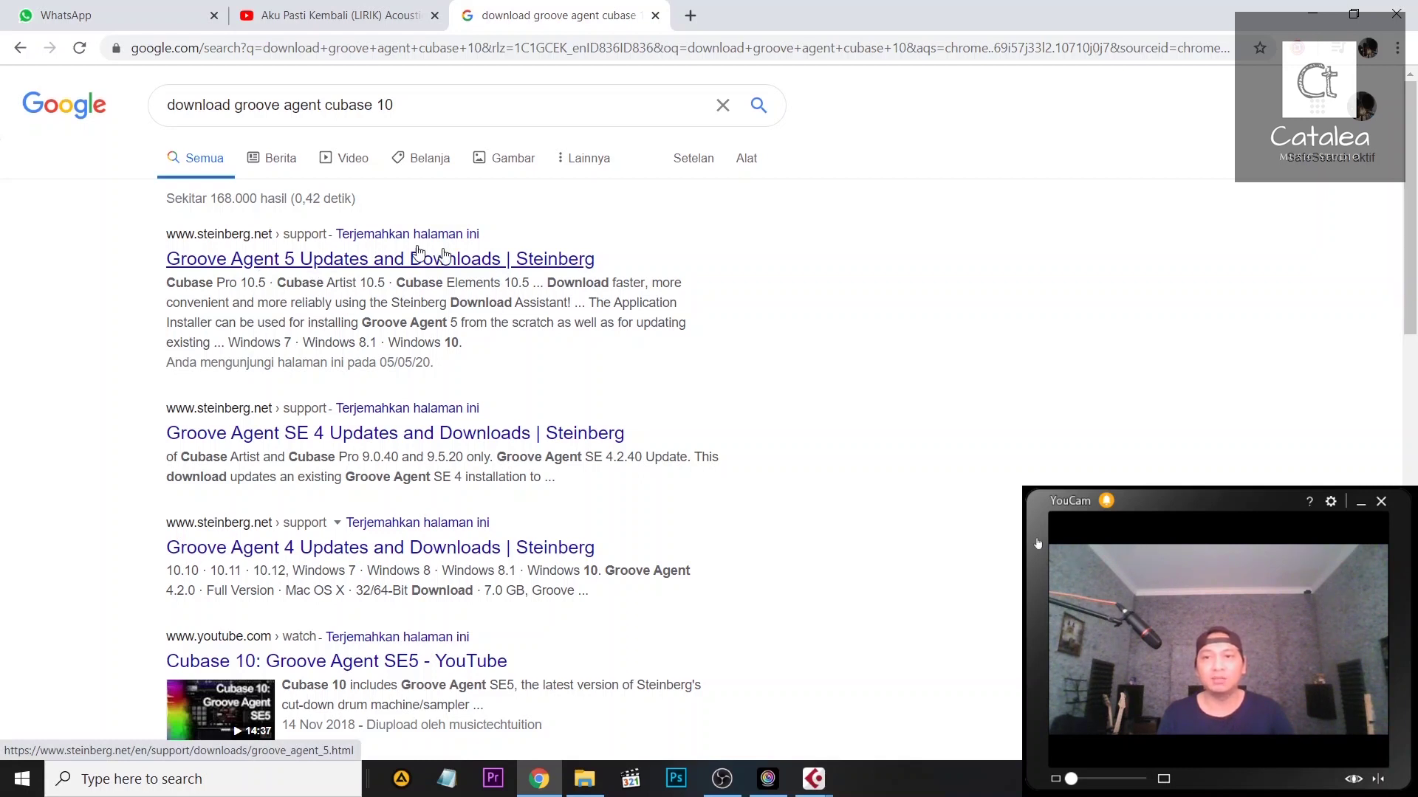
right_click(383, 263)
left_click(443, 276)
left_click(774, 22)
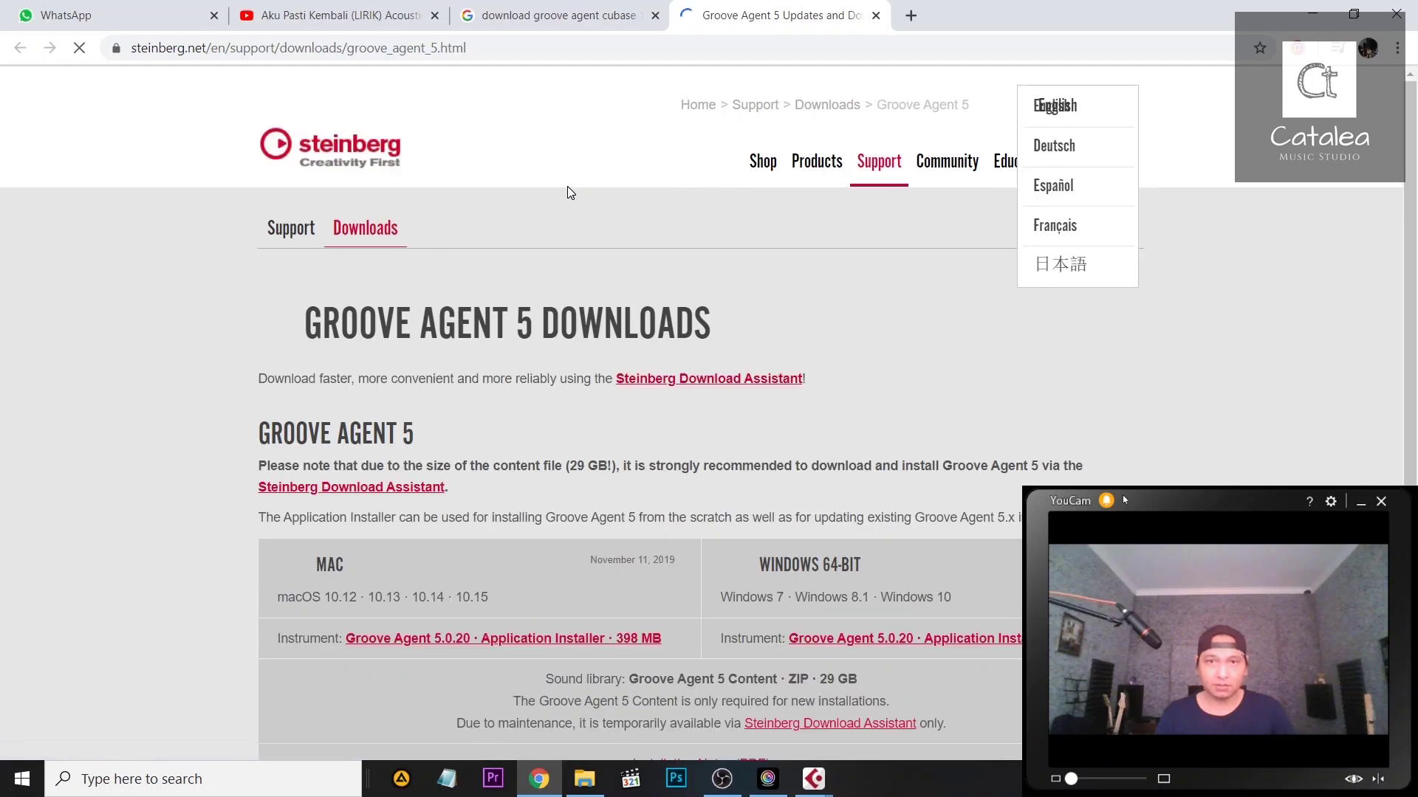
scroll(859, 353, "down", 3)
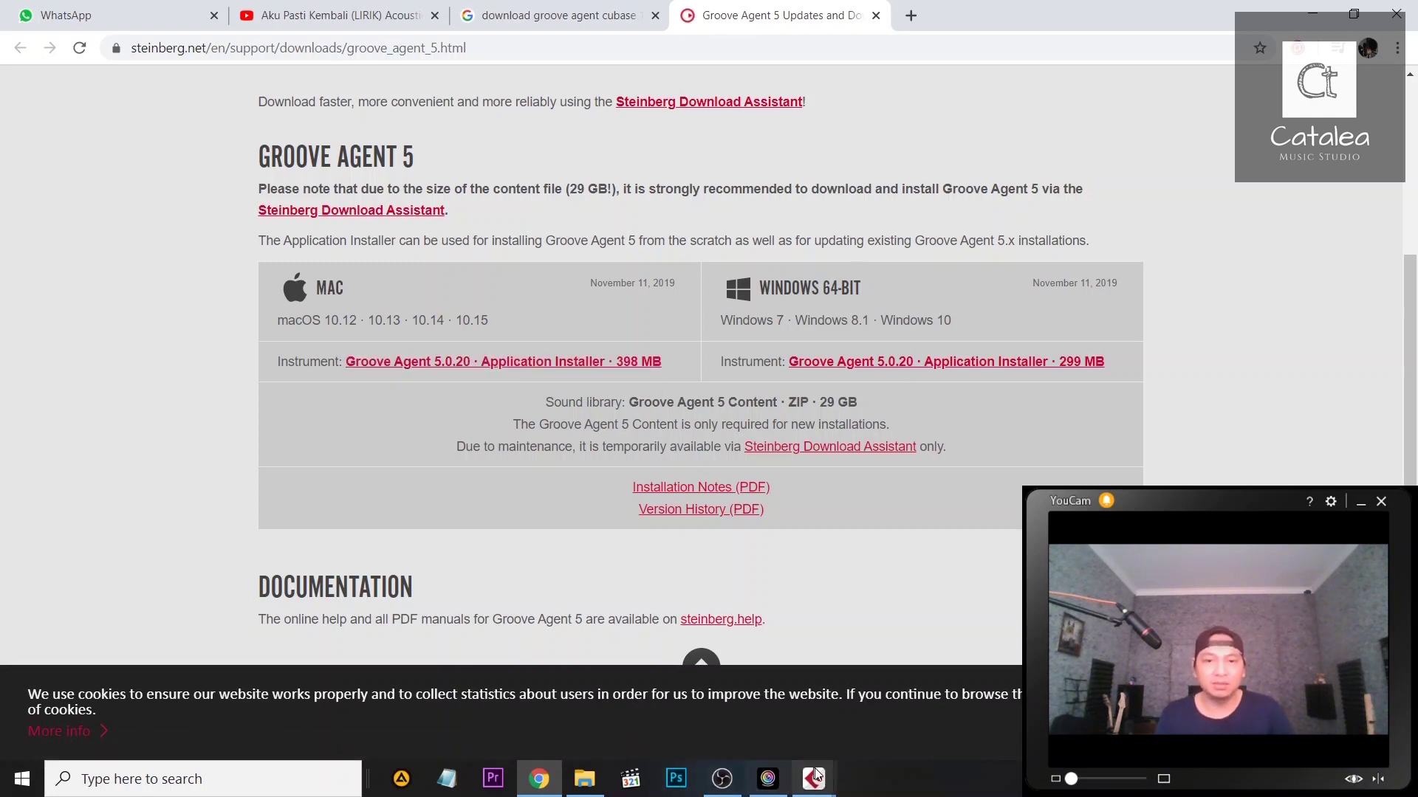
Switch back to Cubase, add one Groove Agent instrument track routed to Stereo Out, and load the Maple Kit into it.
mouse_move(816, 776)
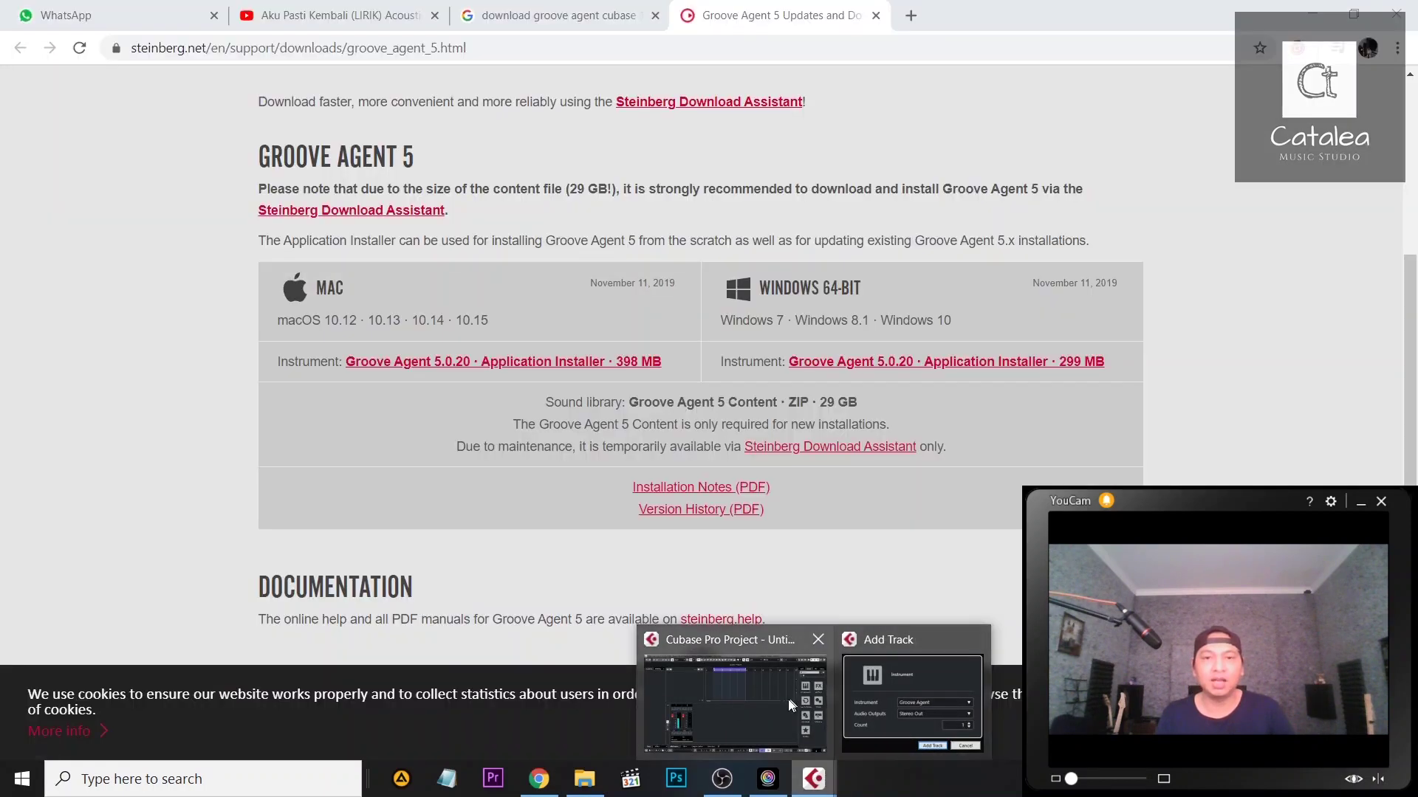
left_click(790, 706)
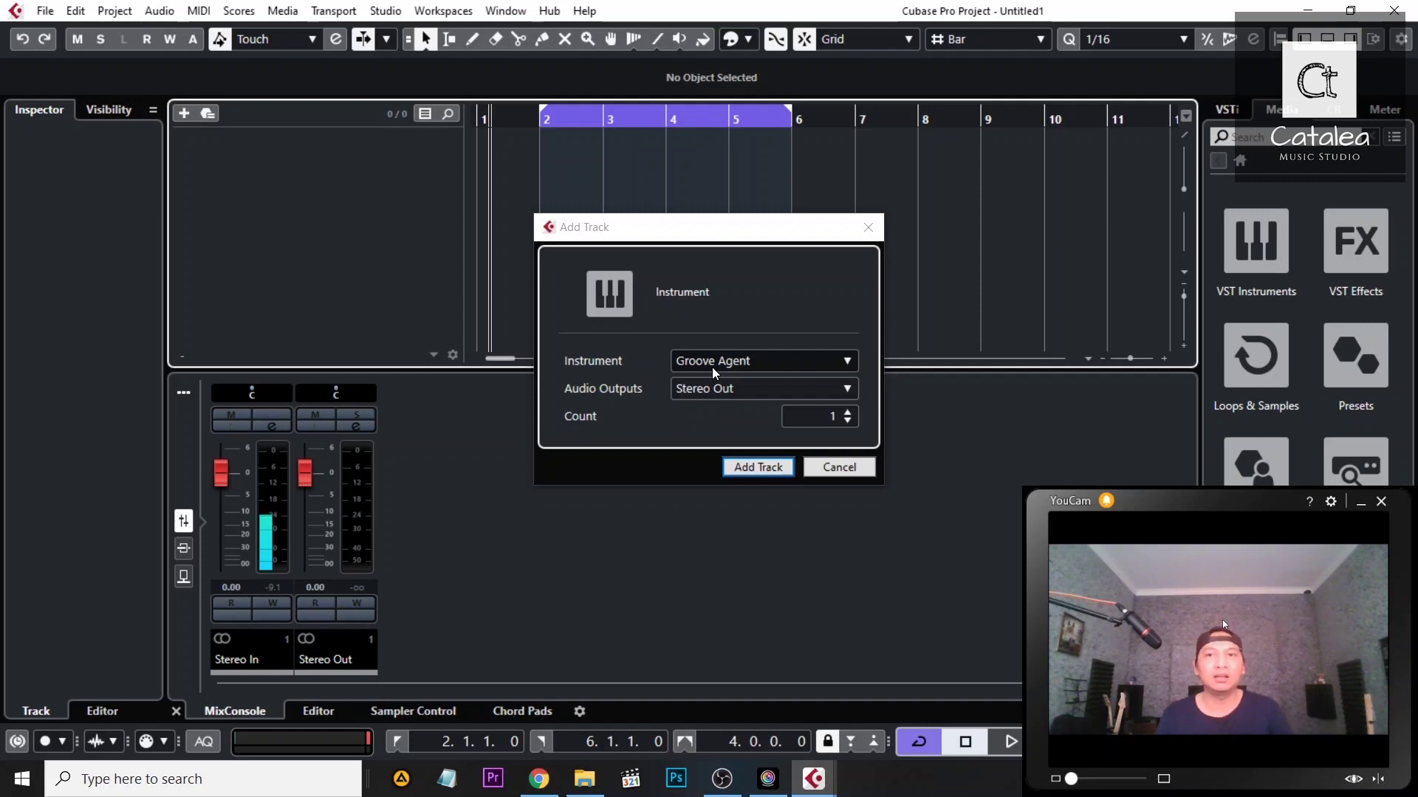
left_click(765, 472)
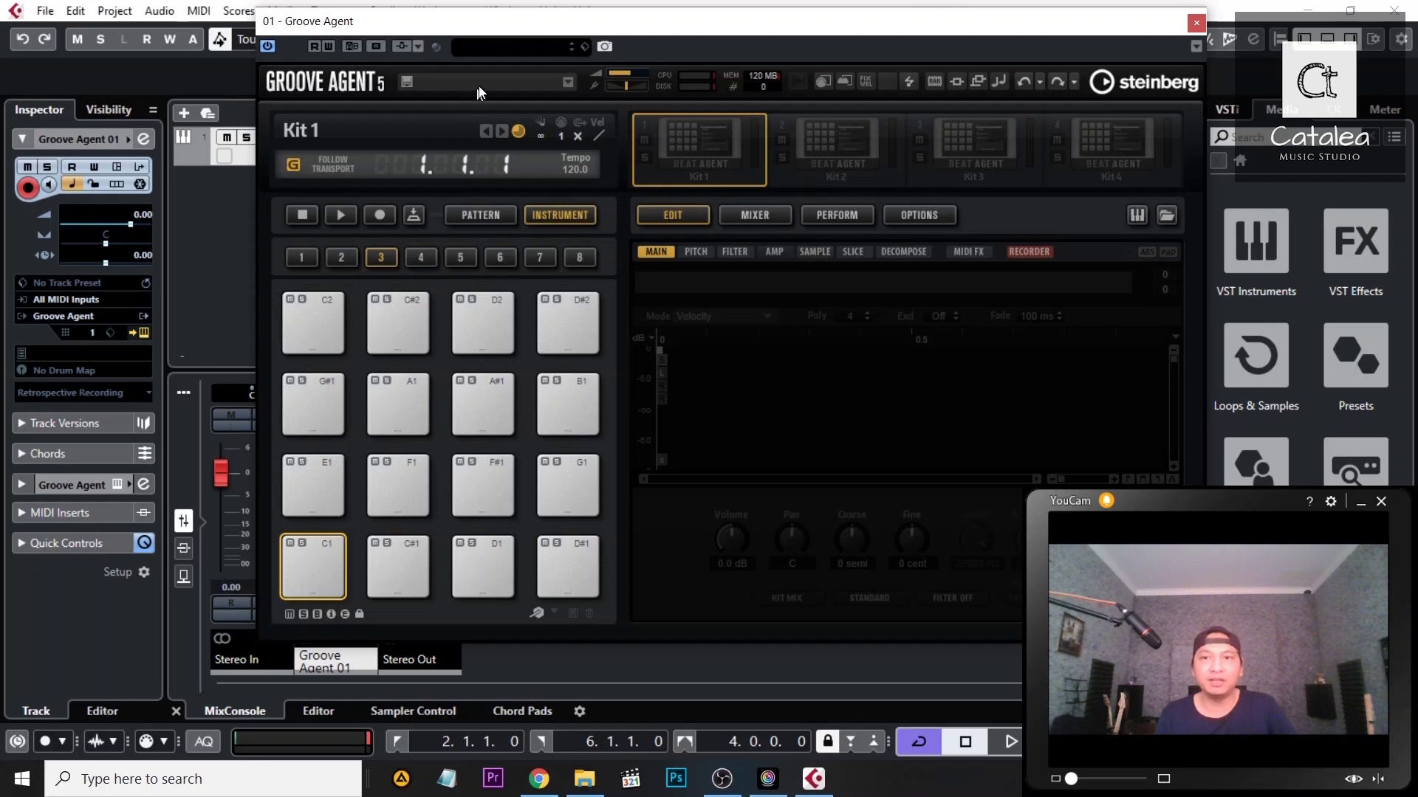
left_click(512, 55)
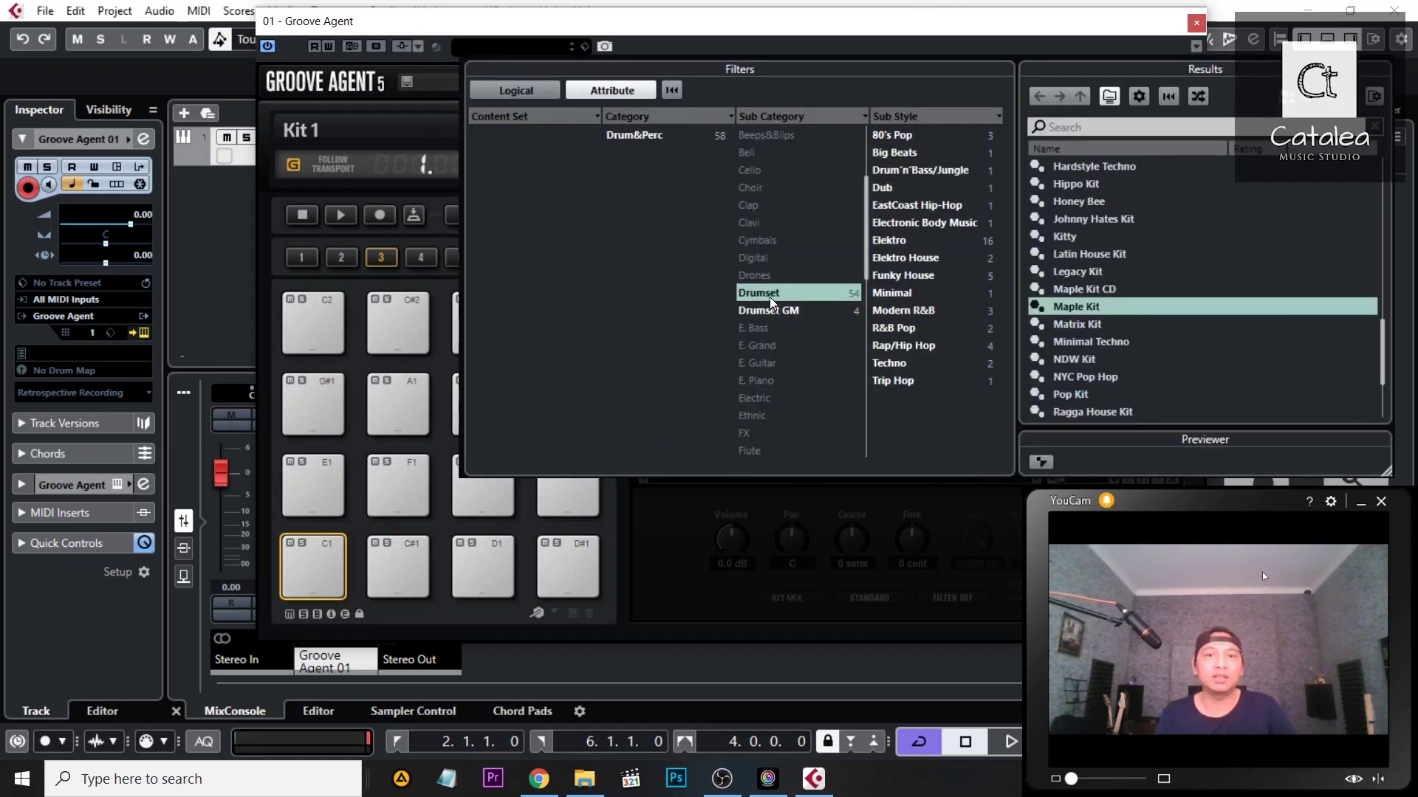
double_click(1063, 316)
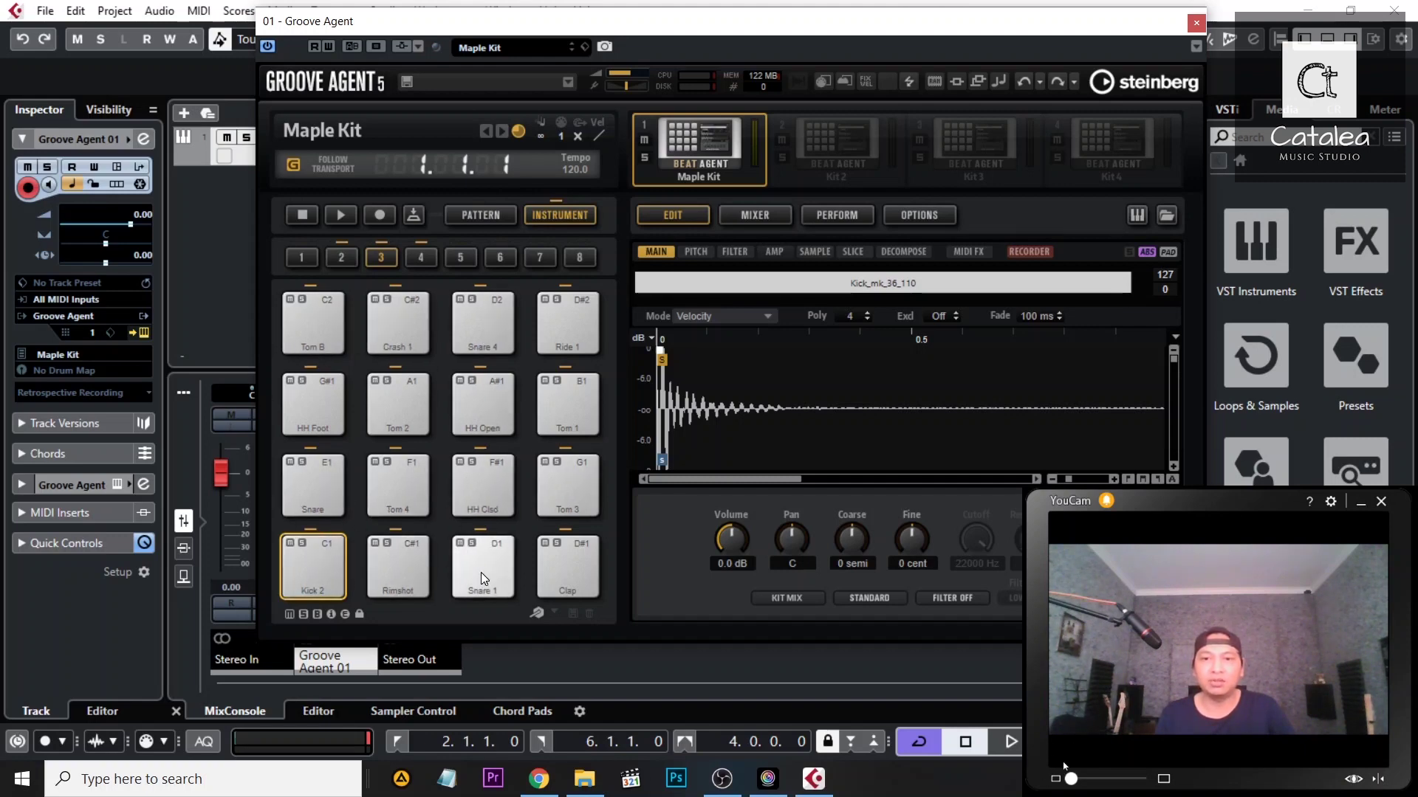
Audition the Maple Kit's kick, rimshot, snare, closed hi-hat, tom and clap pads, and close the Groove Agent editor.
left_click(323, 558)
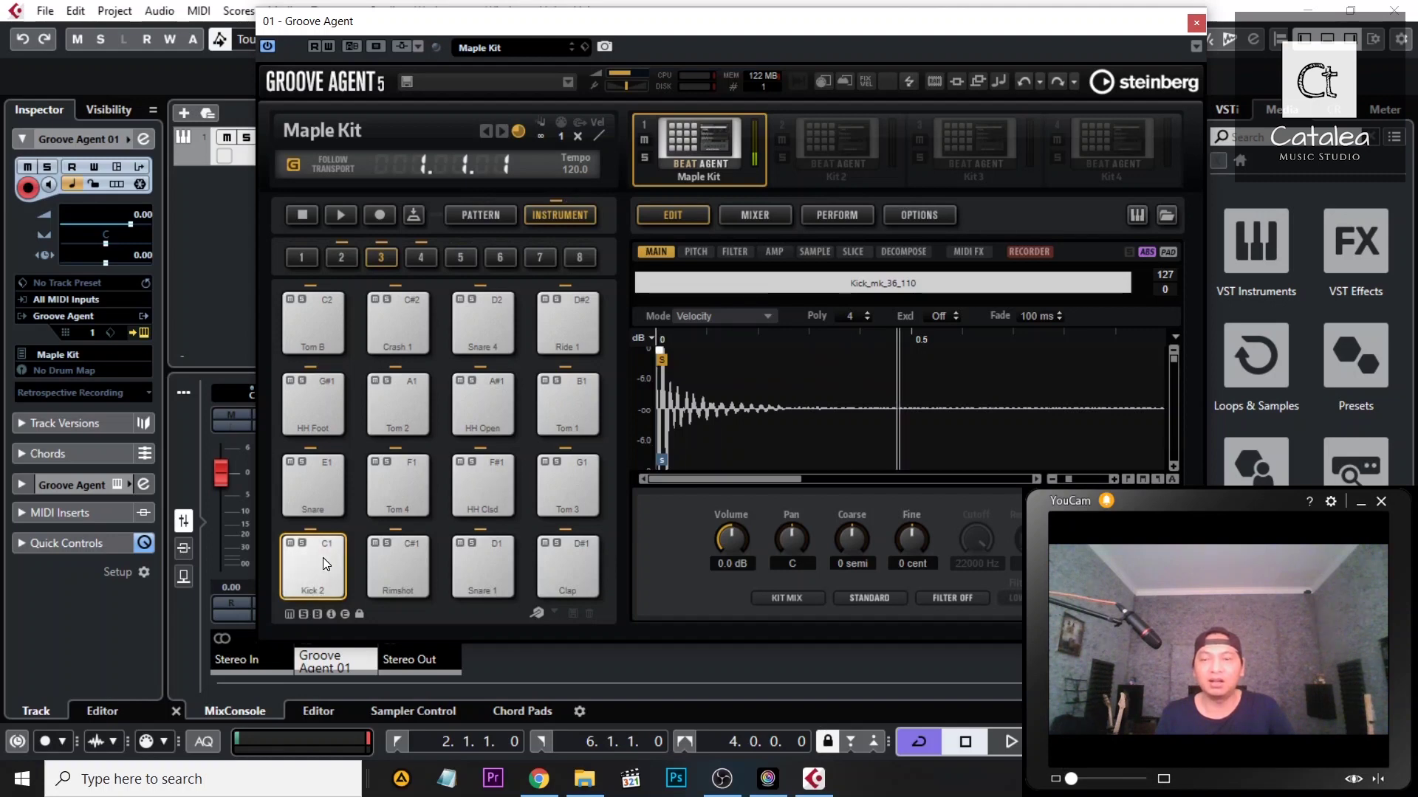
left_click(323, 556)
left_click(324, 556)
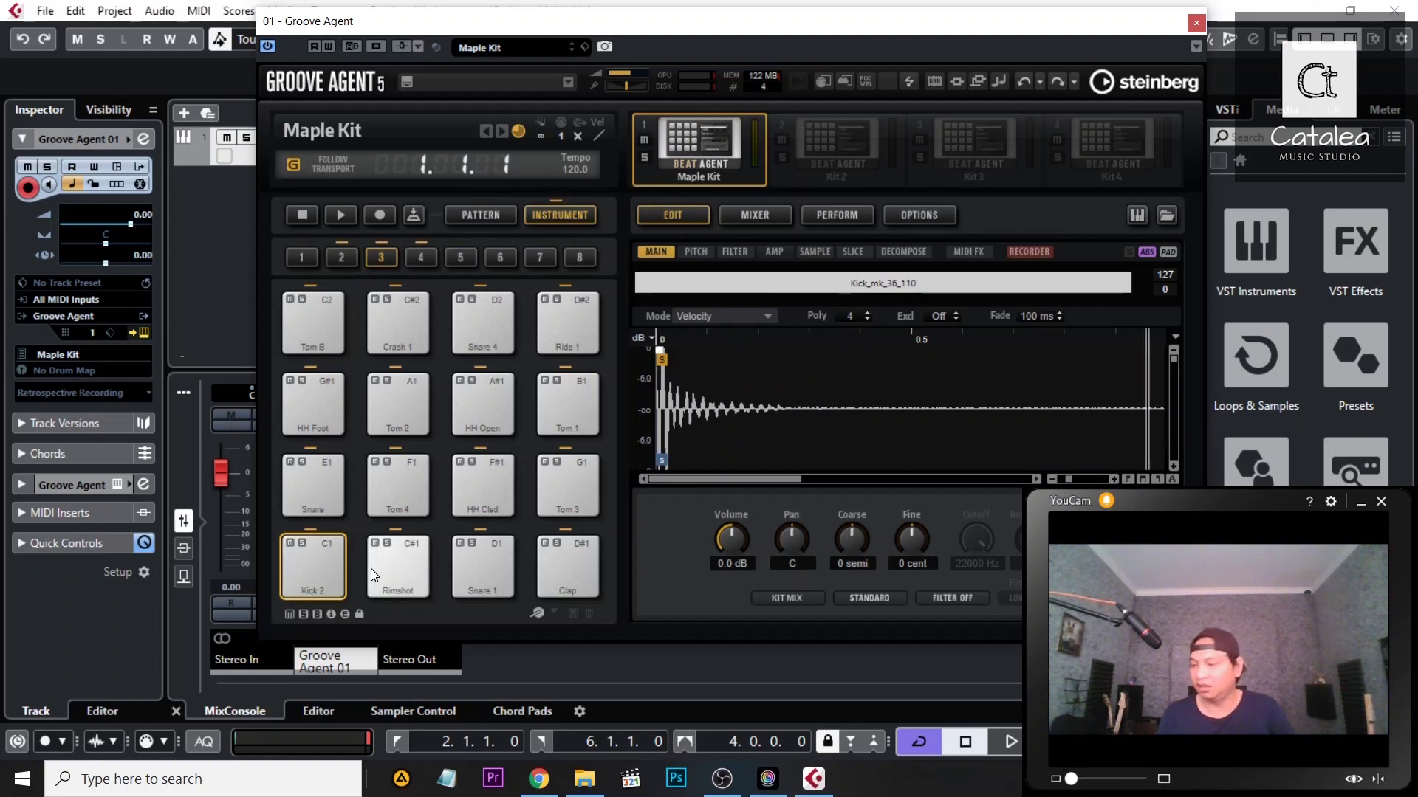
left_click(334, 572)
left_click(399, 565)
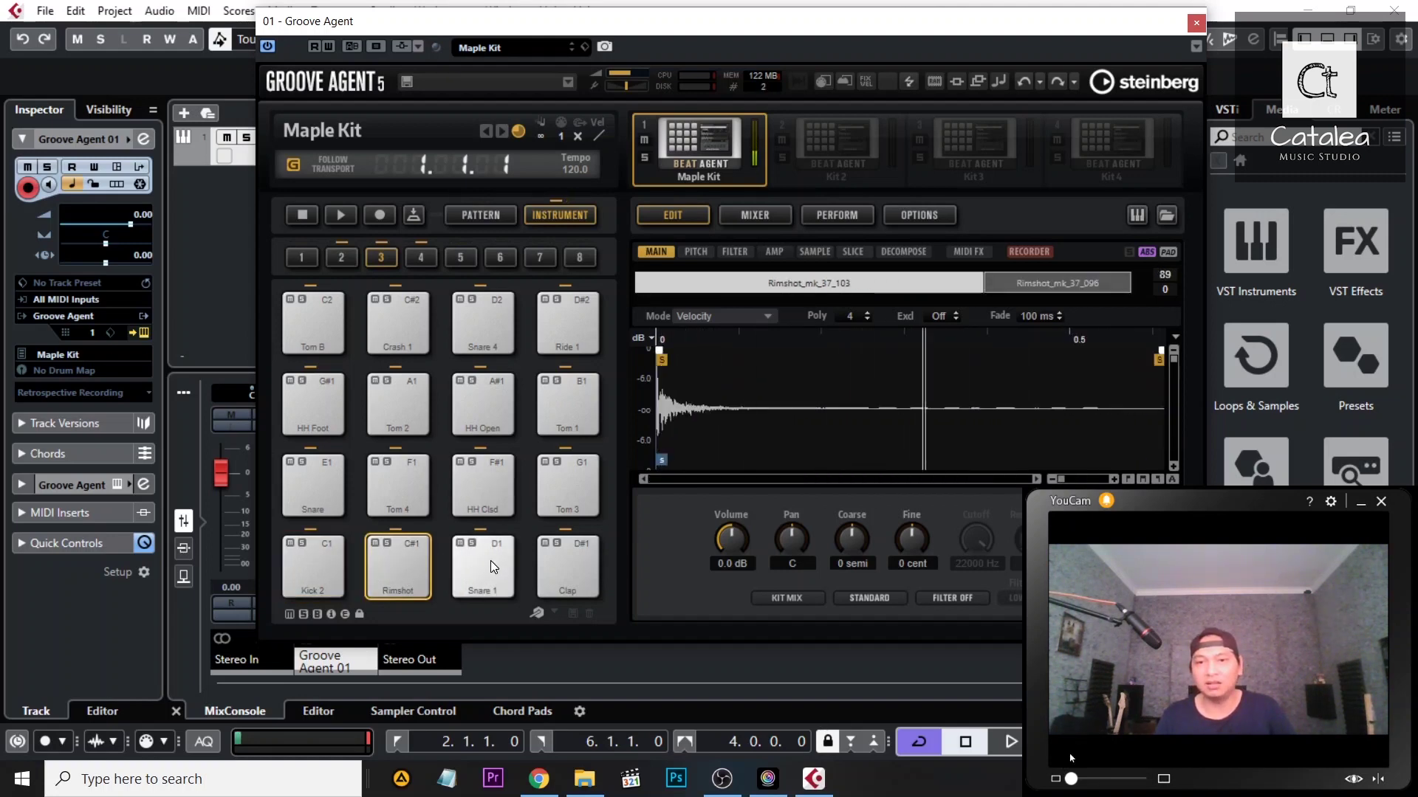
left_click(484, 558)
left_click(491, 488)
left_click(390, 483)
left_click(318, 493)
left_click(565, 414)
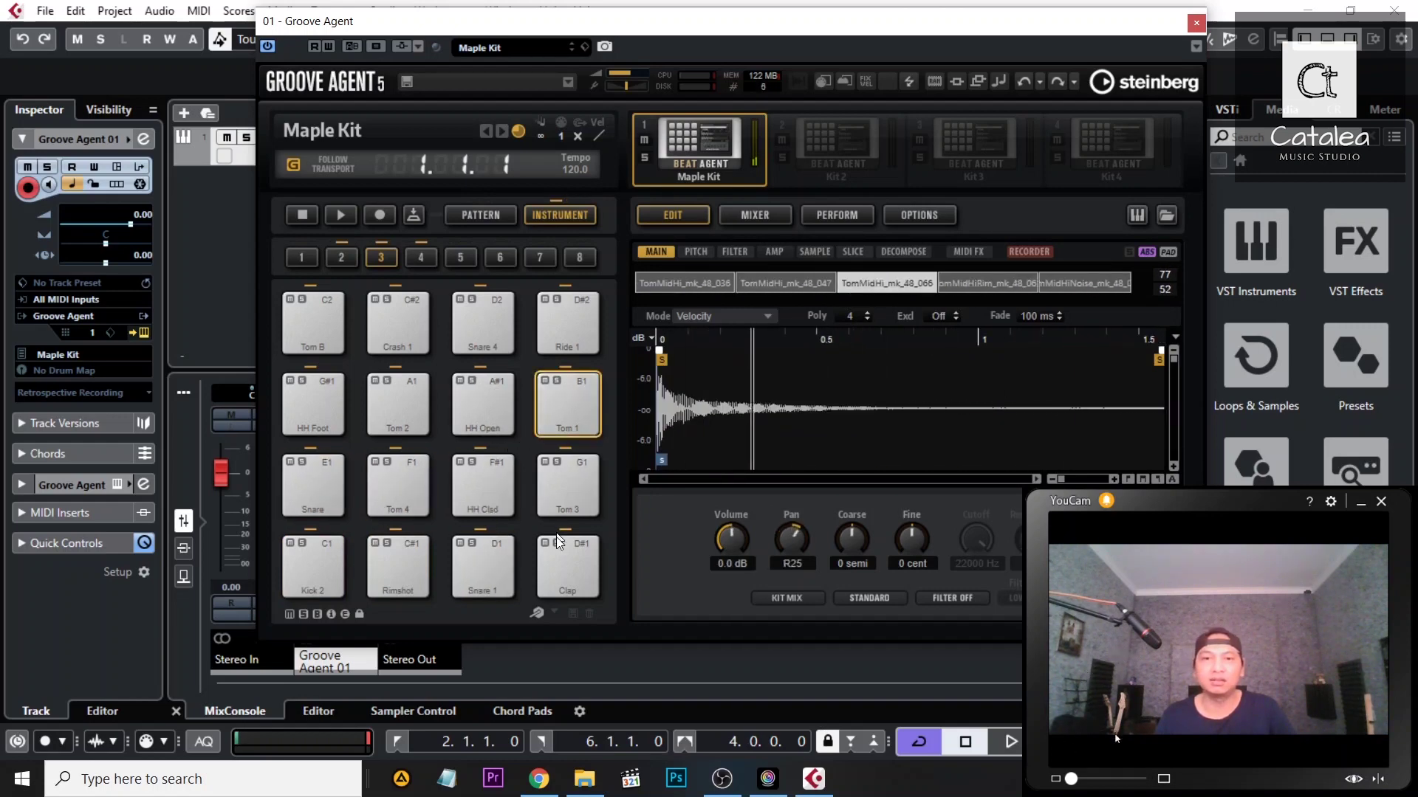
left_click(556, 570)
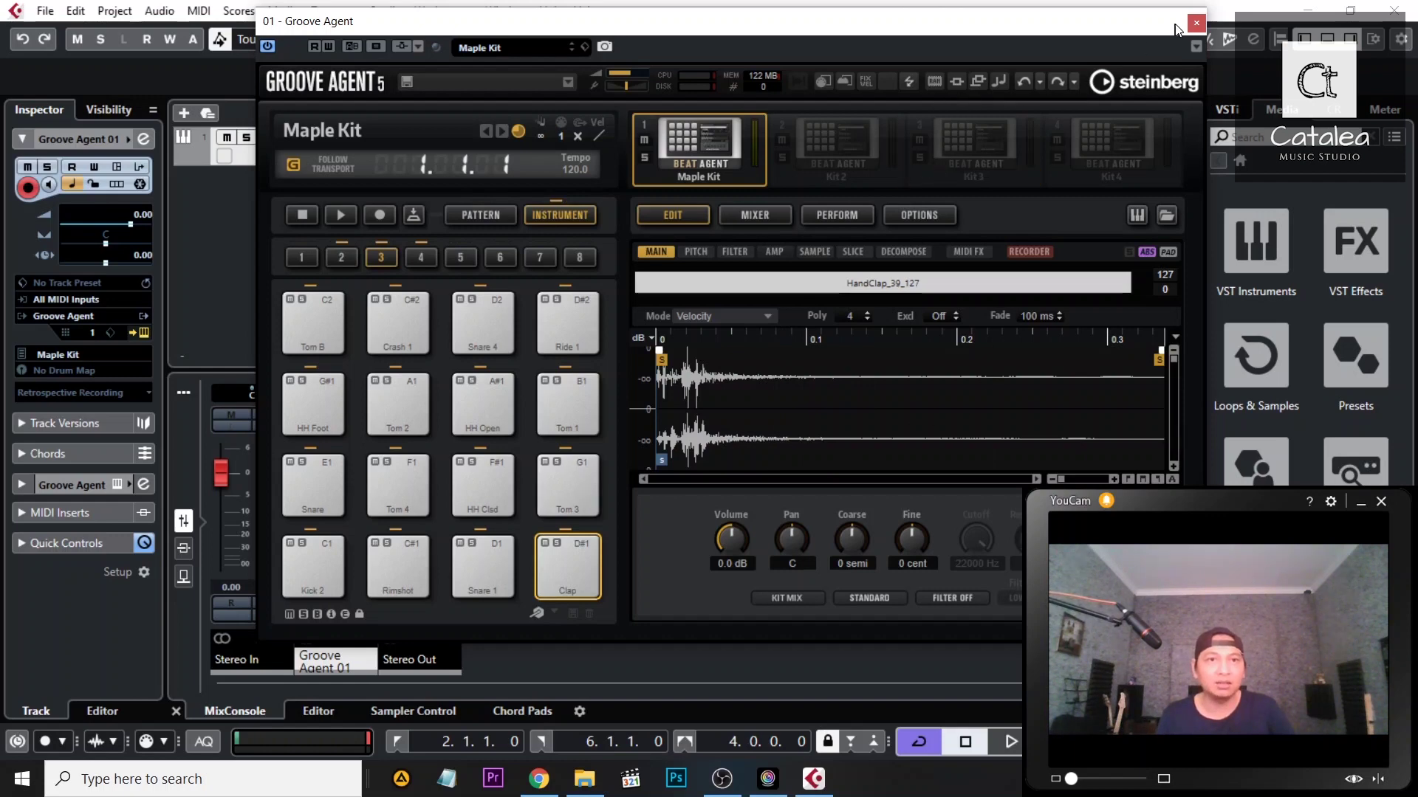
left_click(1196, 24)
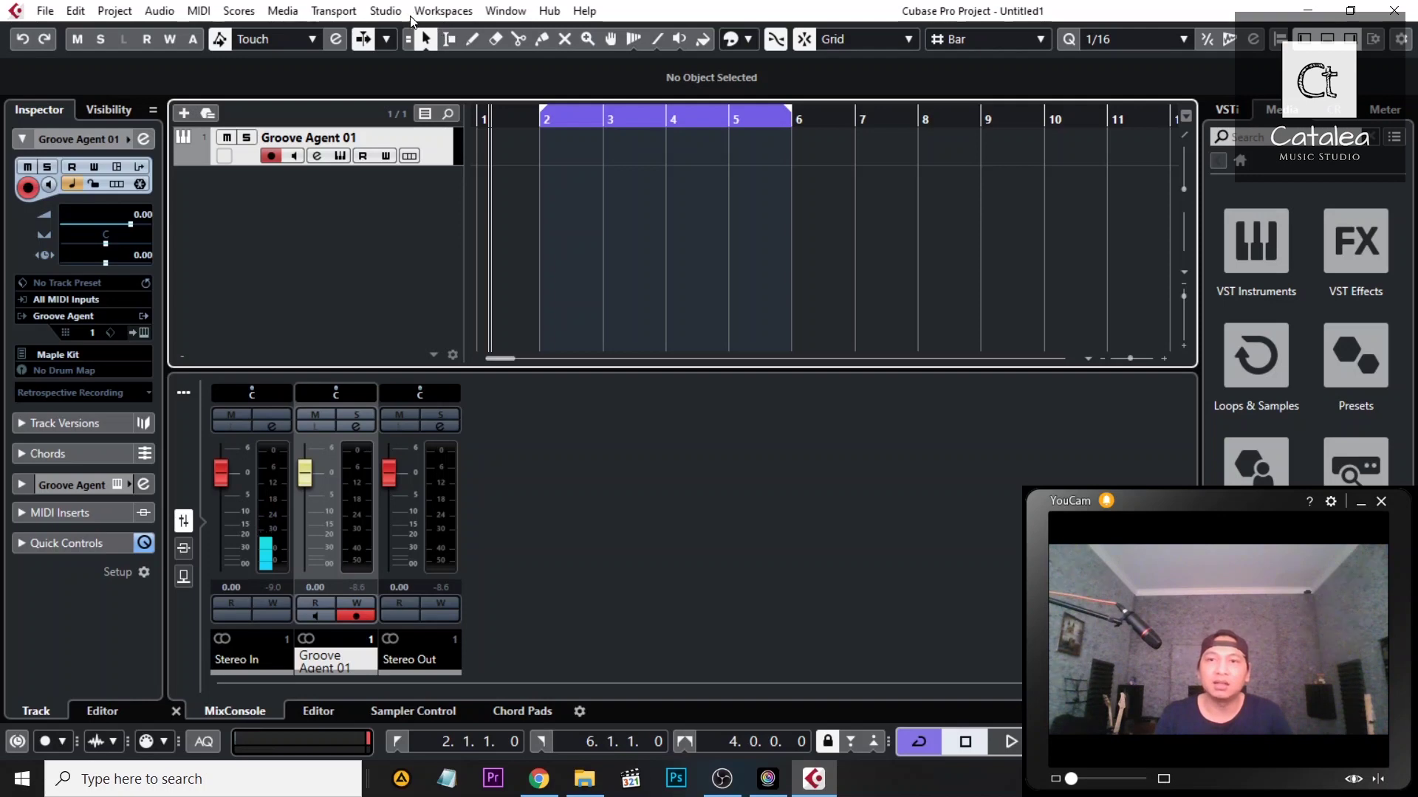
Activate all outputs of the Groove Agent instrument in the VST Instruments rack.
left_click(383, 11)
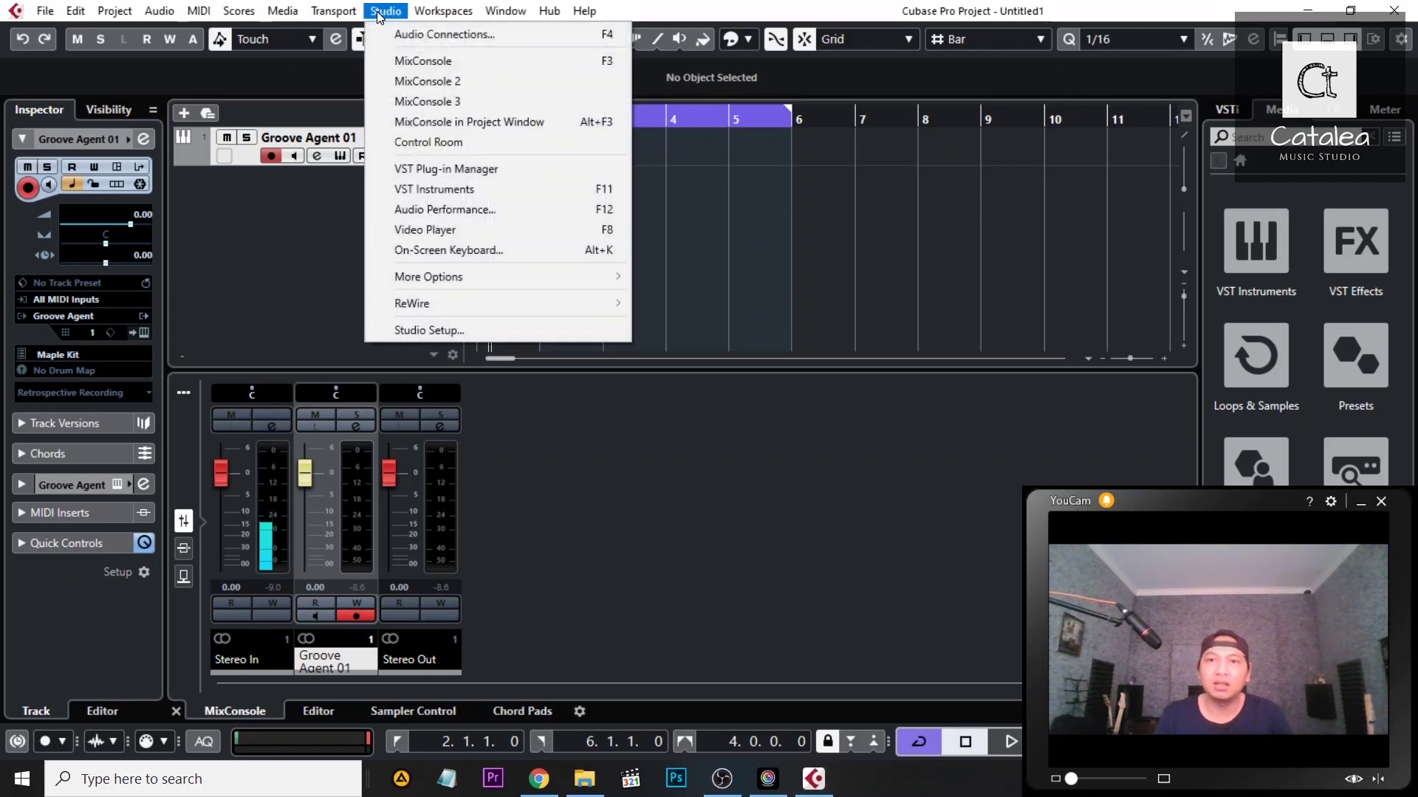
left_click(436, 190)
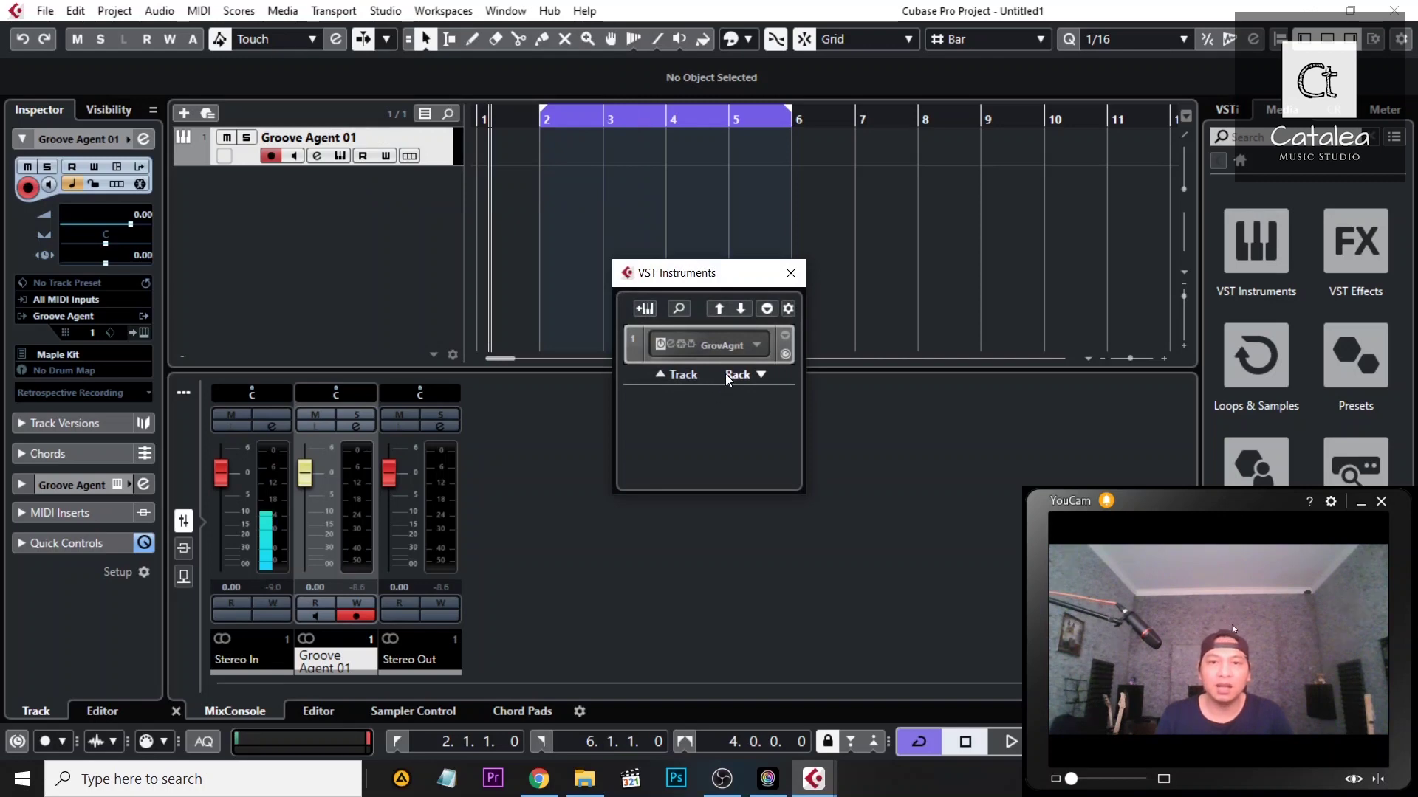
left_click(754, 349)
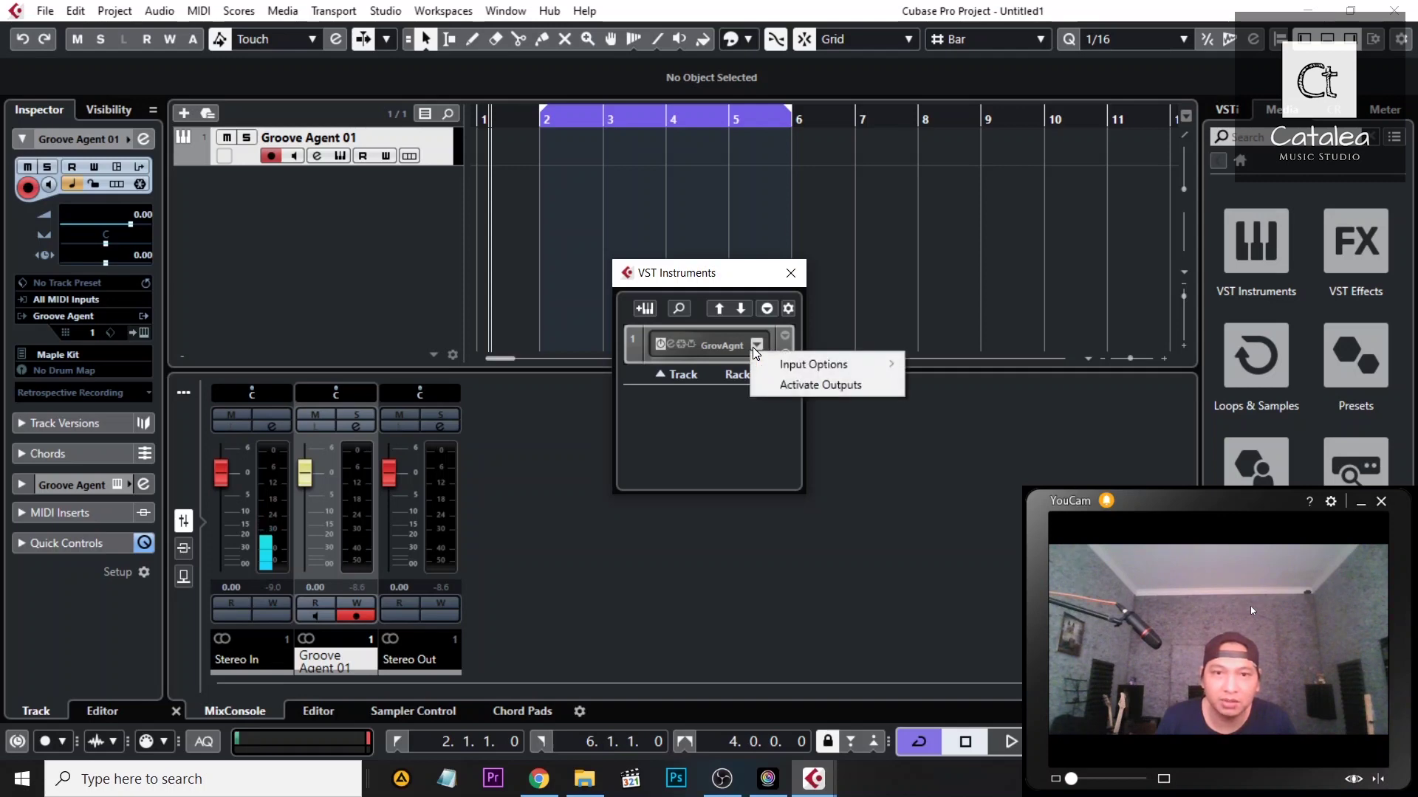
left_click(798, 385)
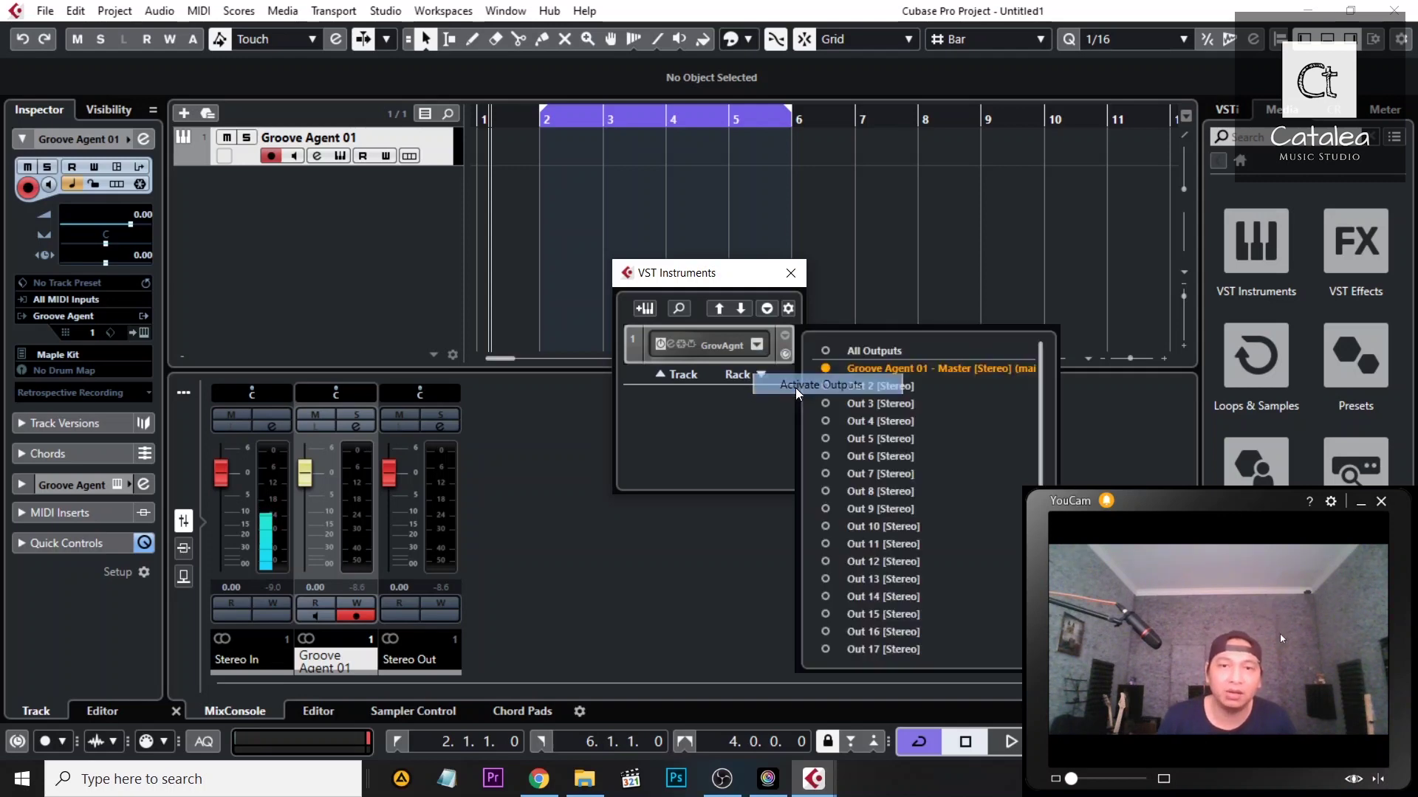
left_click(830, 352)
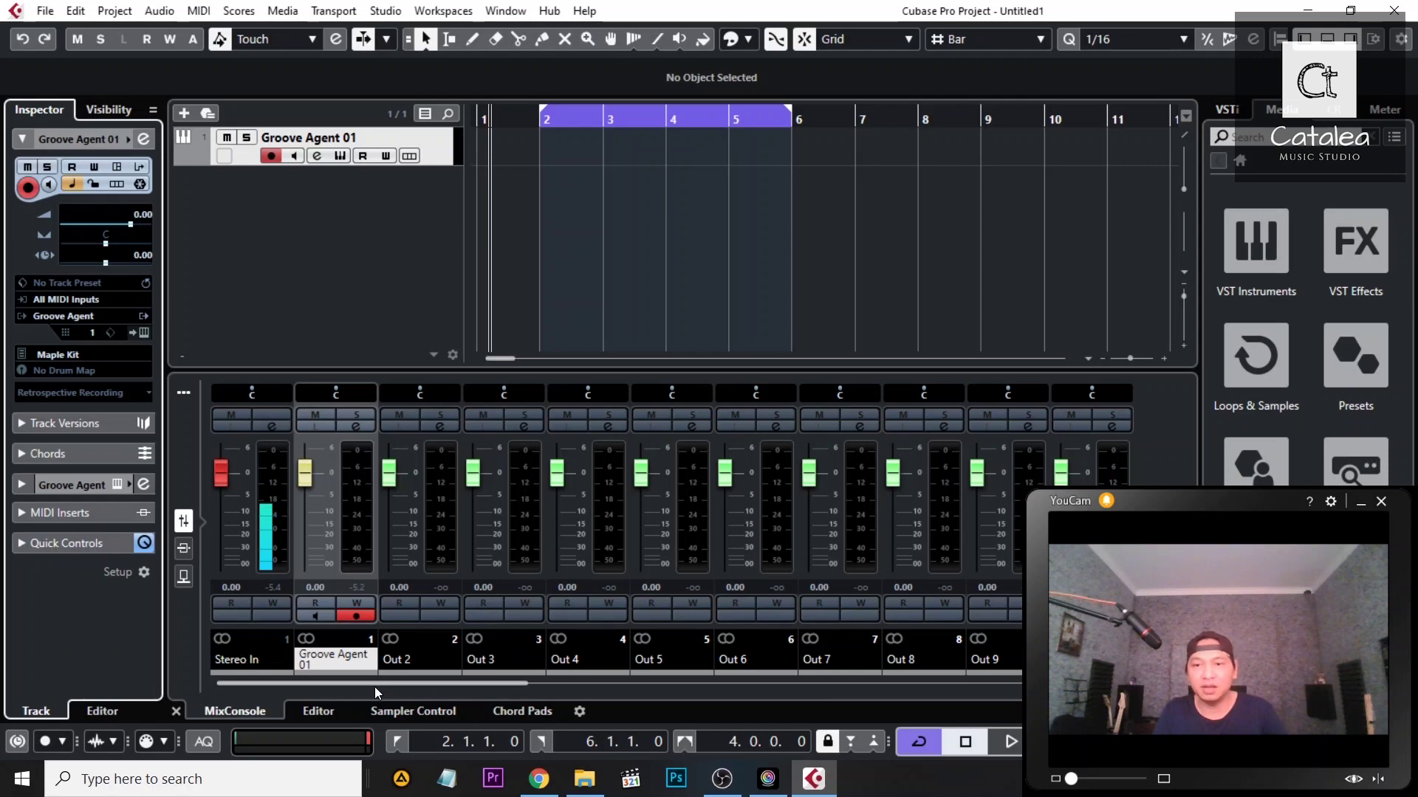
mouse_move(370, 685)
left_mouse_down()
mouse_move(391, 684)
mouse_move(352, 689)
left_mouse_up()
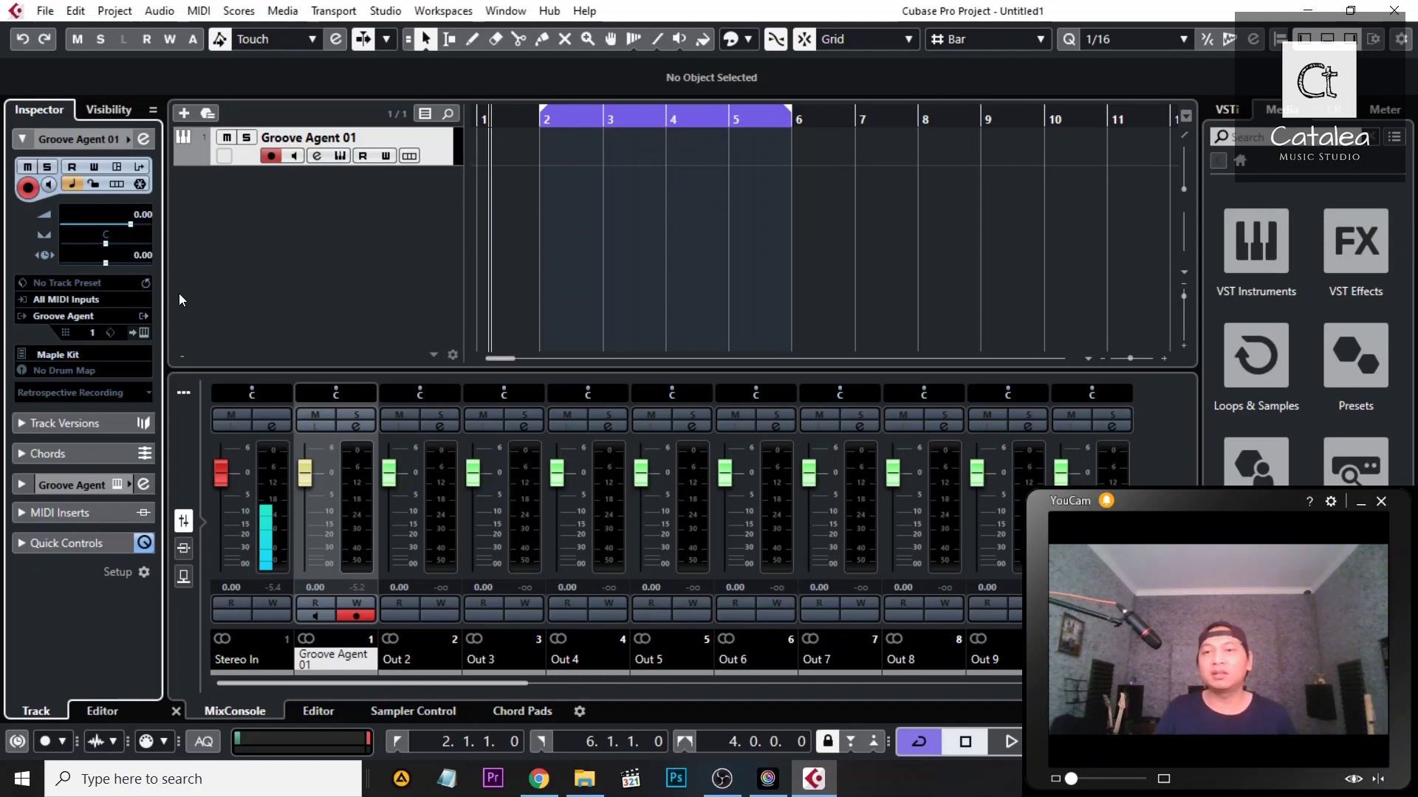
Reopen the Groove Agent editor and examine the Maple Kit's agent buses across the mixer pages, returning to Bus 1 to 4.
left_click(147, 331)
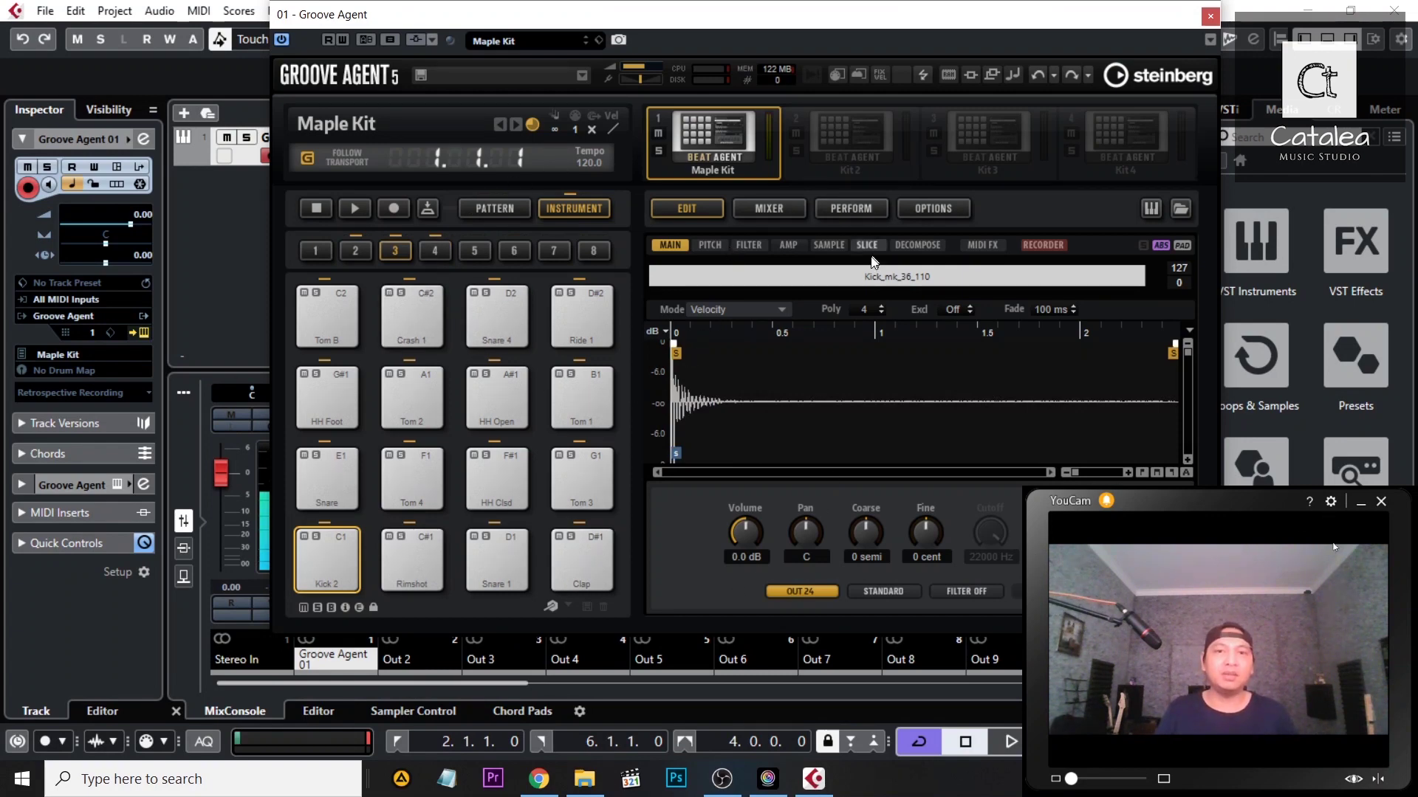
left_click(781, 213)
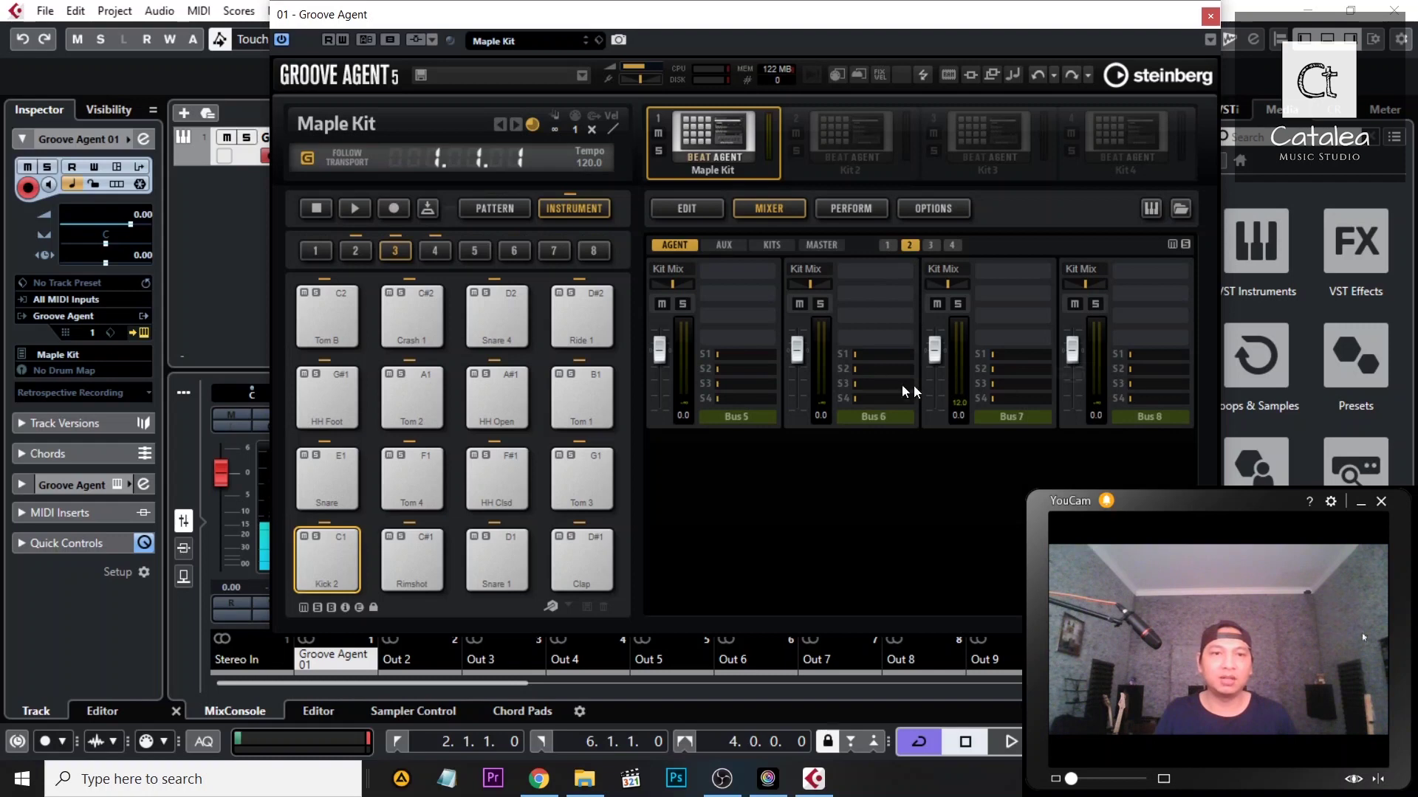
left_click(931, 245)
left_click(953, 245)
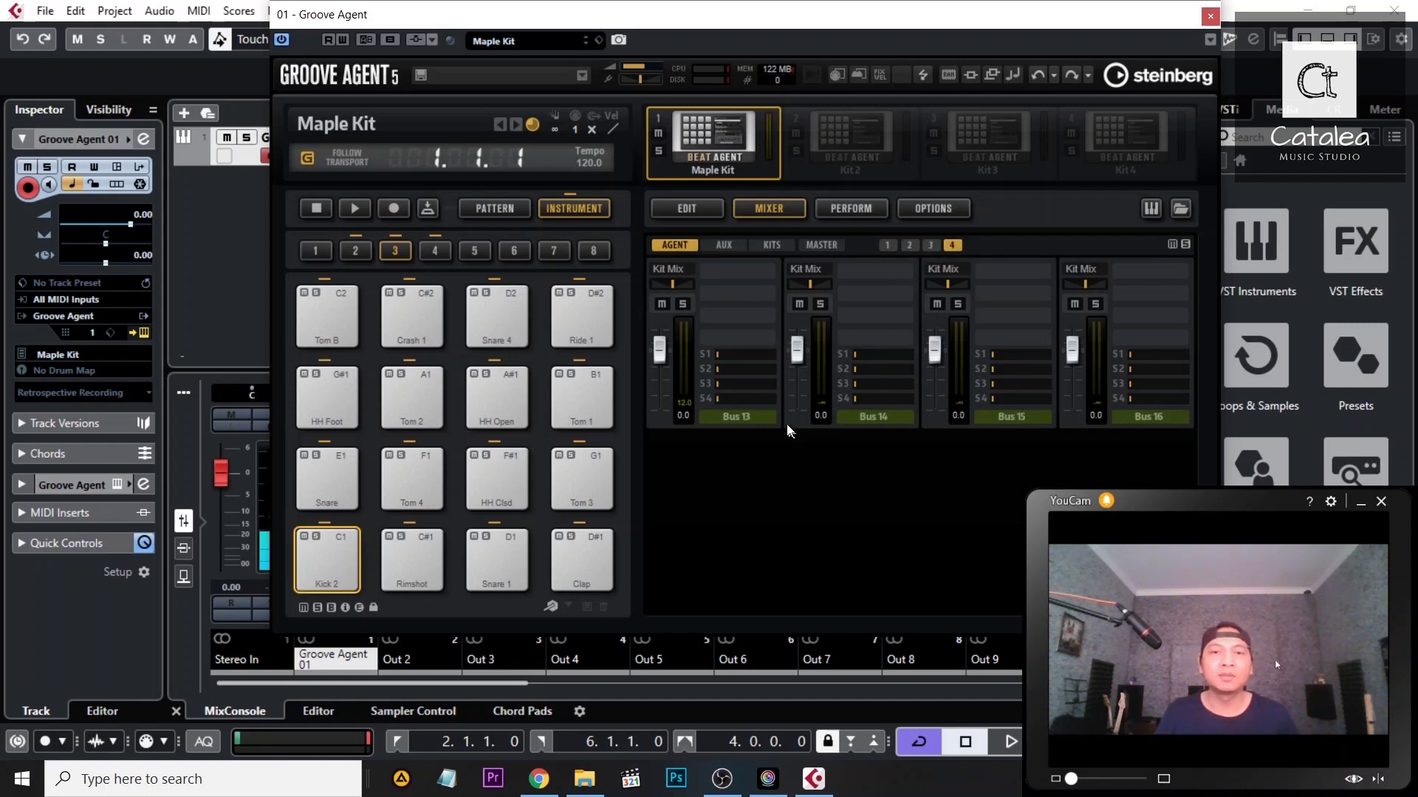
left_click(890, 247)
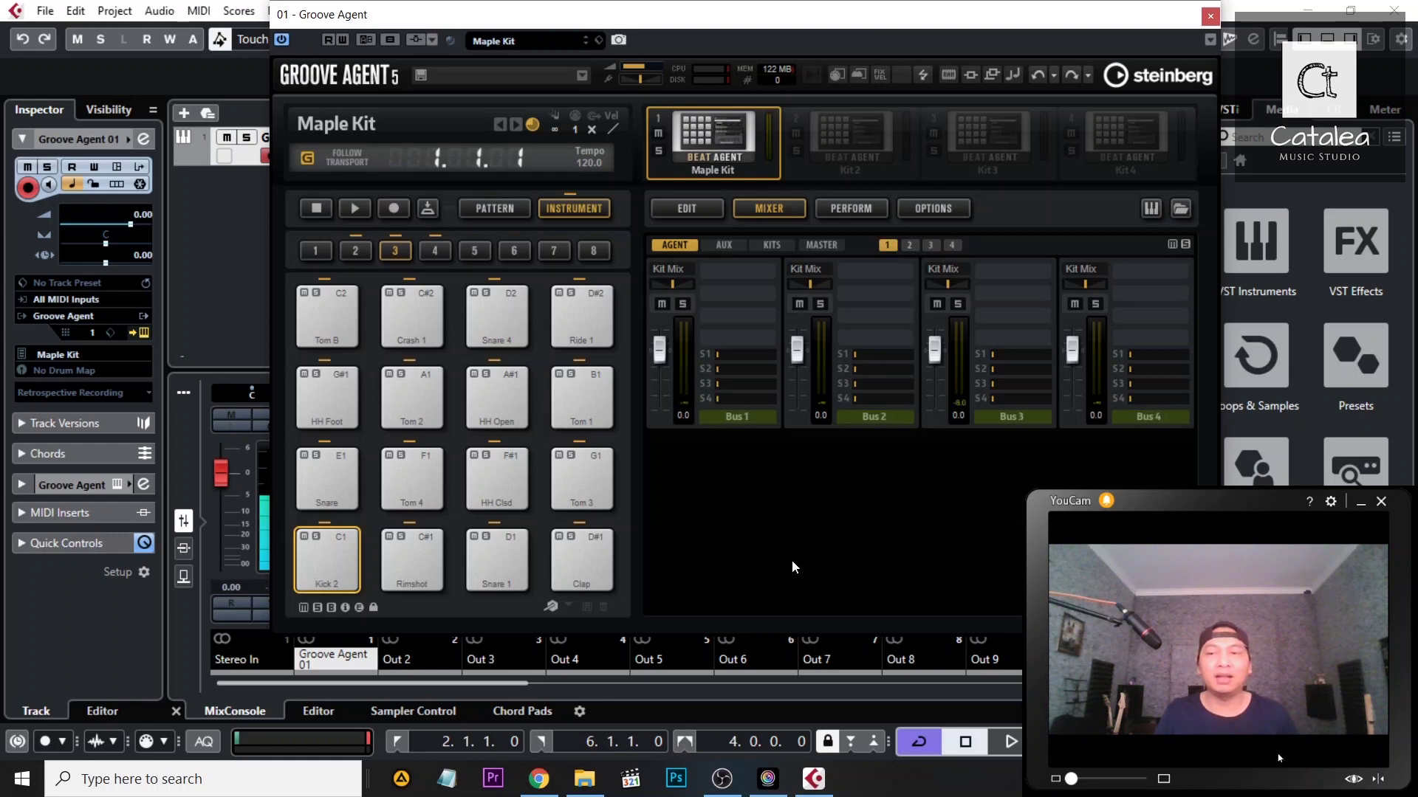
left_click(327, 403)
left_click(412, 561)
left_click(497, 480)
left_click(496, 398)
left_click(564, 552)
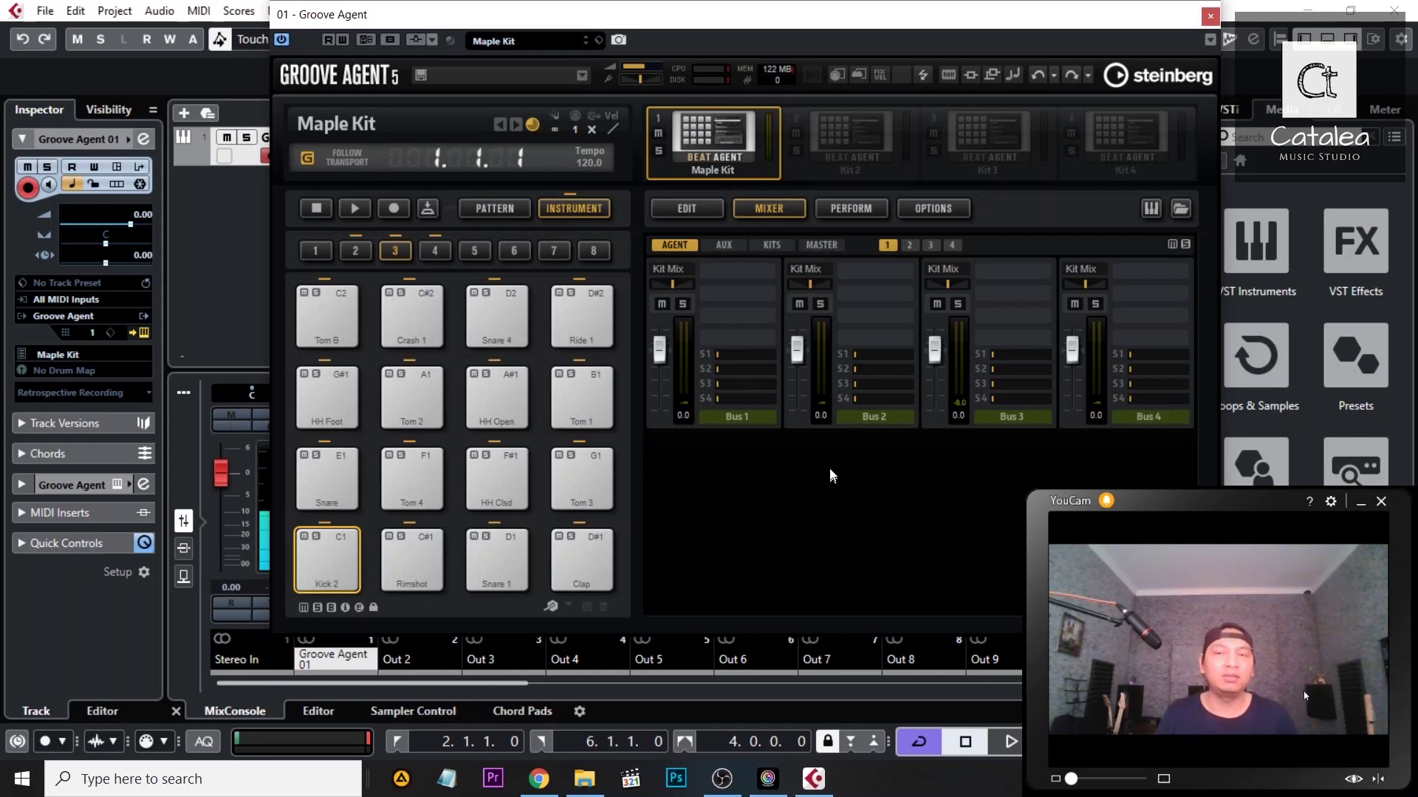
Set the Kick 2 pad's output to agent Bus 1.
left_click(327, 559)
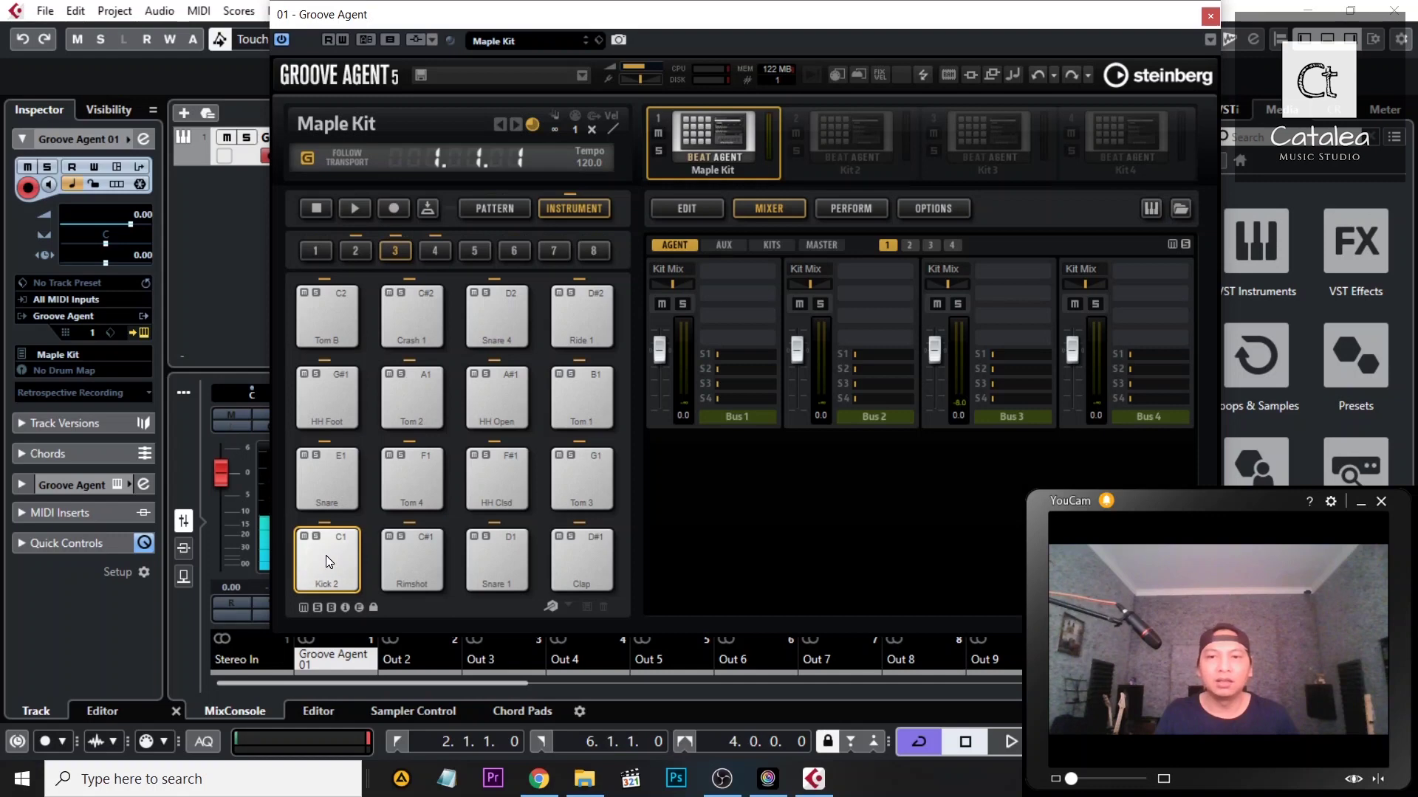
left_click(703, 214)
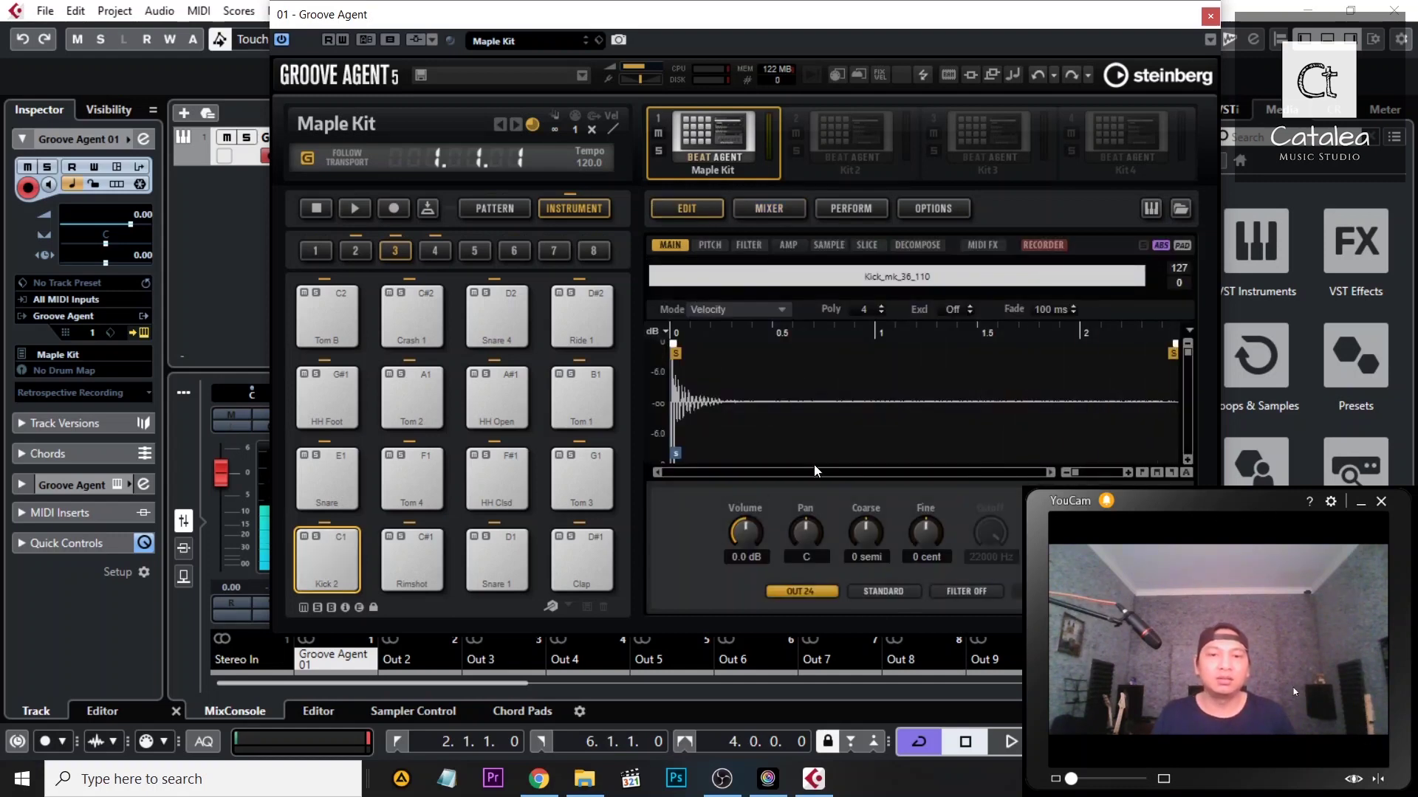
left_click(812, 591)
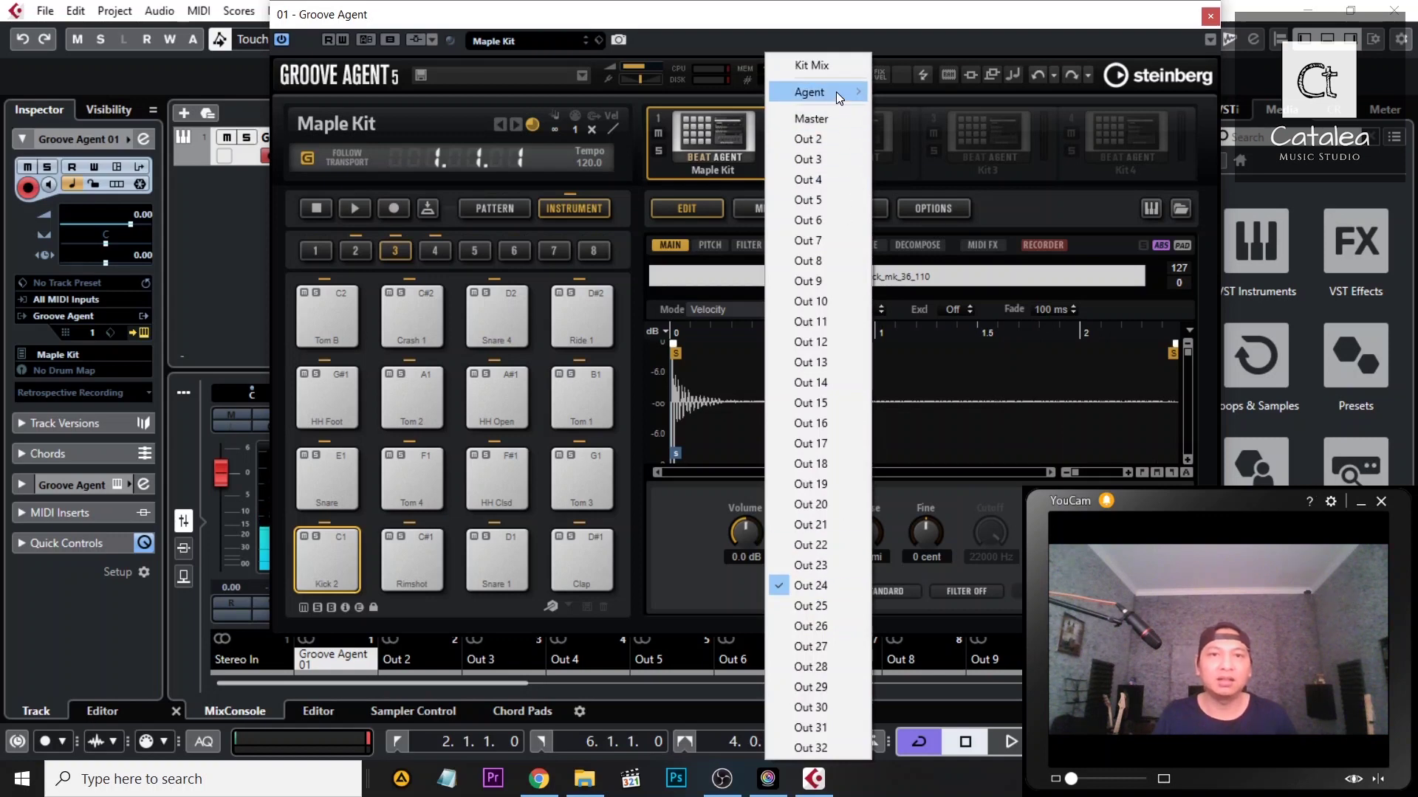
mouse_move(836, 92)
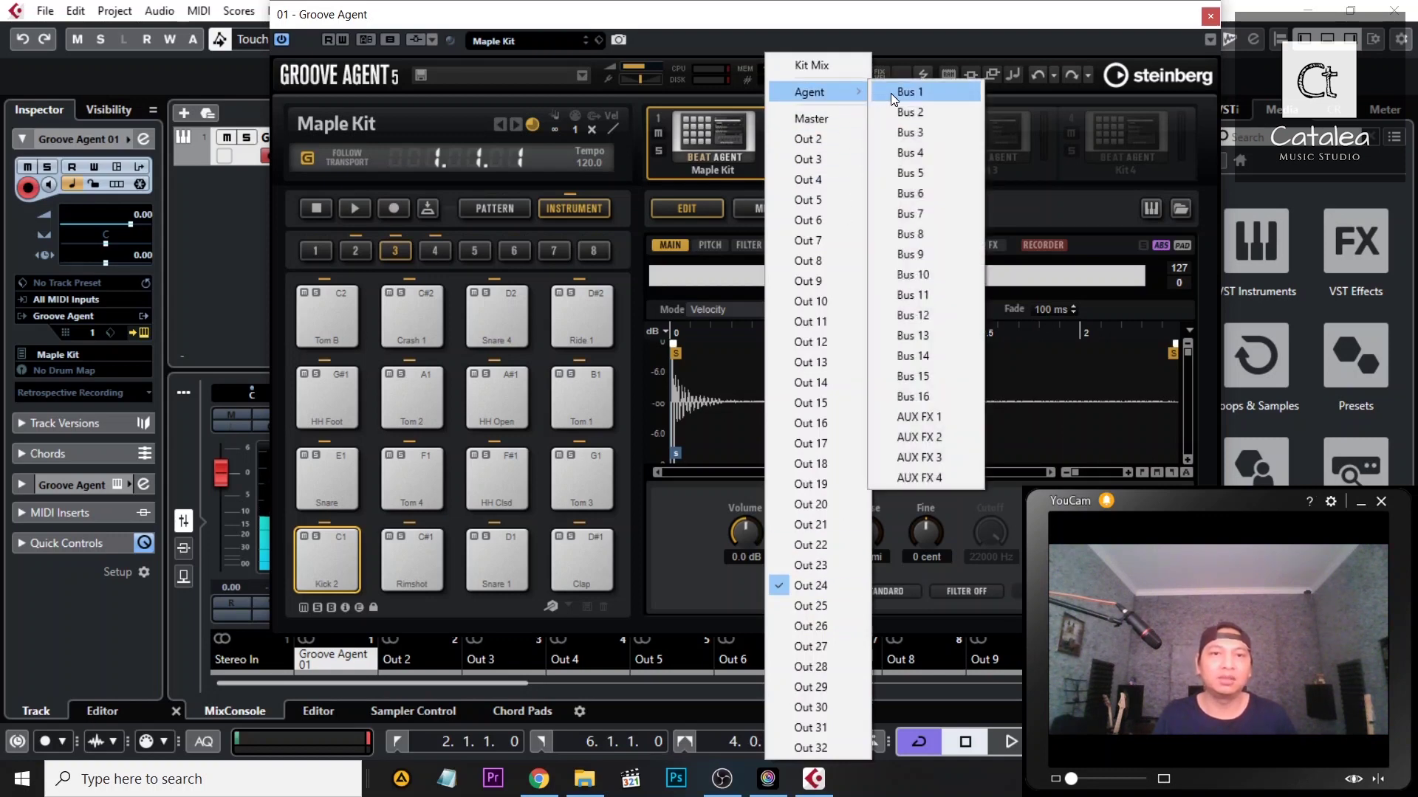
left_click(934, 87)
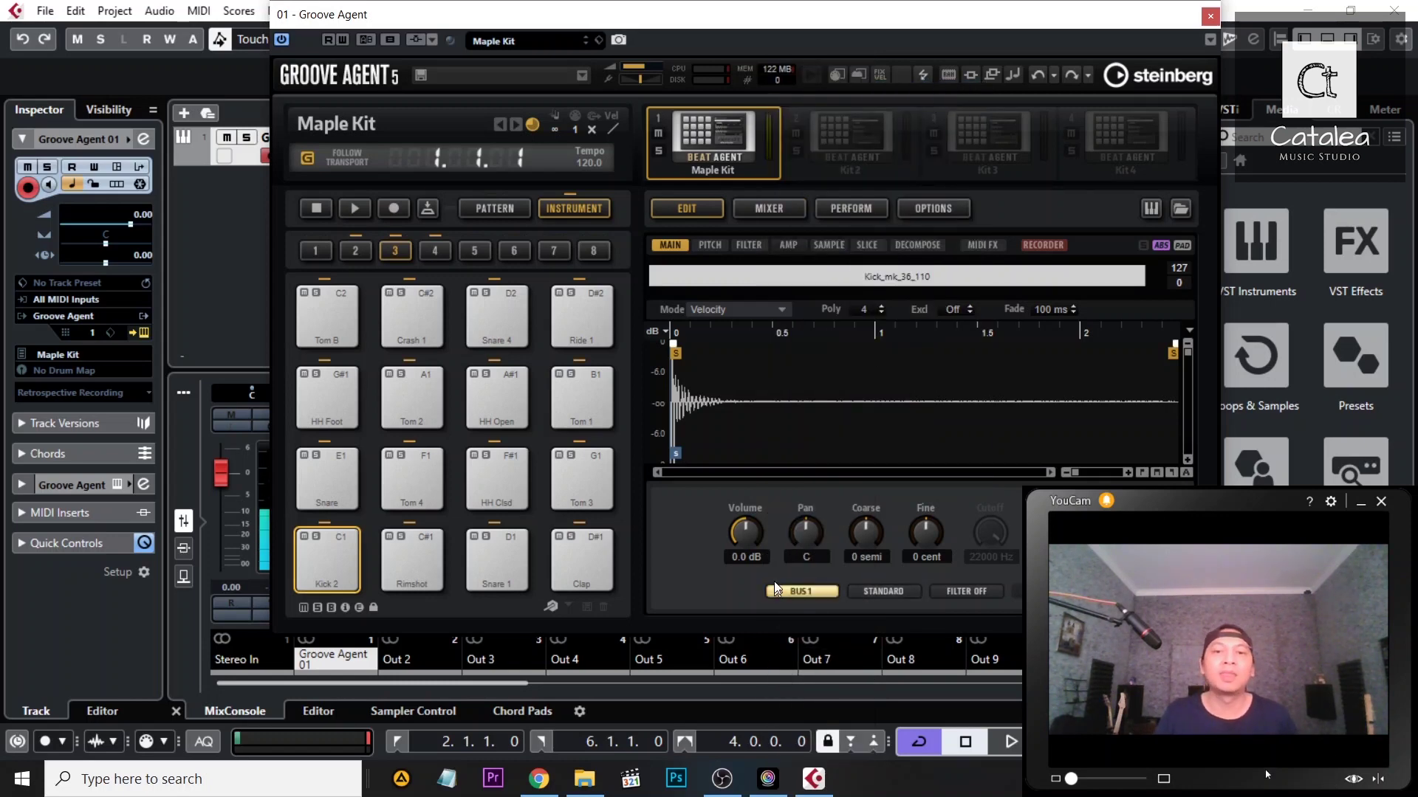
Play the Kick 2 pad repeatedly while checking the Bus 1 meter in the Groove Agent mixer.
left_click(769, 209)
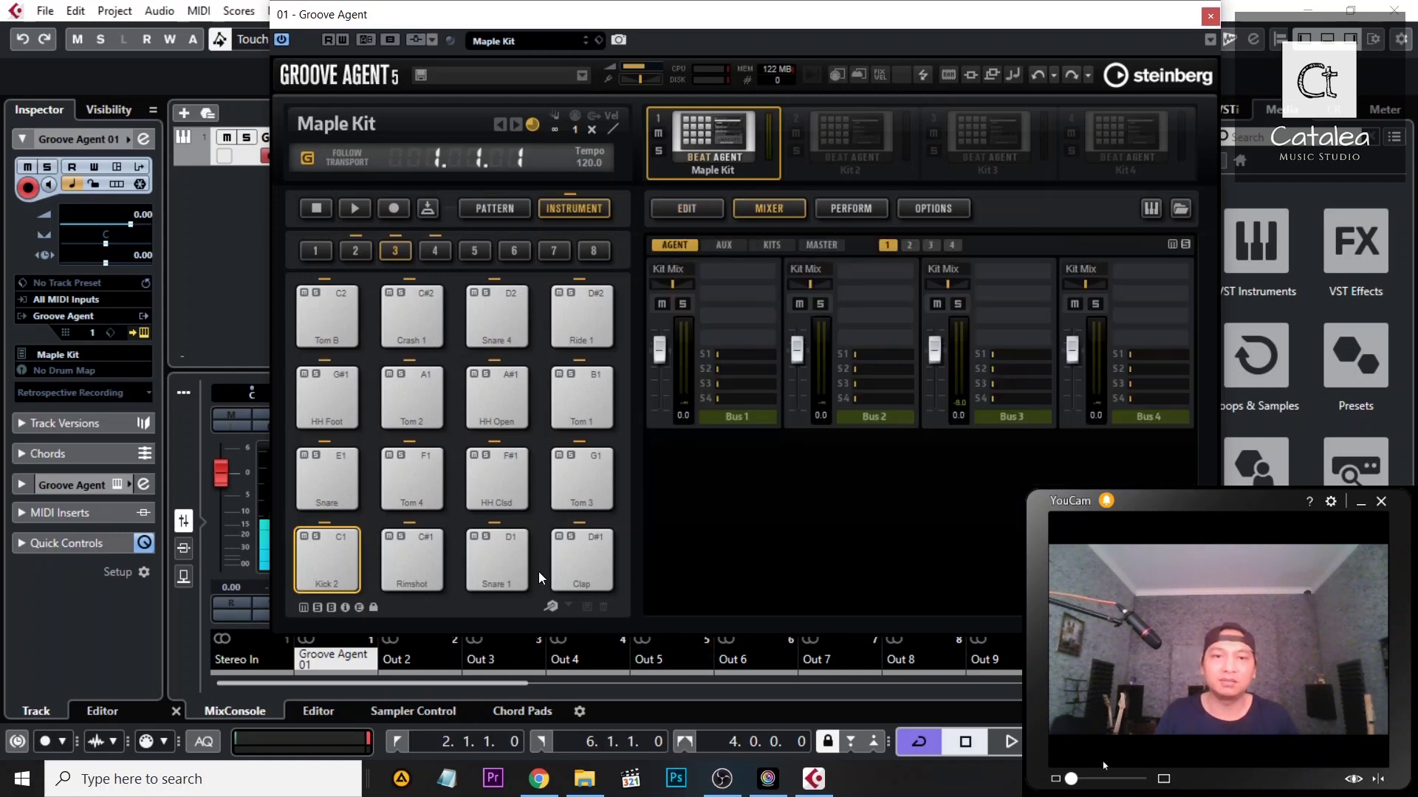
left_click(331, 565)
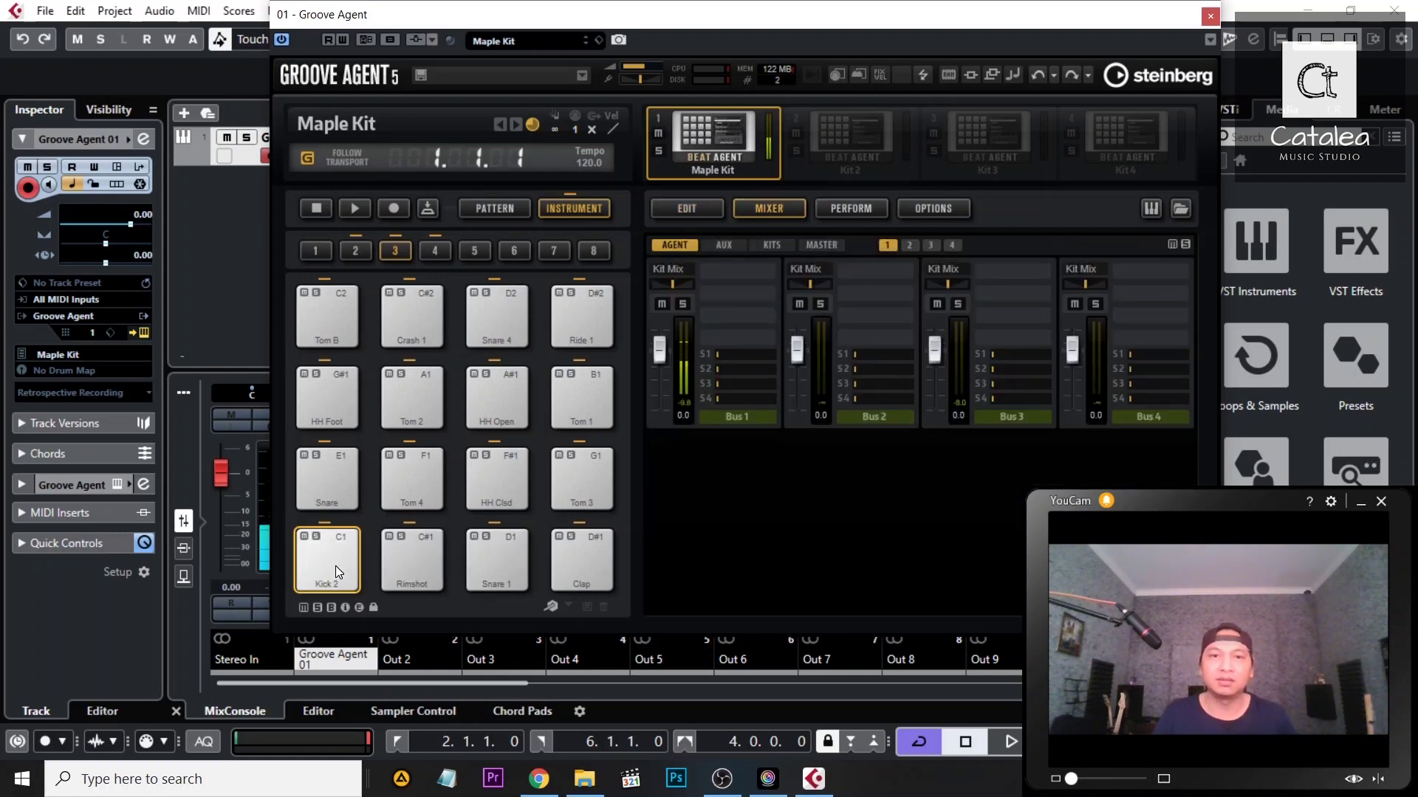
left_click(338, 552)
left_click(340, 552)
left_click(339, 547)
left_click(340, 548)
left_click(340, 548)
left_click(339, 548)
left_click(342, 547)
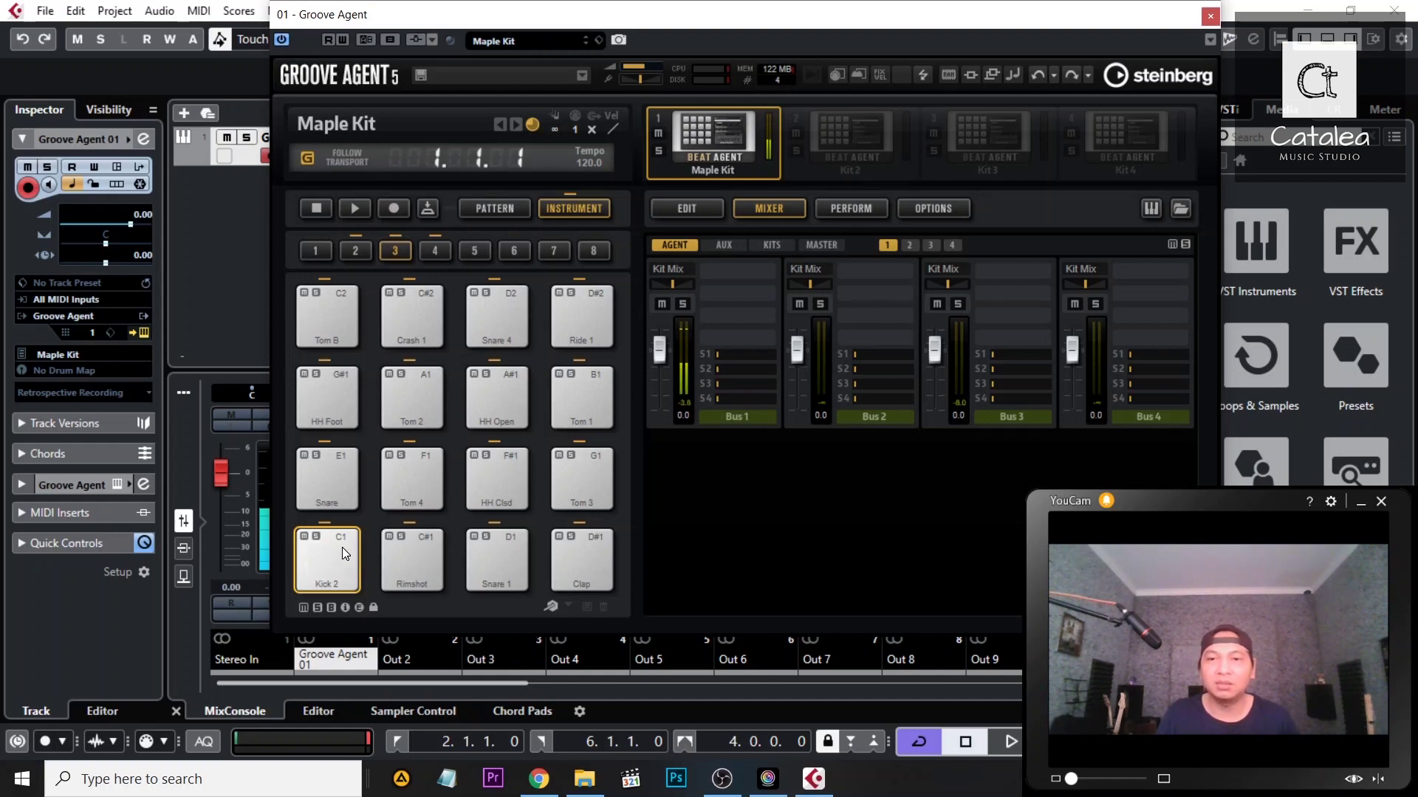
left_click(330, 556)
left_click(330, 555)
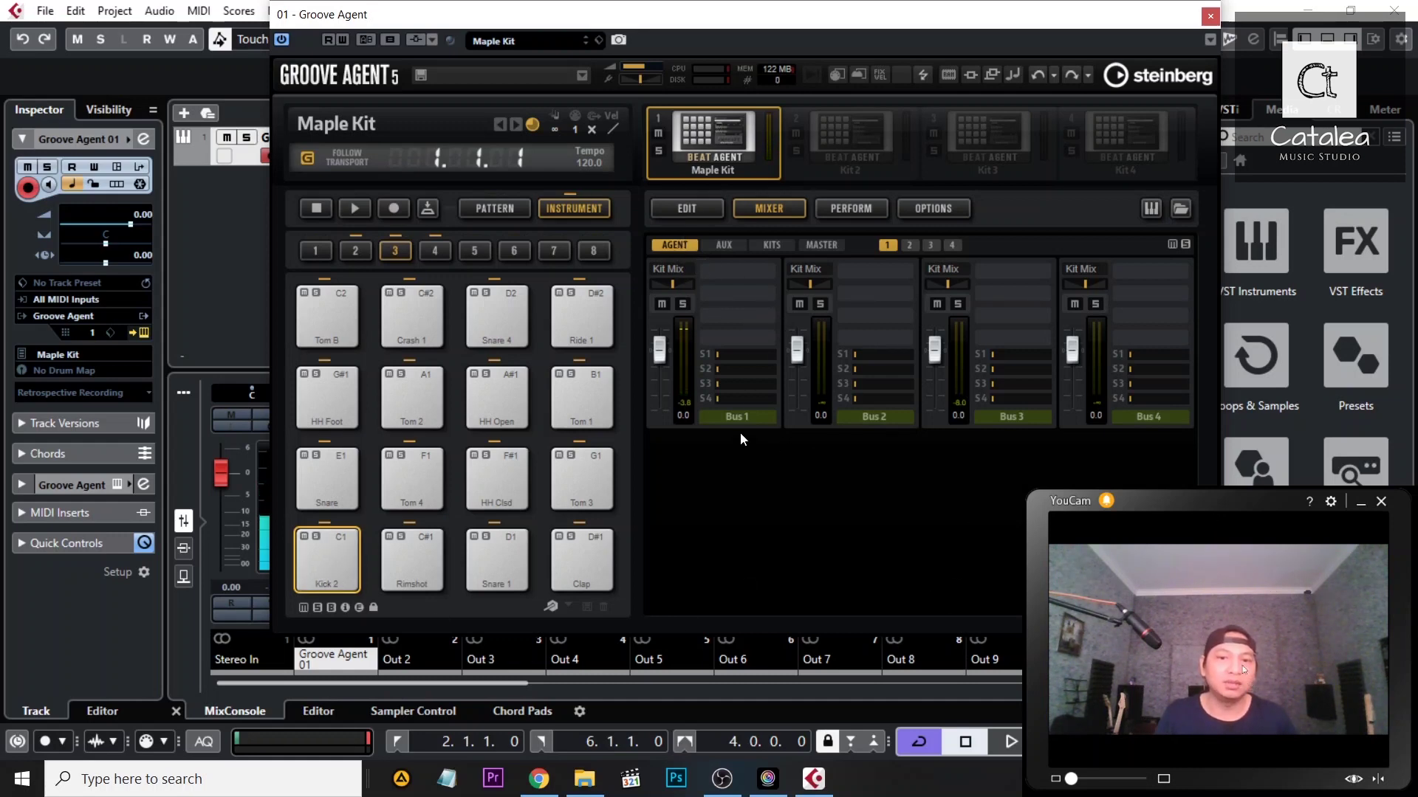
Reroute the Kick 2 pad's output to Master.
left_click(685, 209)
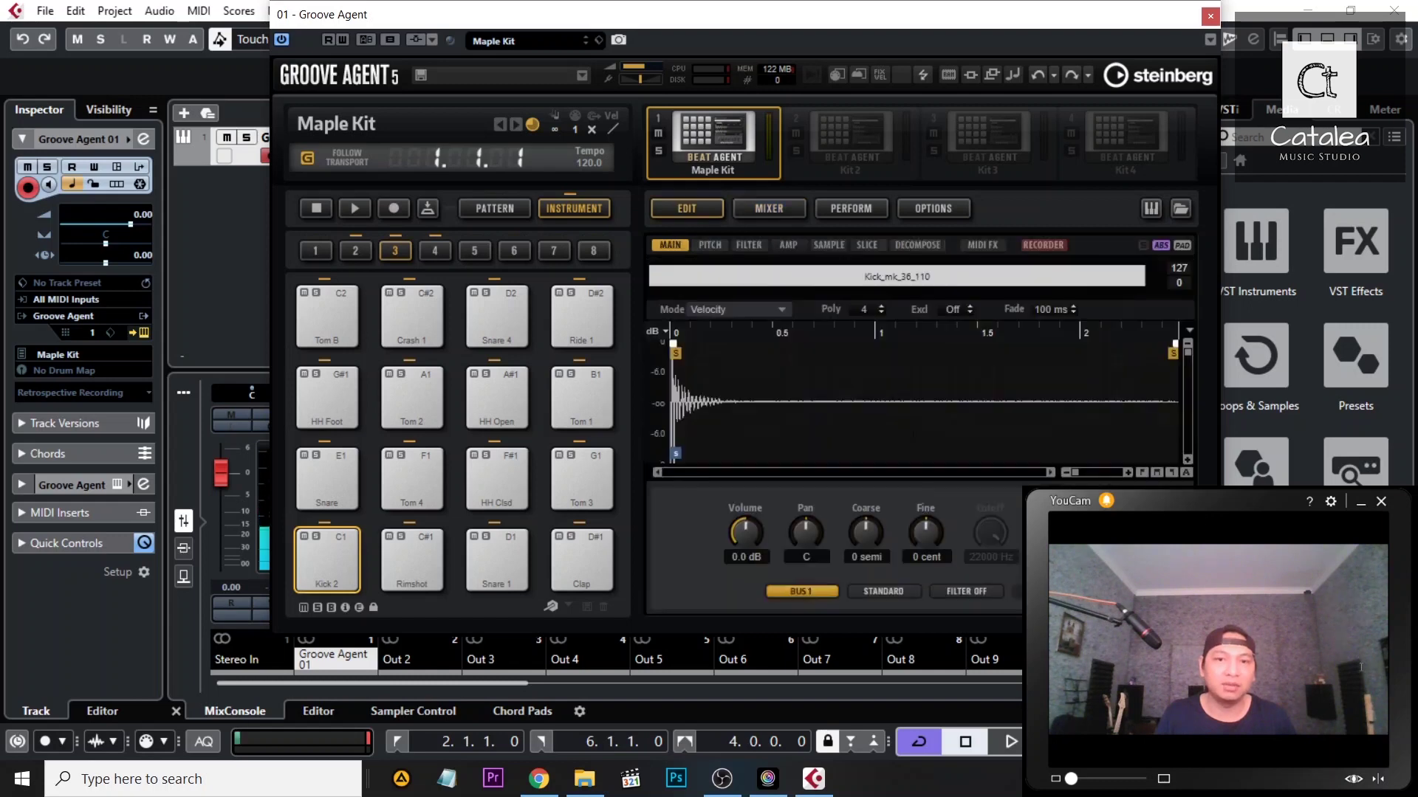
left_click(815, 589)
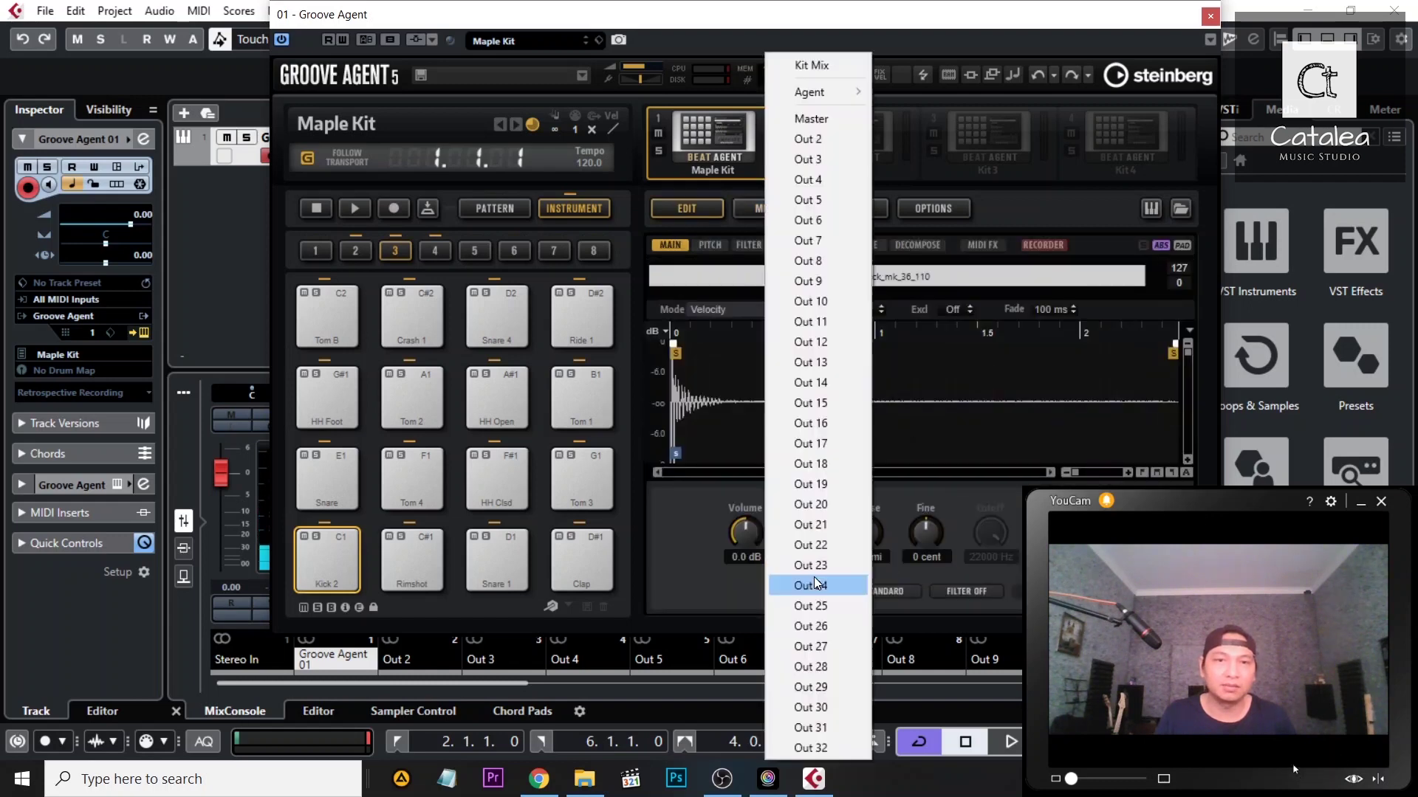
left_click(798, 120)
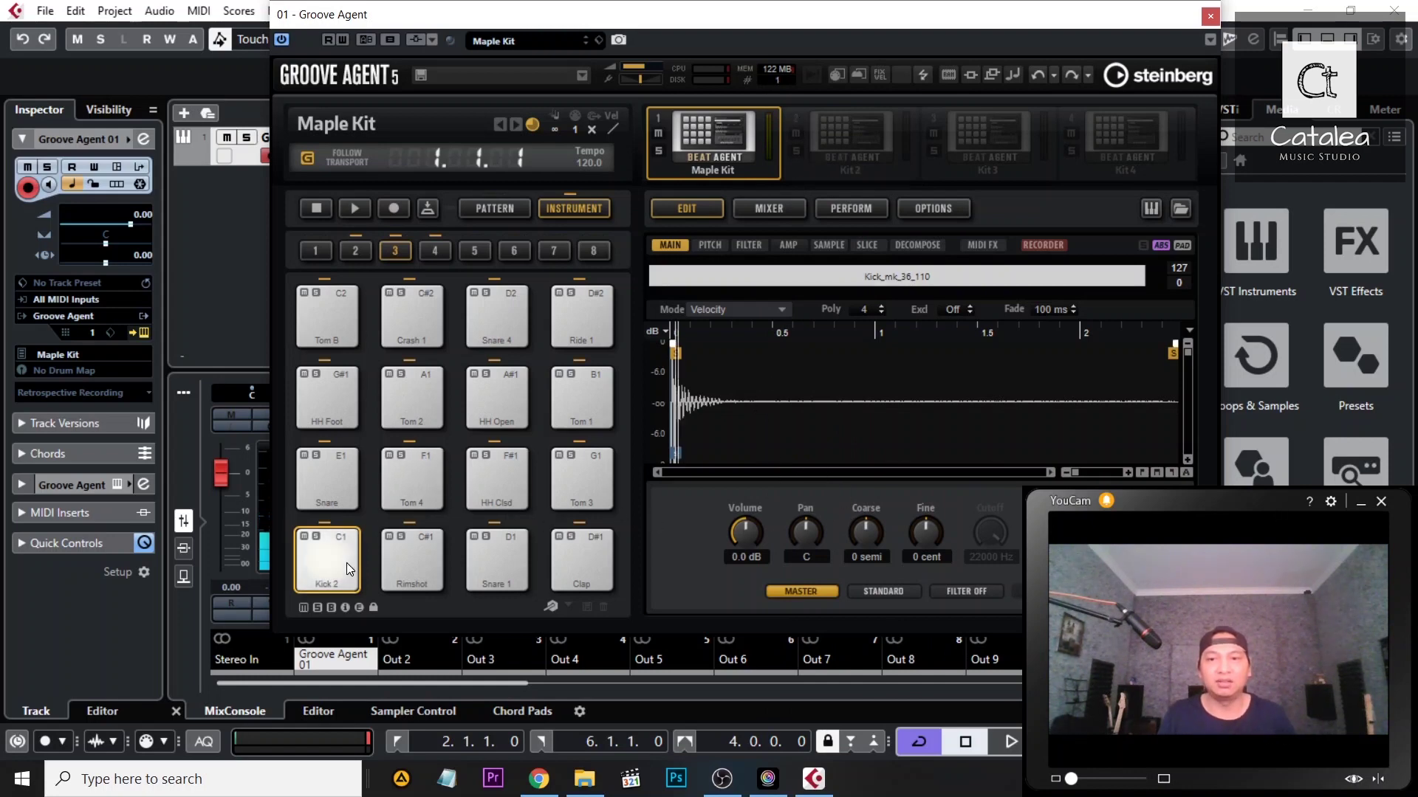
Play the Kick 2 pad to compare the Groove Agent bus meters with the MixConsole channels, moving the plug-in window to uncover them.
left_click(799, 199)
left_click(310, 562)
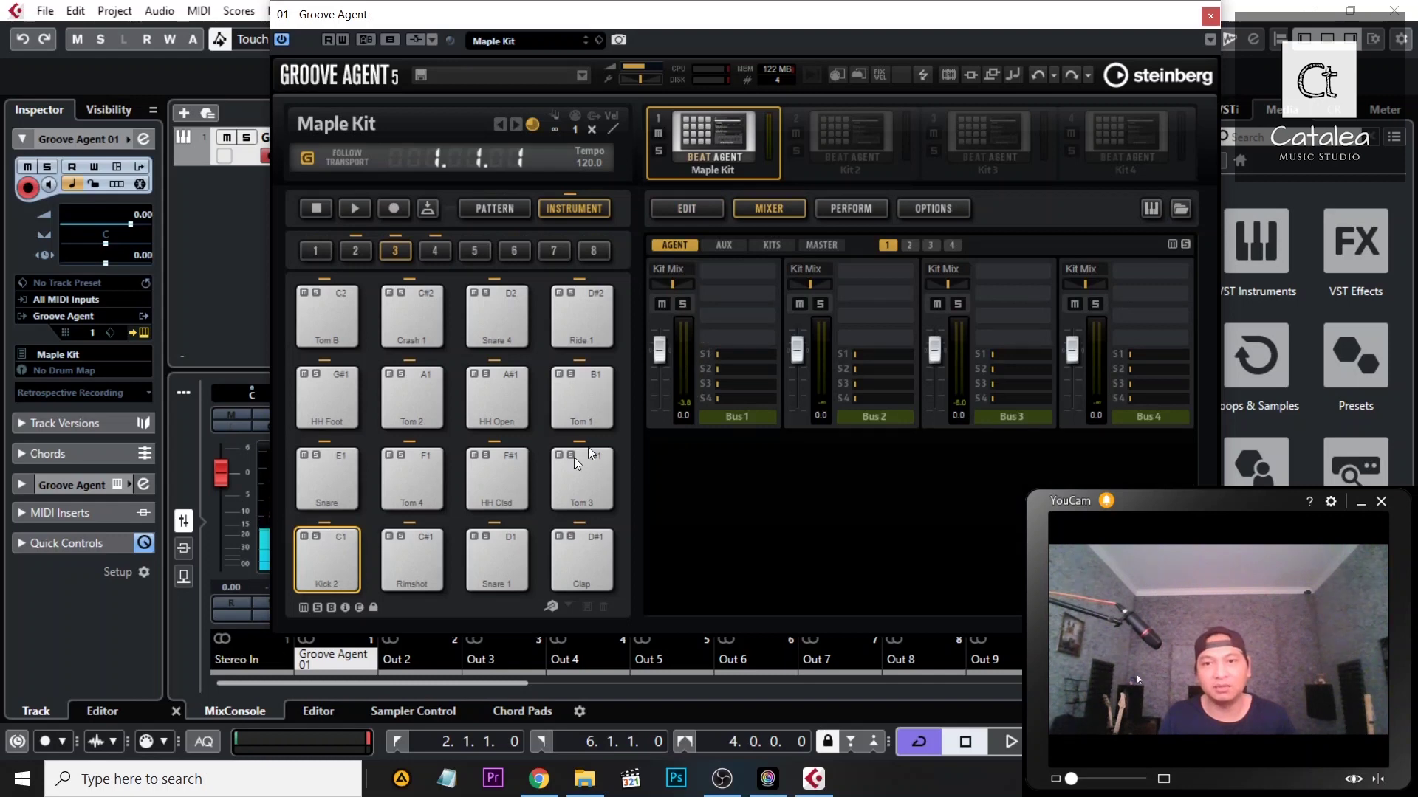
left_click_drag(702, 34, 979, 45)
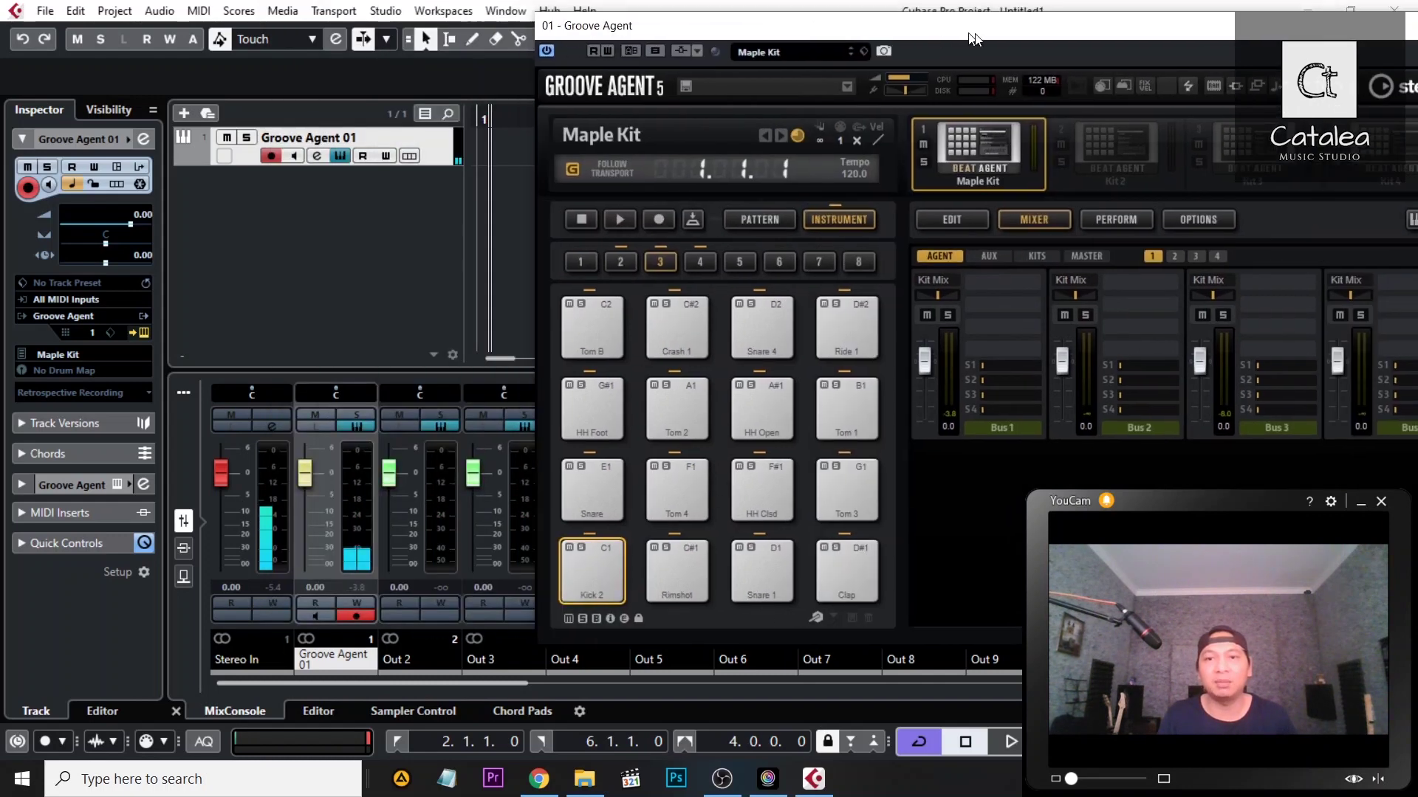
left_click(332, 579)
left_click(607, 585)
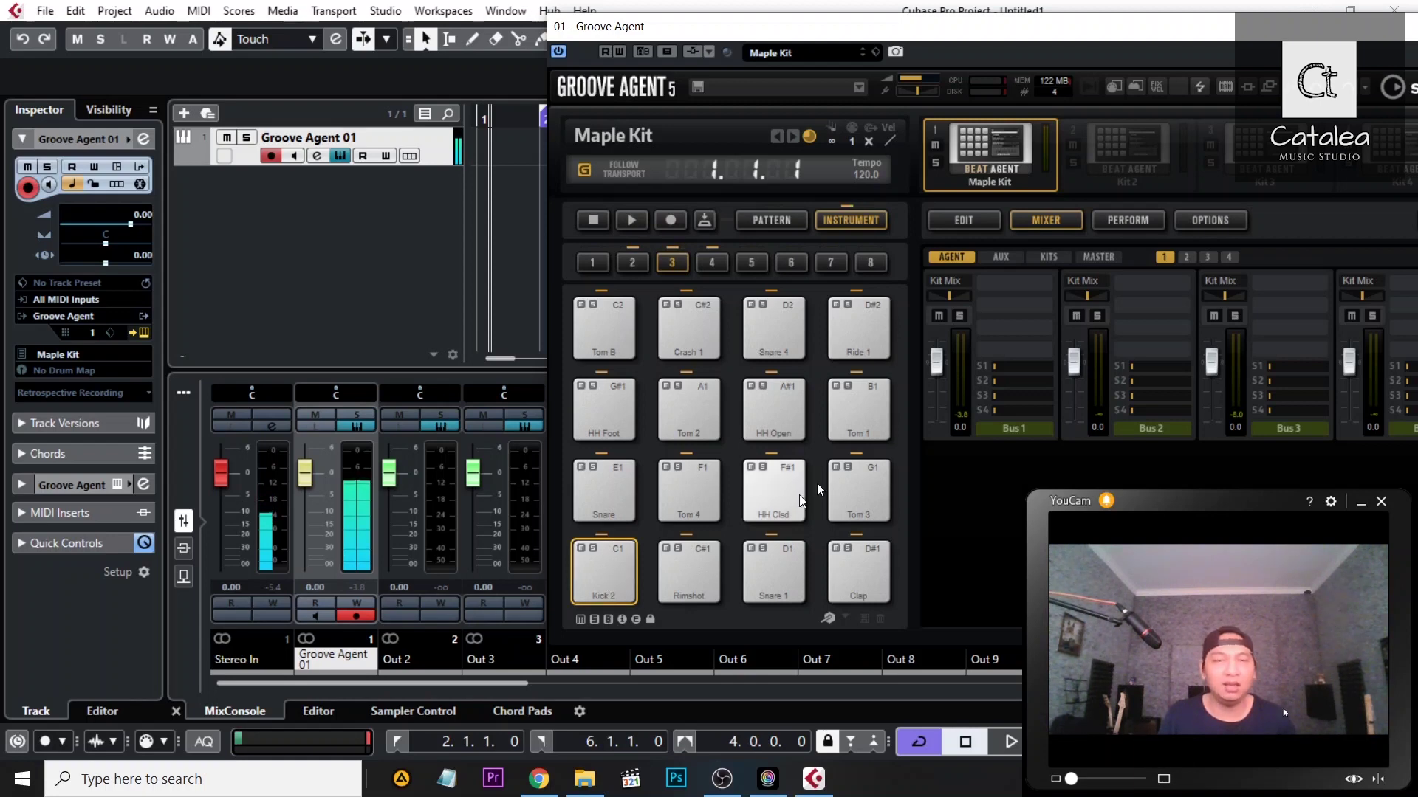
left_click_drag(1166, 26, 1081, 22)
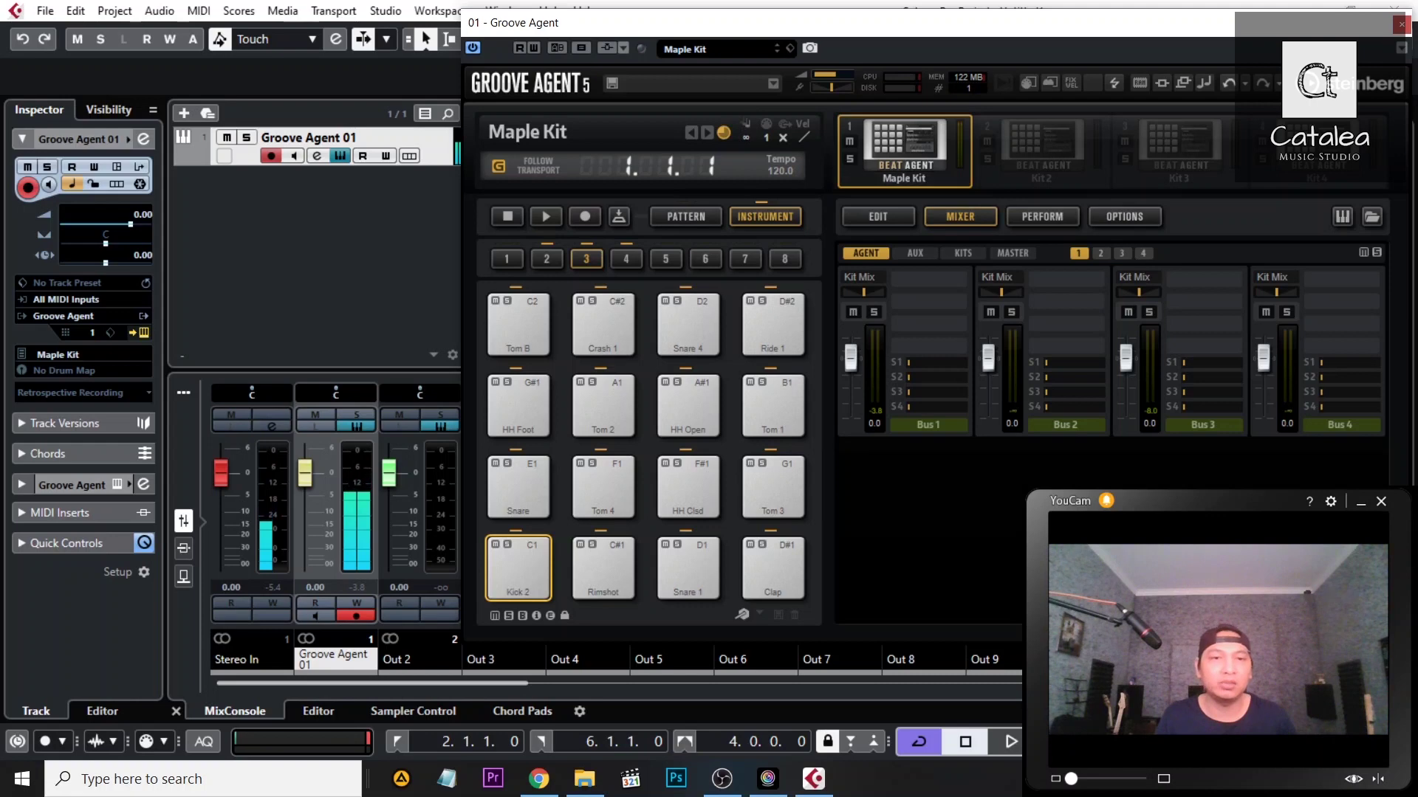
Route the Kick 2 pad back to agent Bus 1.
left_click(884, 225)
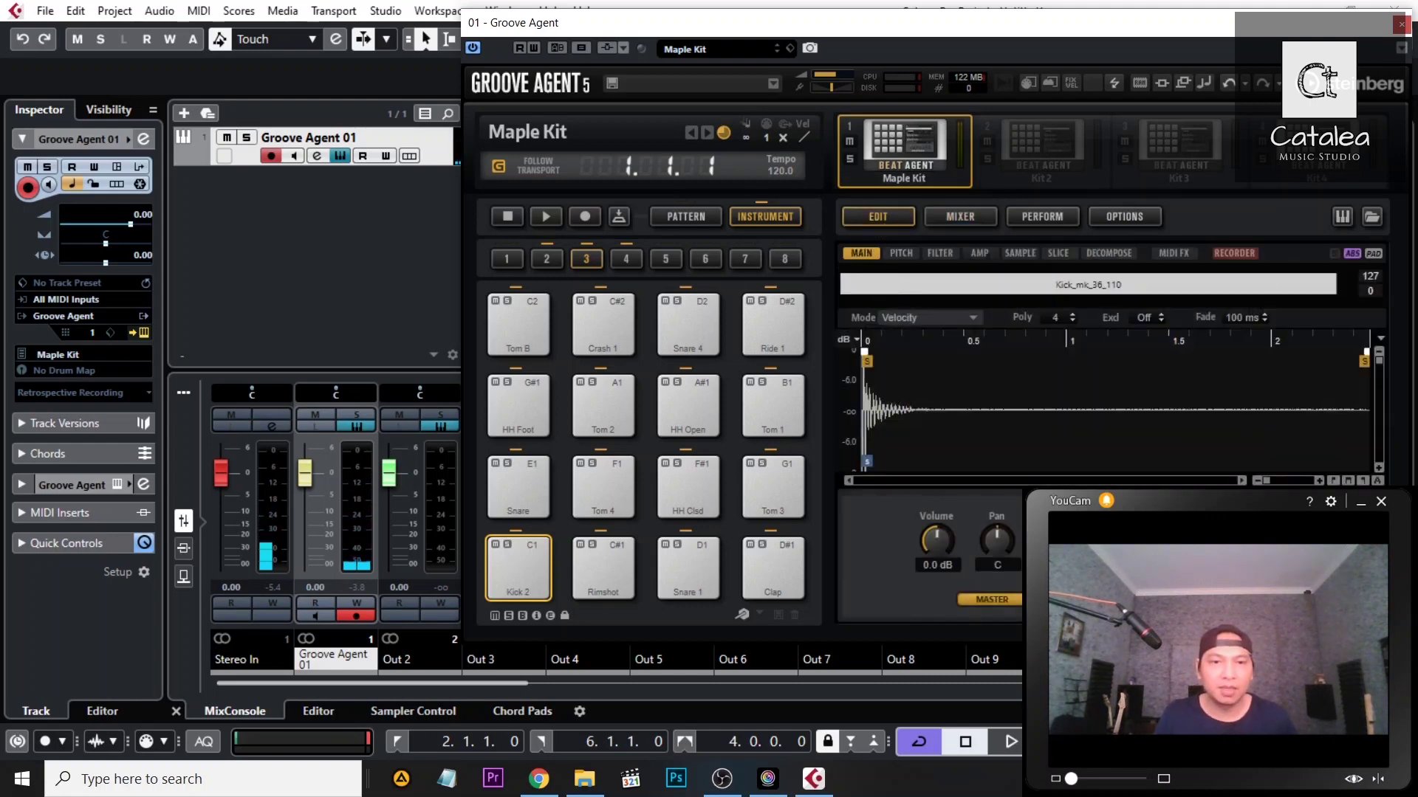
left_click(999, 602)
mouse_move(1004, 91)
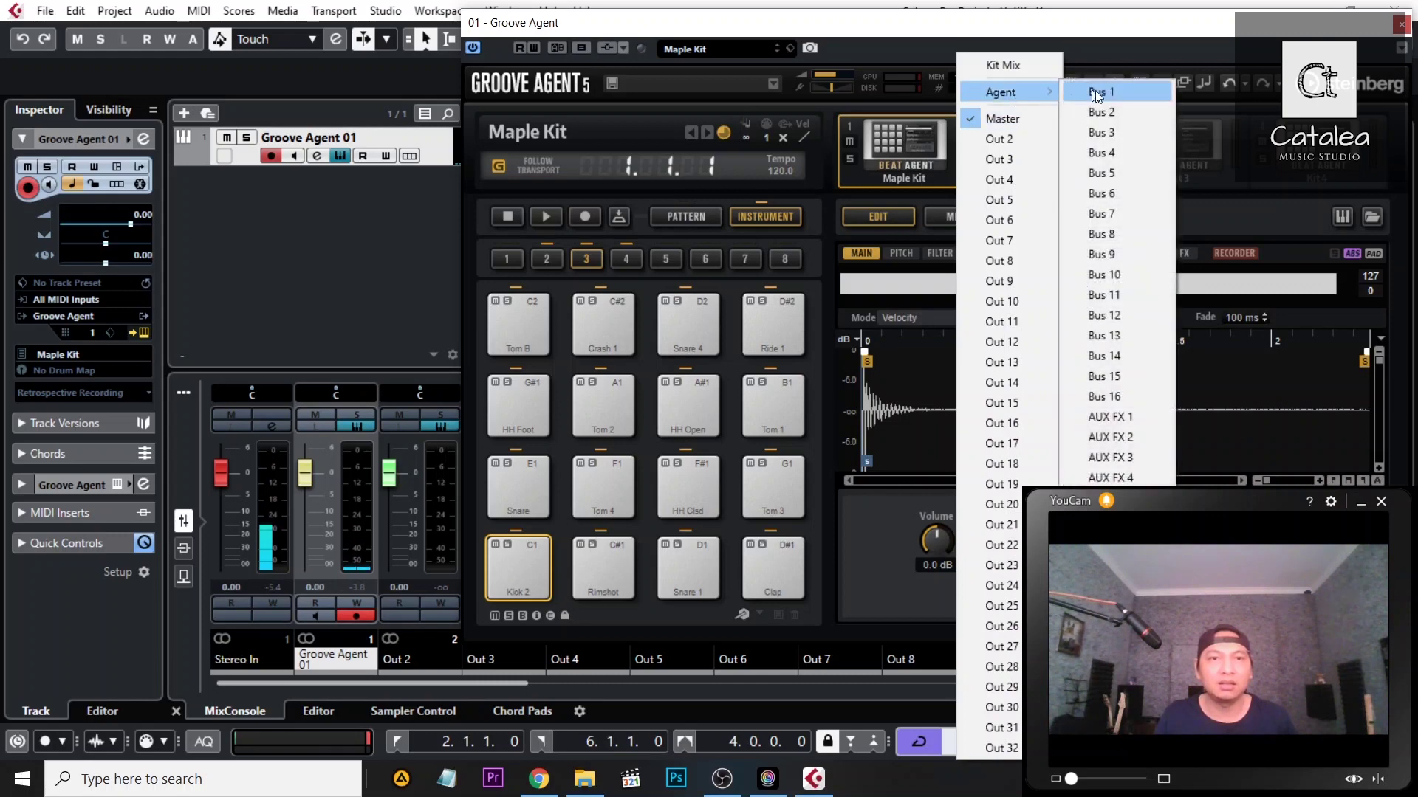
left_click(1101, 110)
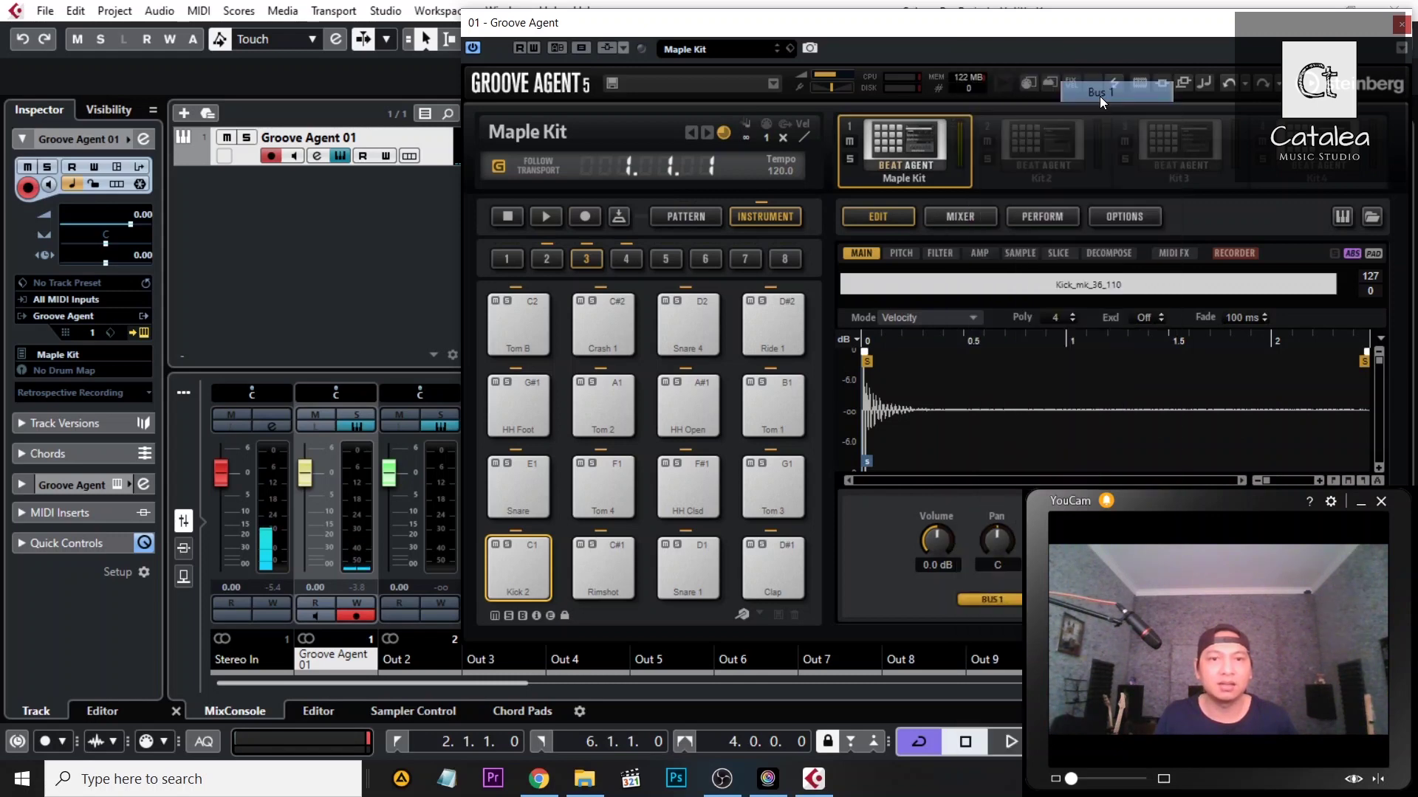
Set the Snare 1 pad's output to agent Bus 2.
left_click(691, 583)
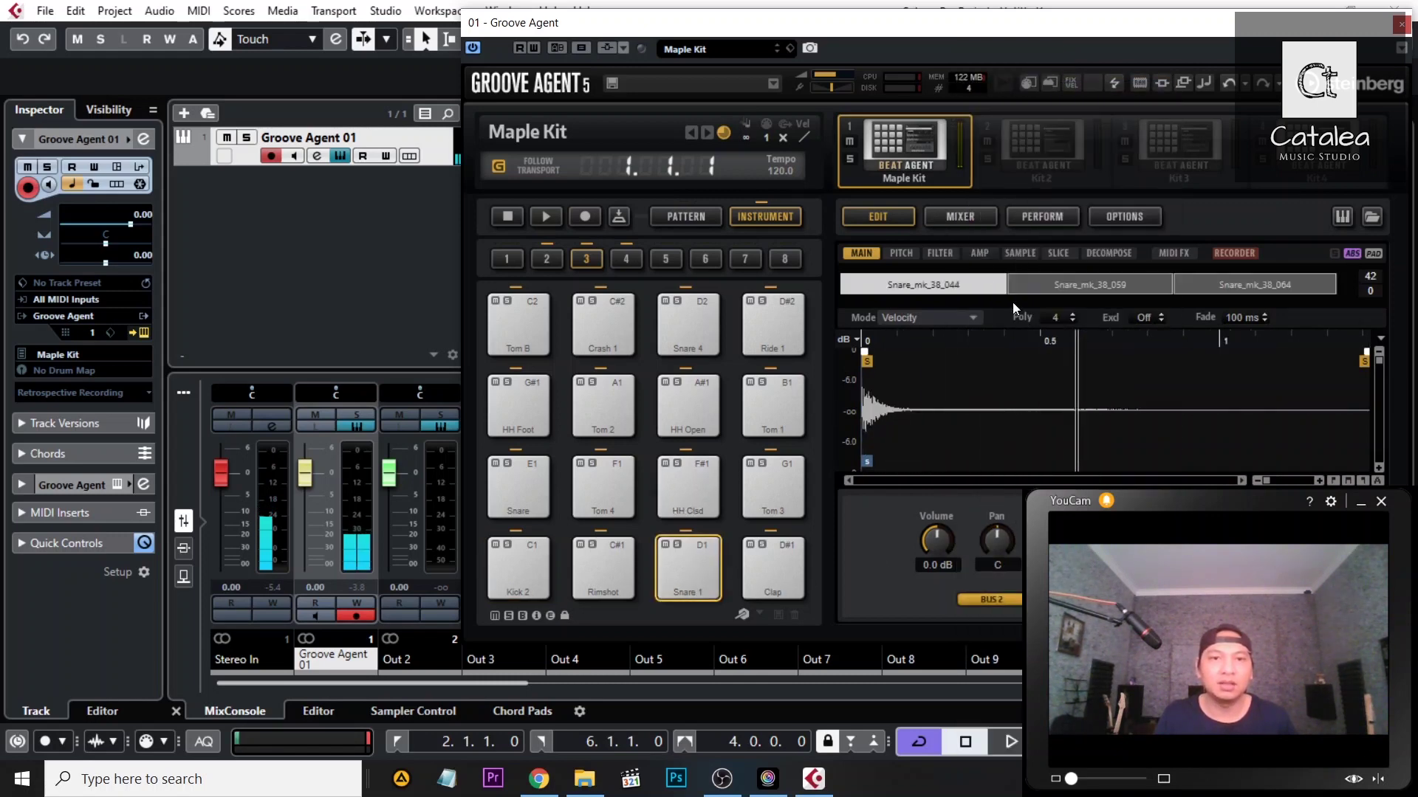
left_click(985, 600)
mouse_move(993, 90)
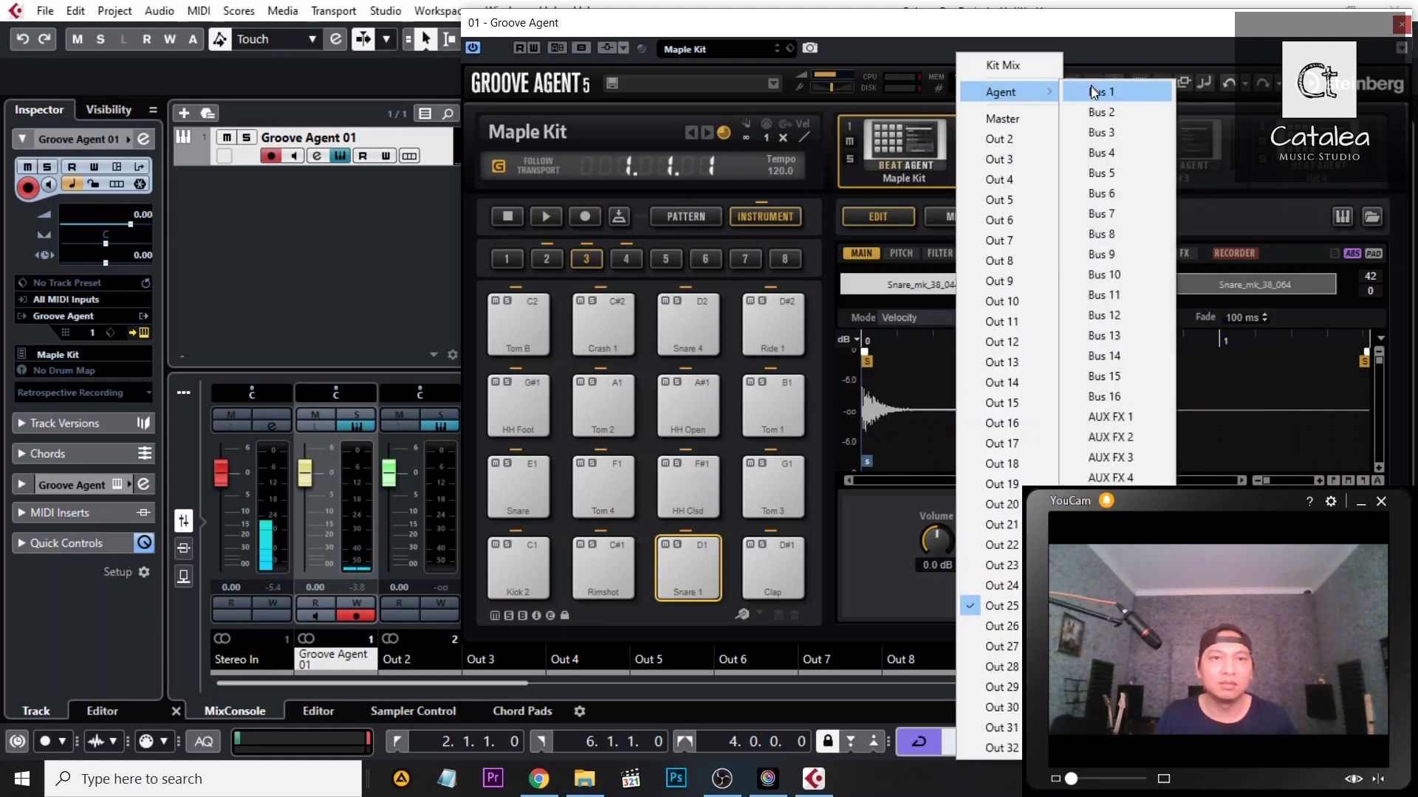
left_click(1093, 113)
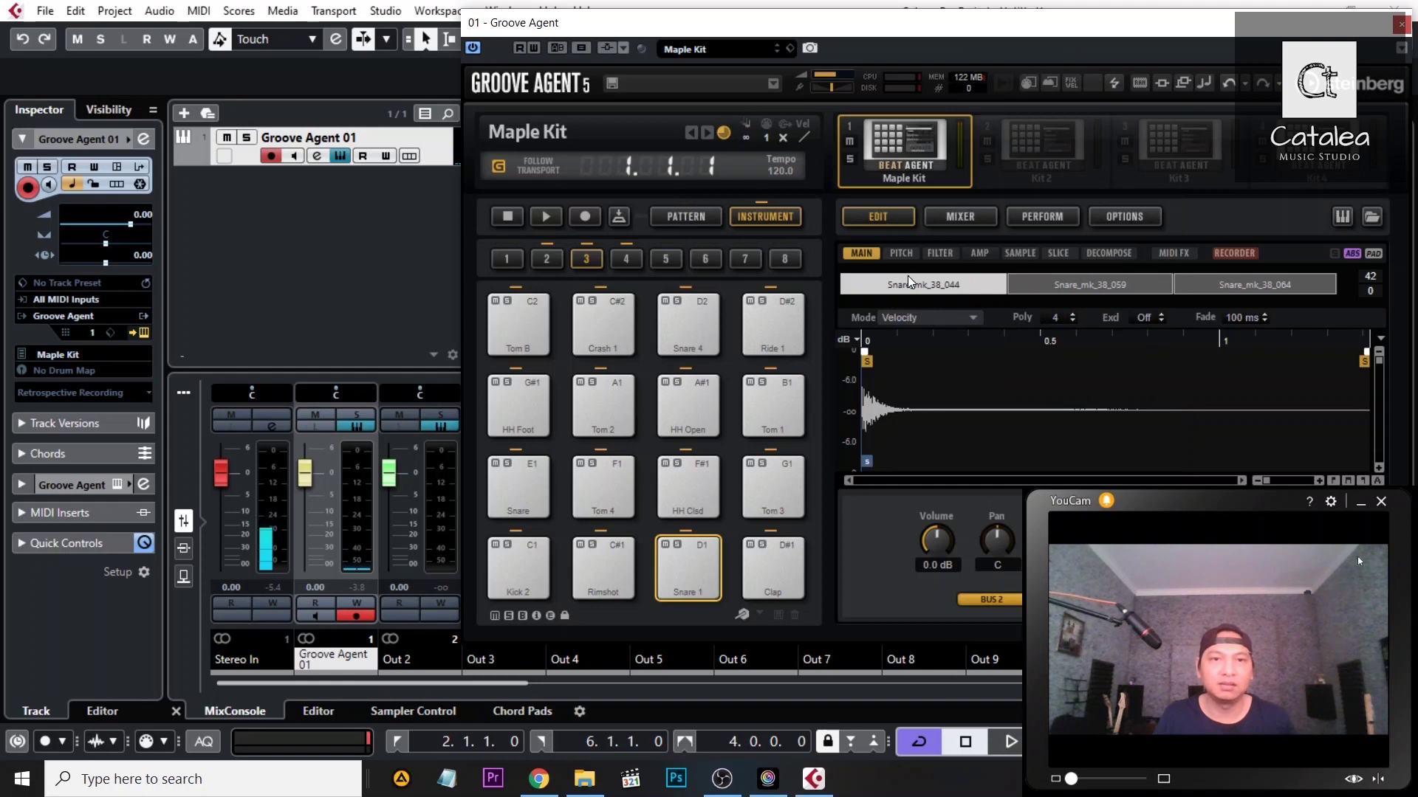
Audition the Snare 1 and Kick 2 pads while checking the Bus 1 and Bus 2 meters in the Groove Agent mixer.
left_click(960, 217)
left_click(696, 578)
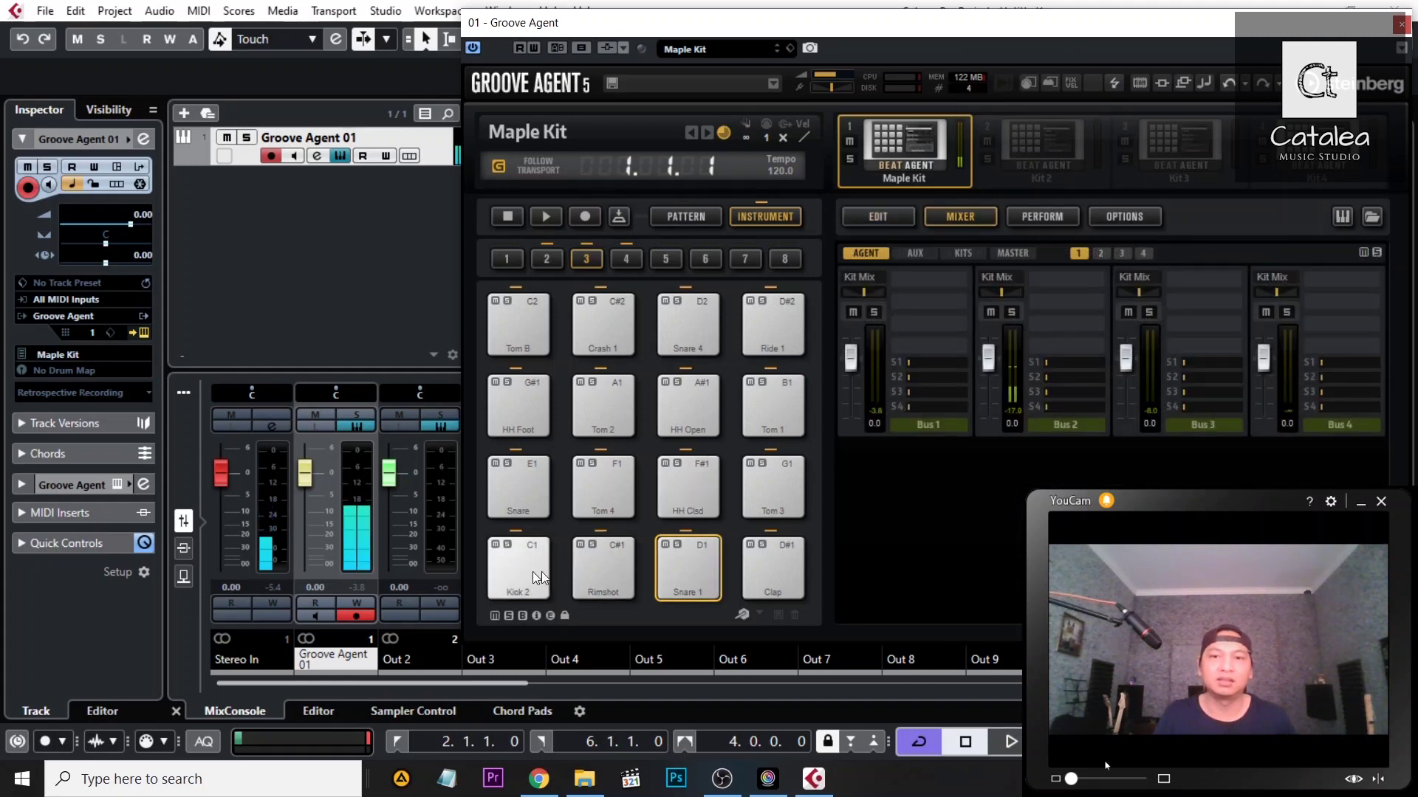
left_click(525, 573)
left_click(686, 566)
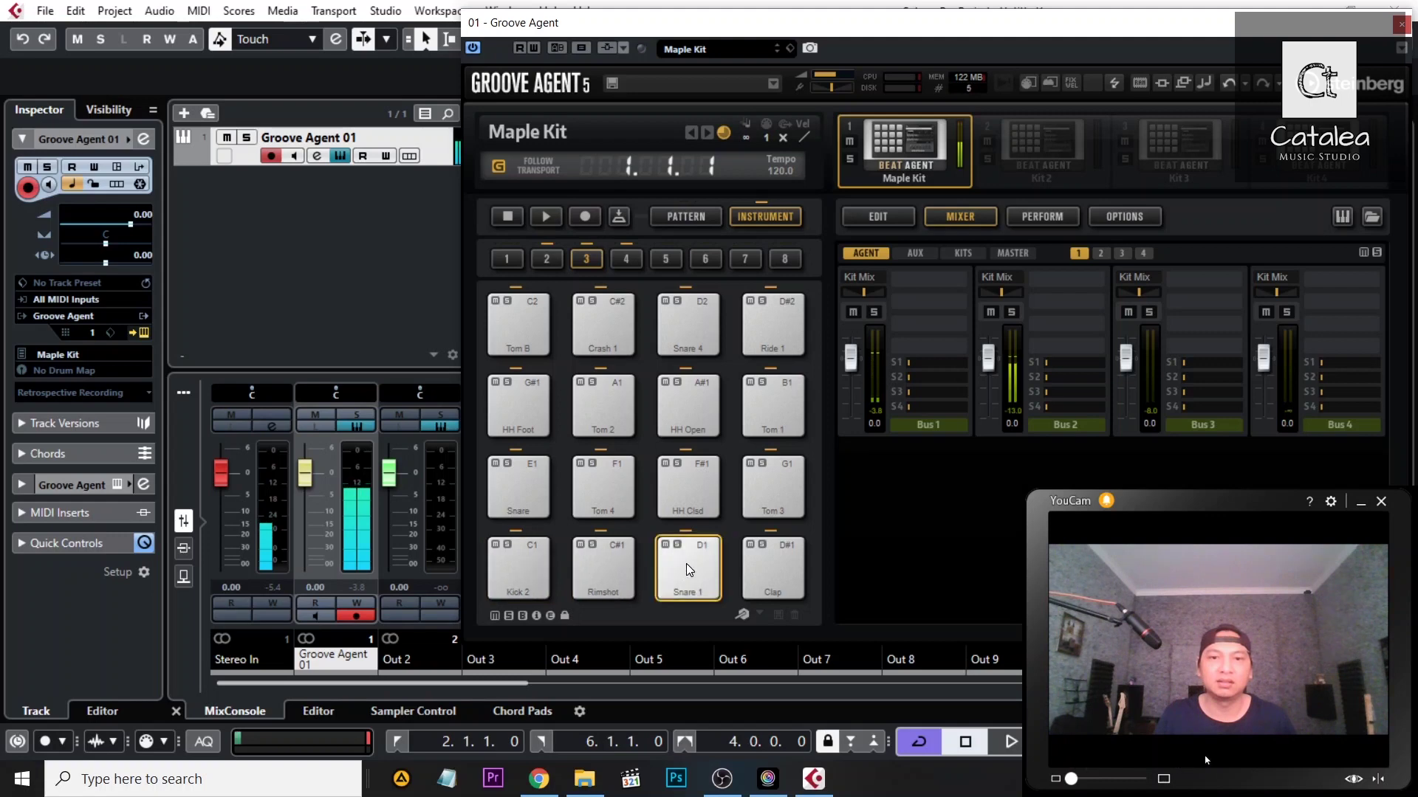
left_click(685, 564)
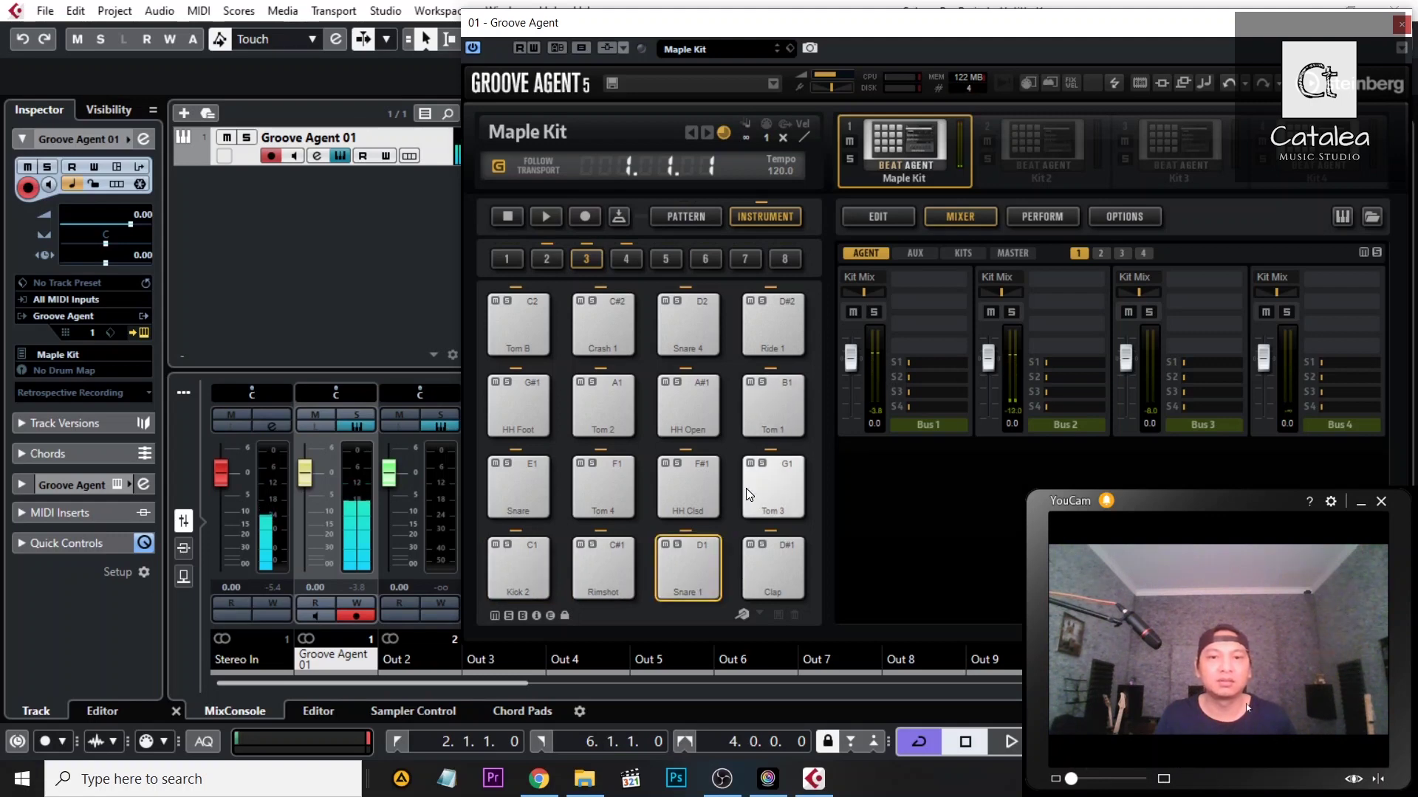
Audition the closed hi-hat pad (HH Clsd) and set its output to agent Bus 3.
left_click(685, 476)
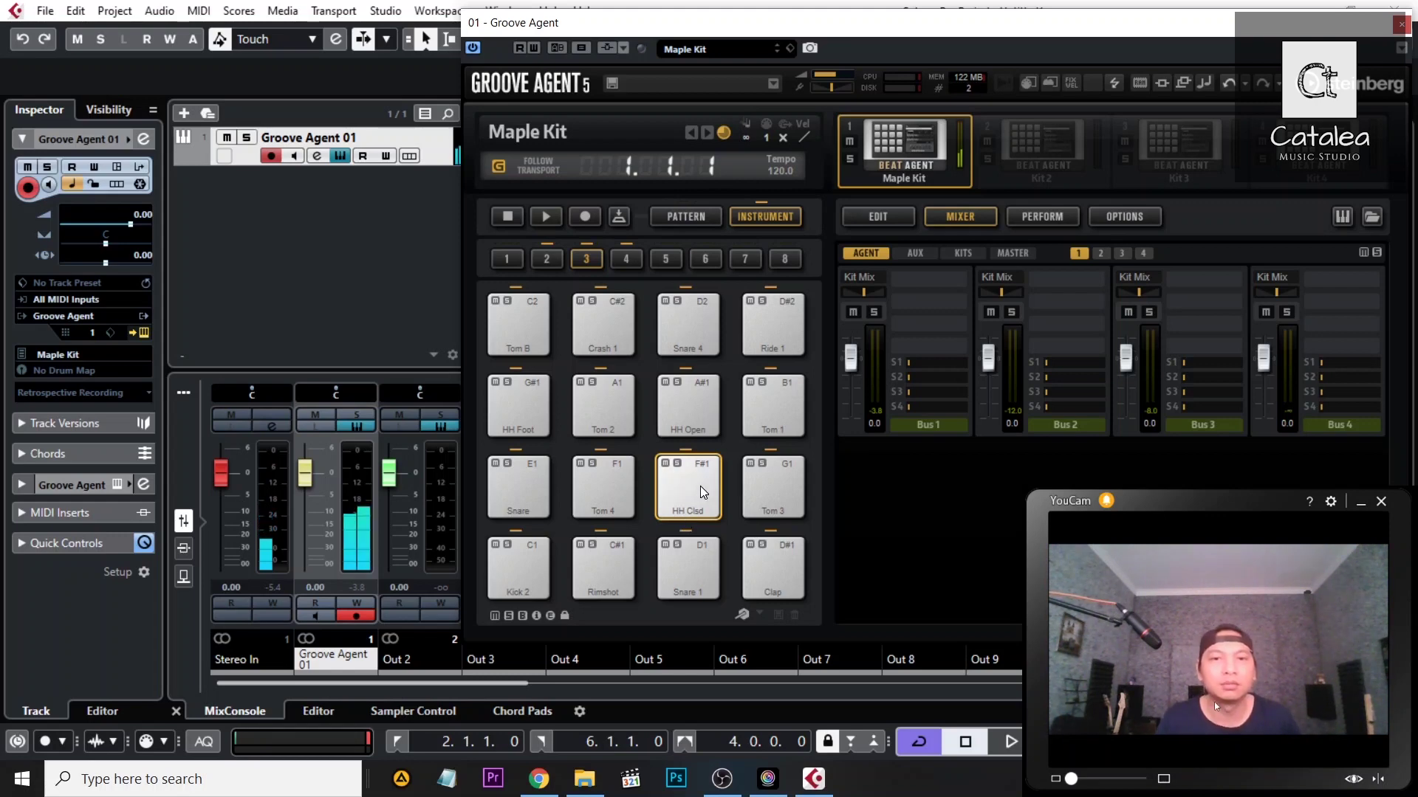
left_click(787, 510)
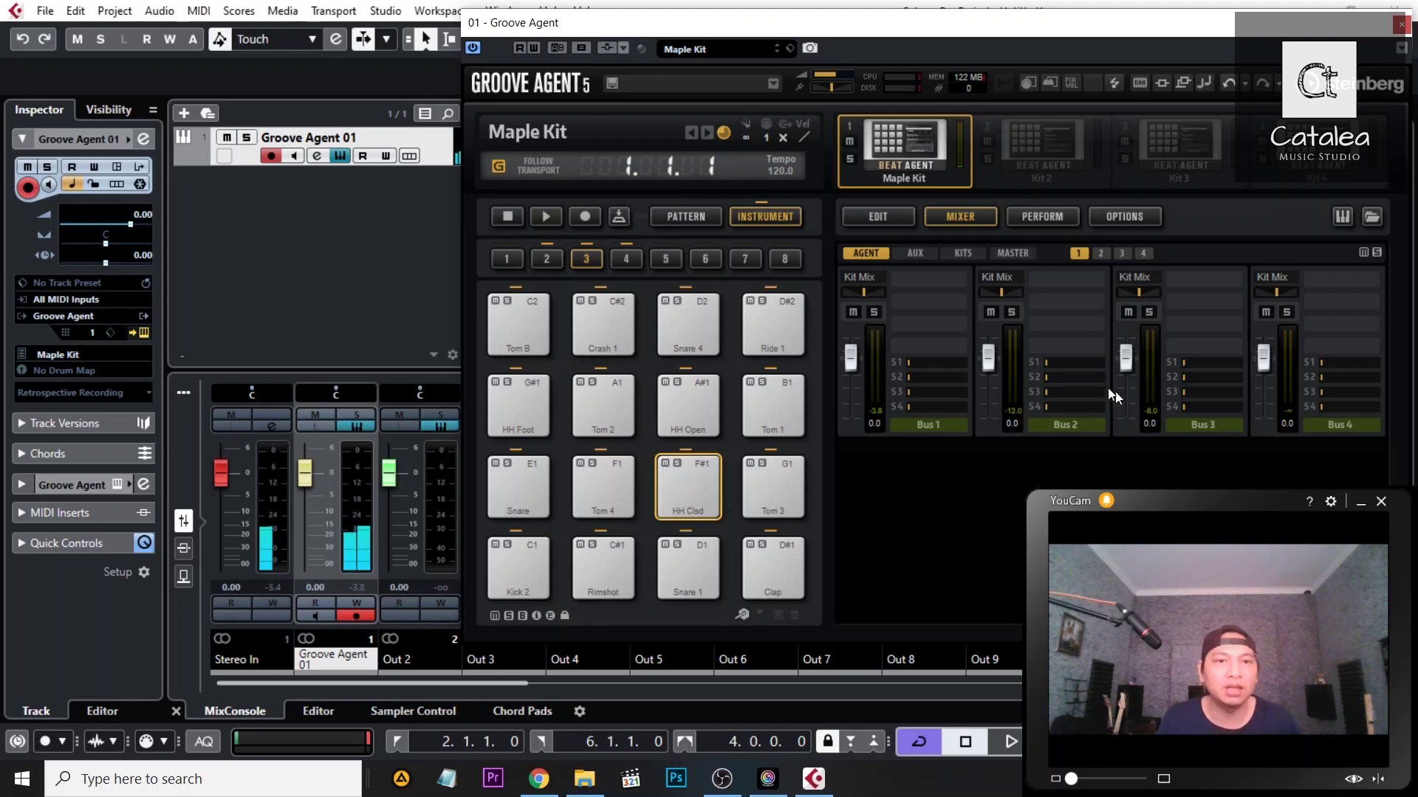
left_click(872, 217)
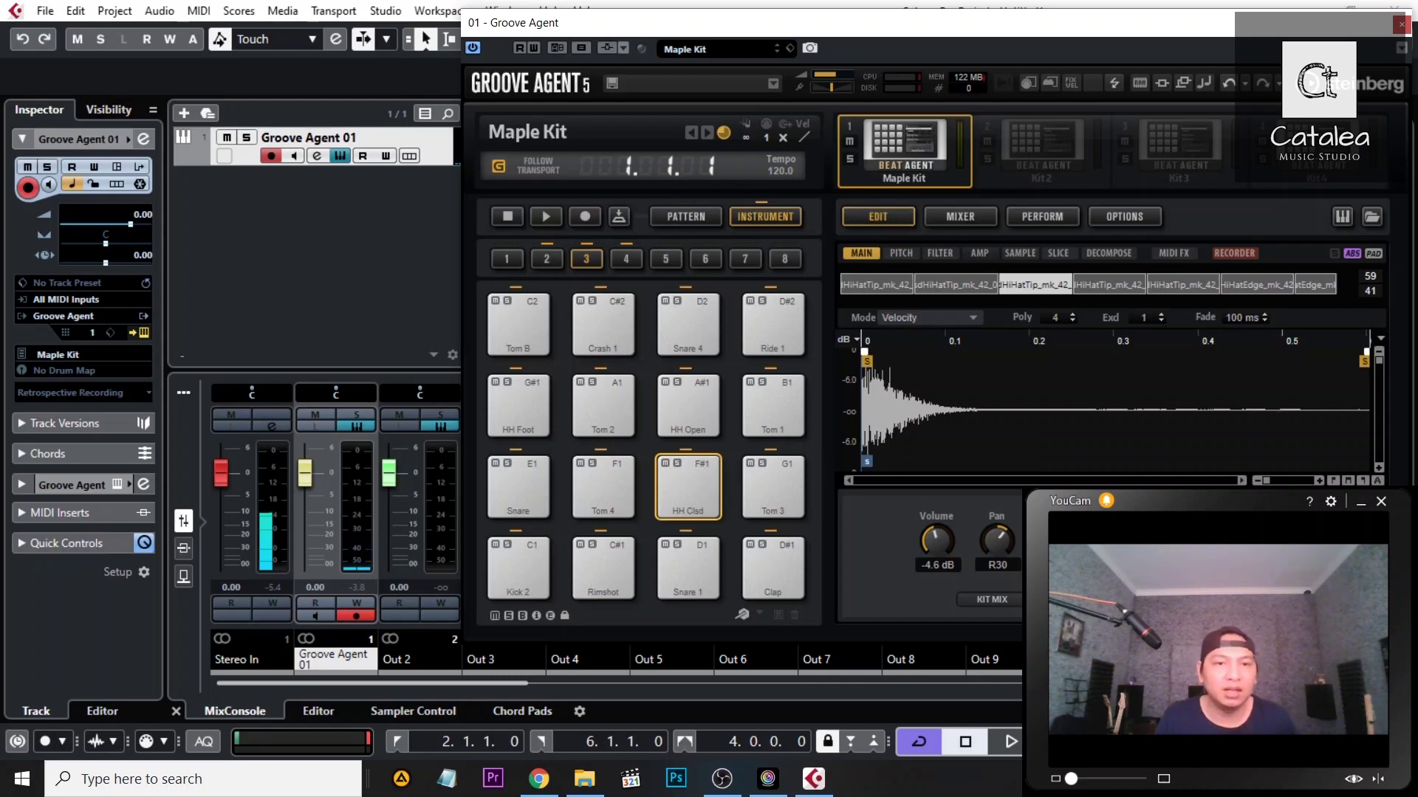
left_click(991, 600)
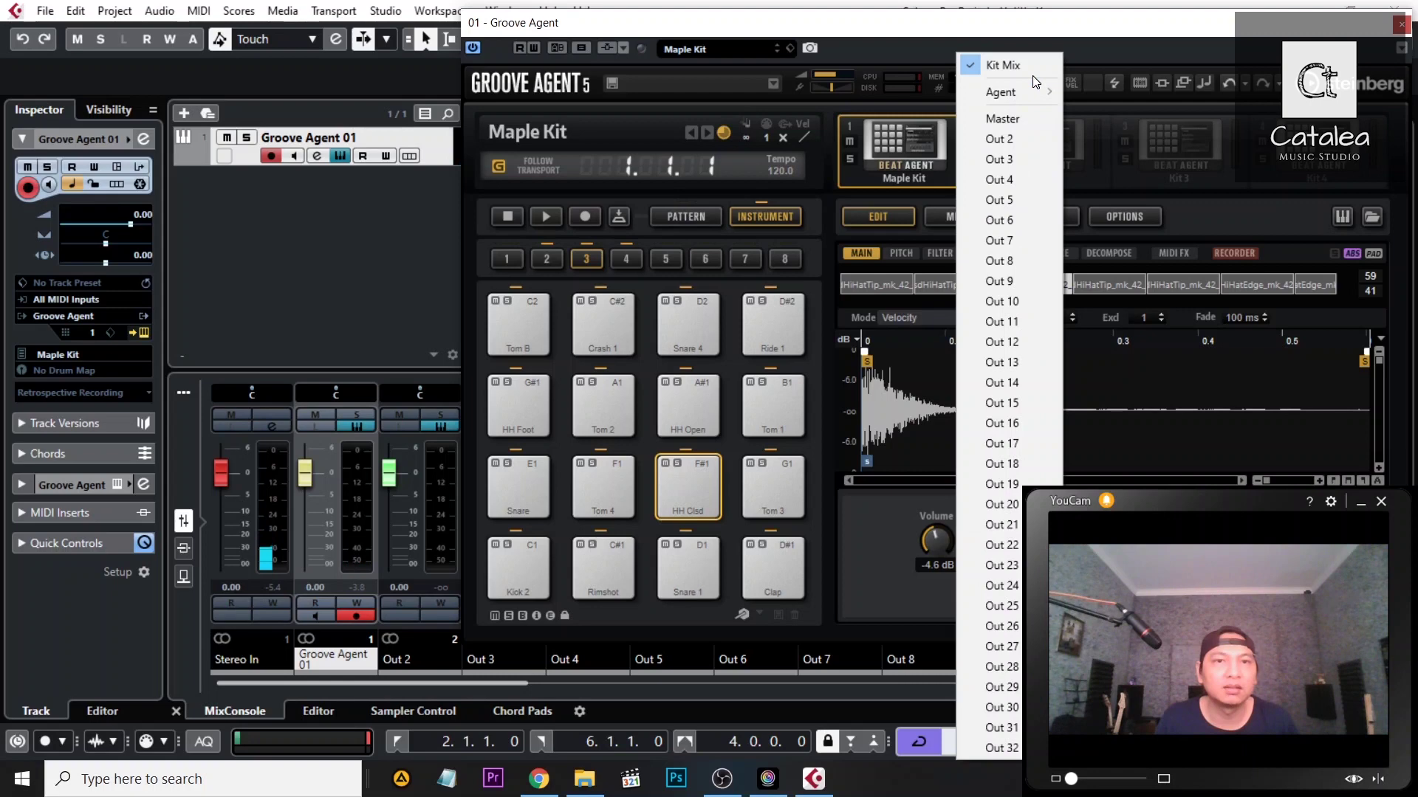
mouse_move(1034, 92)
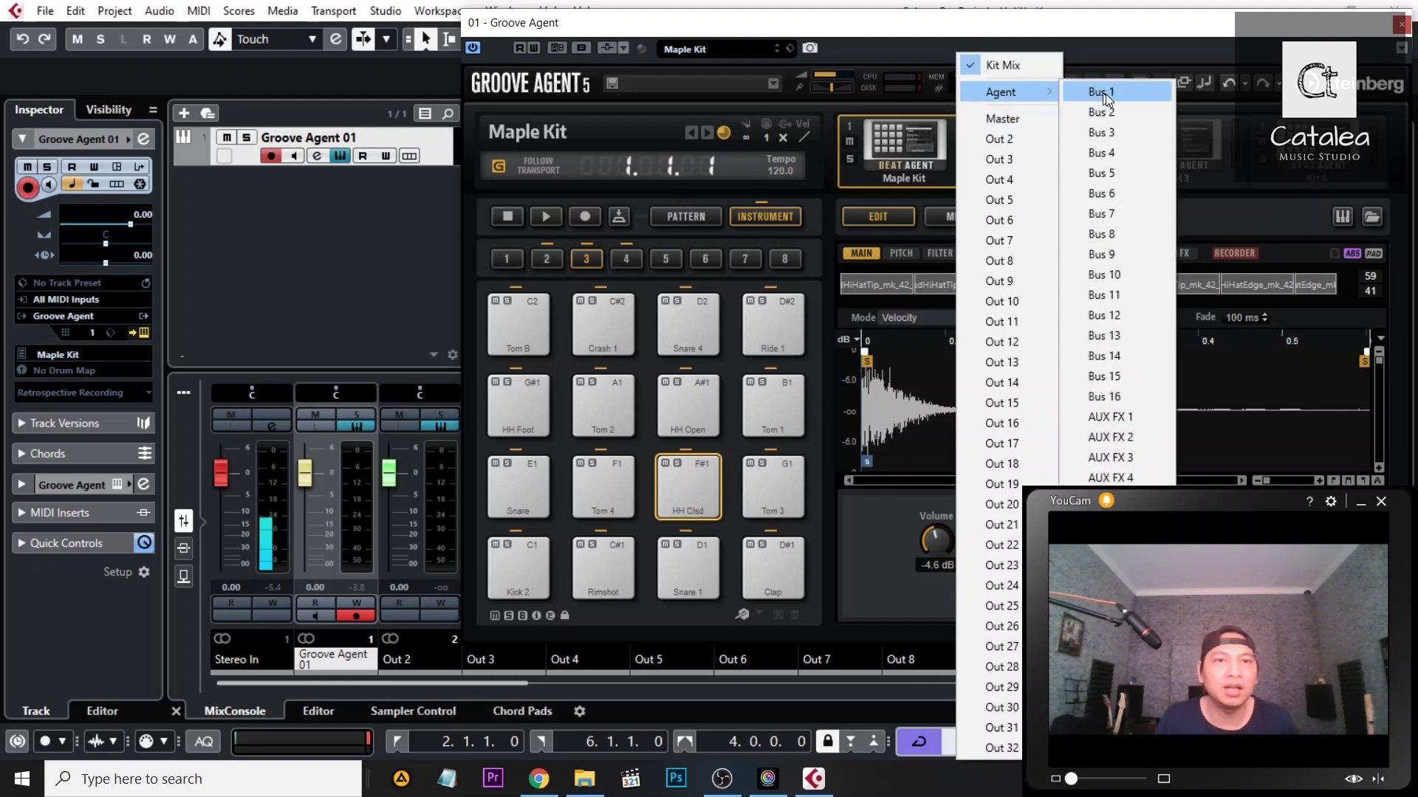
left_click(1105, 134)
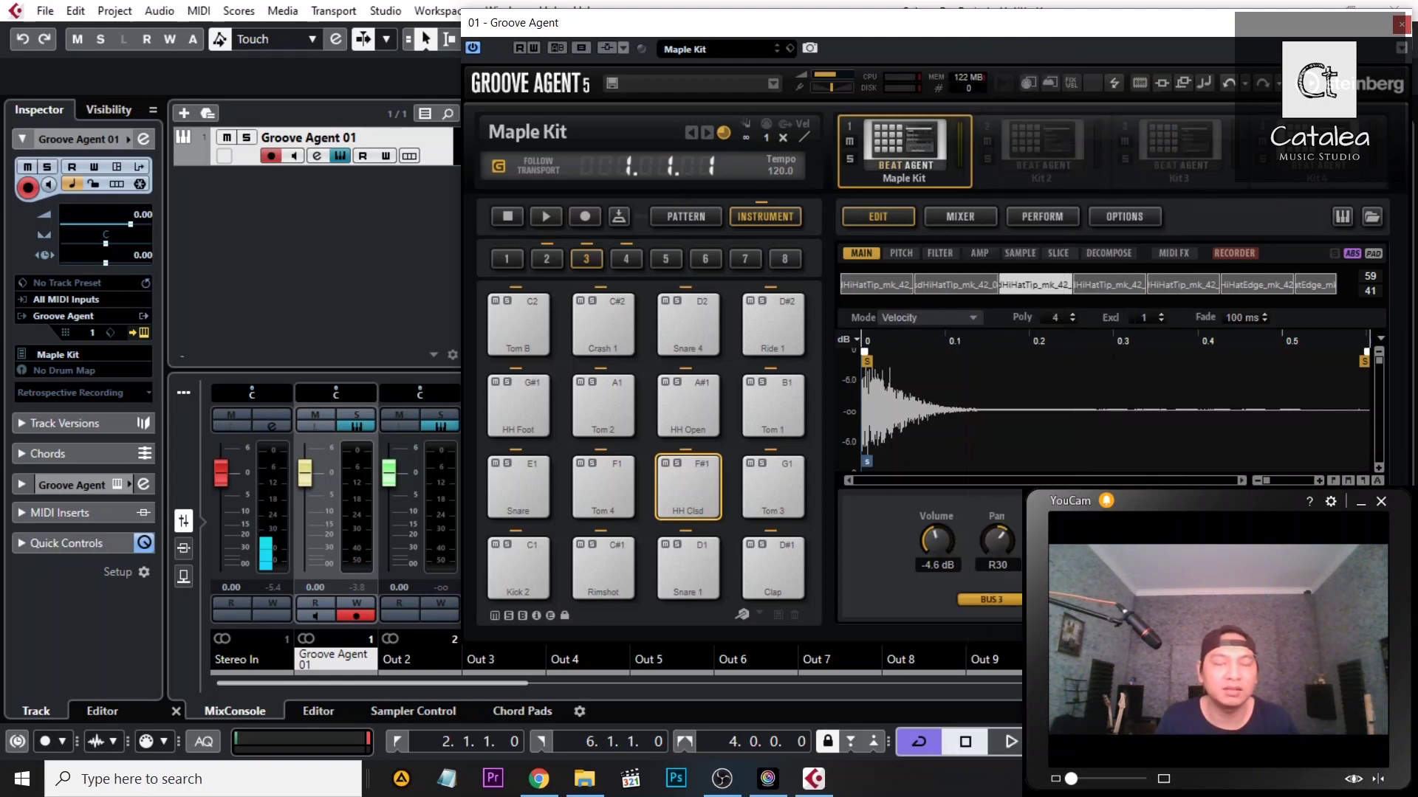
Audition the closed hi-hat, kick, rimshot and snare pads while checking their separate bus meters in the Groove Agent mixer.
left_click(967, 214)
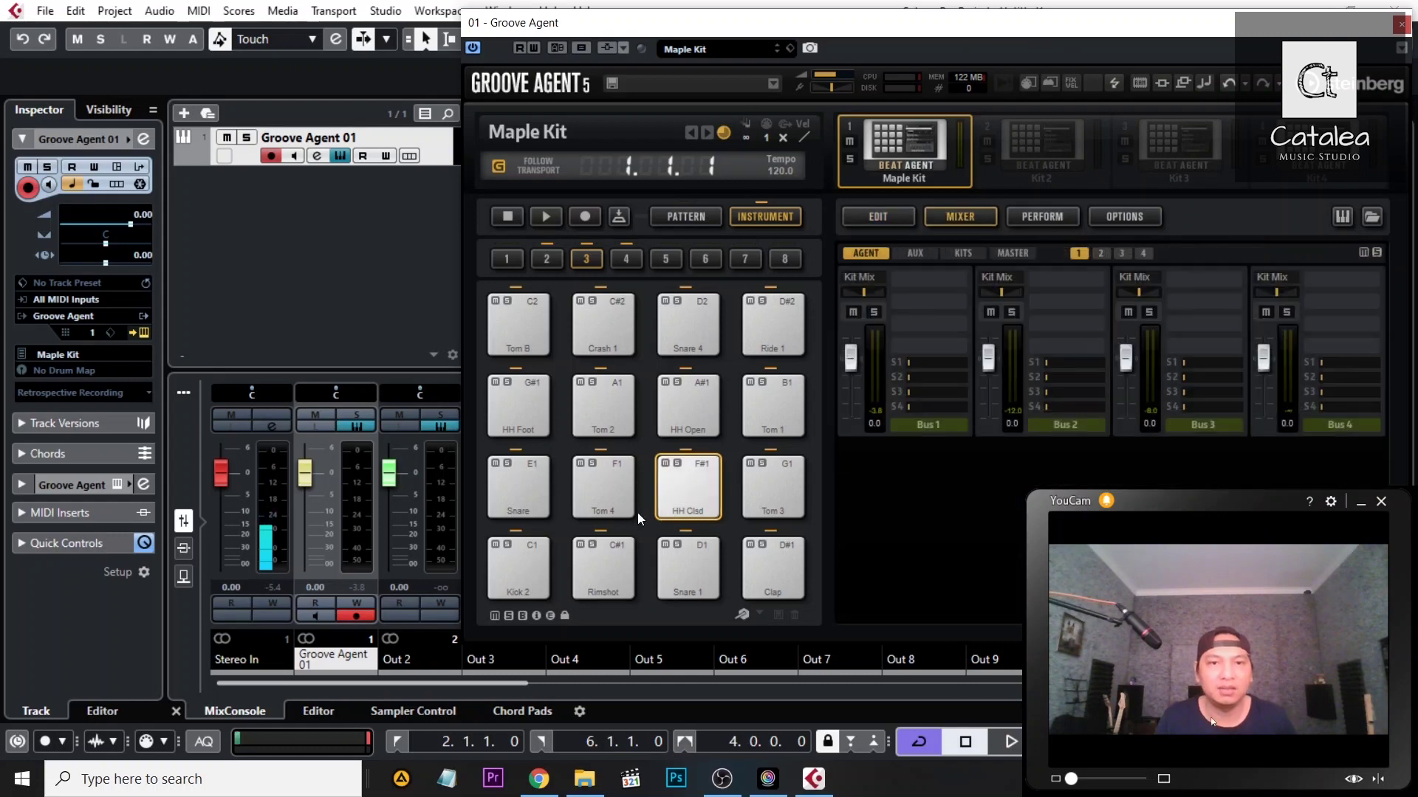
left_click(690, 503)
left_click(690, 503)
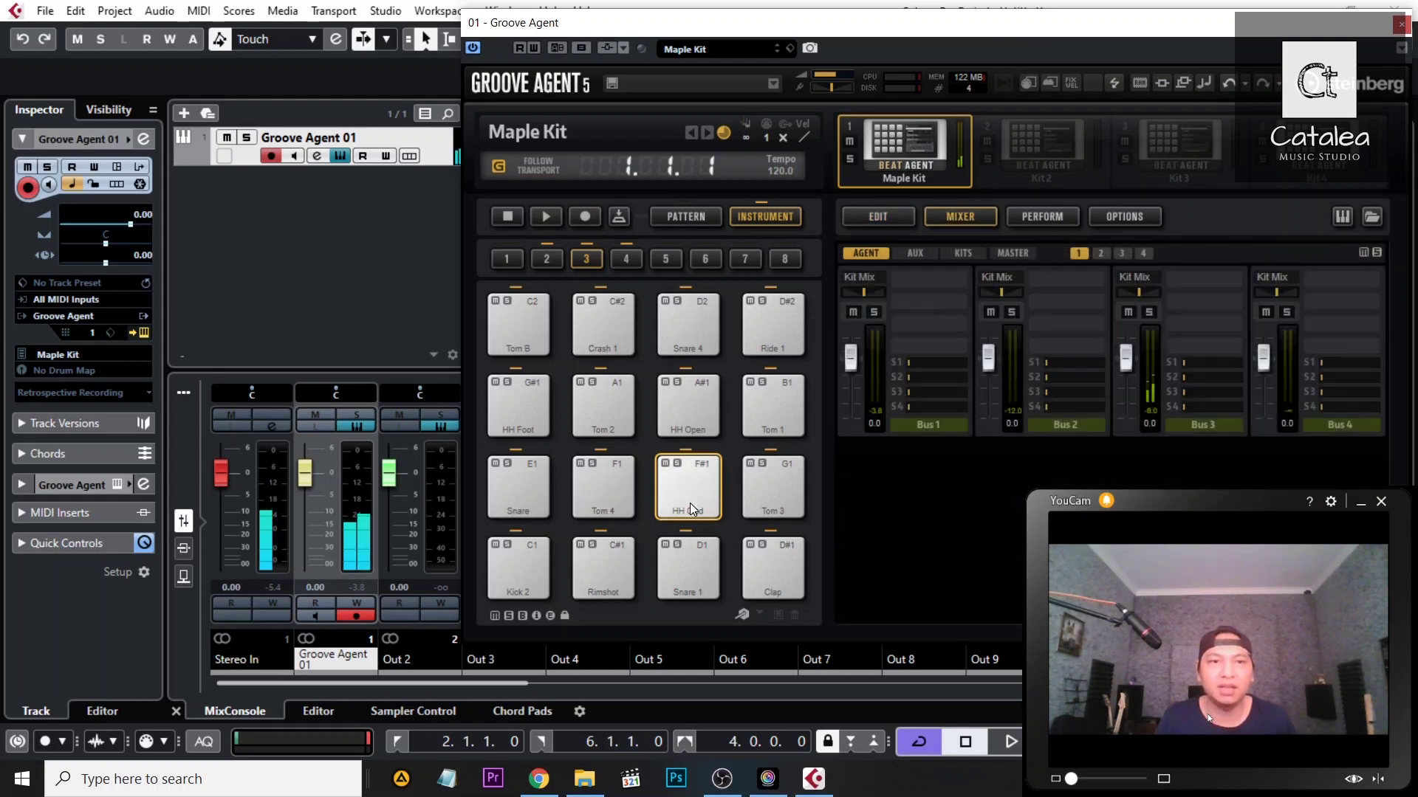
left_click(517, 569)
left_click(596, 573)
left_click(518, 570)
left_click(687, 567)
left_click(688, 567)
left_click(533, 584)
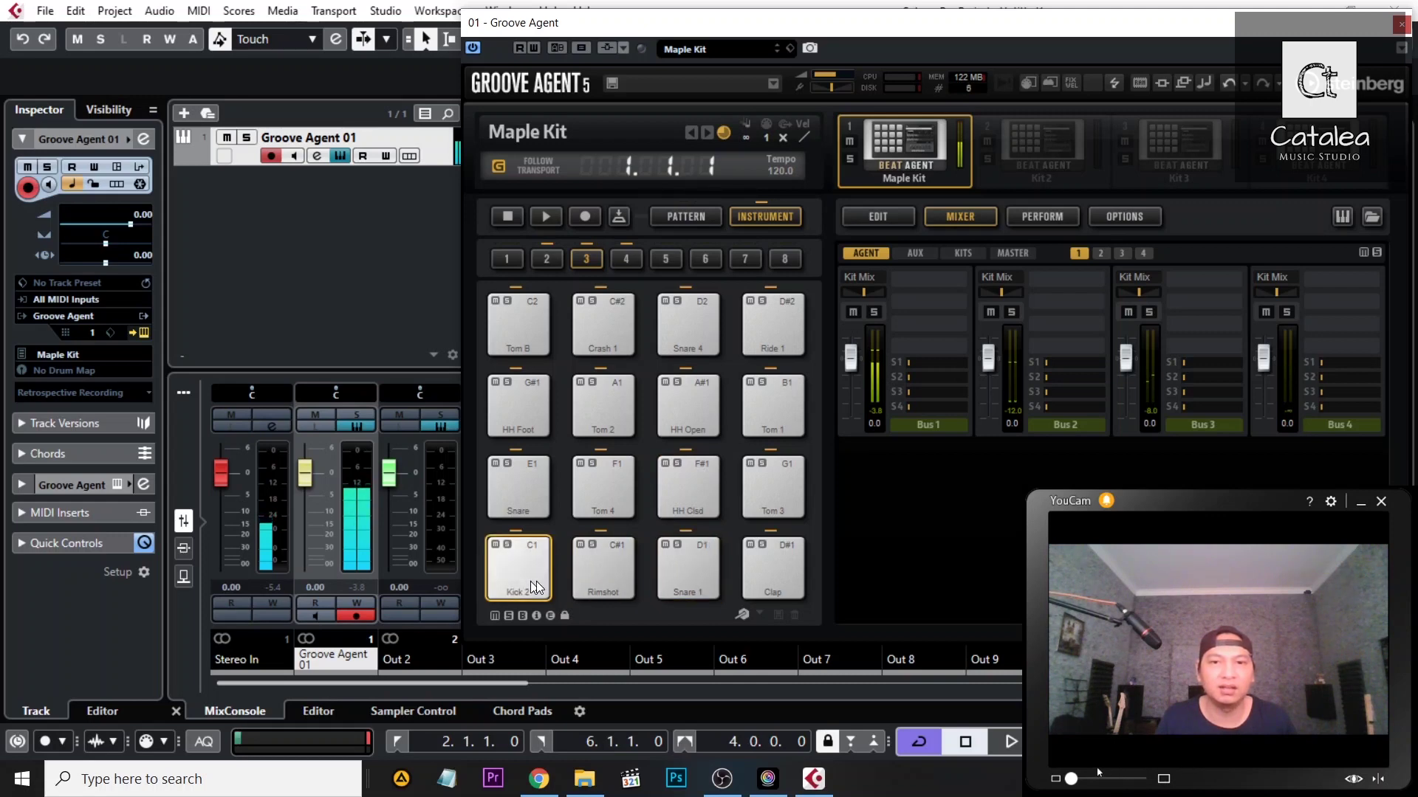
left_click(687, 499)
left_click(688, 499)
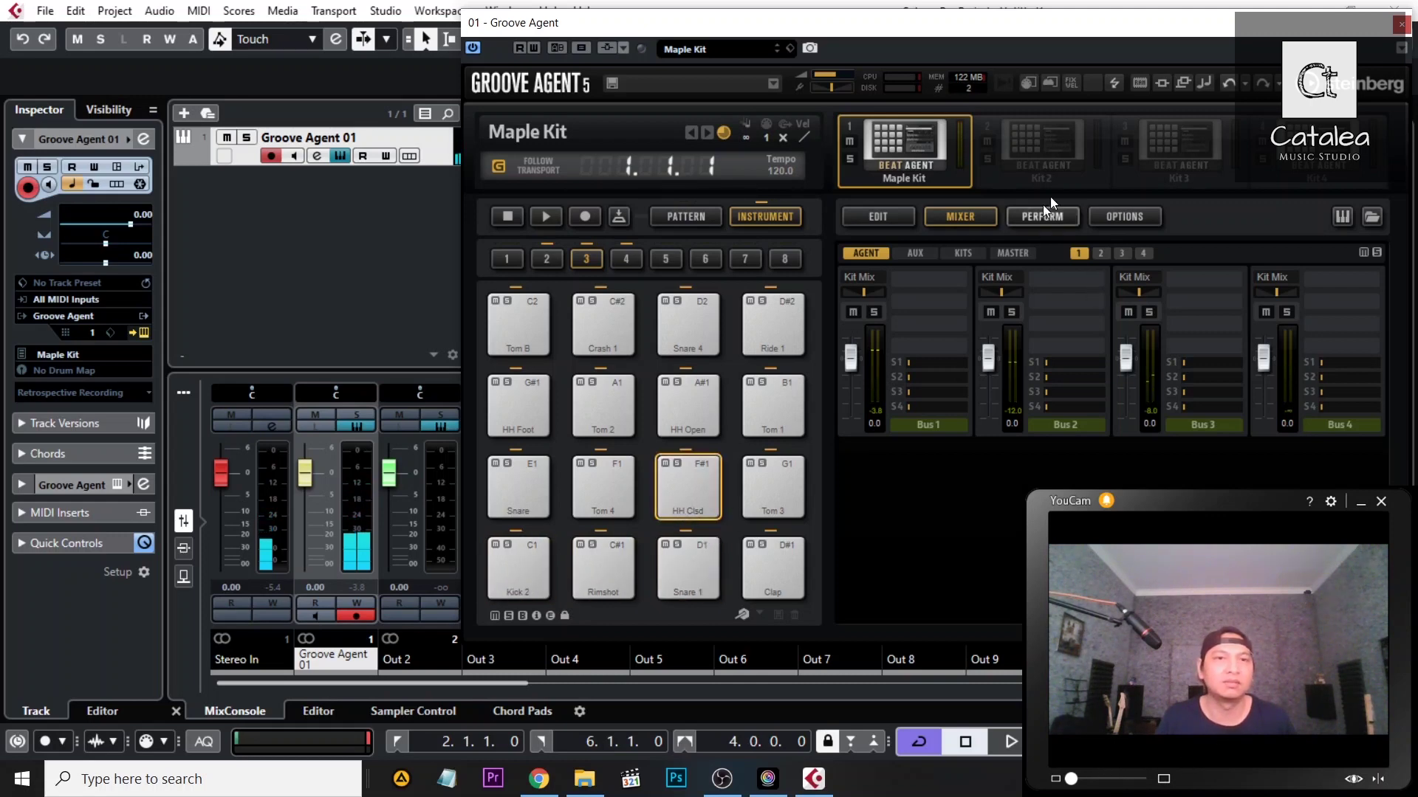
Close the Groove Agent instrument window and assign the GM Map drum map to the Groove Agent 01 track.
left_click(1402, 27)
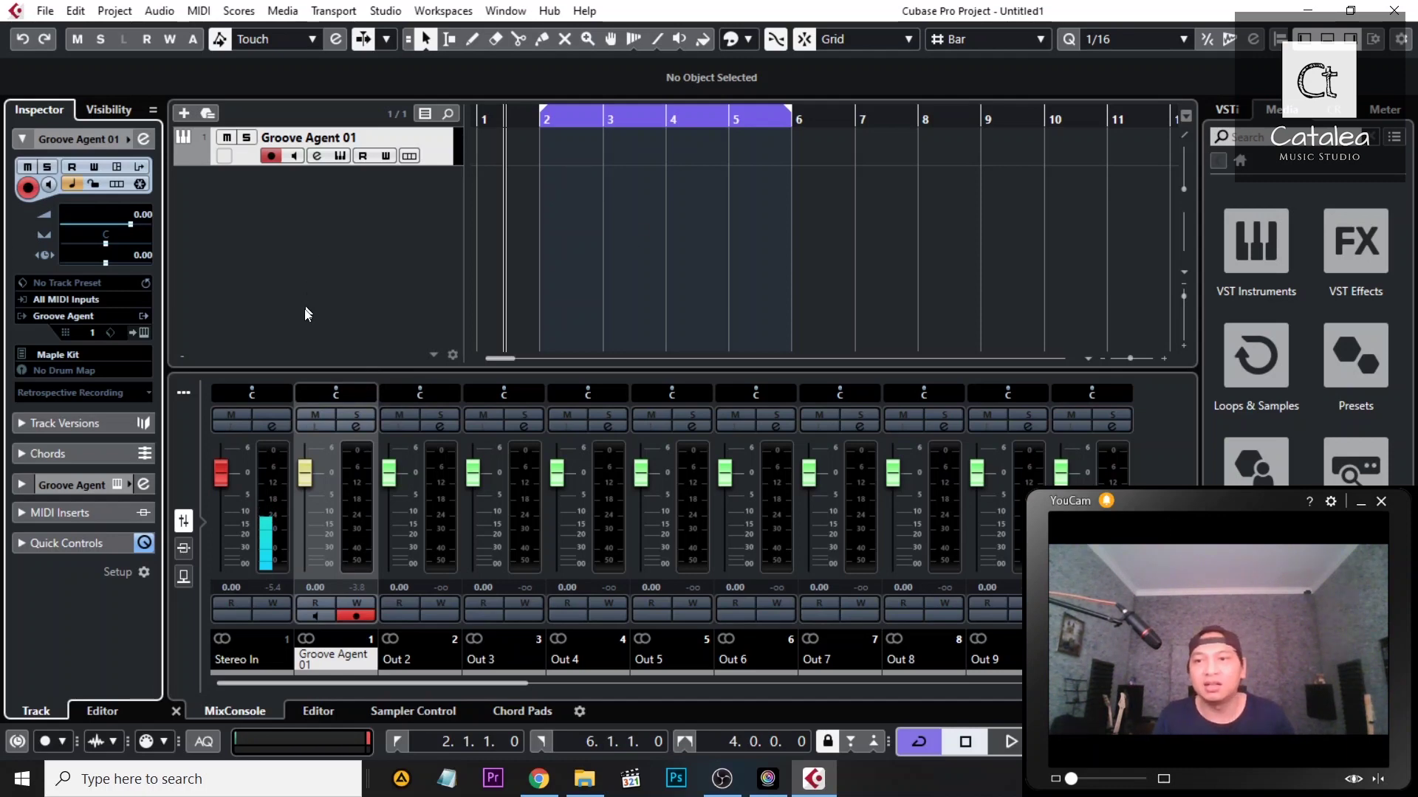
left_click(108, 371)
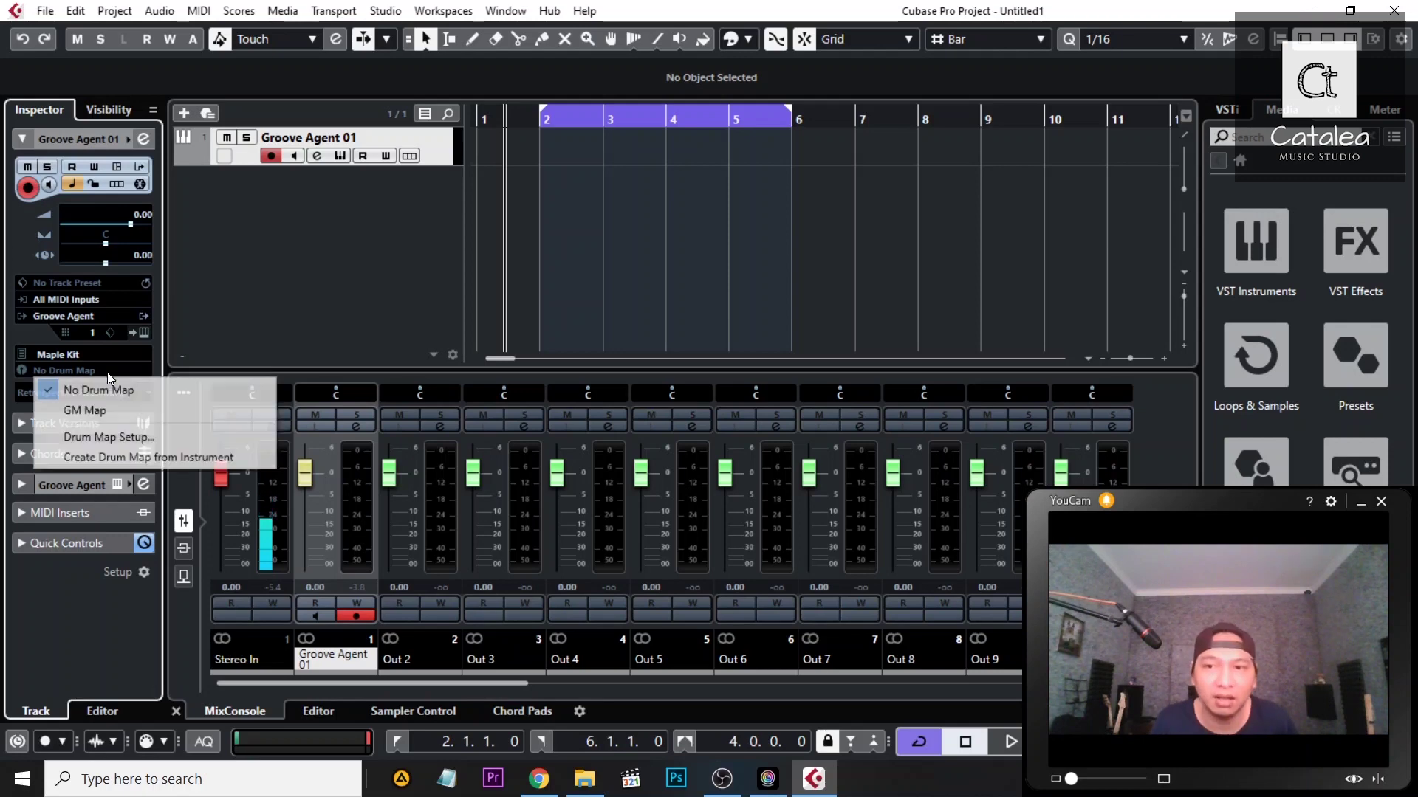
left_click(97, 410)
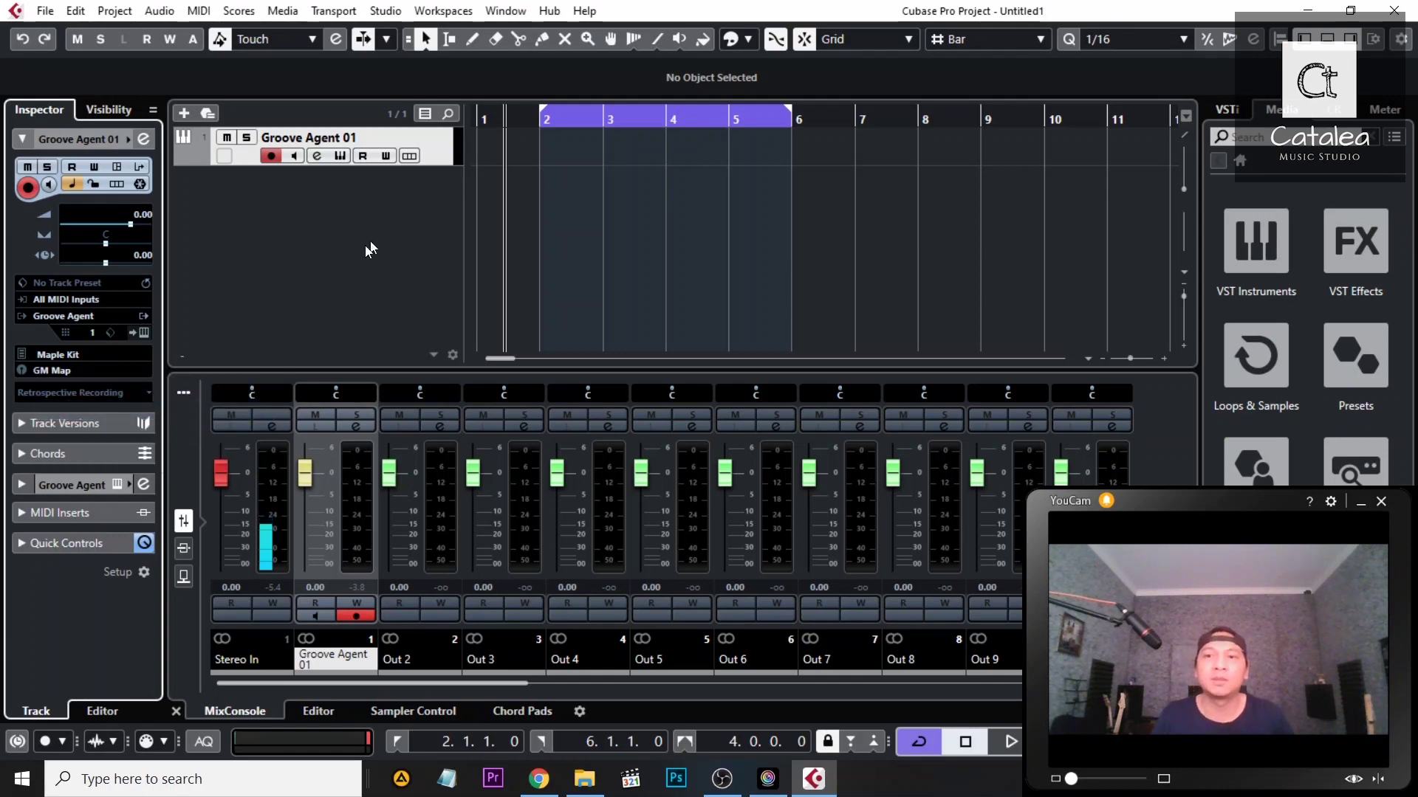
left_click(373, 267)
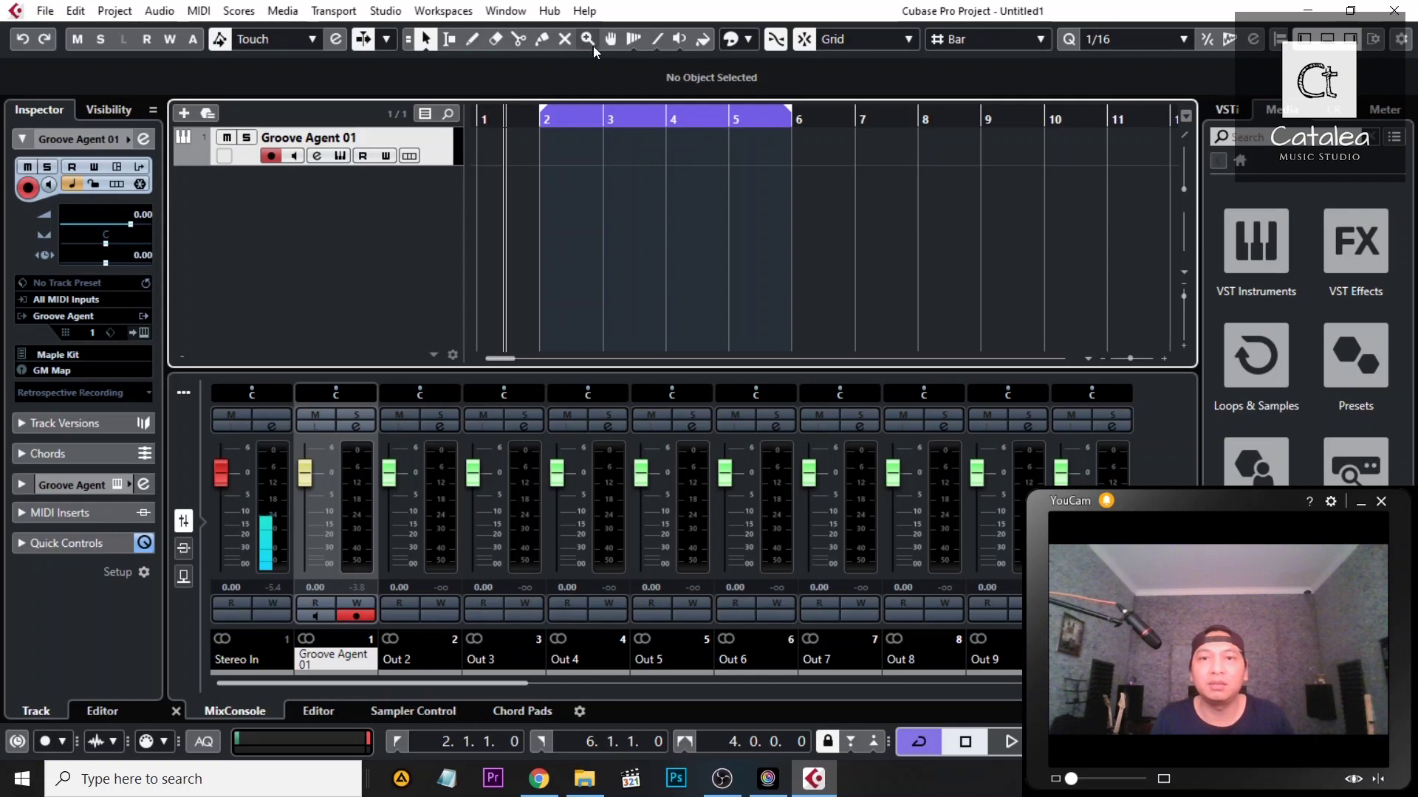
Draw a MIDI part on the Groove Agent 01 track from bar 1 to bar 109 and open it in the Drum Editor.
left_click(472, 38)
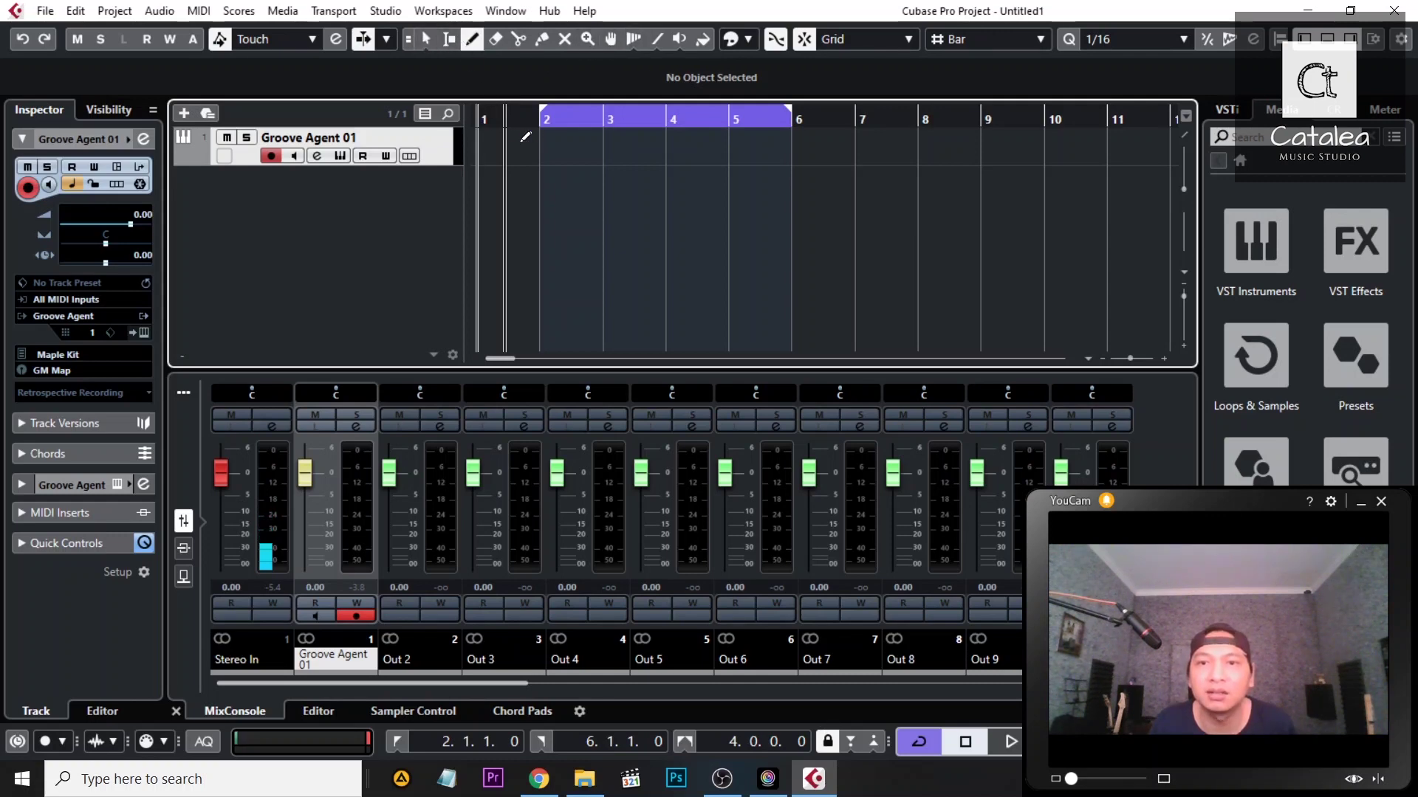
left_click_drag(485, 140, 1245, 151)
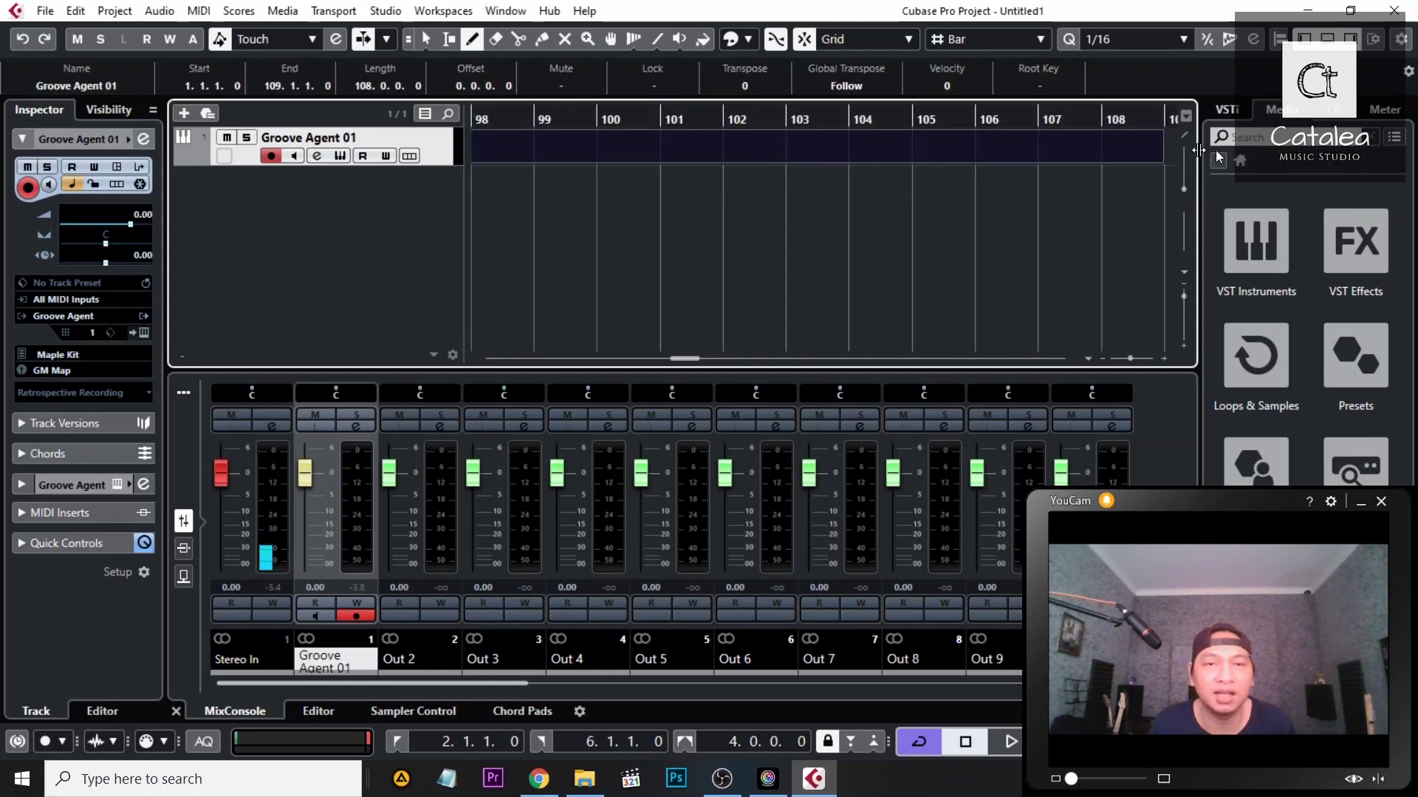
left_click_drag(685, 359, 577, 359)
key("Home")
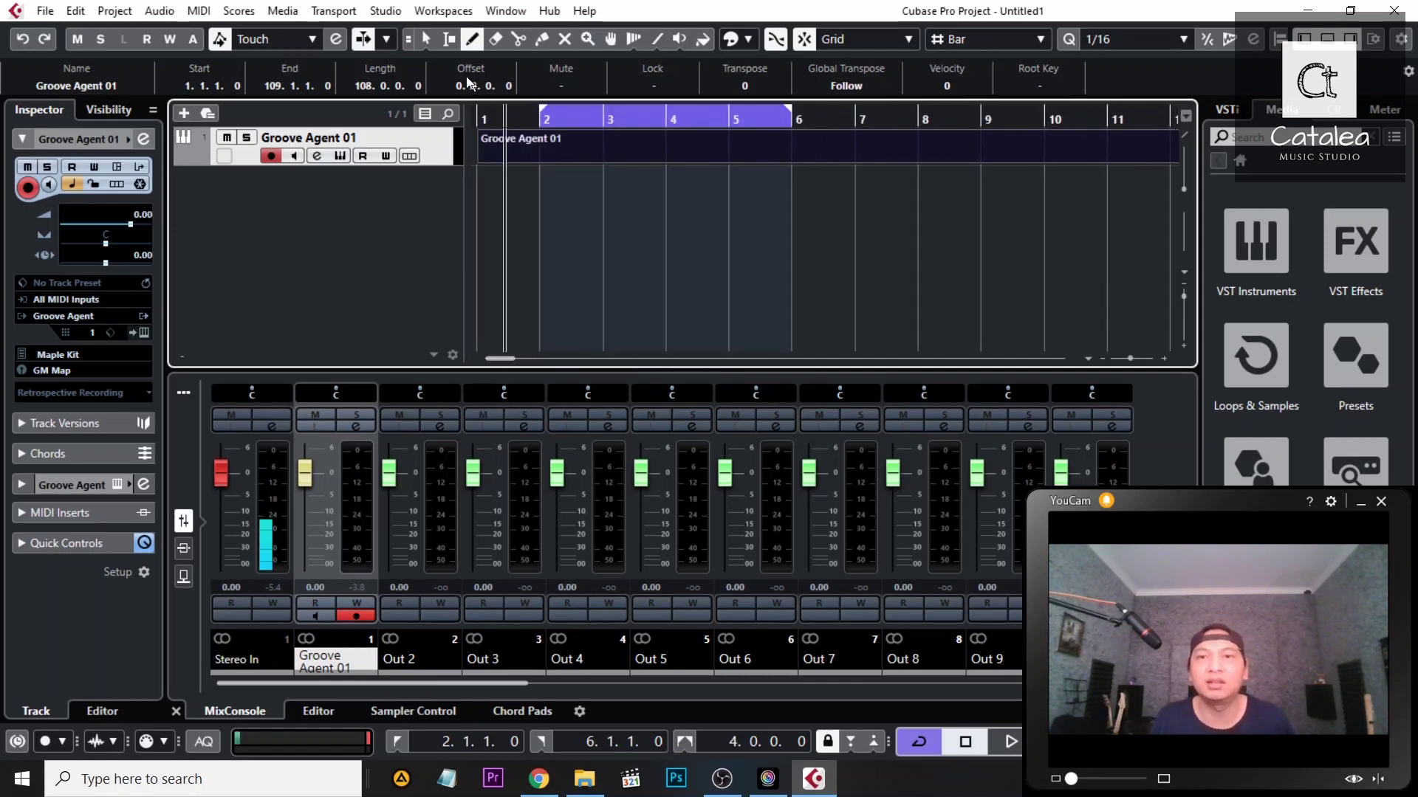
left_click(427, 40)
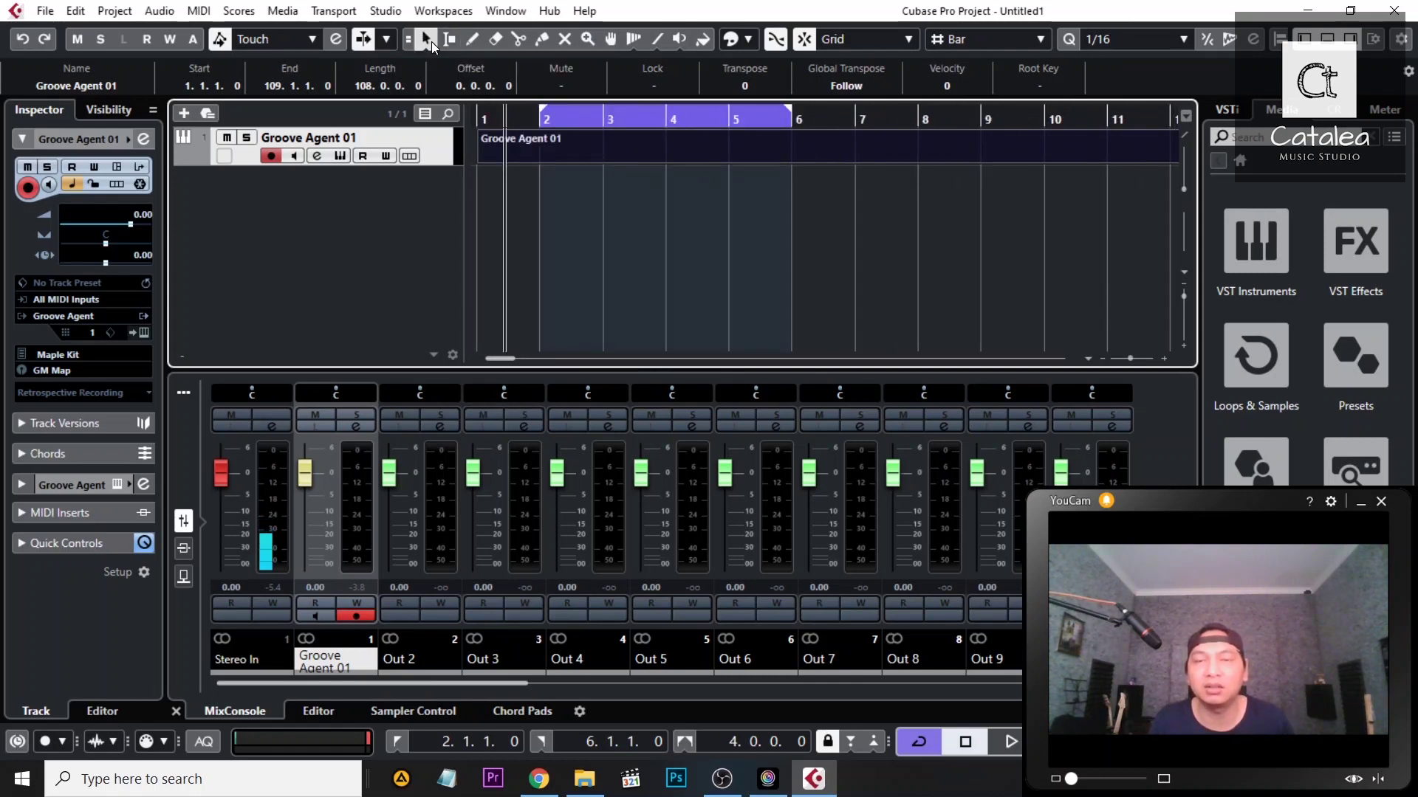
double_click(551, 143)
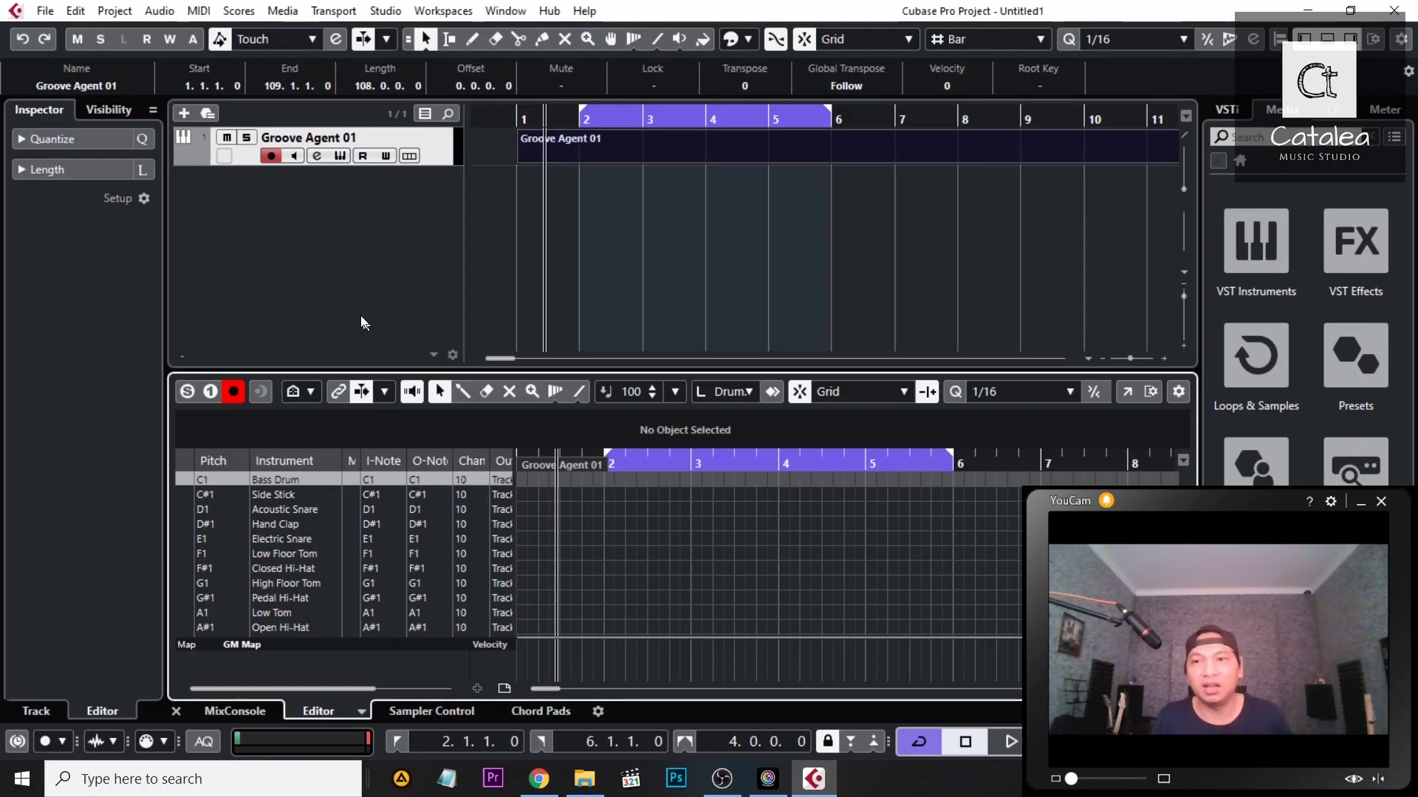
Switch the Groove Agent 01 track to No Drum Map and open its MIDI part in the Key Editor.
left_click(440, 149)
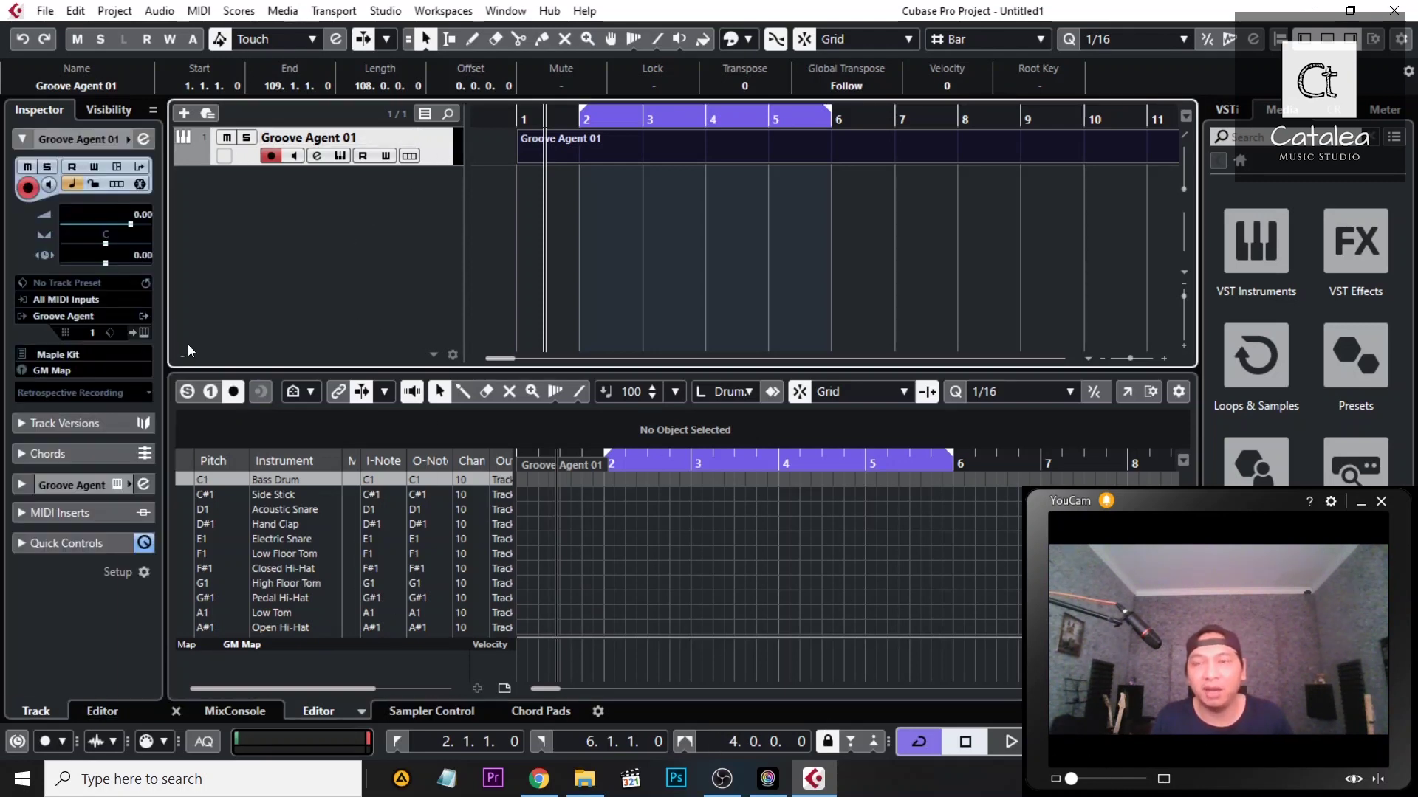
left_click(74, 370)
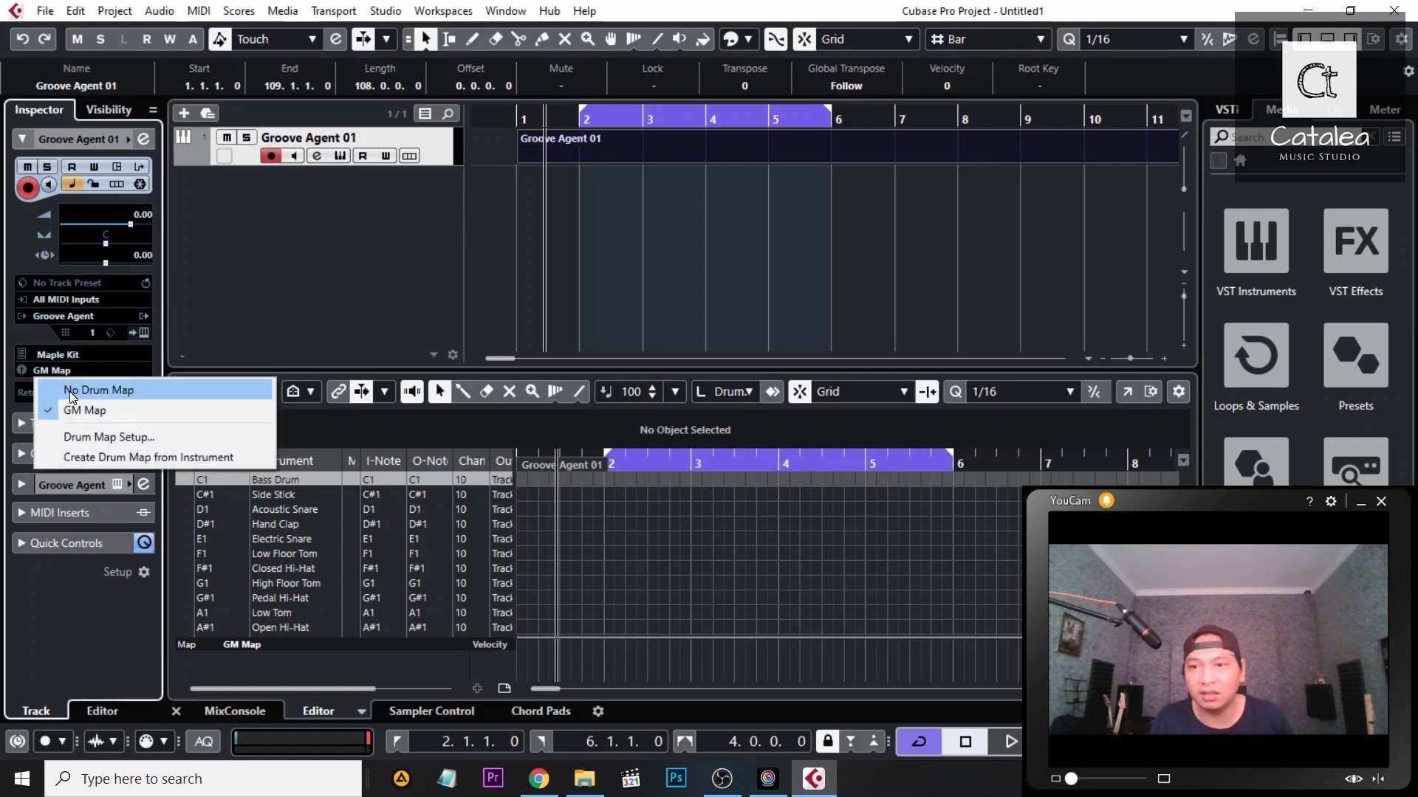
left_click(70, 392)
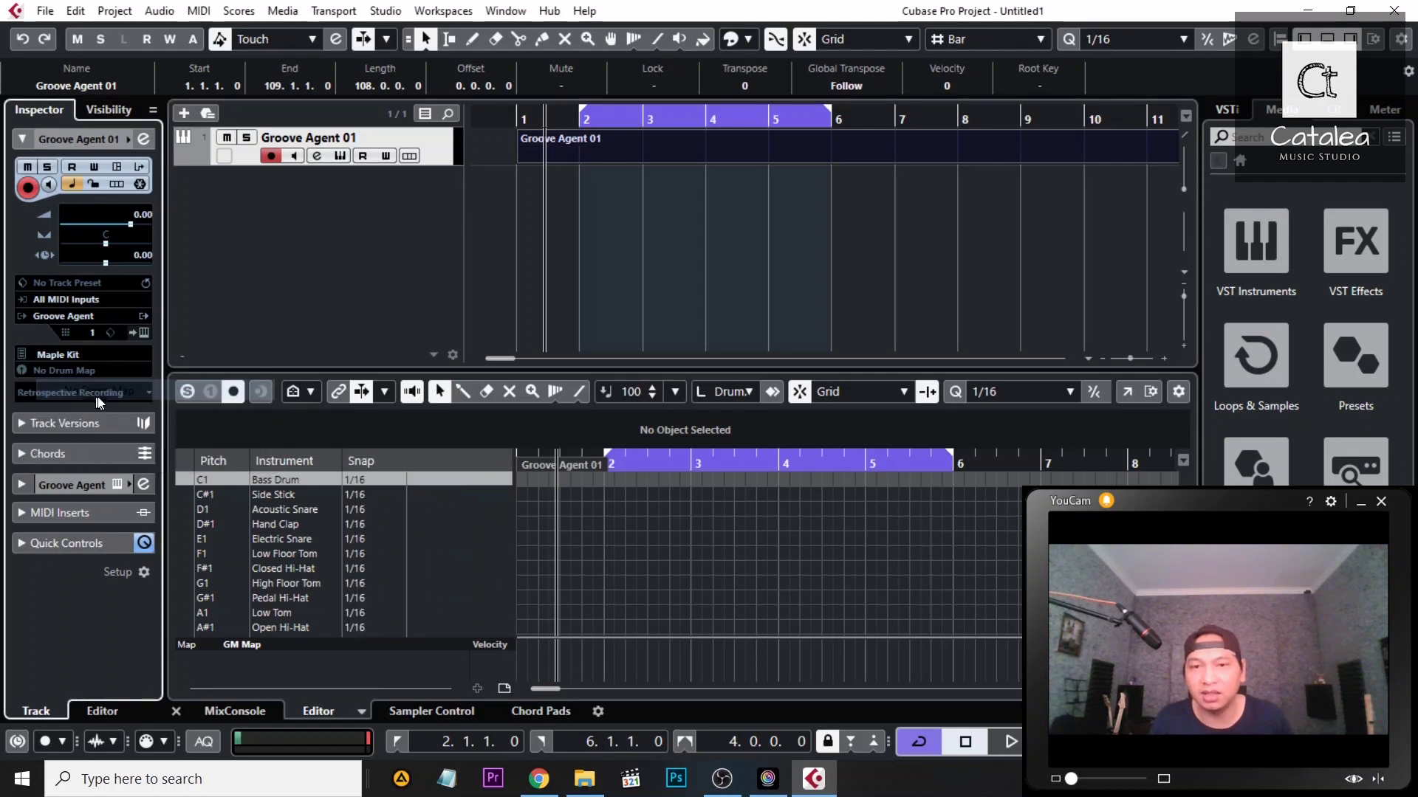
double_click(659, 146)
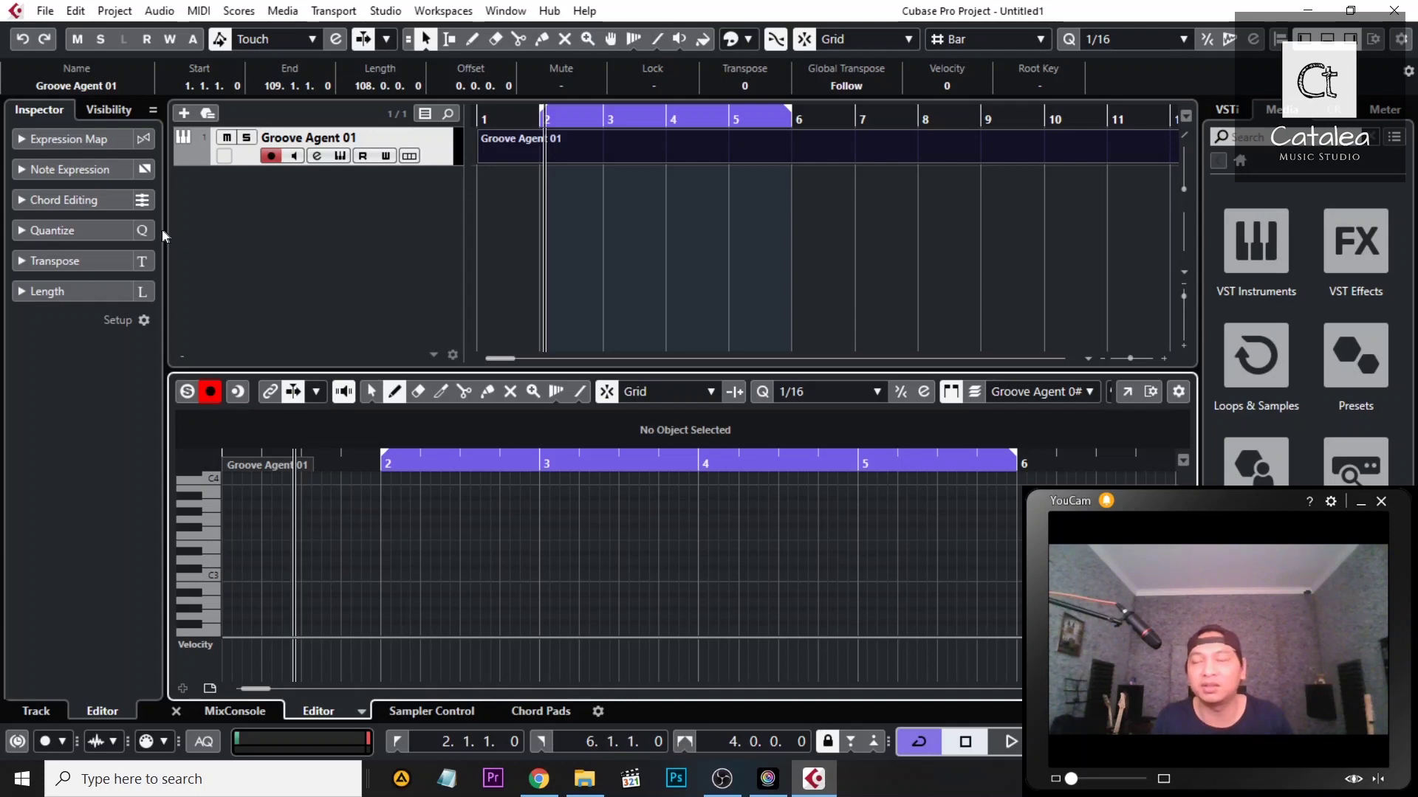
Assign GM Map to the track again, move the project cursor to bar 1 and reopen the part in the Drum Editor.
left_click(433, 146)
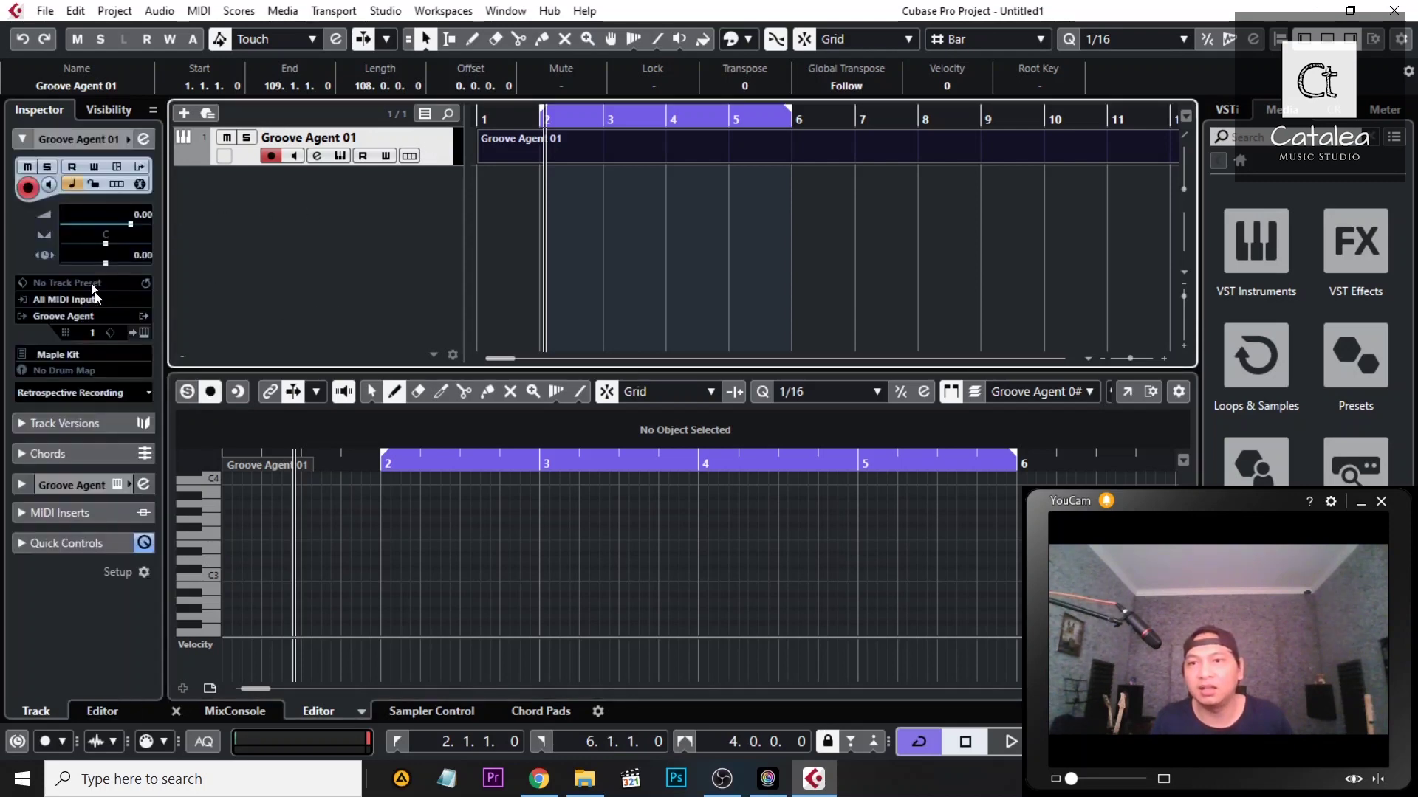
left_click(94, 371)
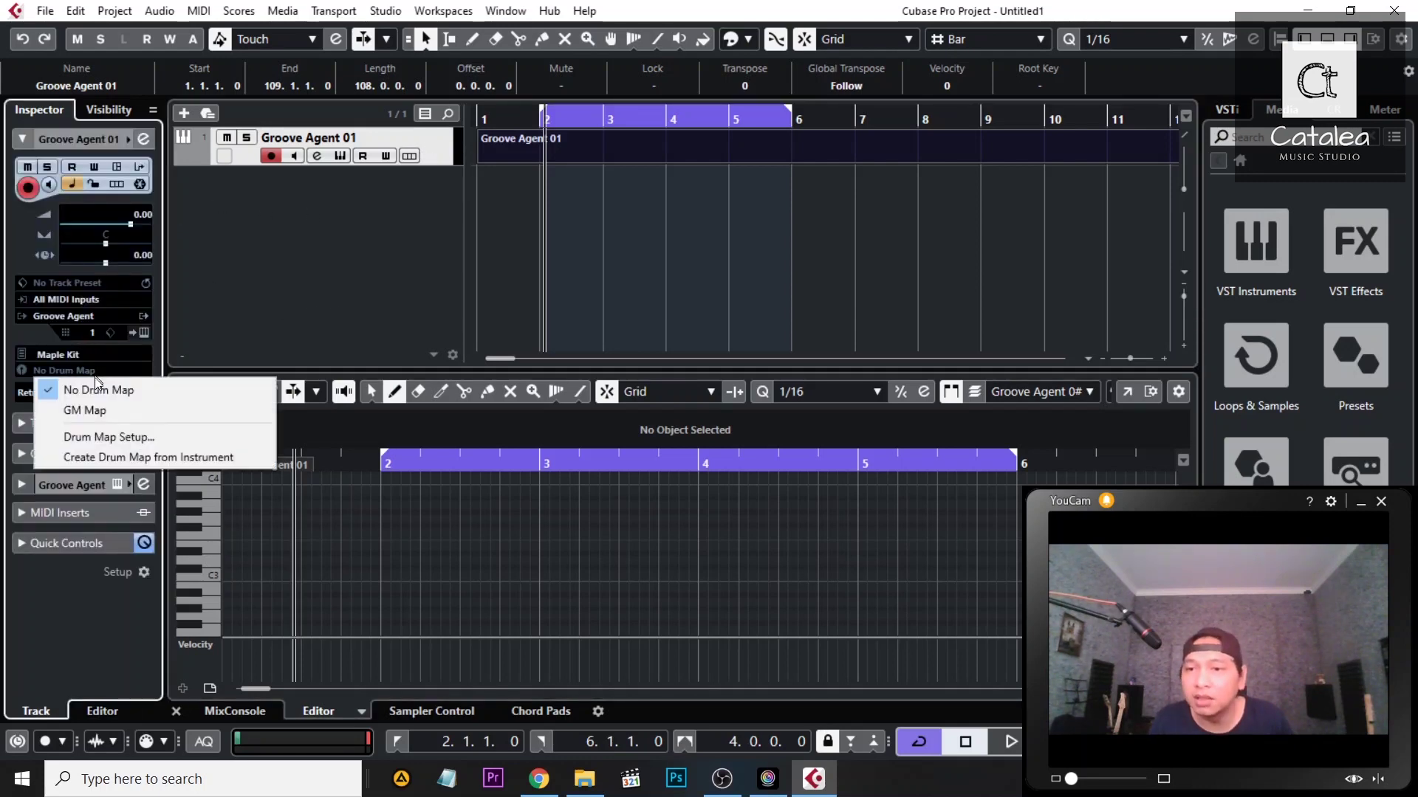
left_click(85, 408)
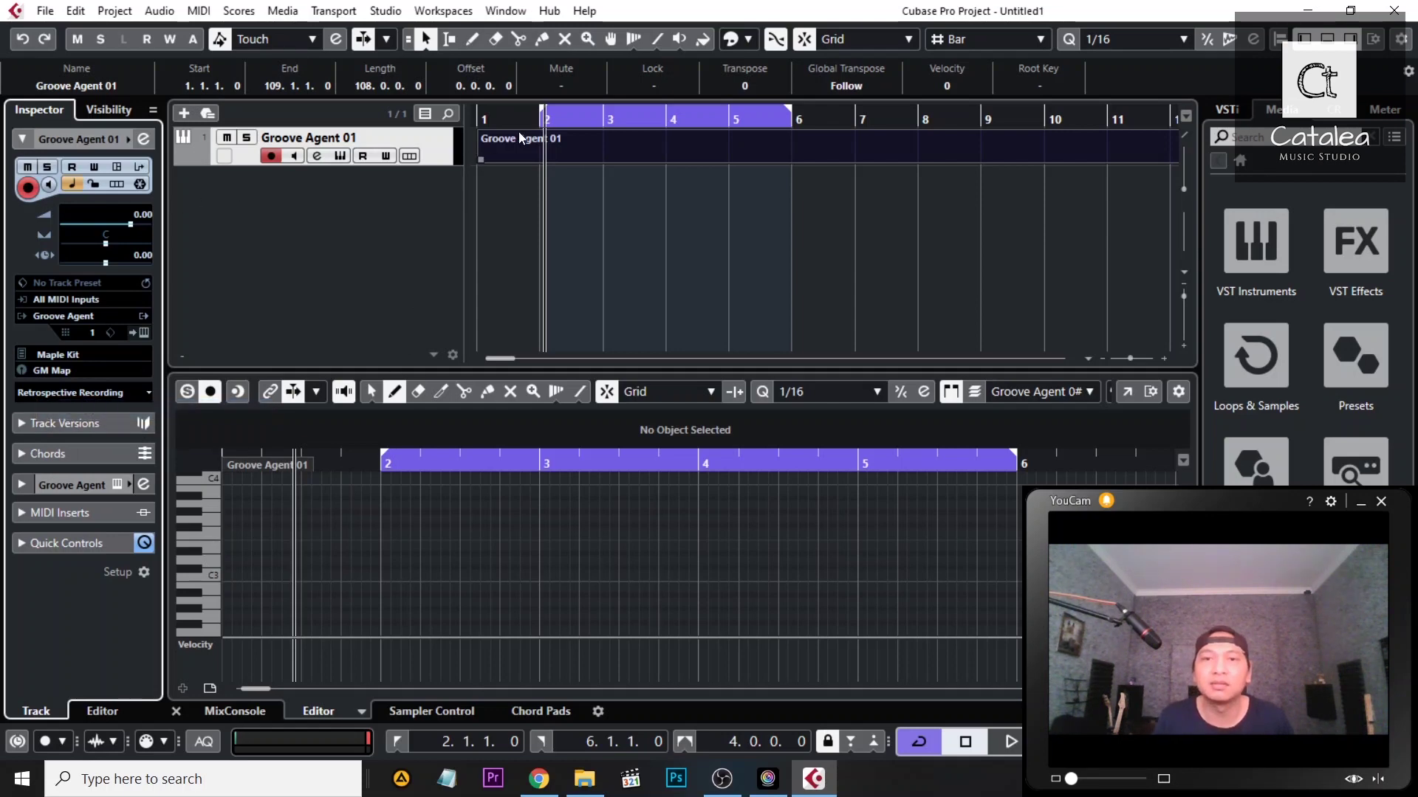
left_click(472, 120)
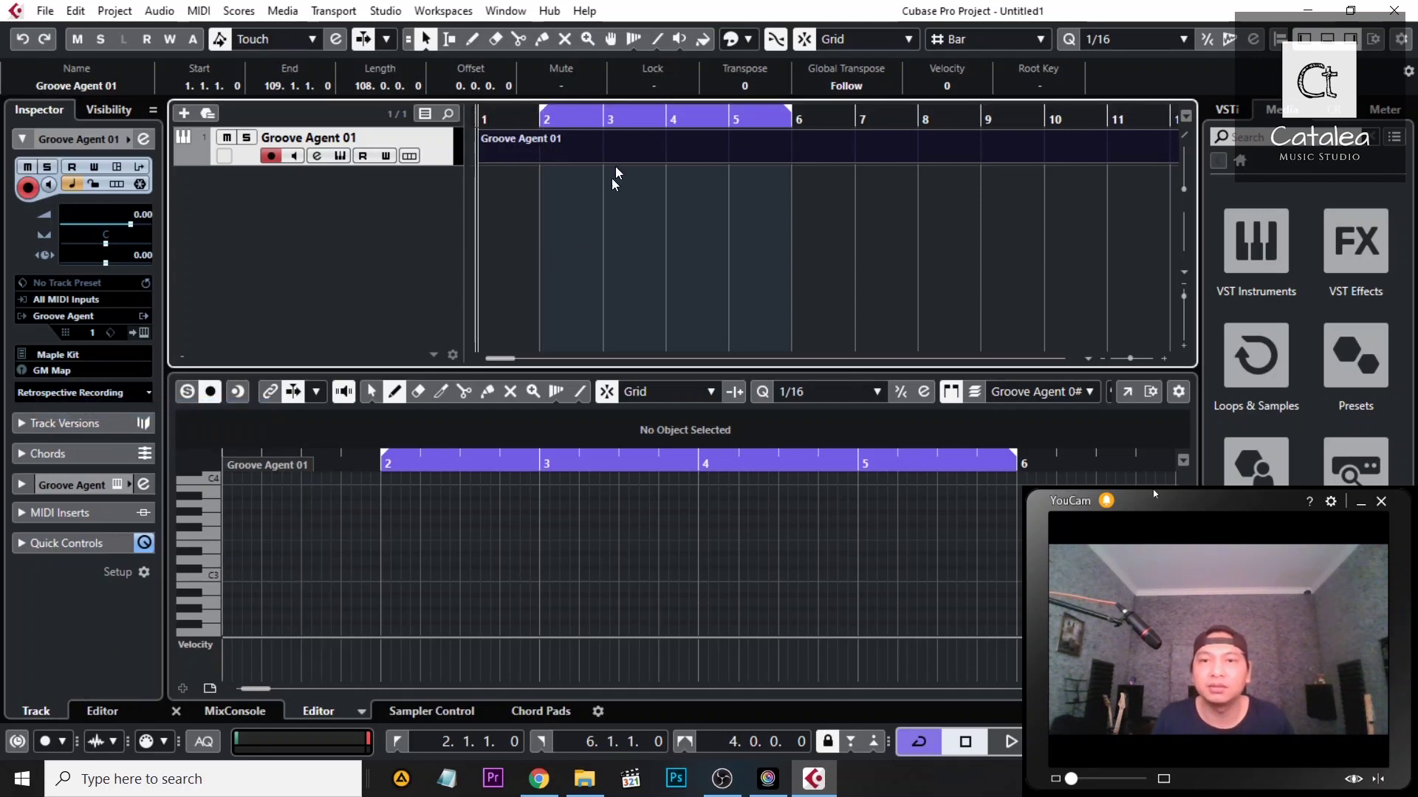
double_click(583, 157)
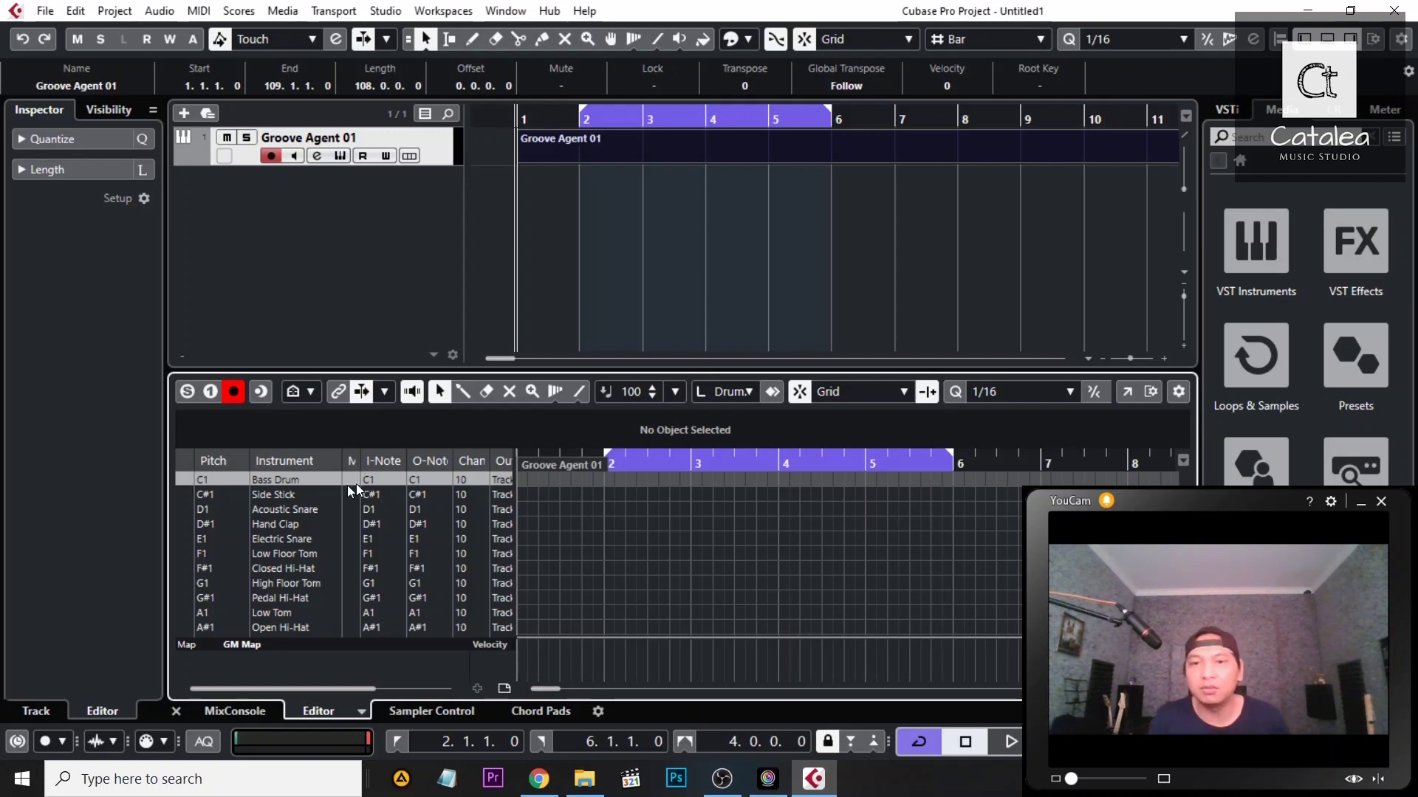
Set the MIDI channel of Bass Drum, Side Stick, Acoustic Snare and Closed Hi-Hat to 1 in the GM Map.
left_click_drag(492, 462, 510, 459)
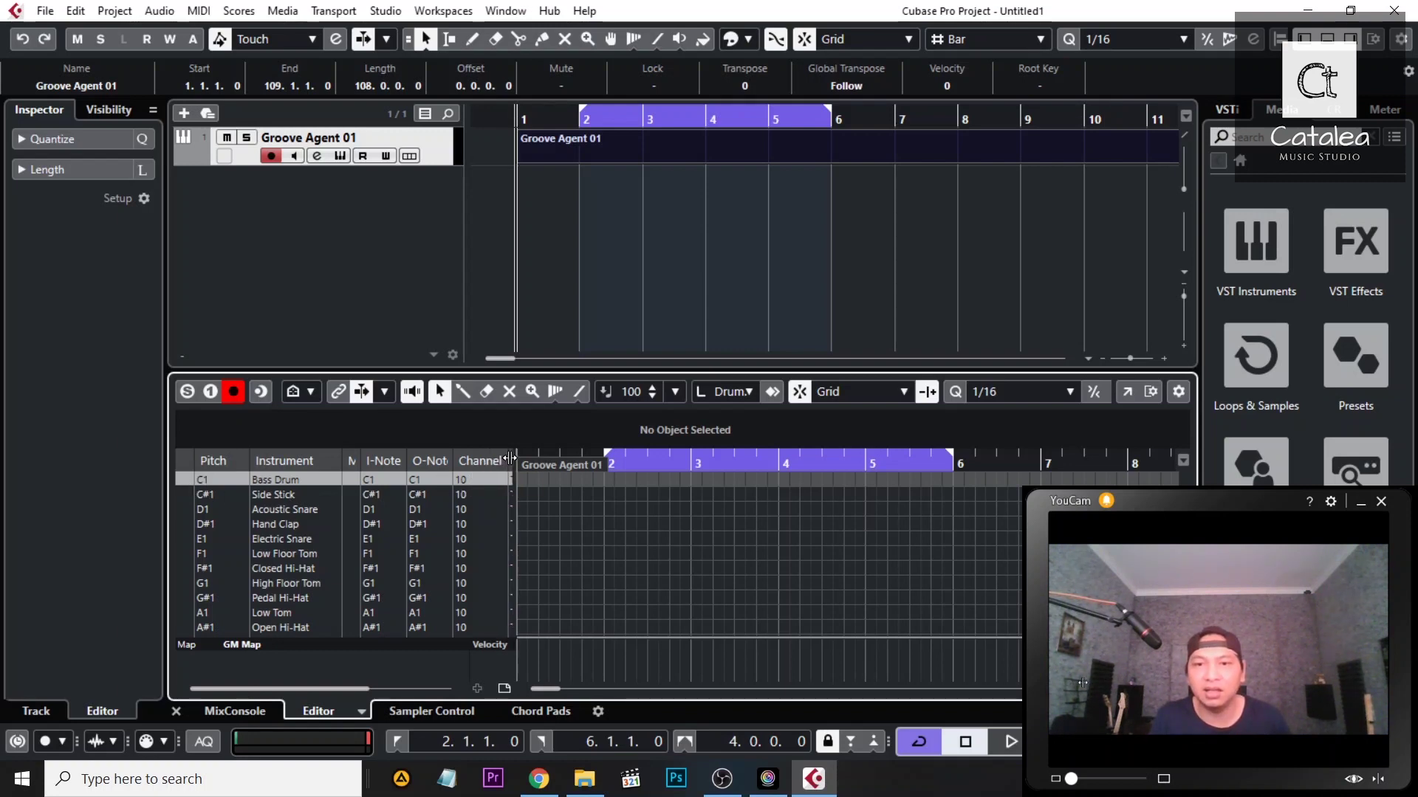
left_click(483, 480)
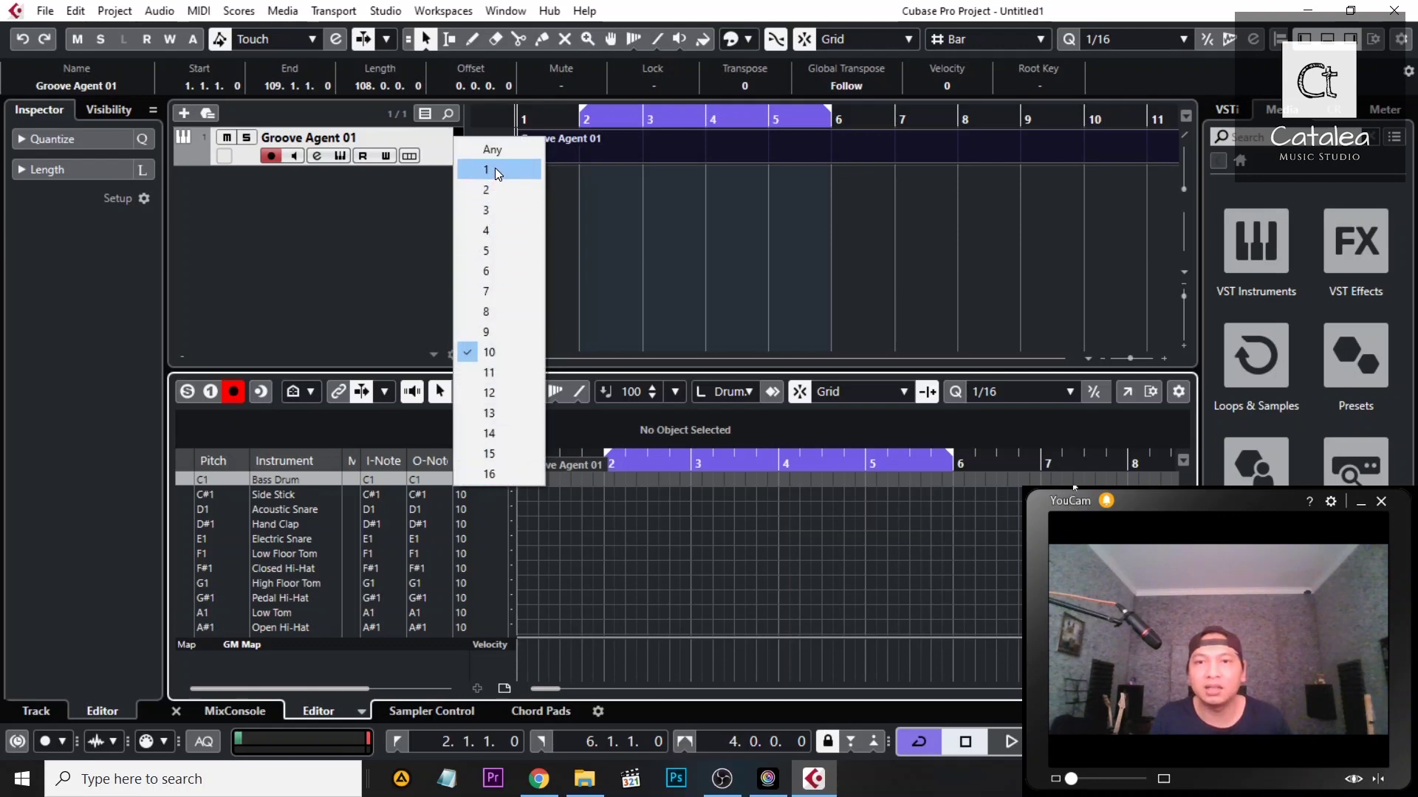
left_click(495, 179)
left_click(466, 494)
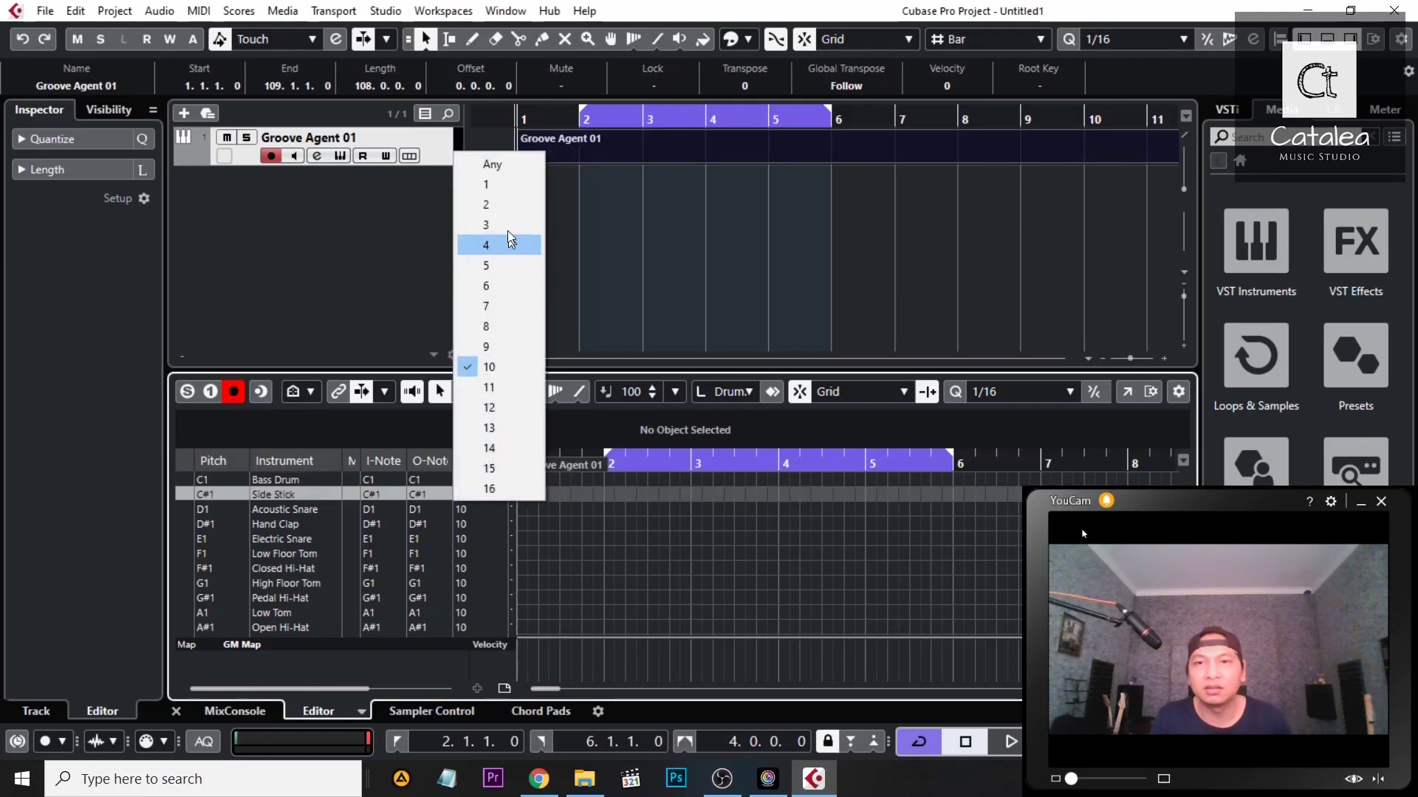
left_click(507, 189)
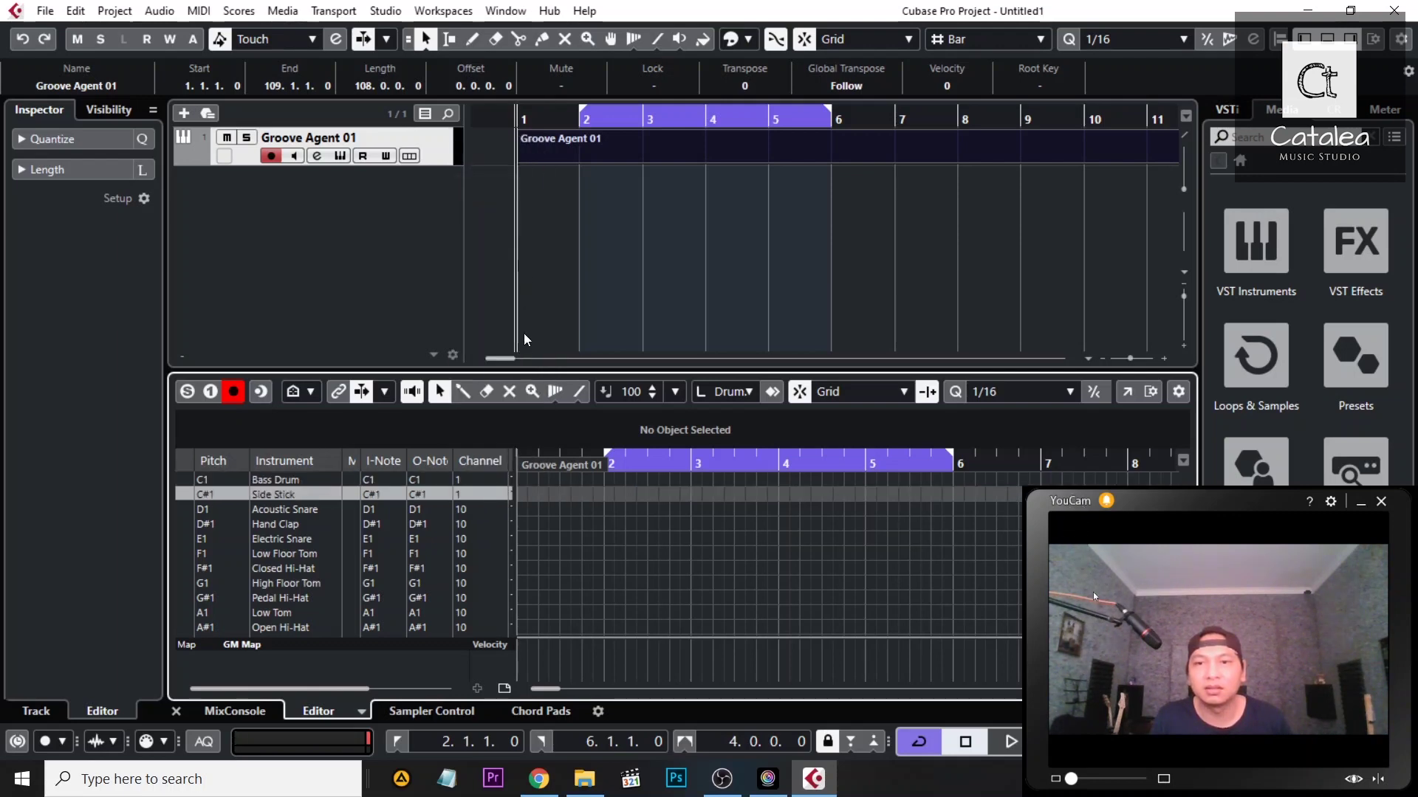
left_click(454, 509)
left_click(523, 201)
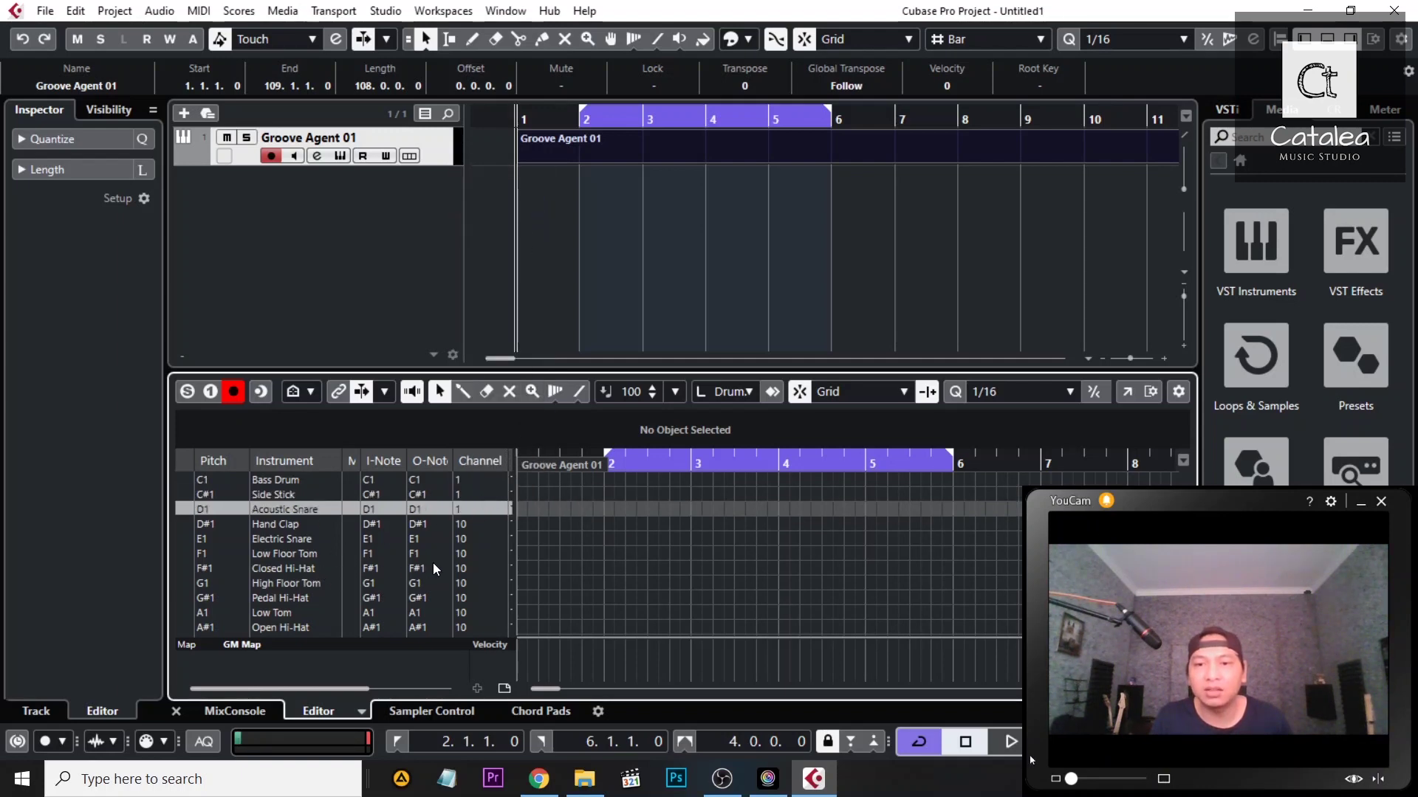
left_click(452, 565)
left_click(513, 262)
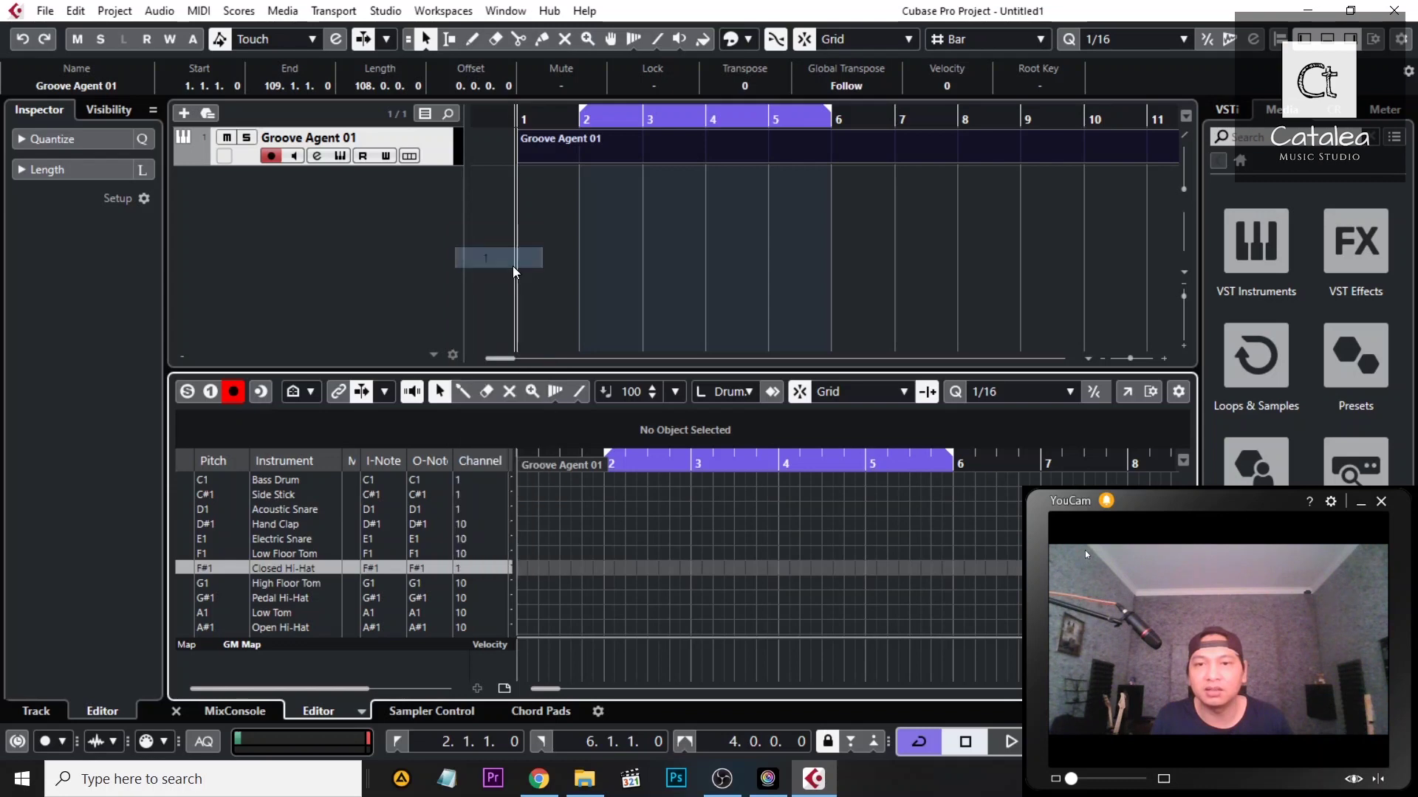
Audition the Bass Drum, Side Stick, Acoustic Snare and Closed Hi-Hat sounds from the drum list.
left_click(194, 480)
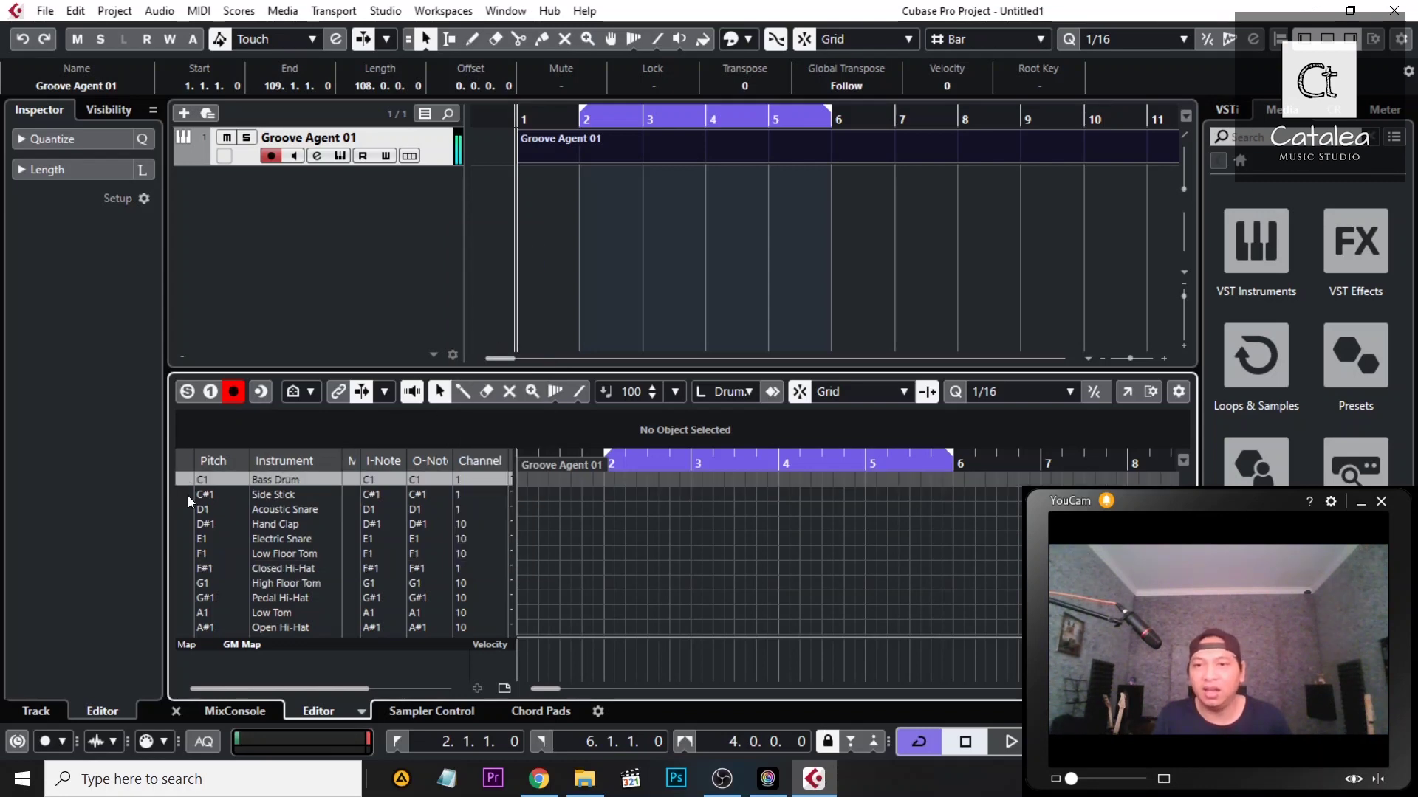
left_click(187, 495)
left_click(190, 508)
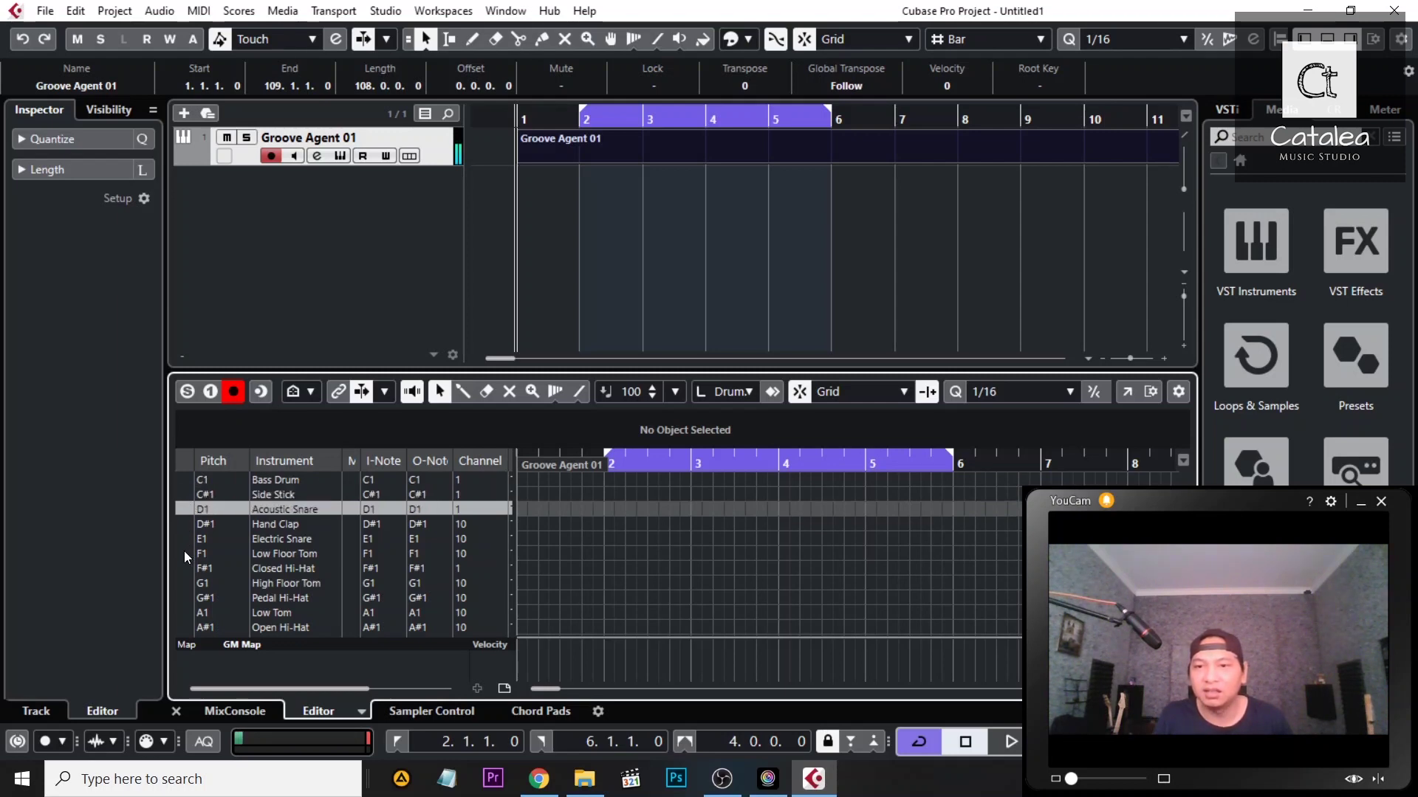
left_click(177, 568)
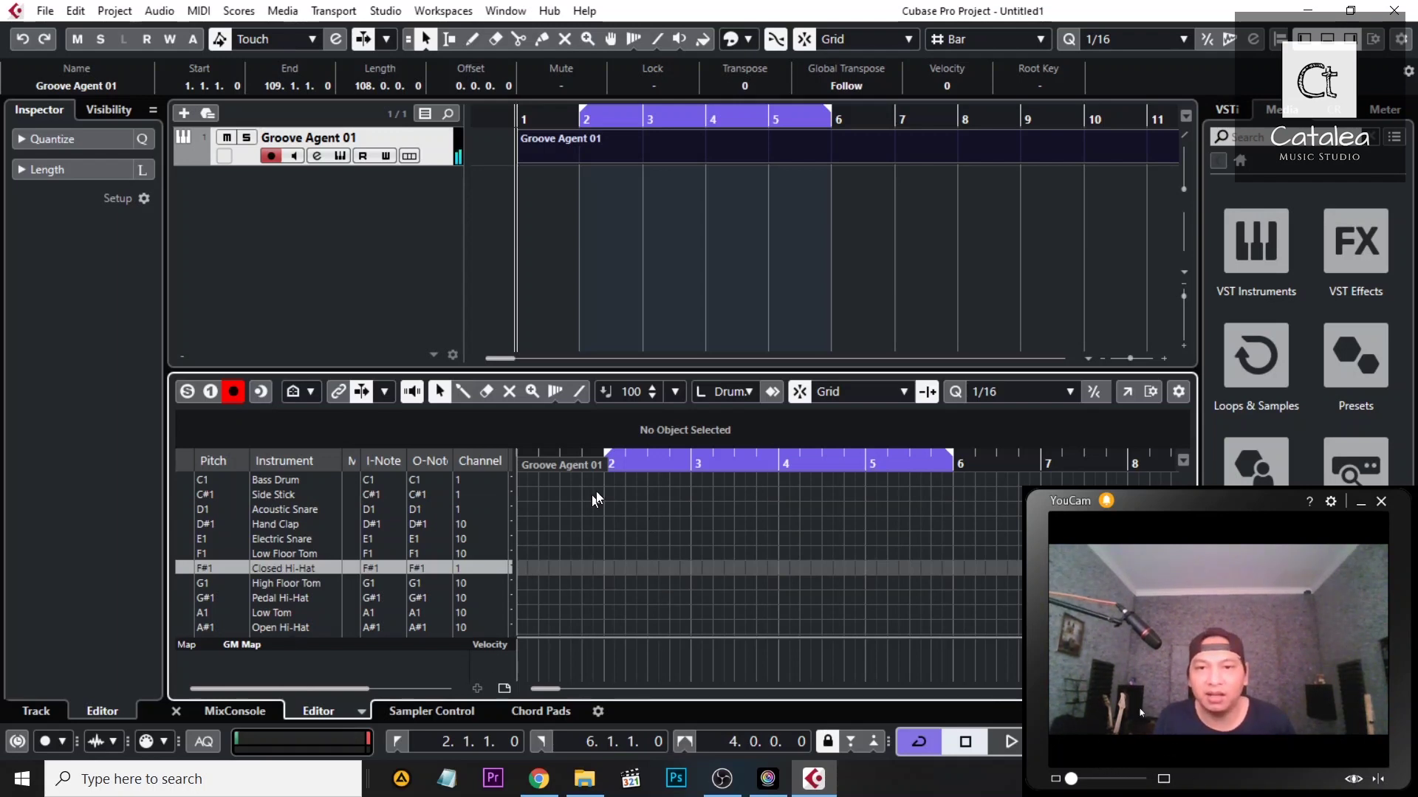
Extend the cycle range back so it starts at bar 1 and activate the Drumstick tool in the Drum Editor.
left_click_drag(617, 465, 519, 463)
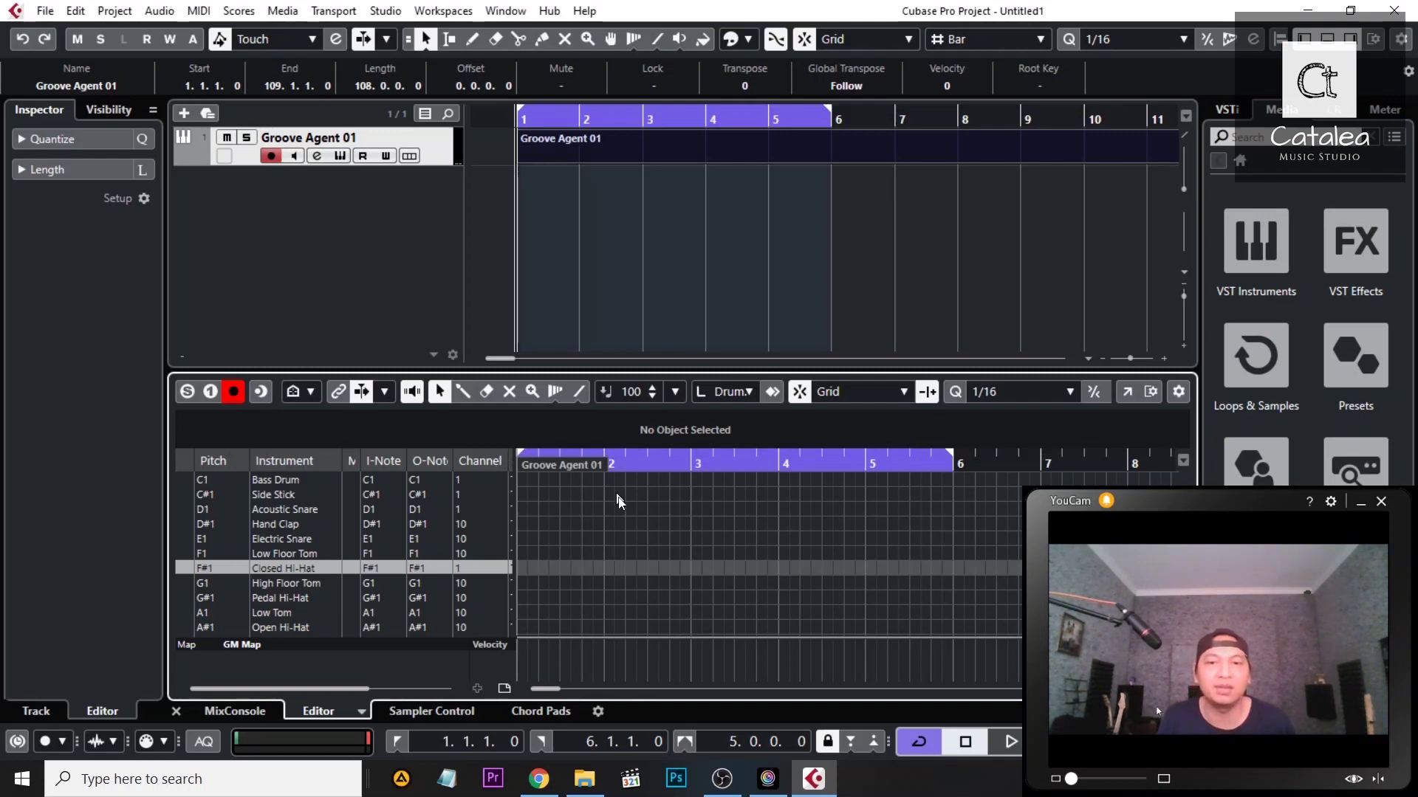
left_click(465, 399)
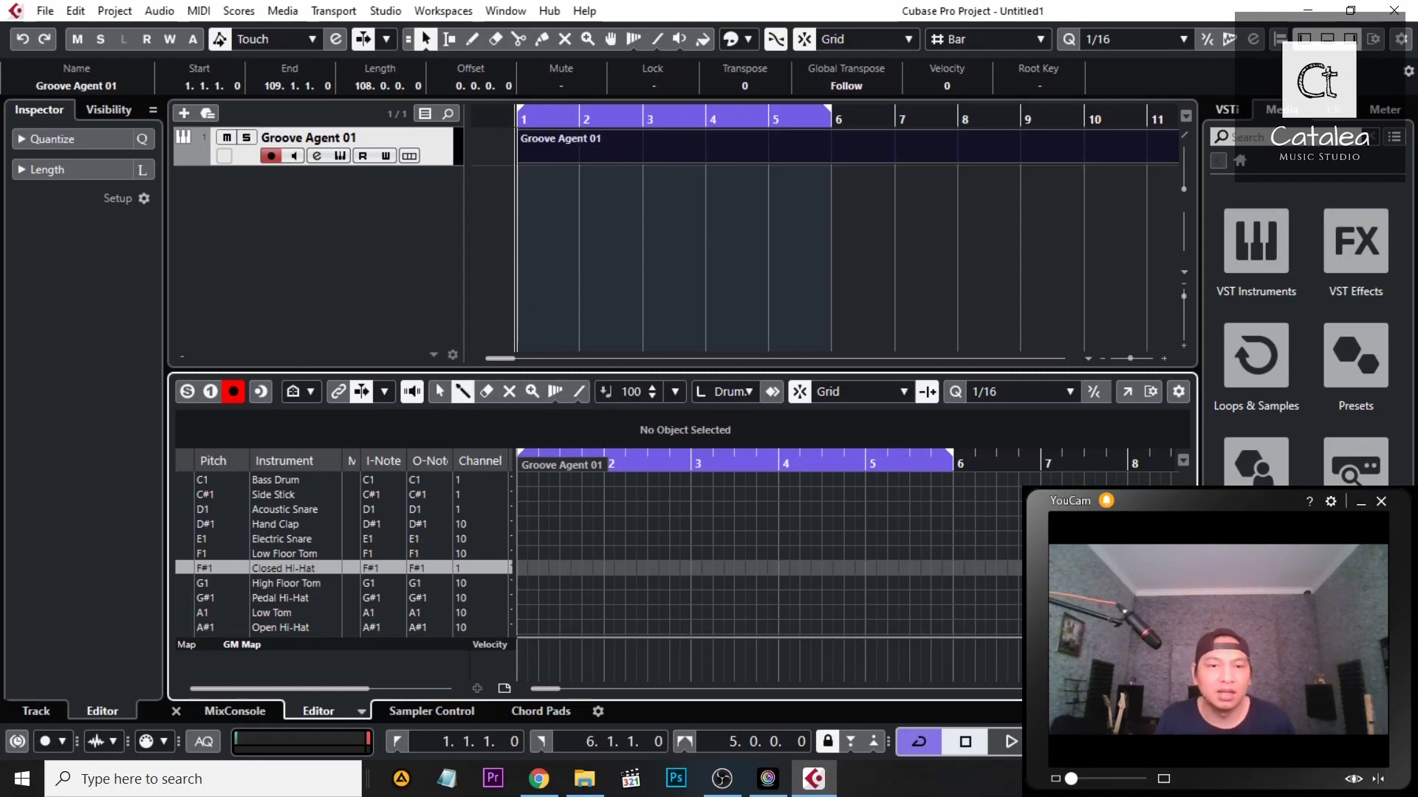
key("F2")
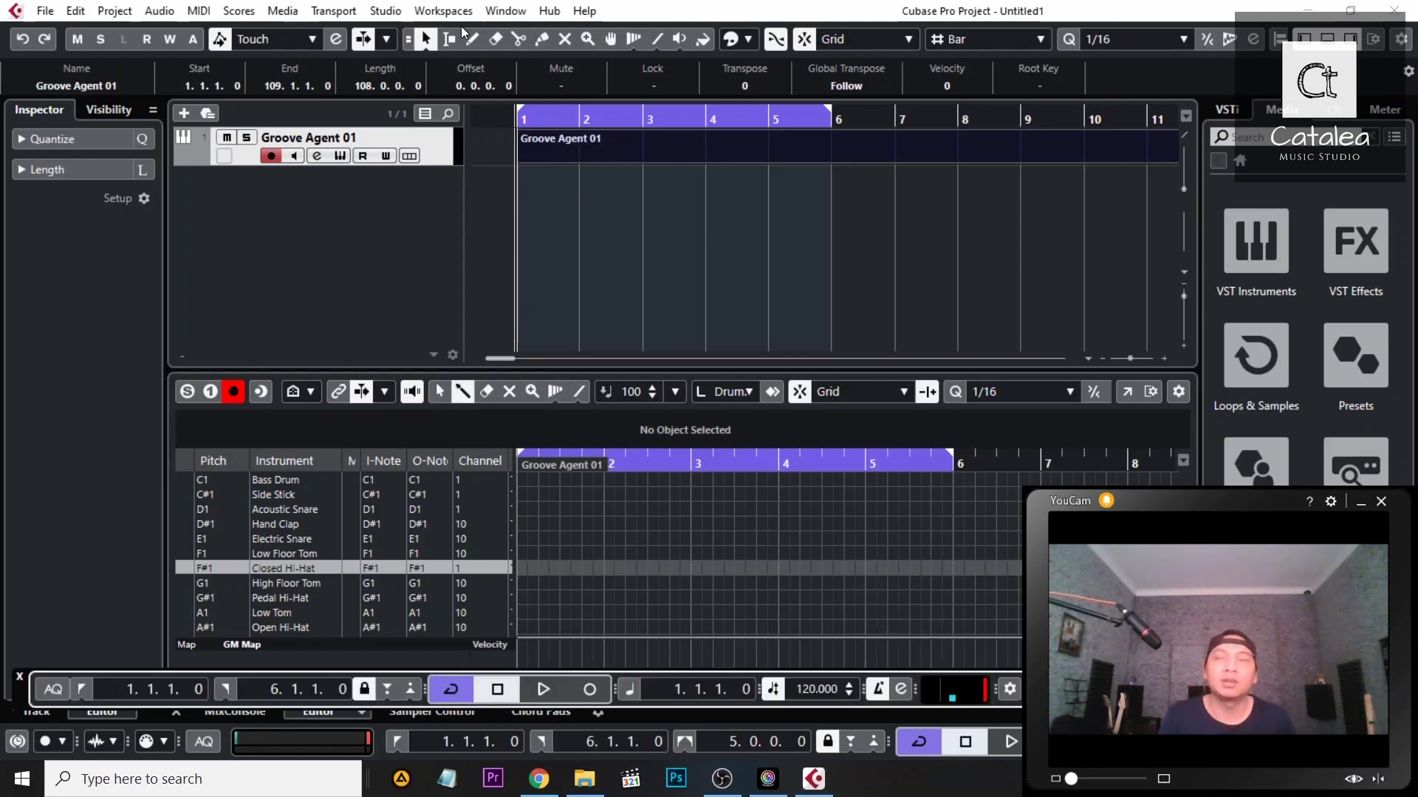
left_click(385, 10)
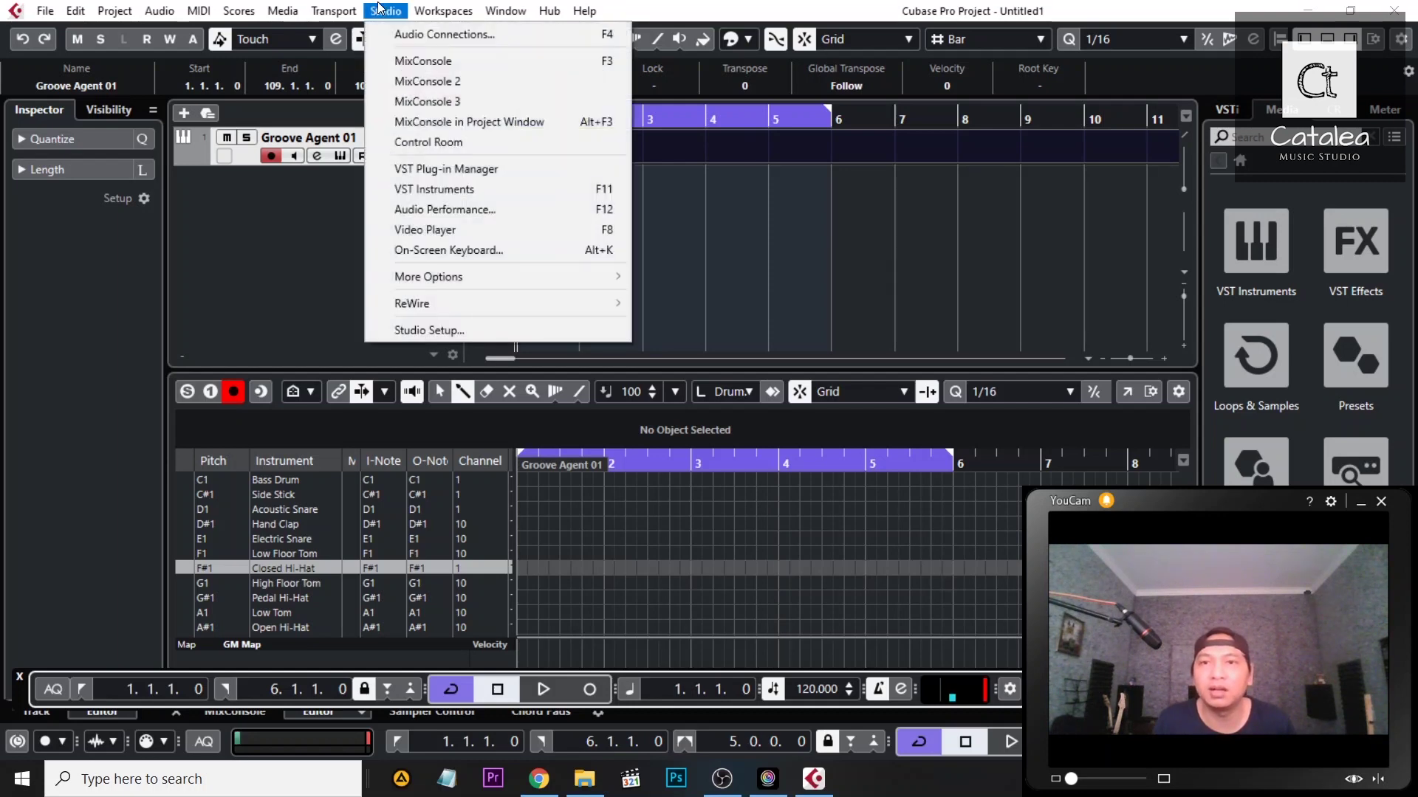
mouse_move(322, 16)
left_click(344, 34)
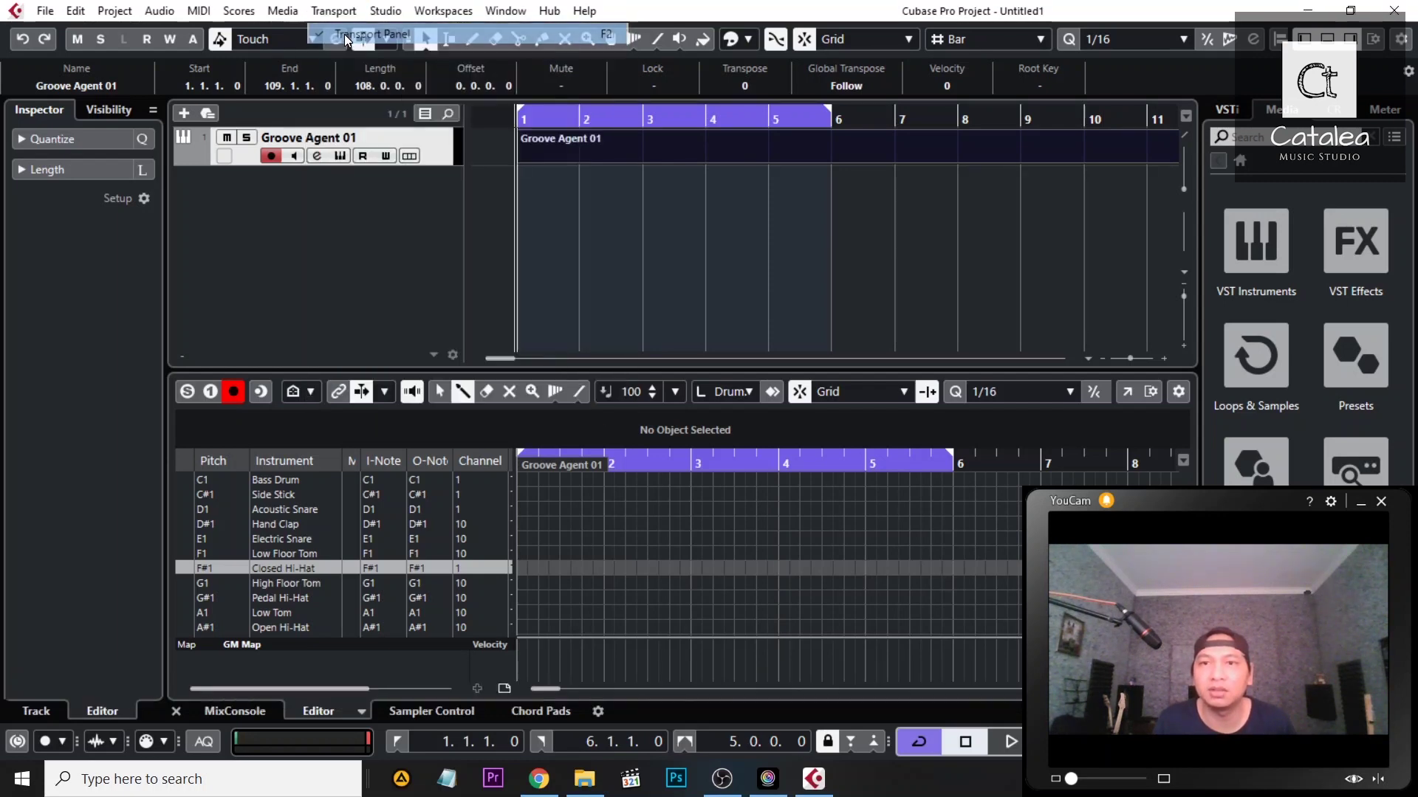
Show the Transport Panel, set the project tempo to 100 BPM and return to the project window.
left_click(346, 14)
left_click(341, 34)
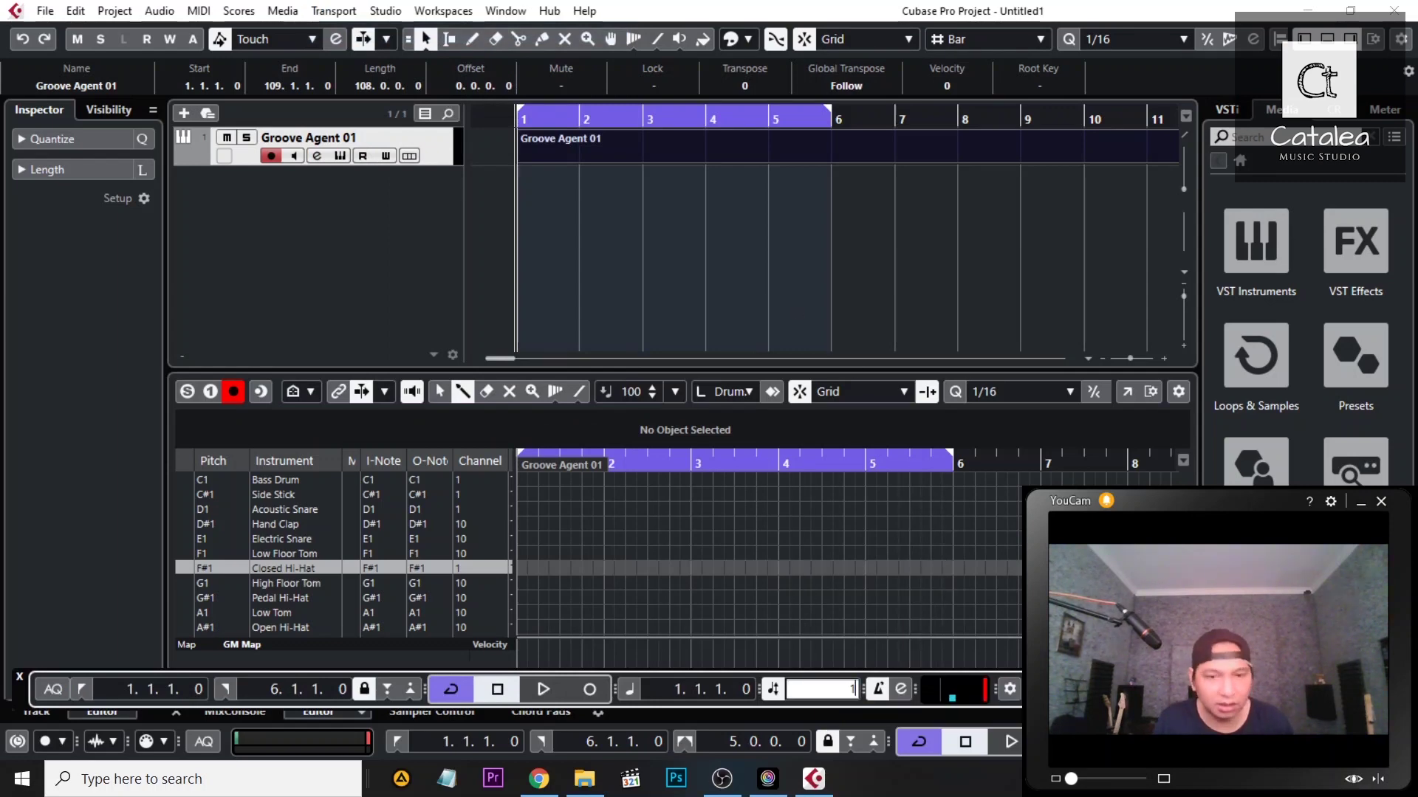
key("Return")
key("h")
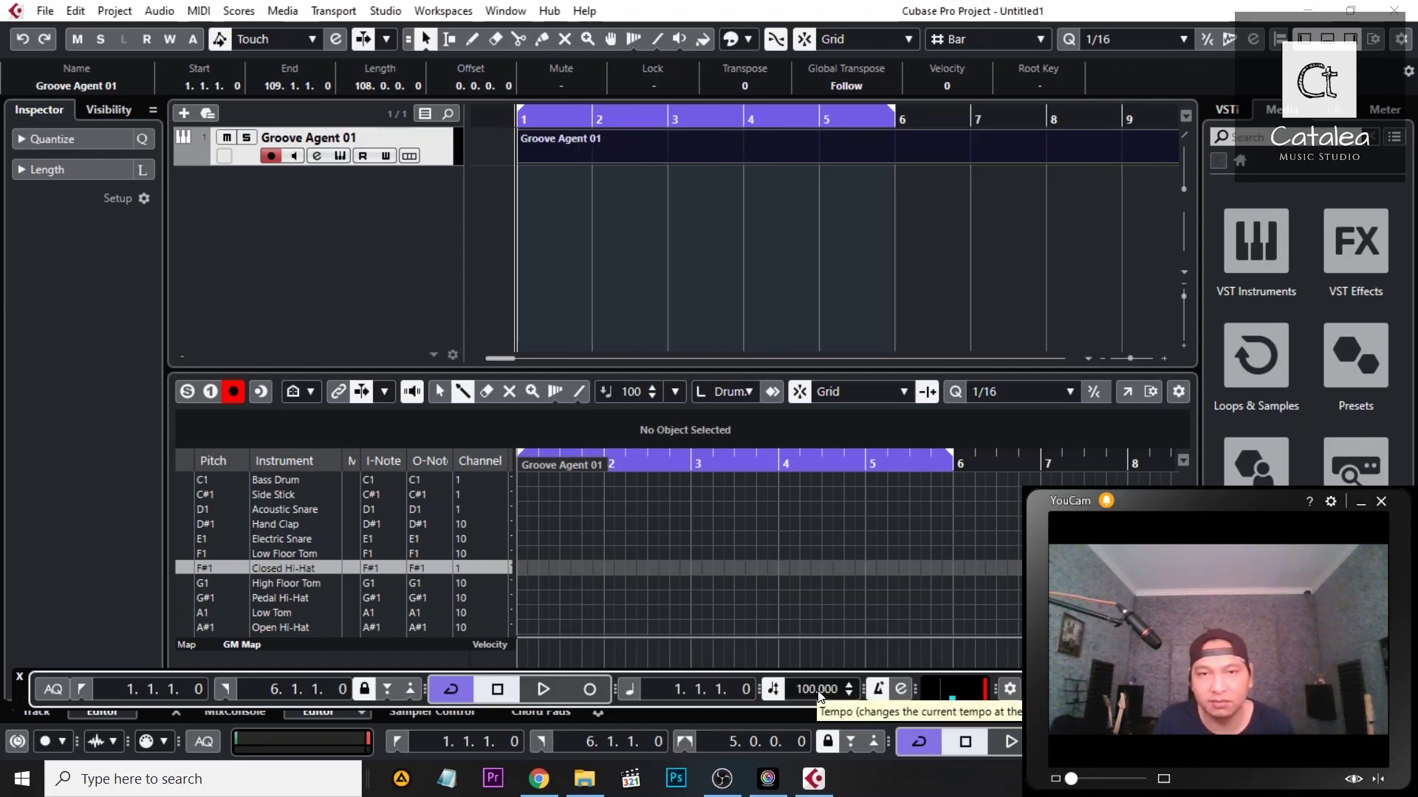
left_click(495, 356)
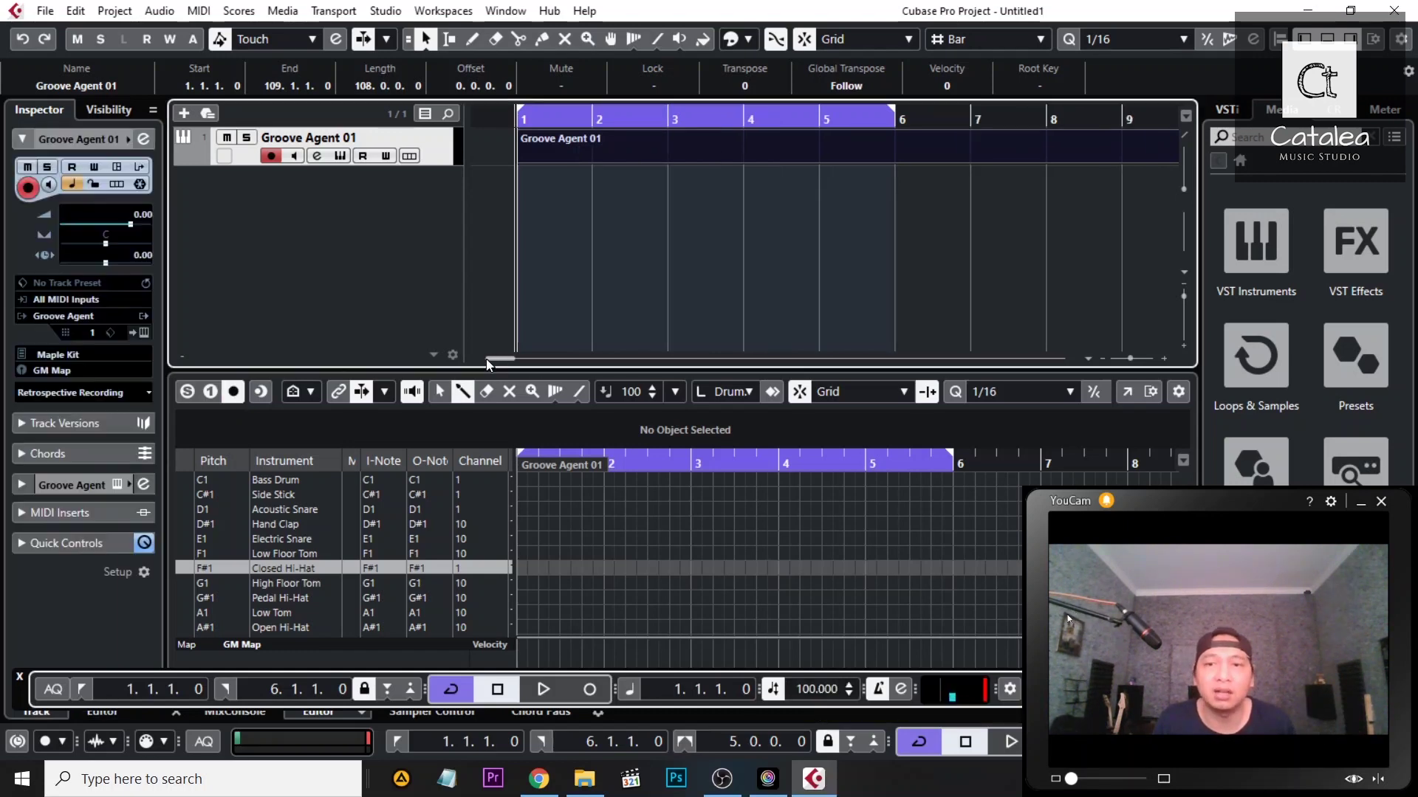
Extend the cycle range's end to bar 10 while playing from bar 1, and move the Transport Panel clear of the Drum Editor.
left_click_drag(551, 122, 531, 119)
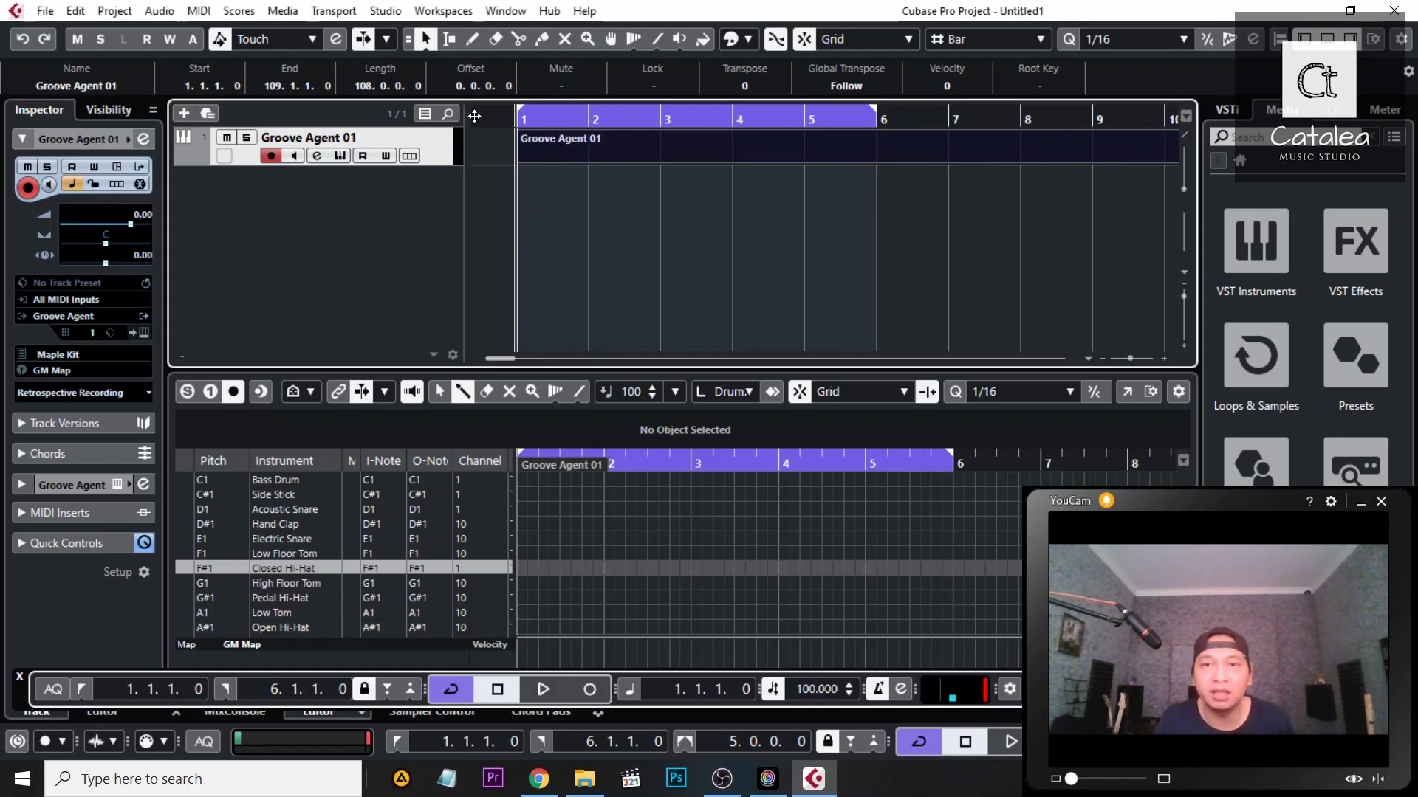
key("space")
key("space")
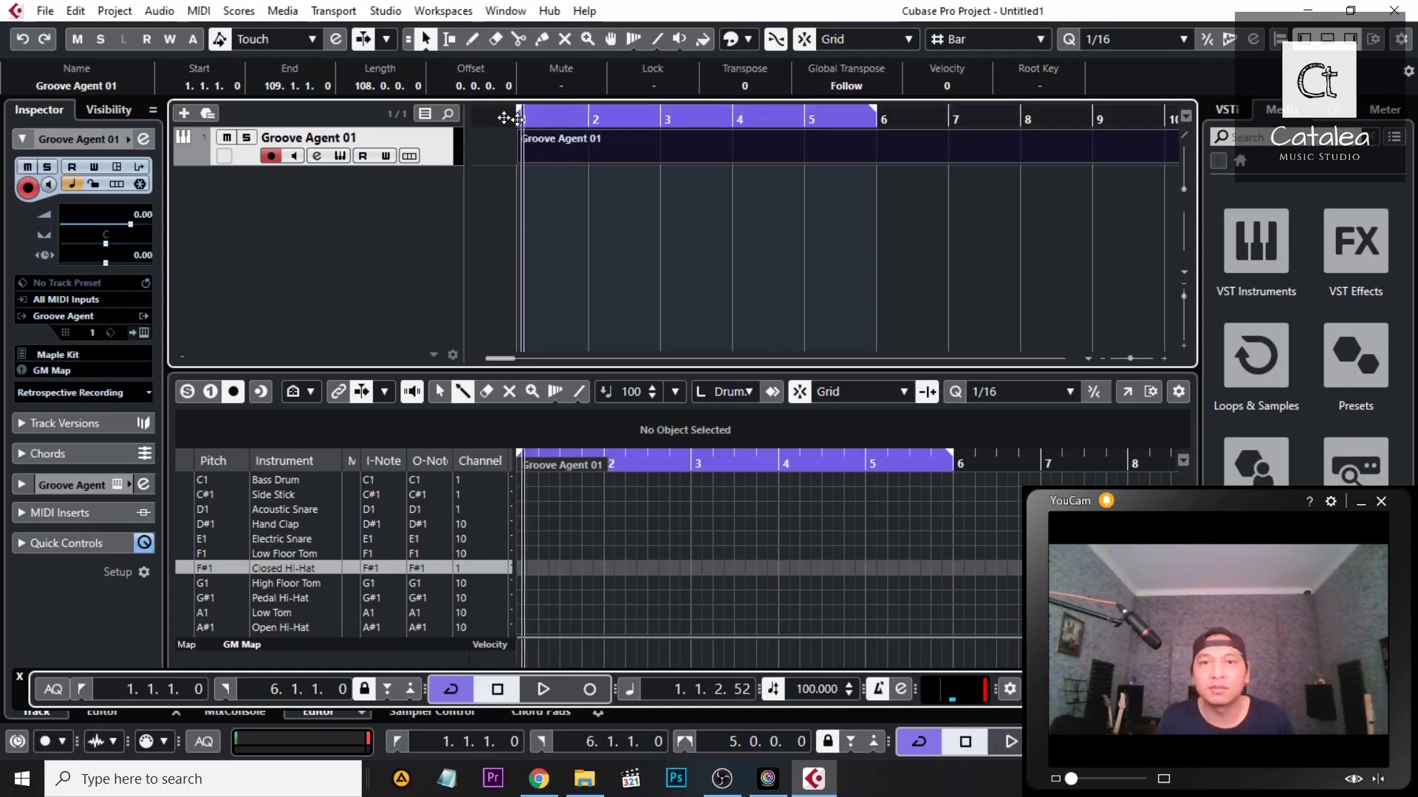
key("space")
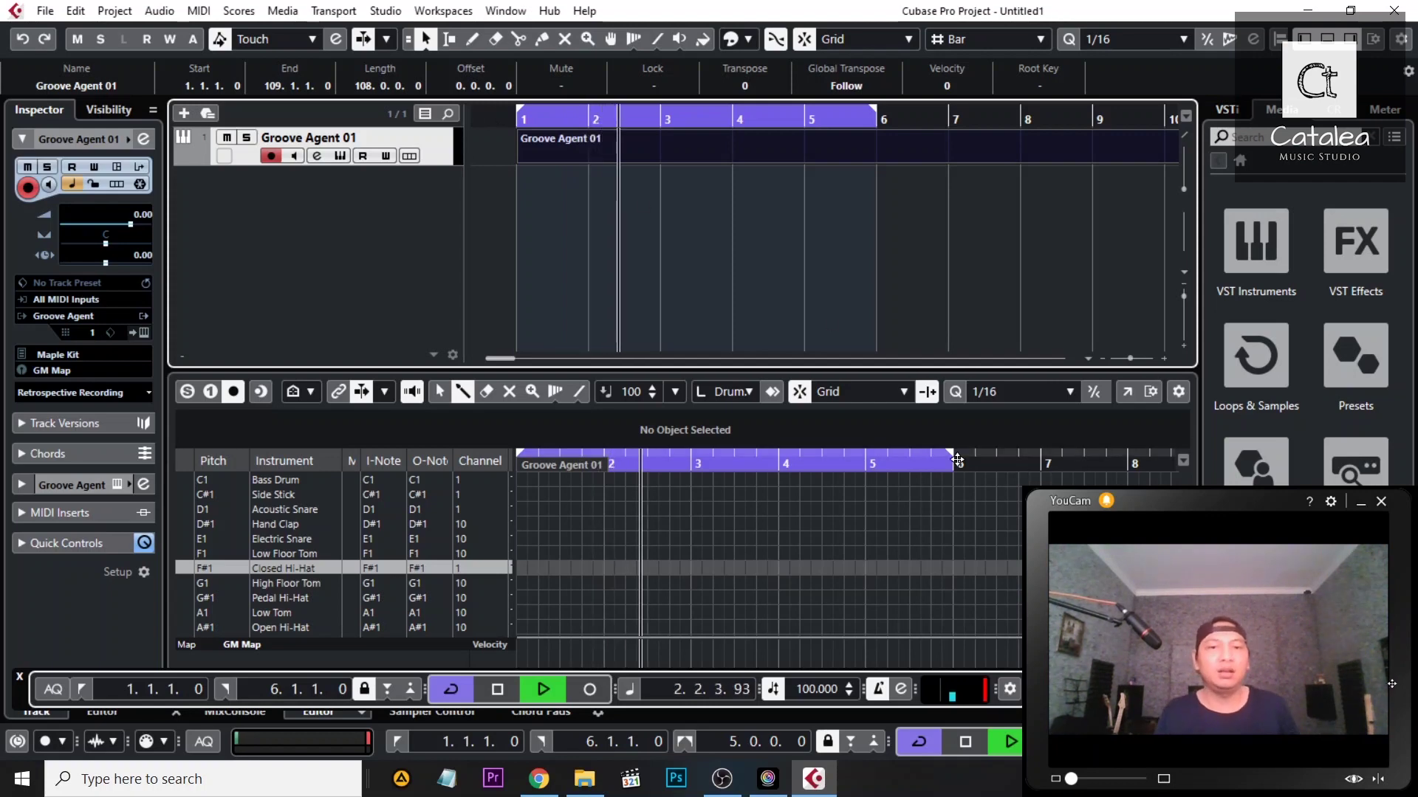
left_click_drag(953, 463, 1043, 463)
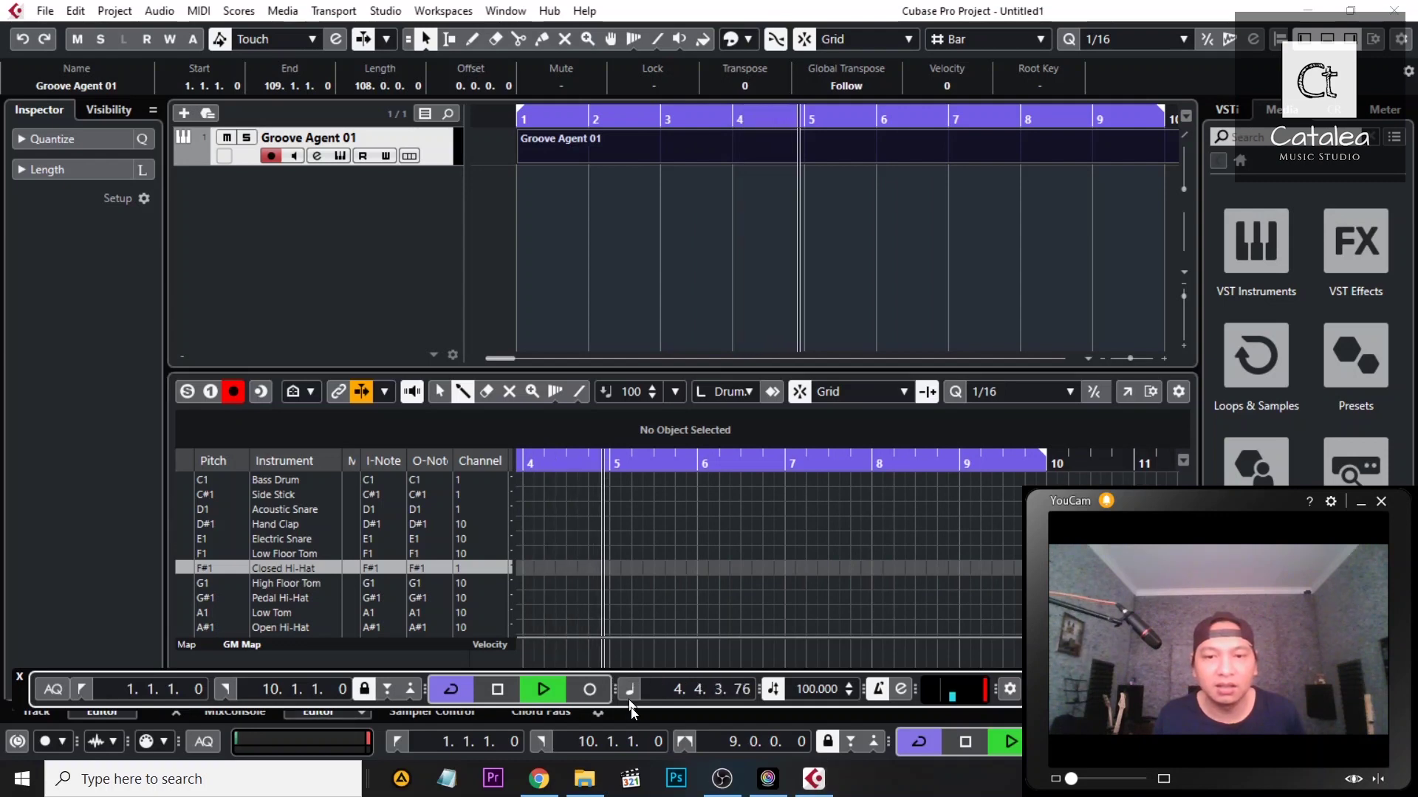
left_click_drag(615, 672, 542, 688)
key("space")
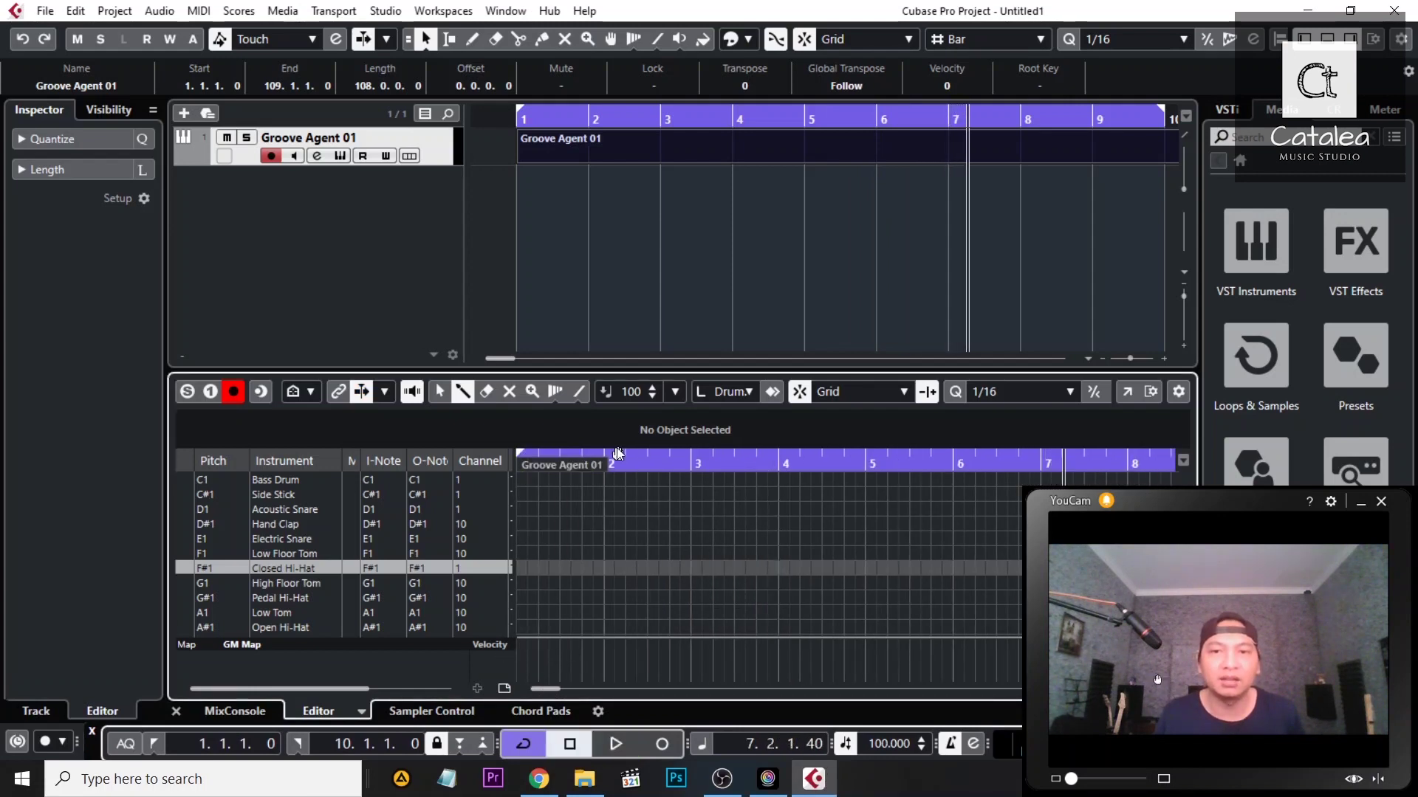
Place a Bass Drum hit at the start of bar 2 in the Drum Editor and play it back.
left_click(602, 466)
left_click_drag(601, 466, 561, 468)
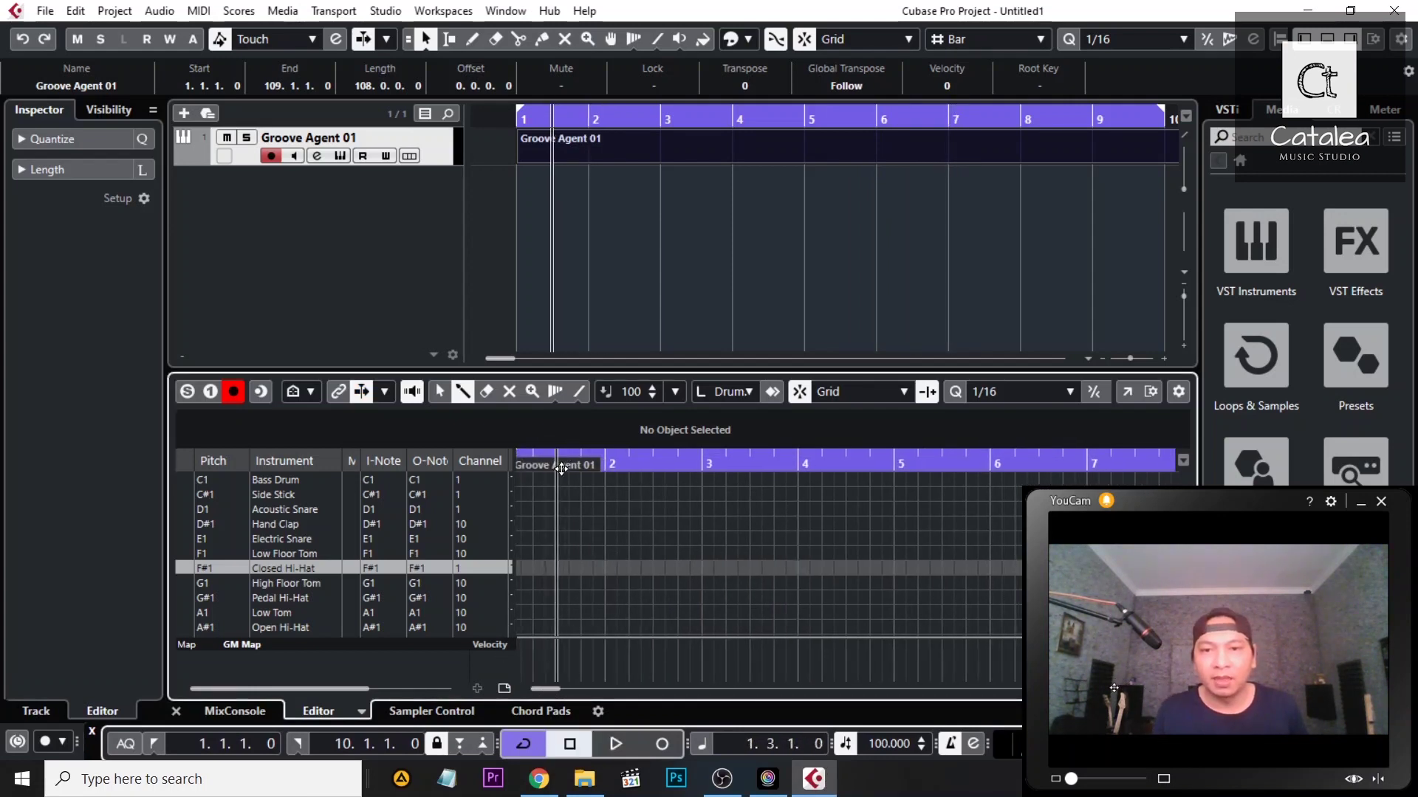
left_click(606, 481)
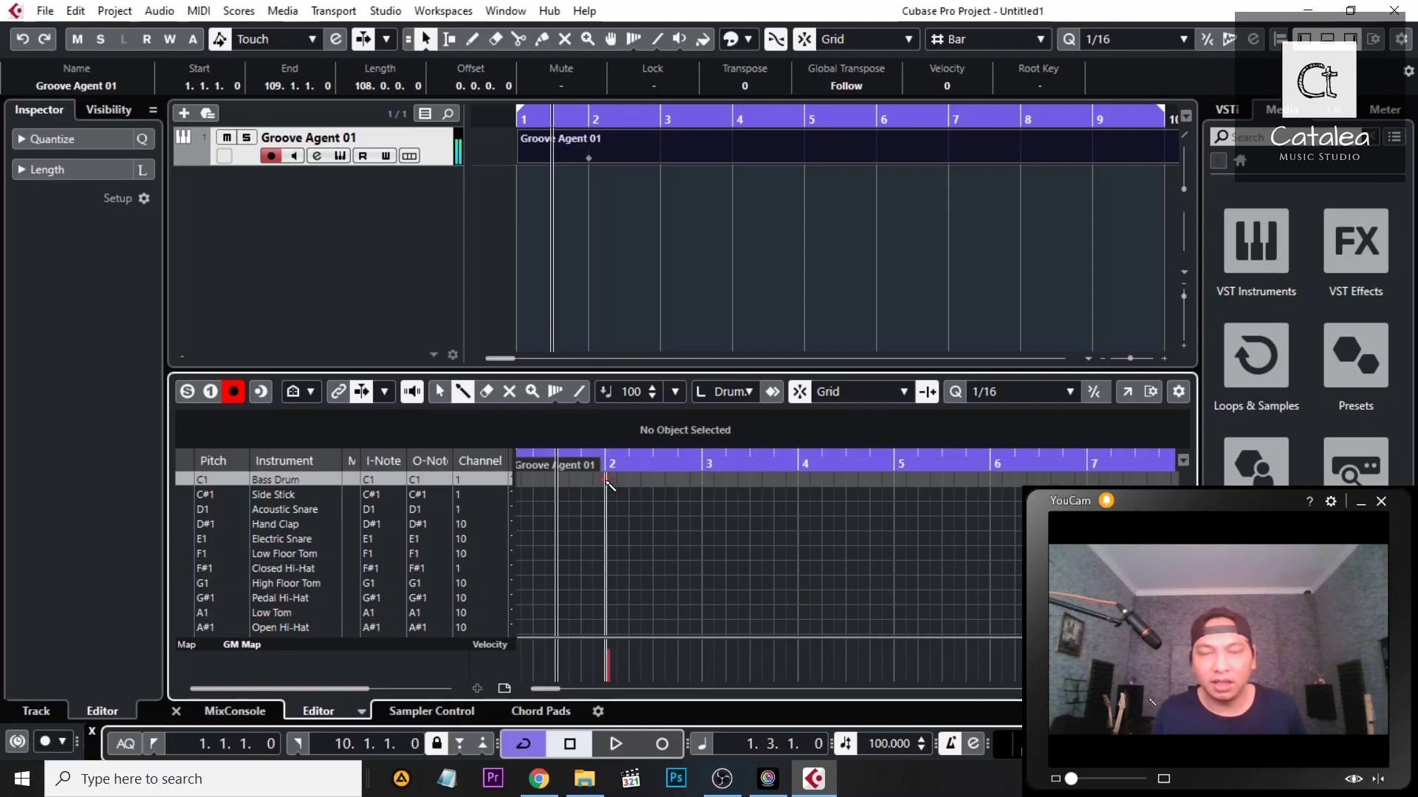
key("space")
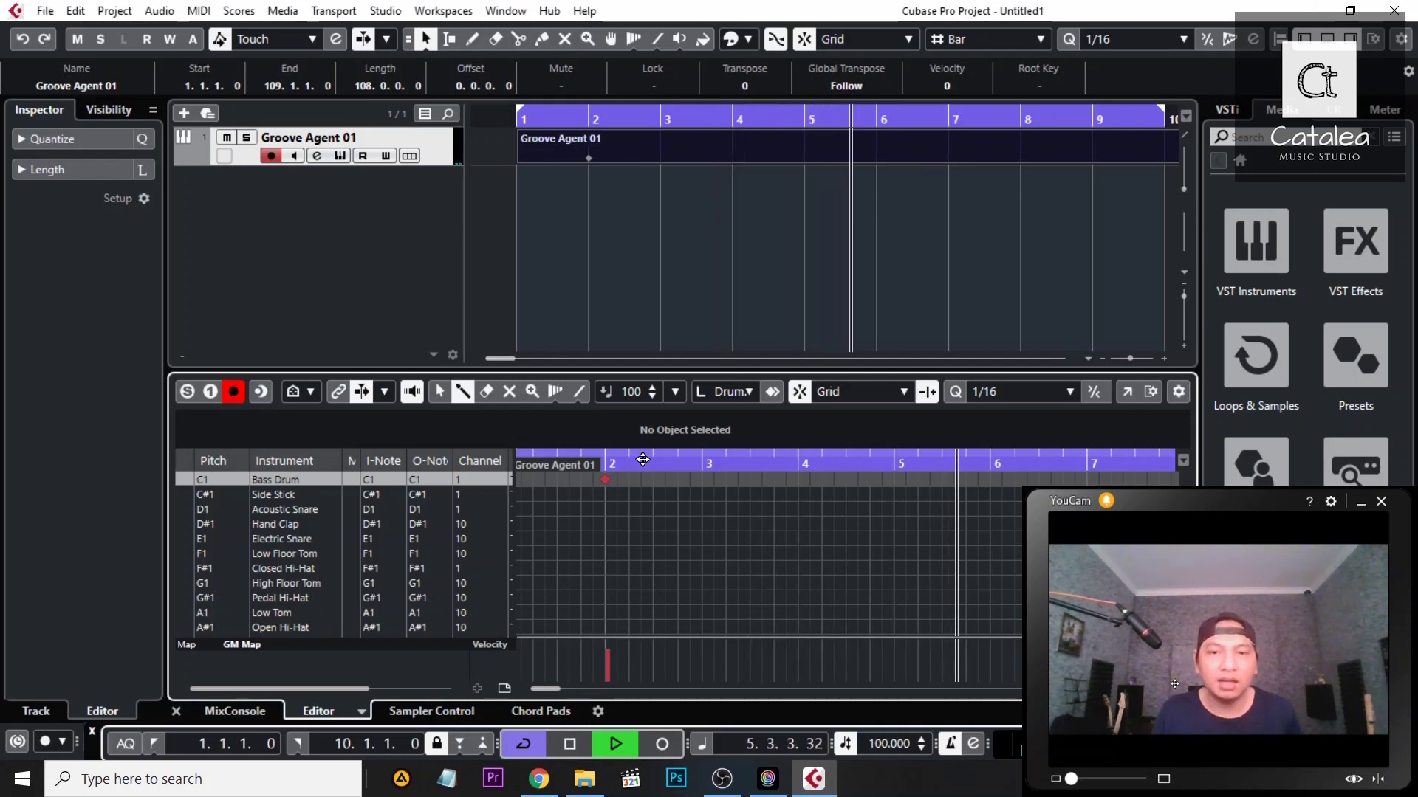
key("space")
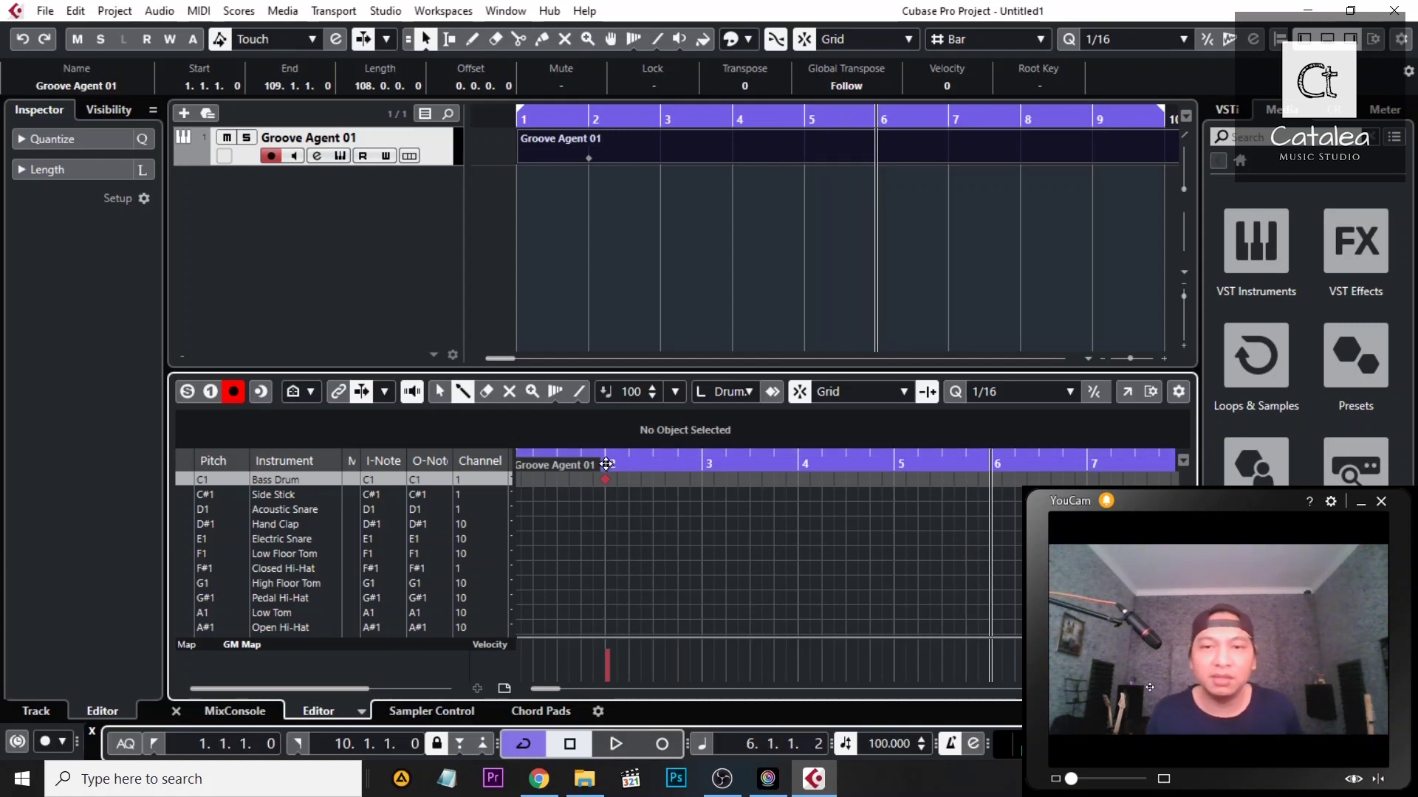
Add a Bass Drum hit at 2.2.3 and an Acoustic Snare hit at 2.3.1, playing from bar 2 to check the timing.
left_click(615, 460)
key("space")
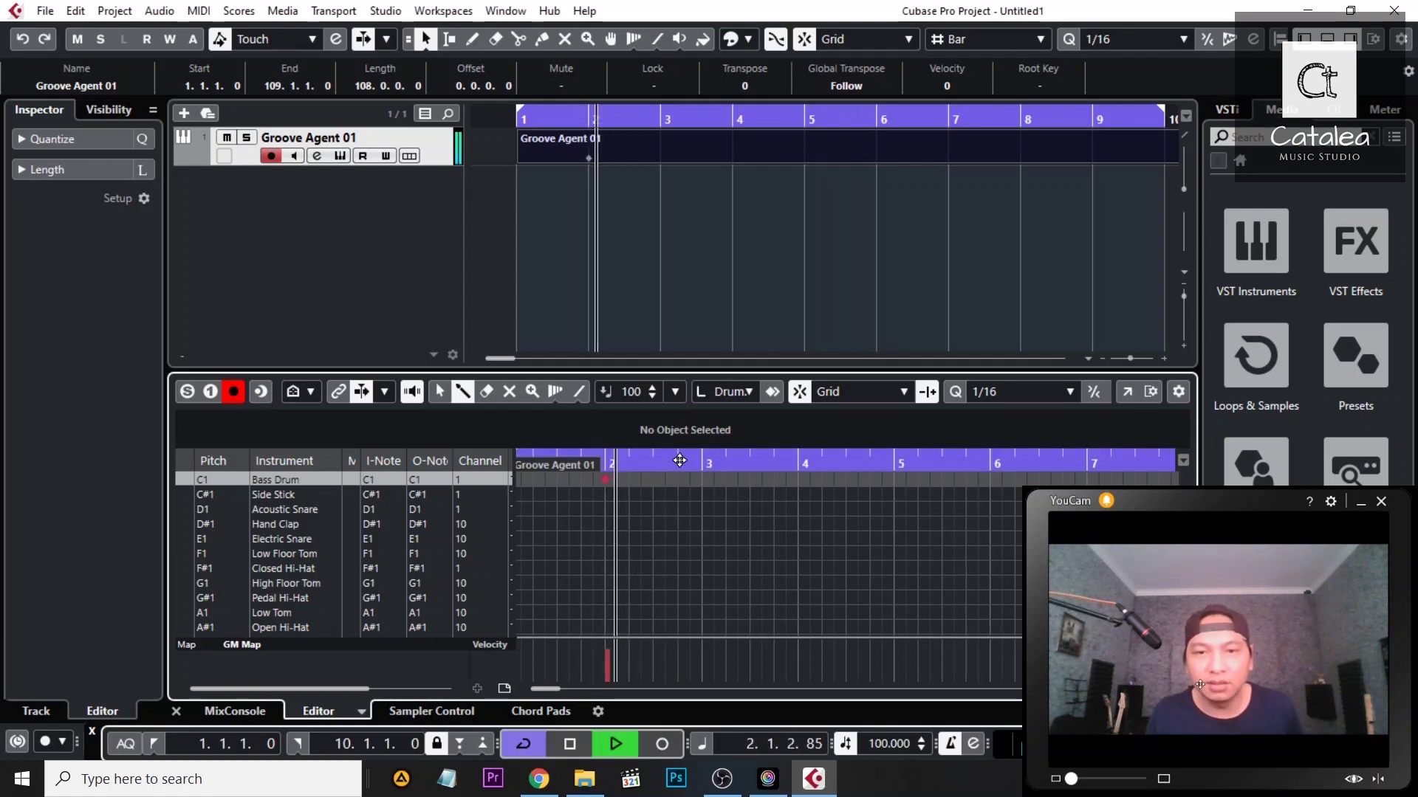
key("space")
left_click(641, 479)
left_click(588, 462)
key("space")
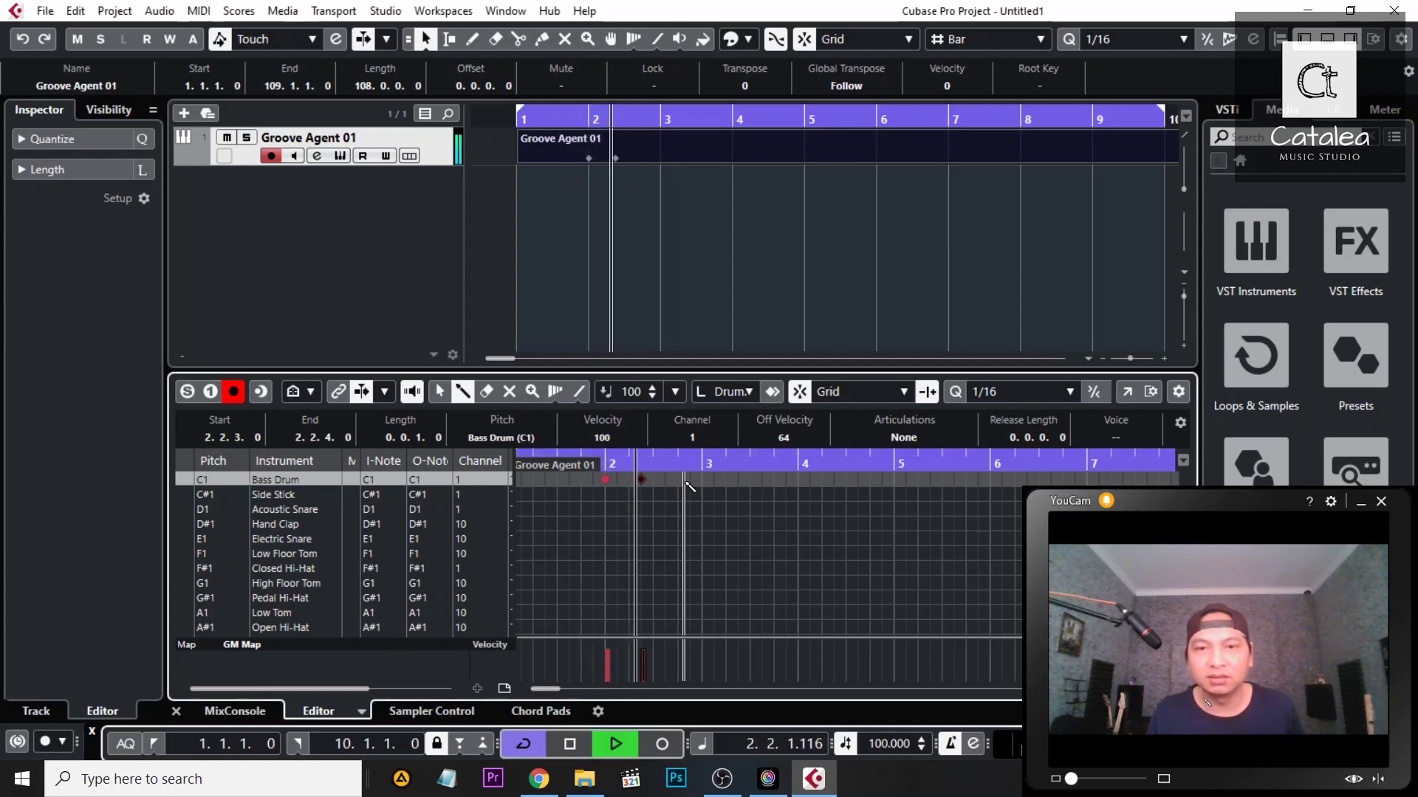
key("space")
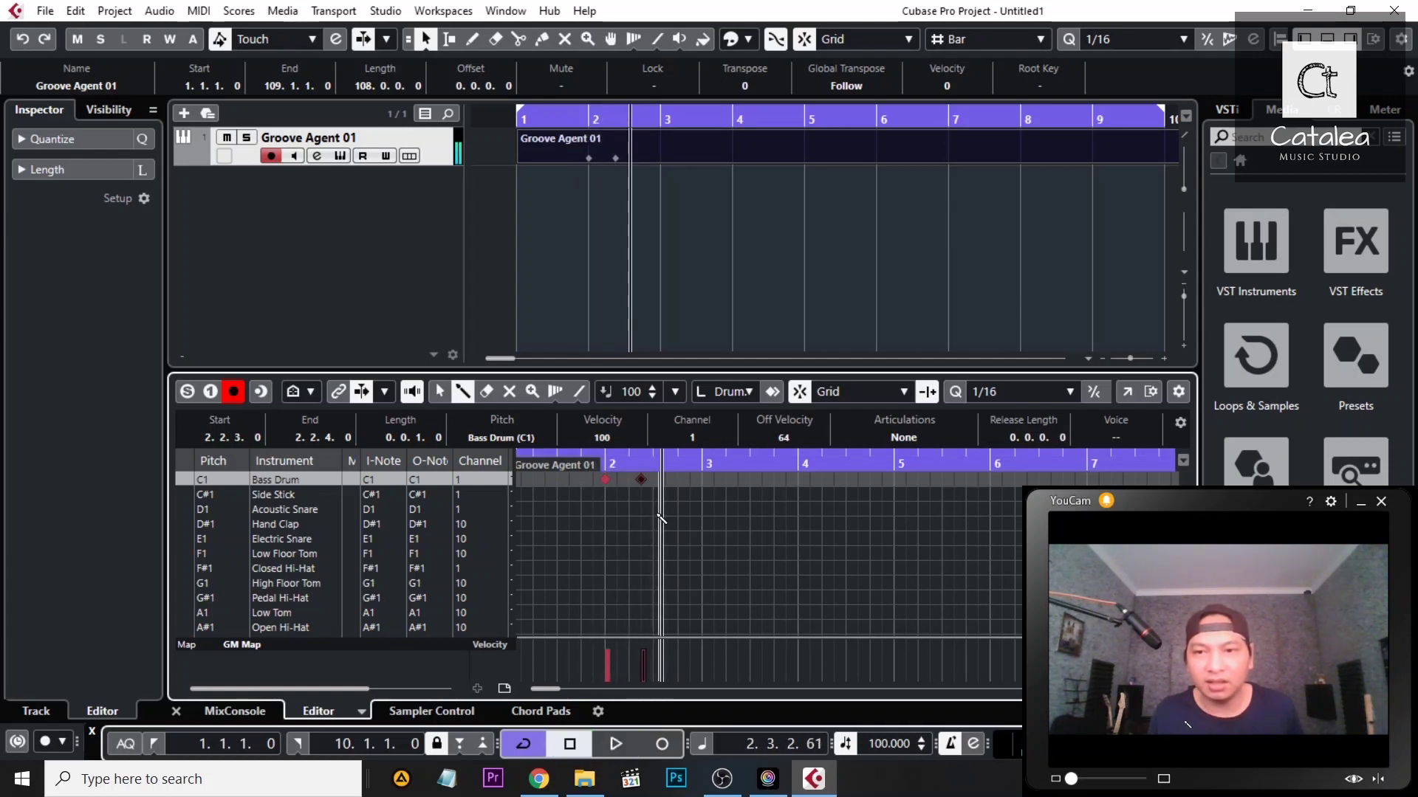
left_click(653, 508)
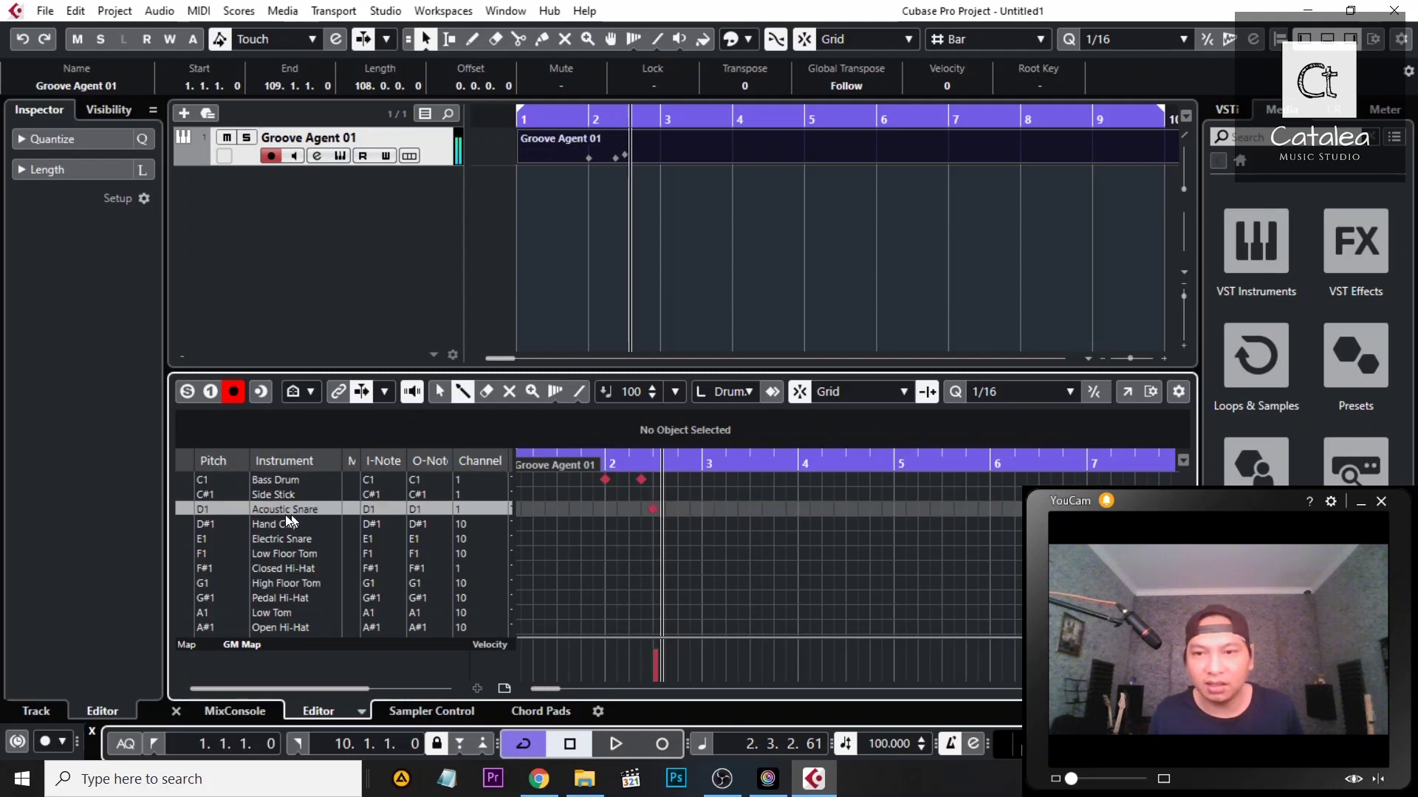
Add a Bass Drum hit at 2.4.3 near the end of bar 2 and audition the pattern.
left_click(599, 464)
key("space")
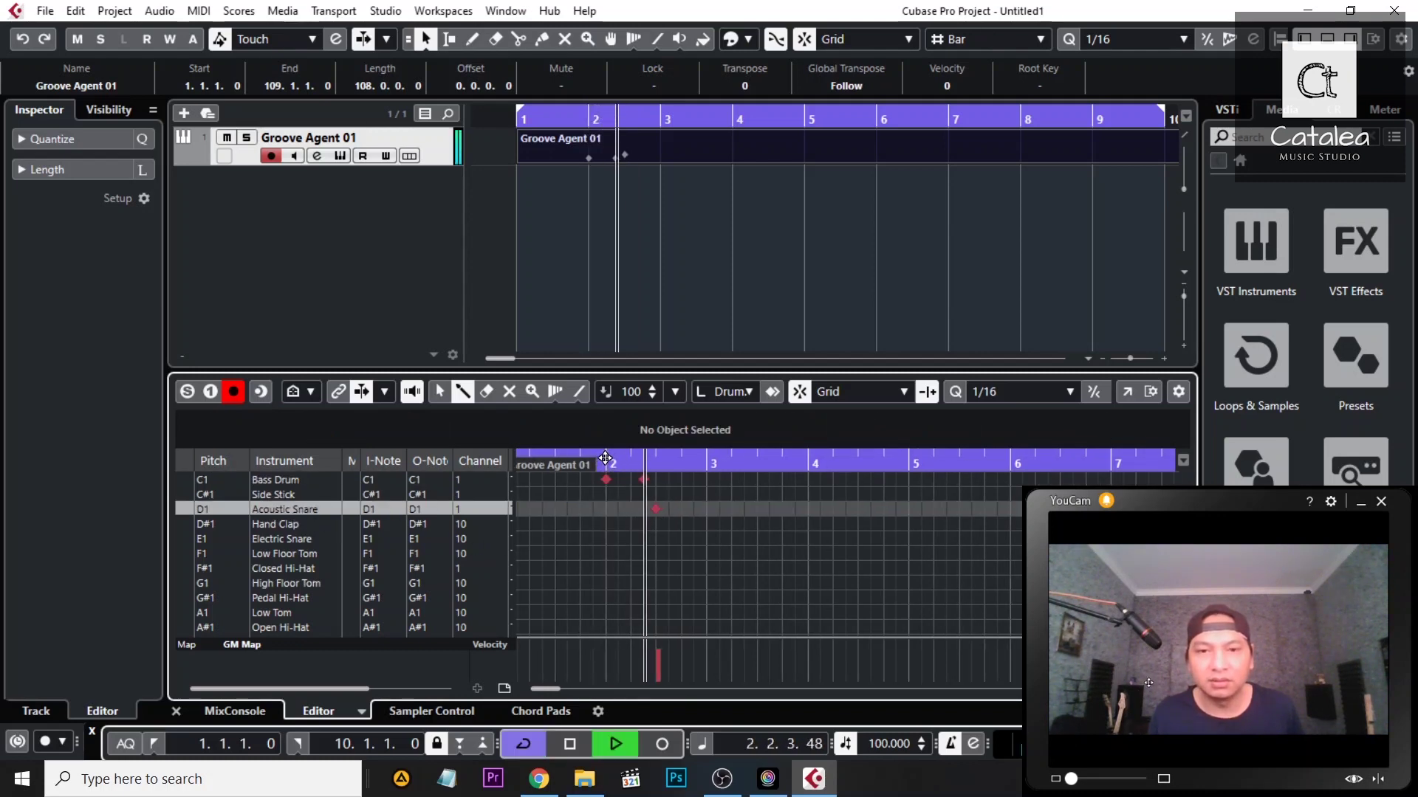
key("space")
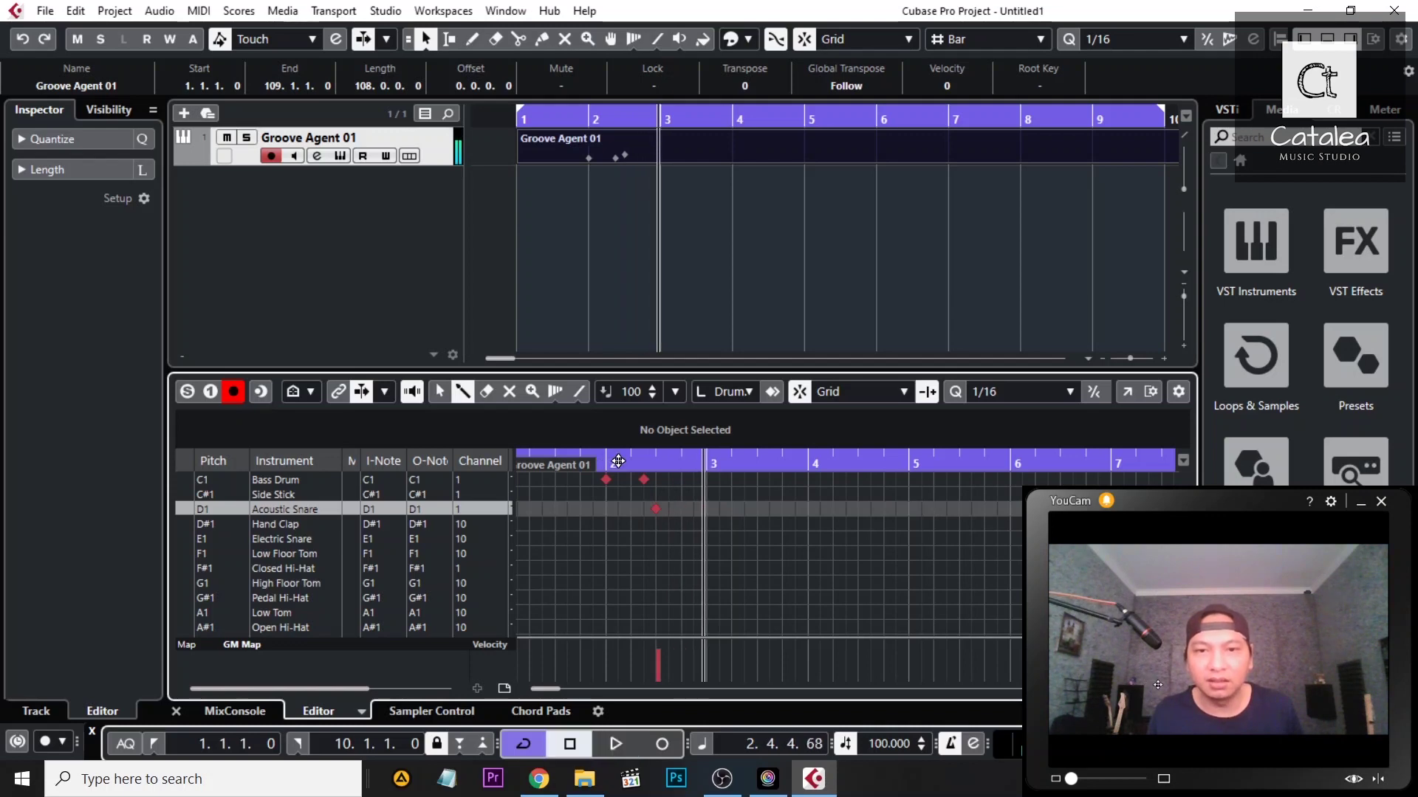
left_click(694, 479)
key("space")
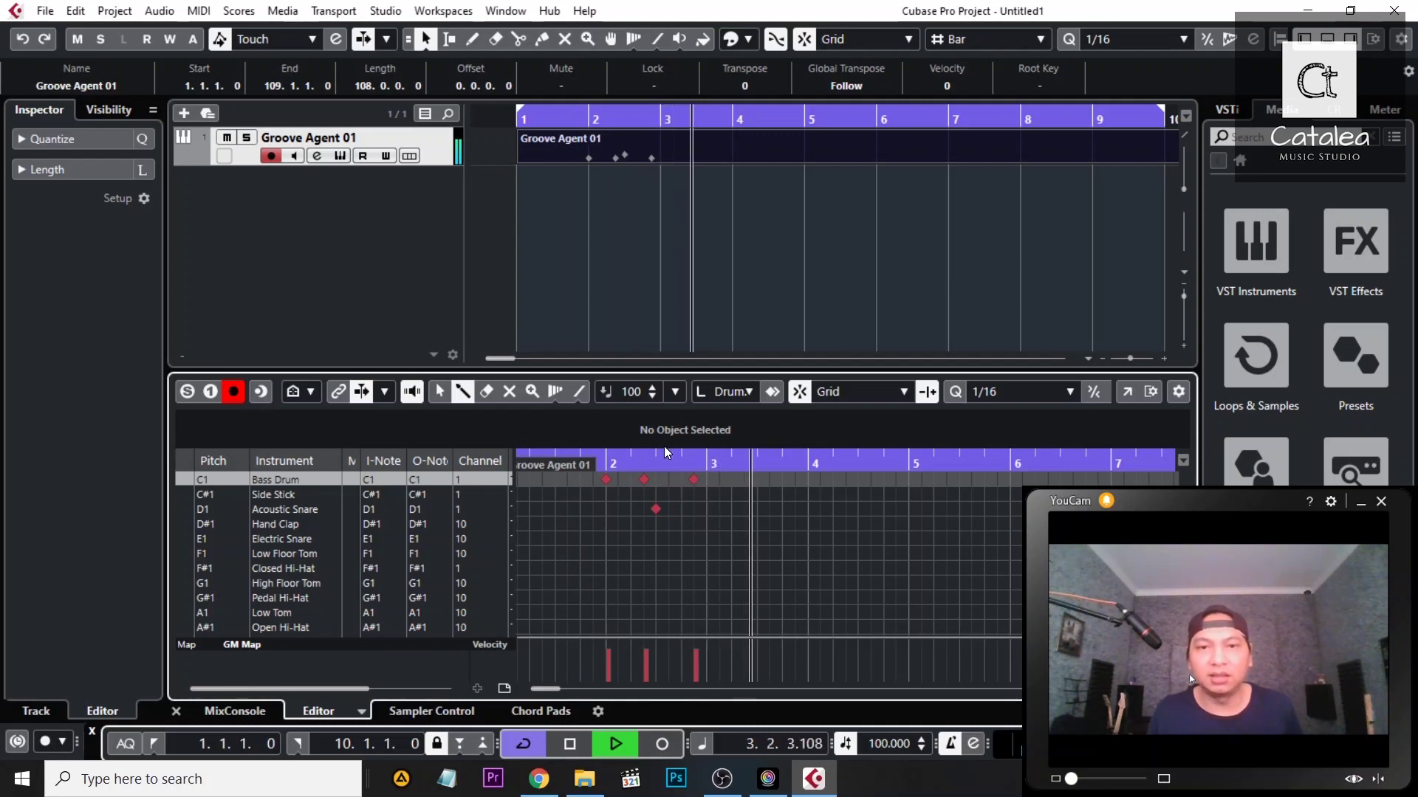
key("space")
Add Bass Drum hits at 3.1.3, 3.2.1 and 3.2.3 in bar 3 and play the pattern from bar 2.
left_click(724, 480)
left_click(731, 479)
left_click(732, 479)
left_click(733, 479)
left_click(744, 479)
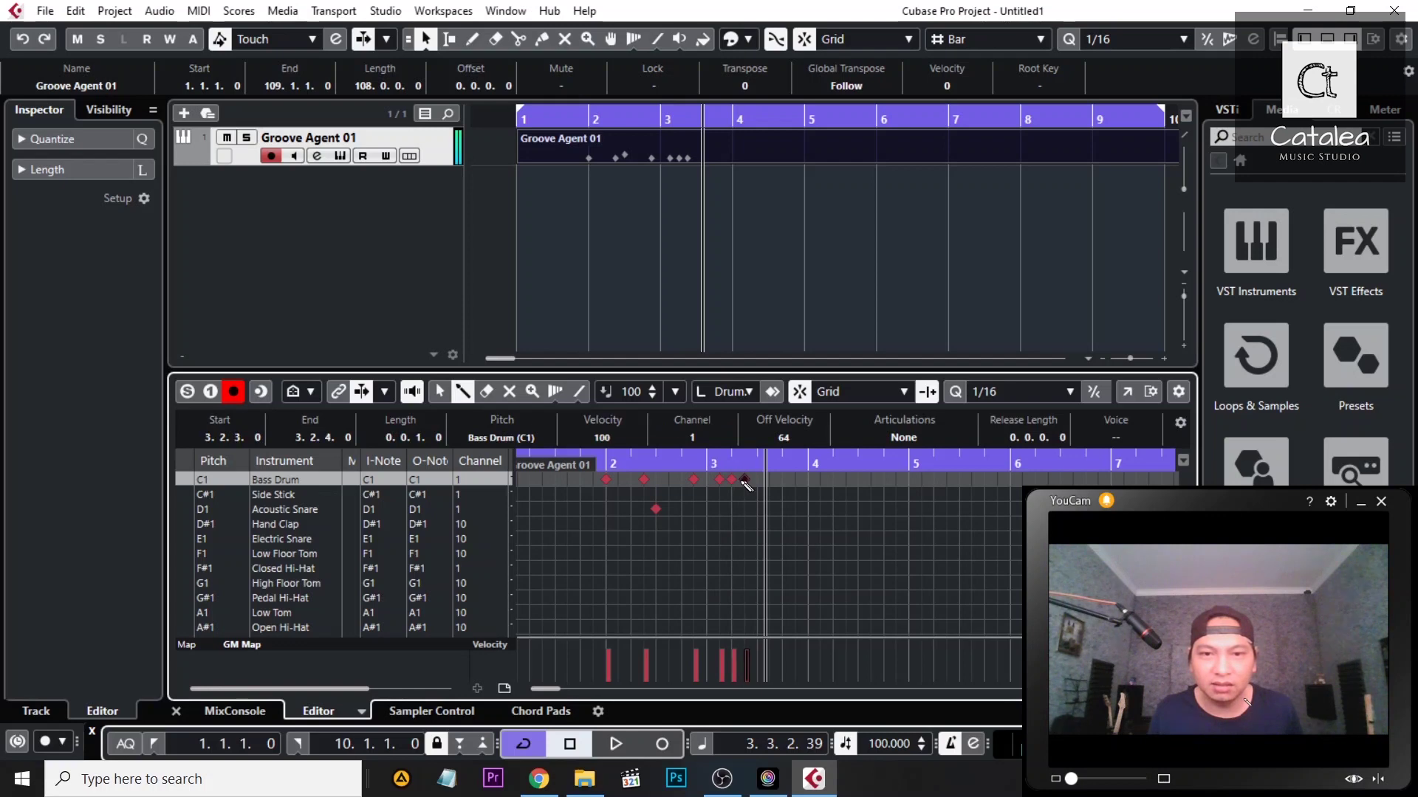
left_click(608, 465)
key("space")
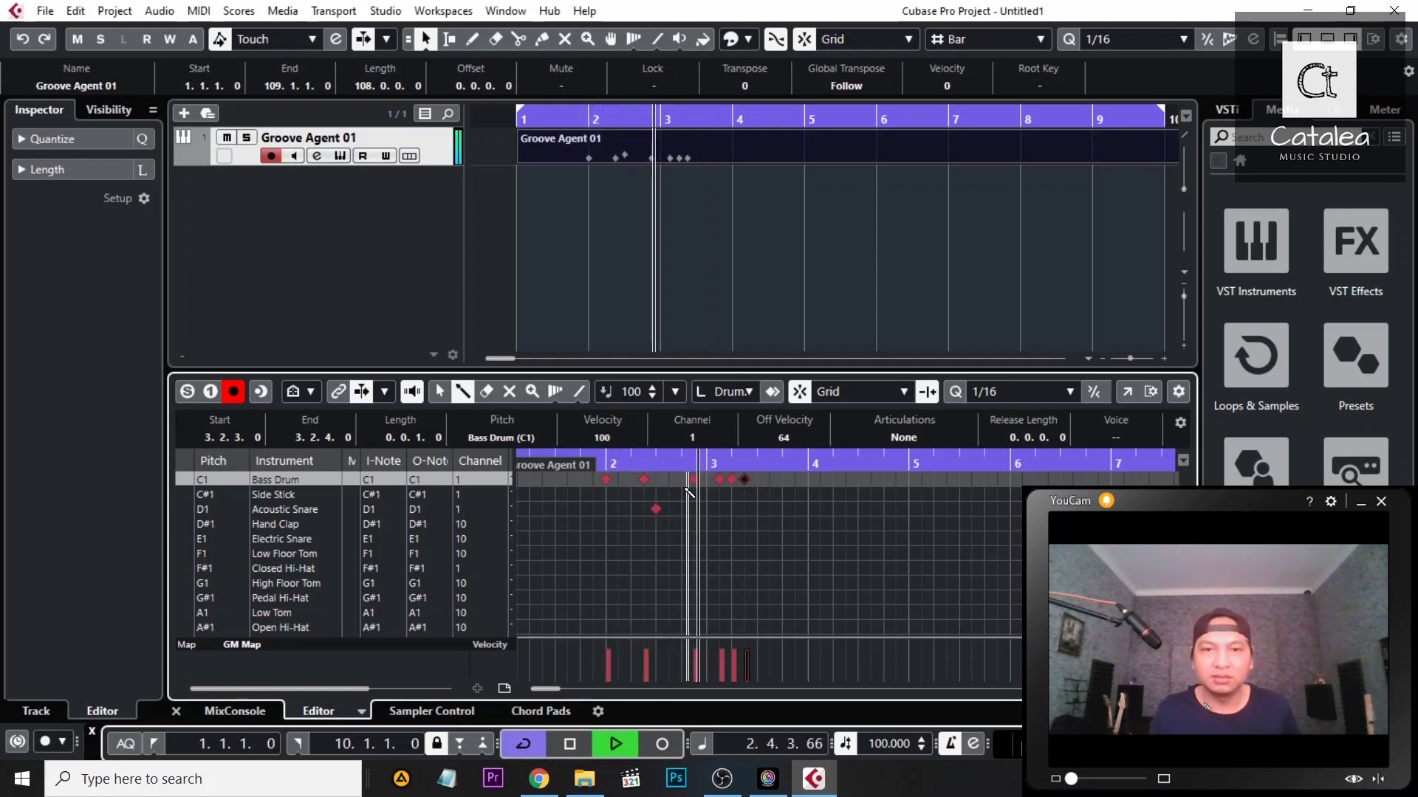
key("space")
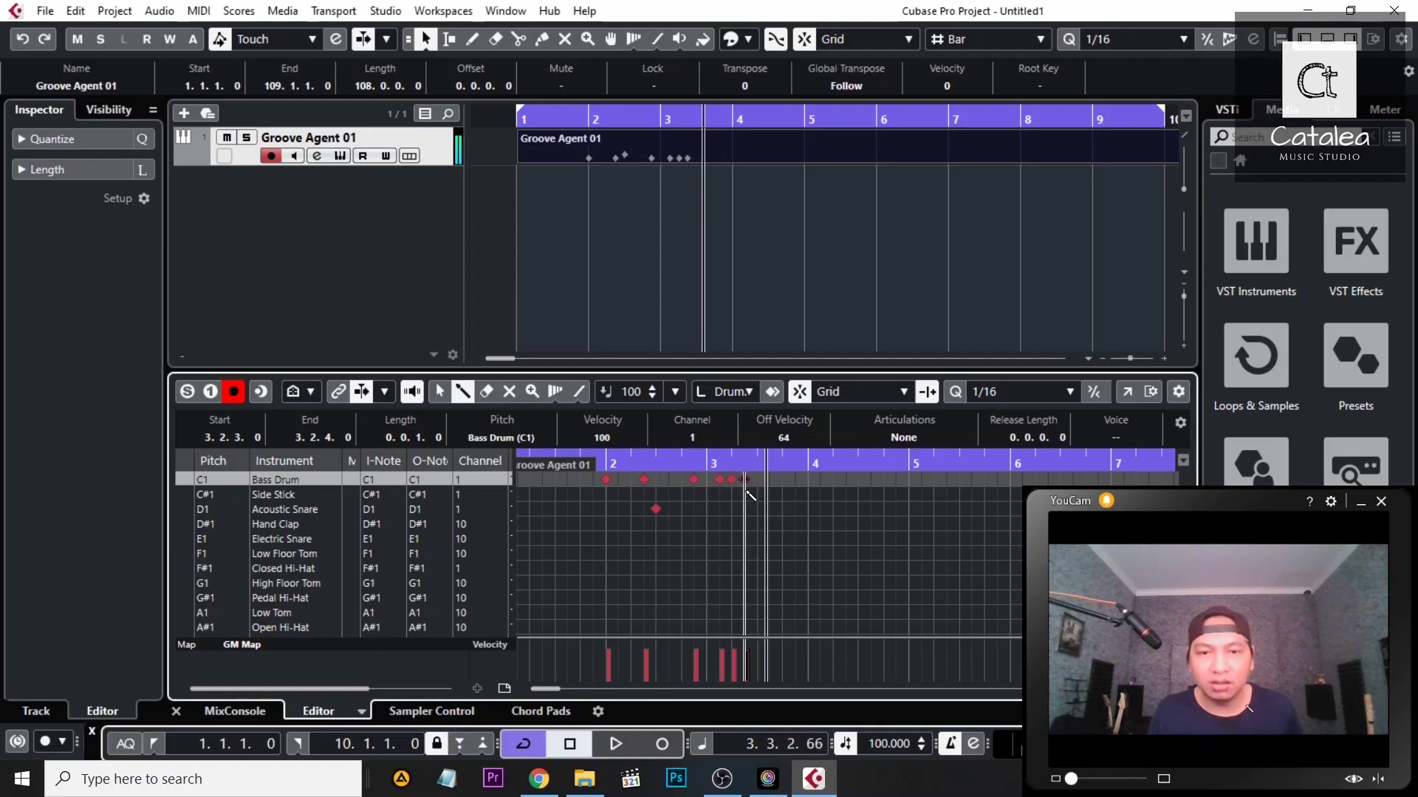
Remove the Bass Drum hit at 3.1.3, add one at 3.3.1 and play the pattern from bar 2.
left_click(719, 479)
left_click(757, 479)
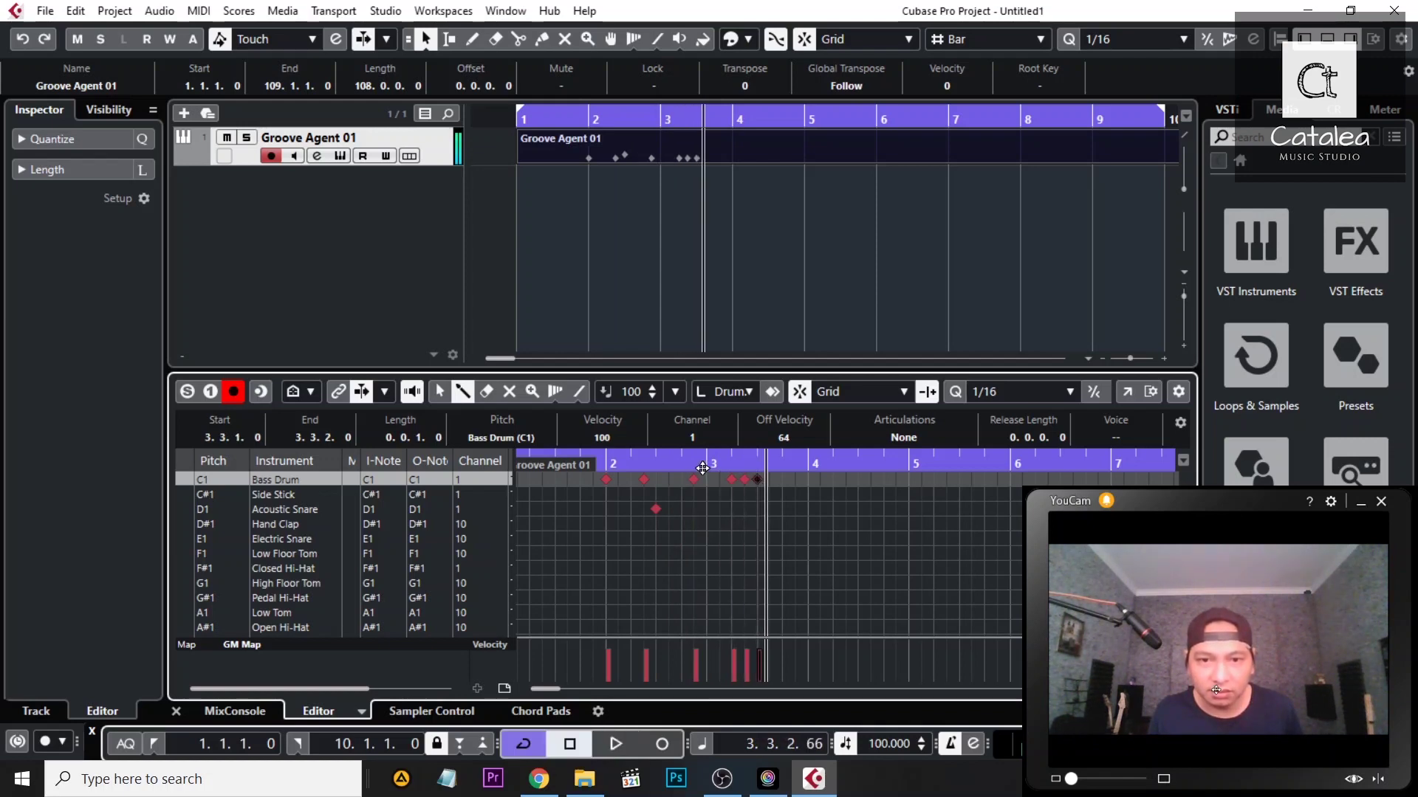
left_click(618, 464)
key("space")
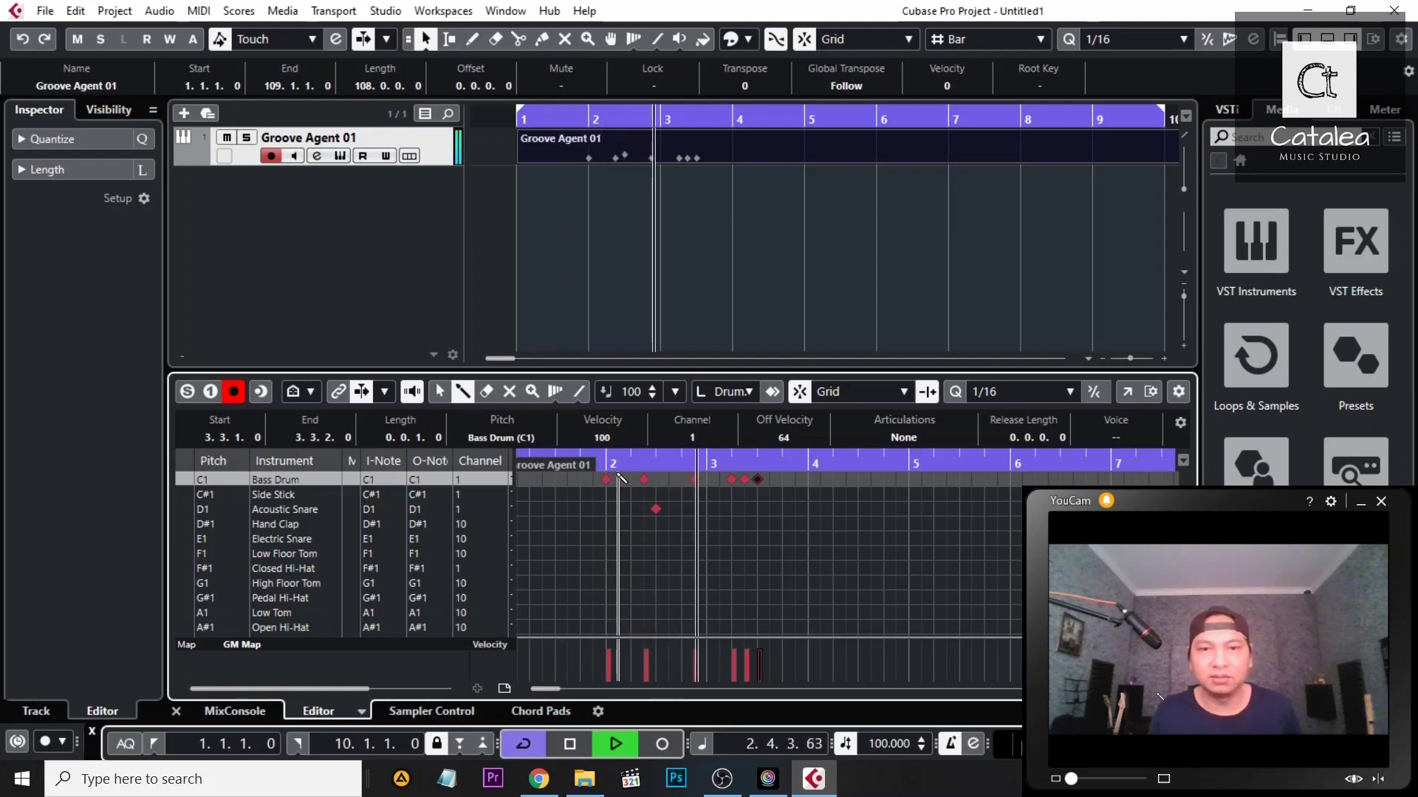
key("space")
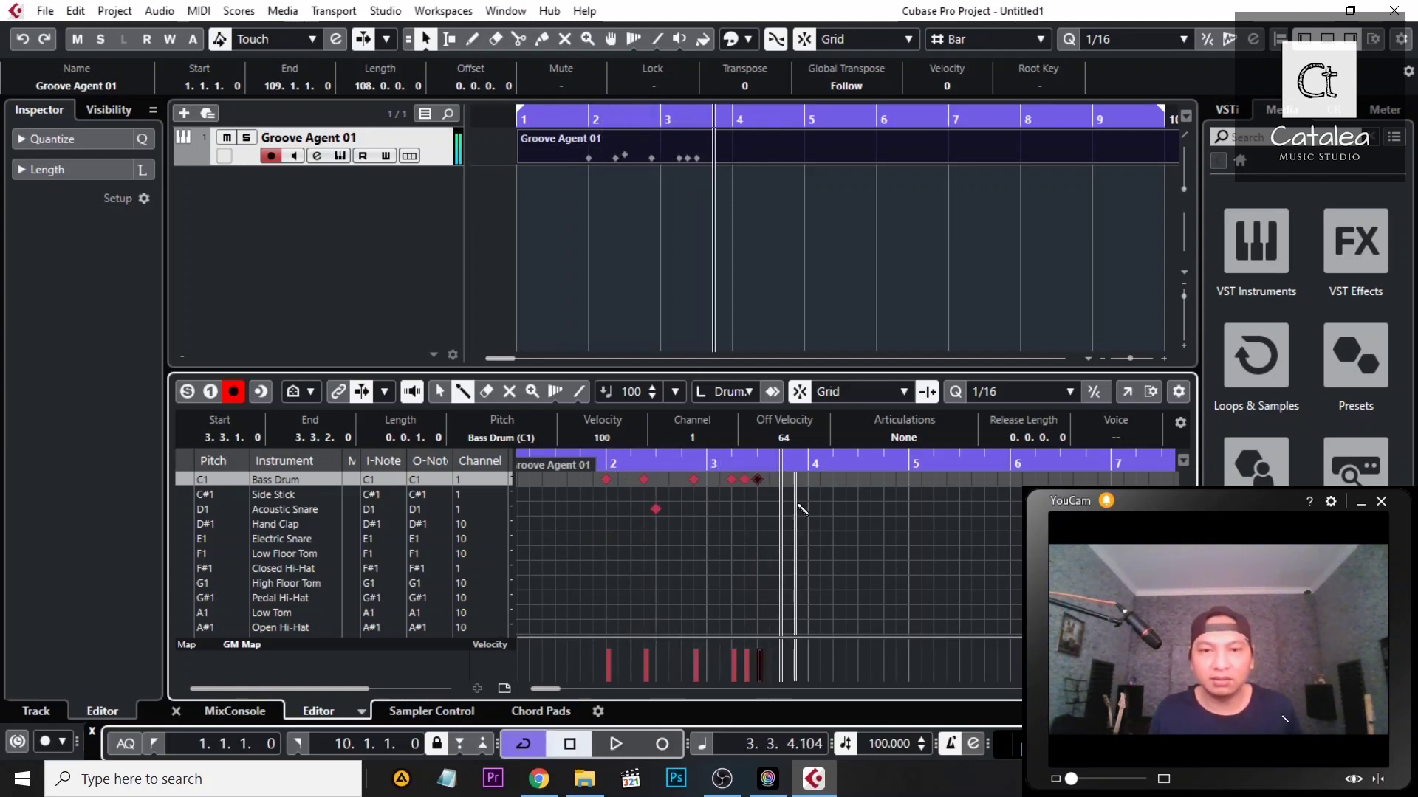
Rework the bar 3 Bass Drum into consecutive sixteenth hits at 3.2.1, 3.2.2 and 3.2.3, removing the hit at 3.3.1.
left_click(741, 467)
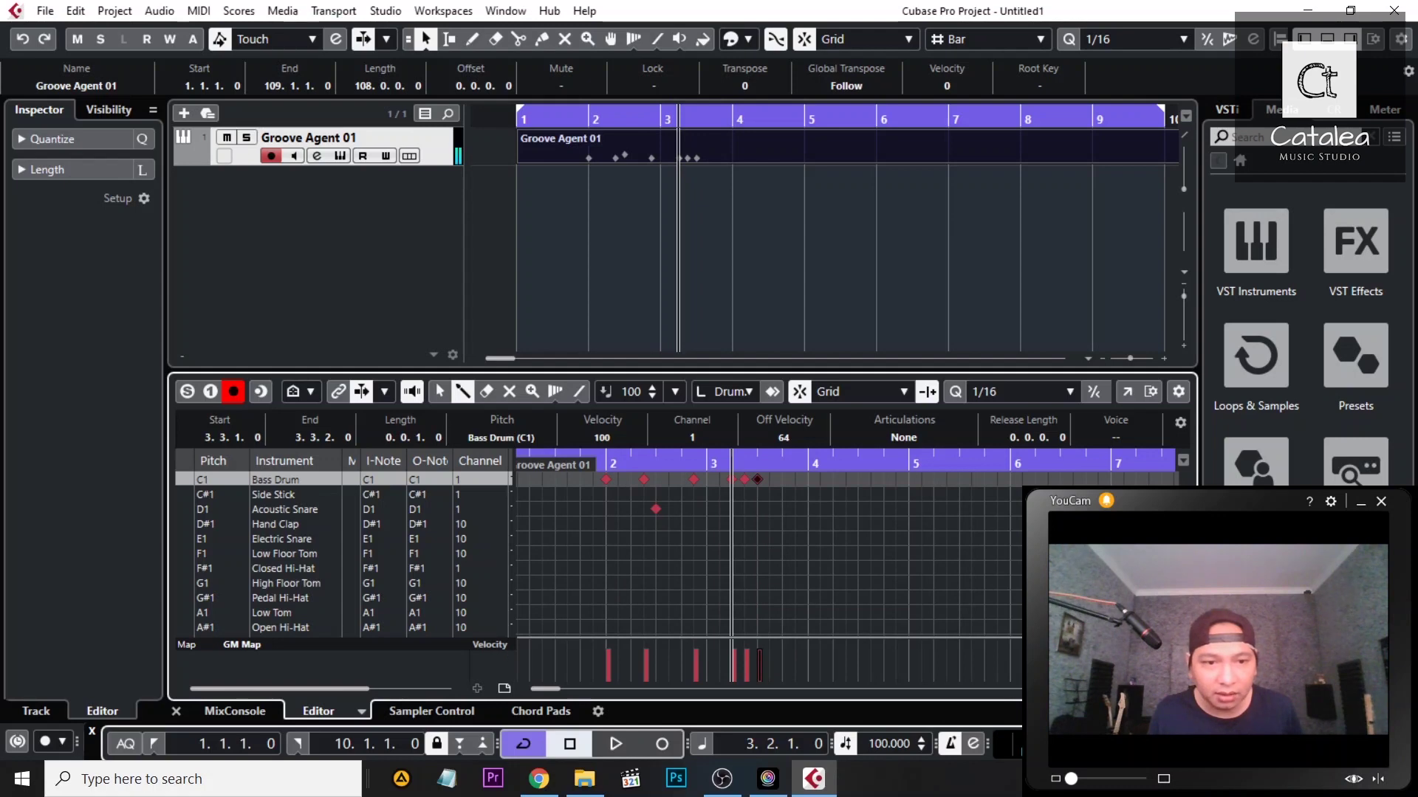
key("h")
key("h")
key("h")
left_click(927, 479)
left_click(1009, 480)
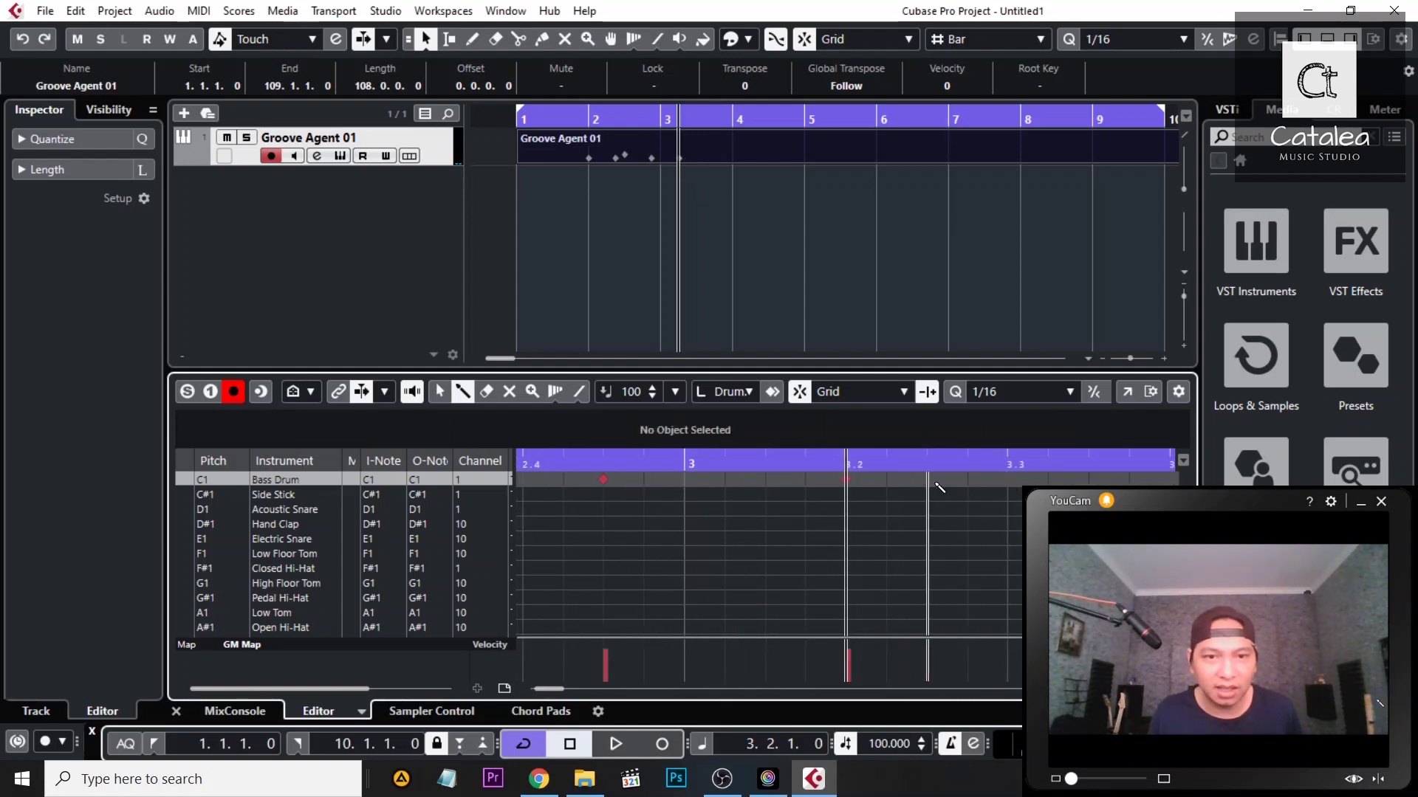
left_click(1009, 480)
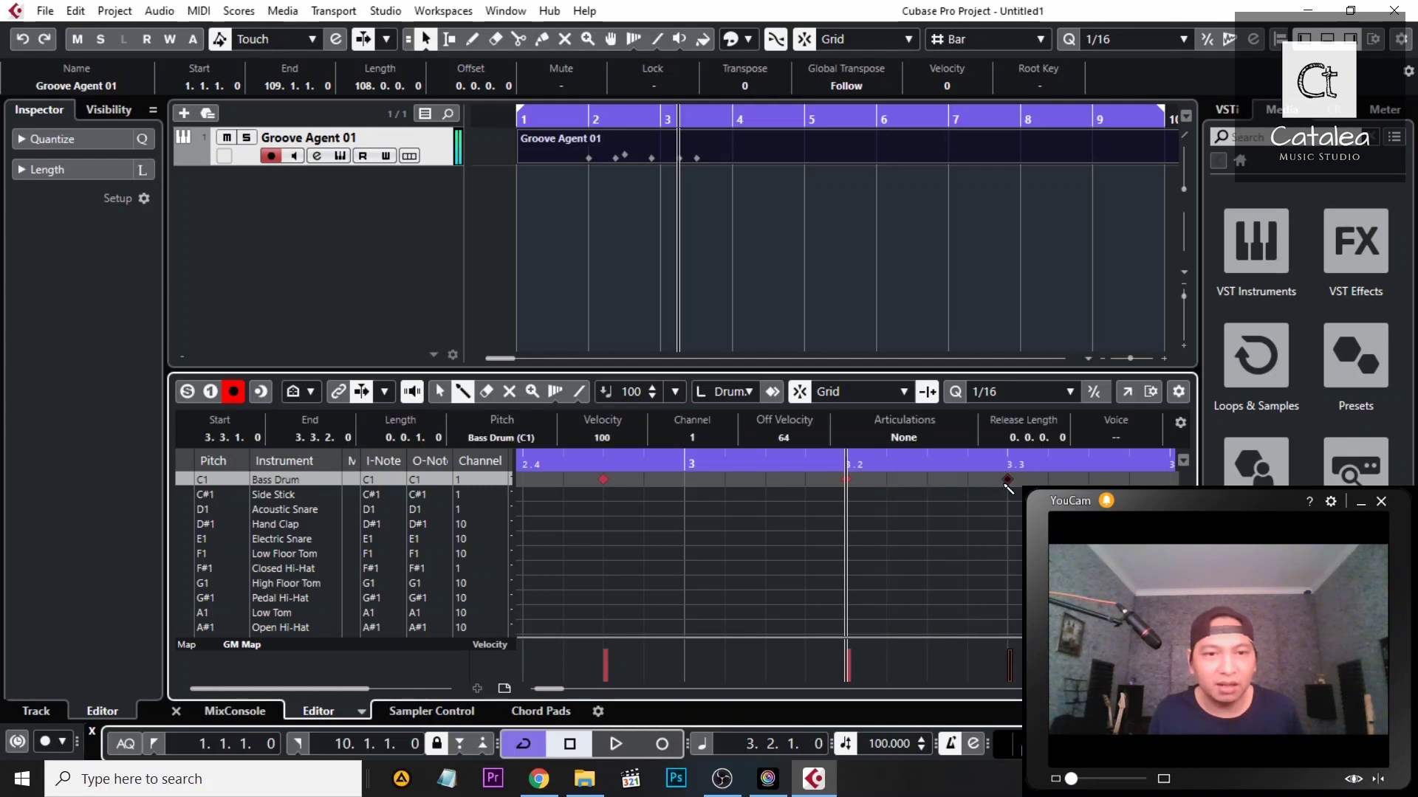
left_click(1008, 480)
left_click(1009, 480)
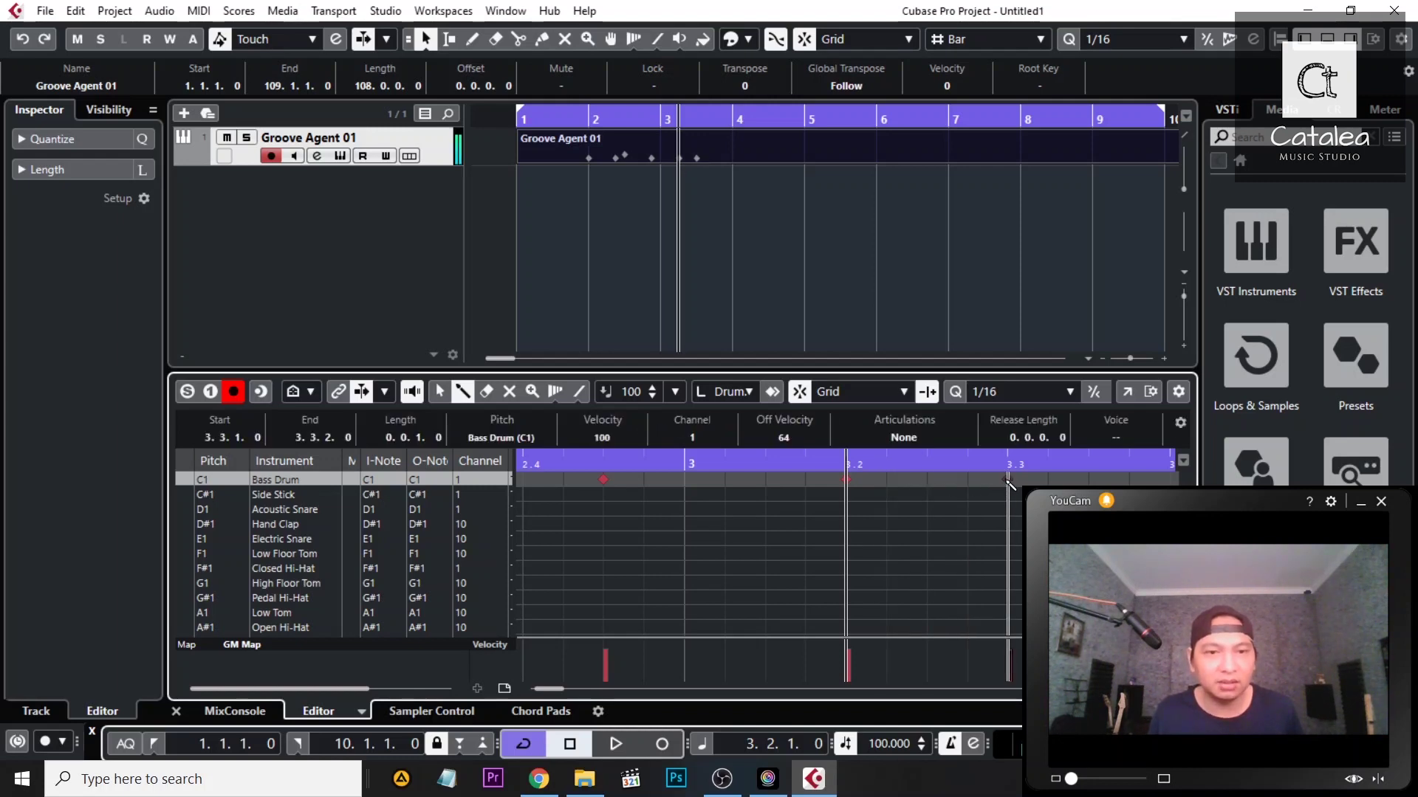
left_click(1008, 480)
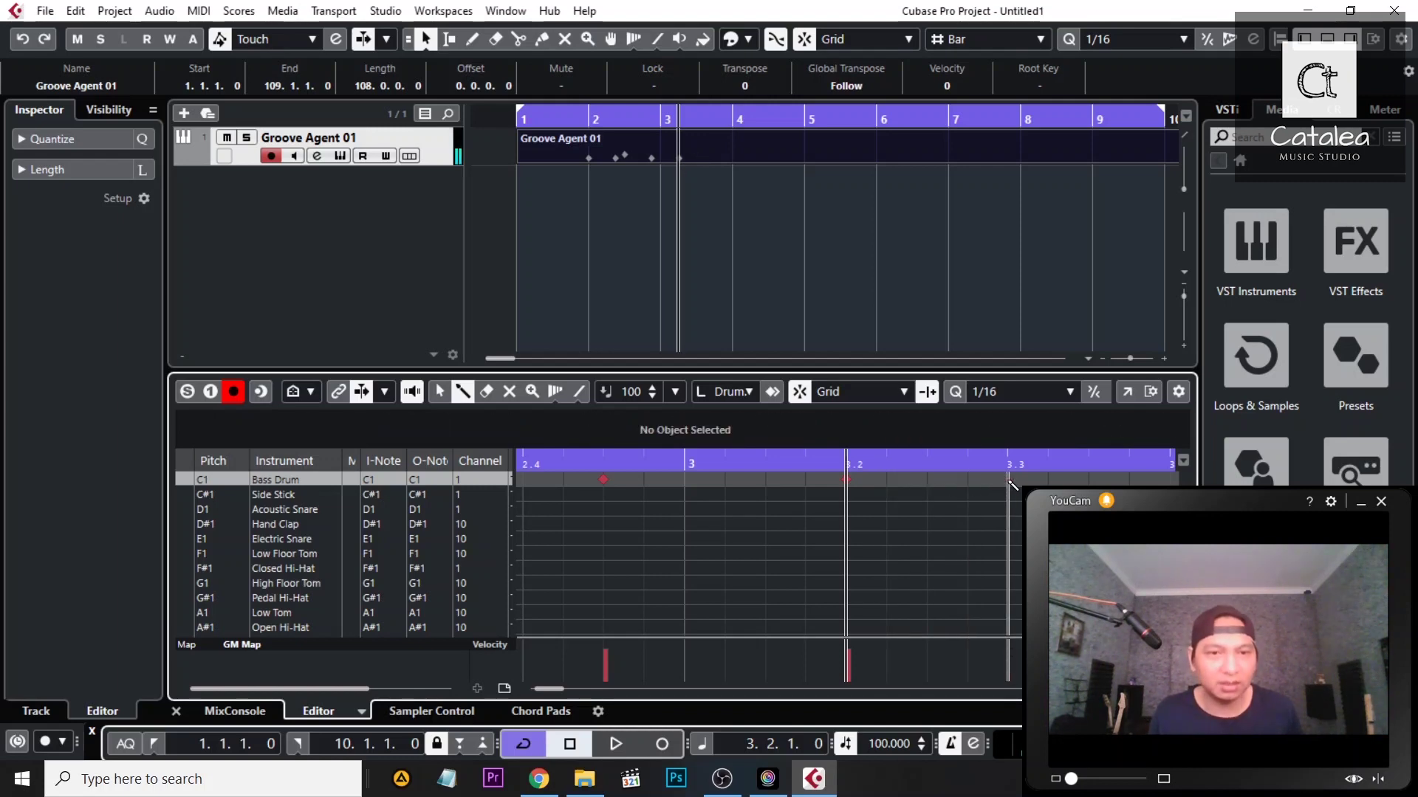
left_click(888, 480)
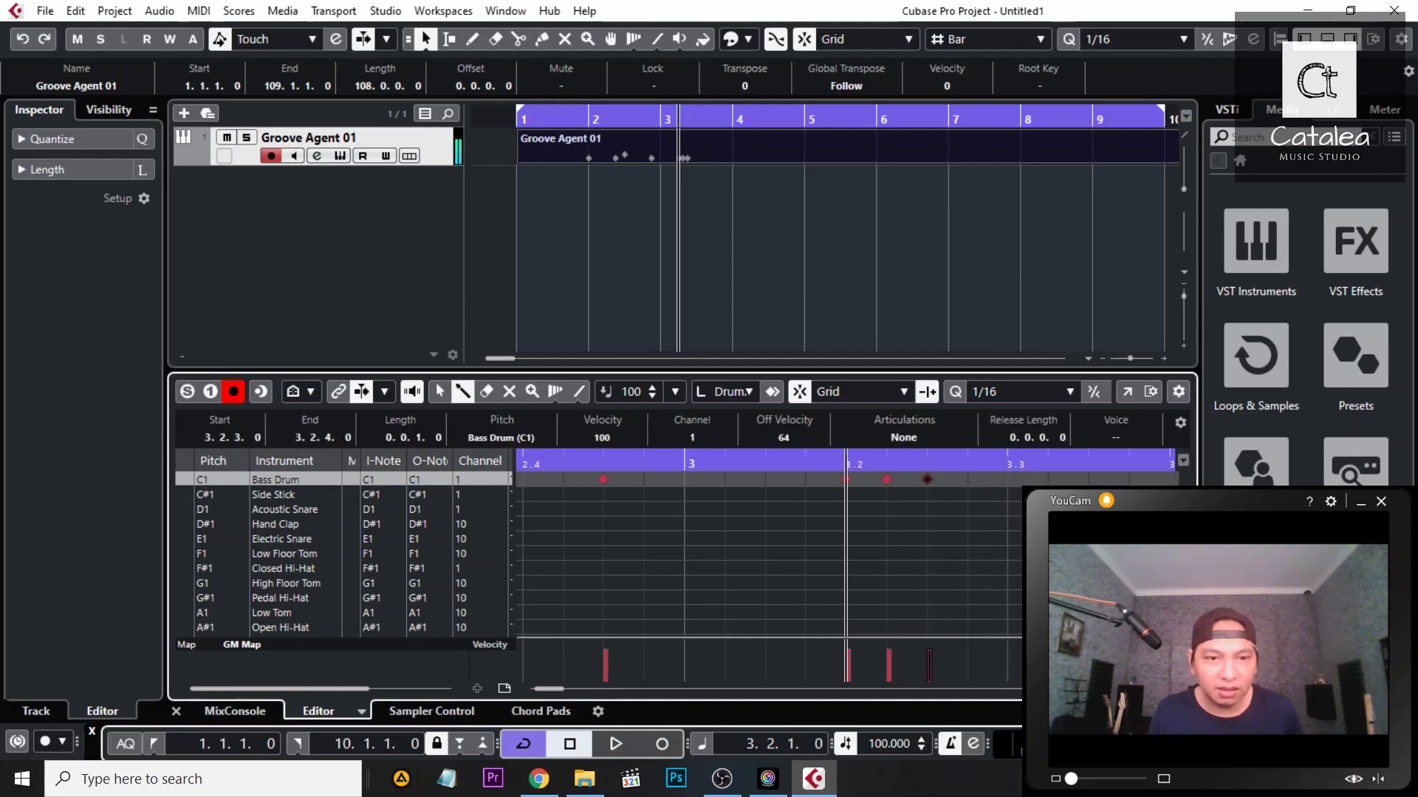
Audition the revised Bass Drum pattern, add an Acoustic Snare hit at 3.3.1 and play from bar 2 again.
key("g")
key("g")
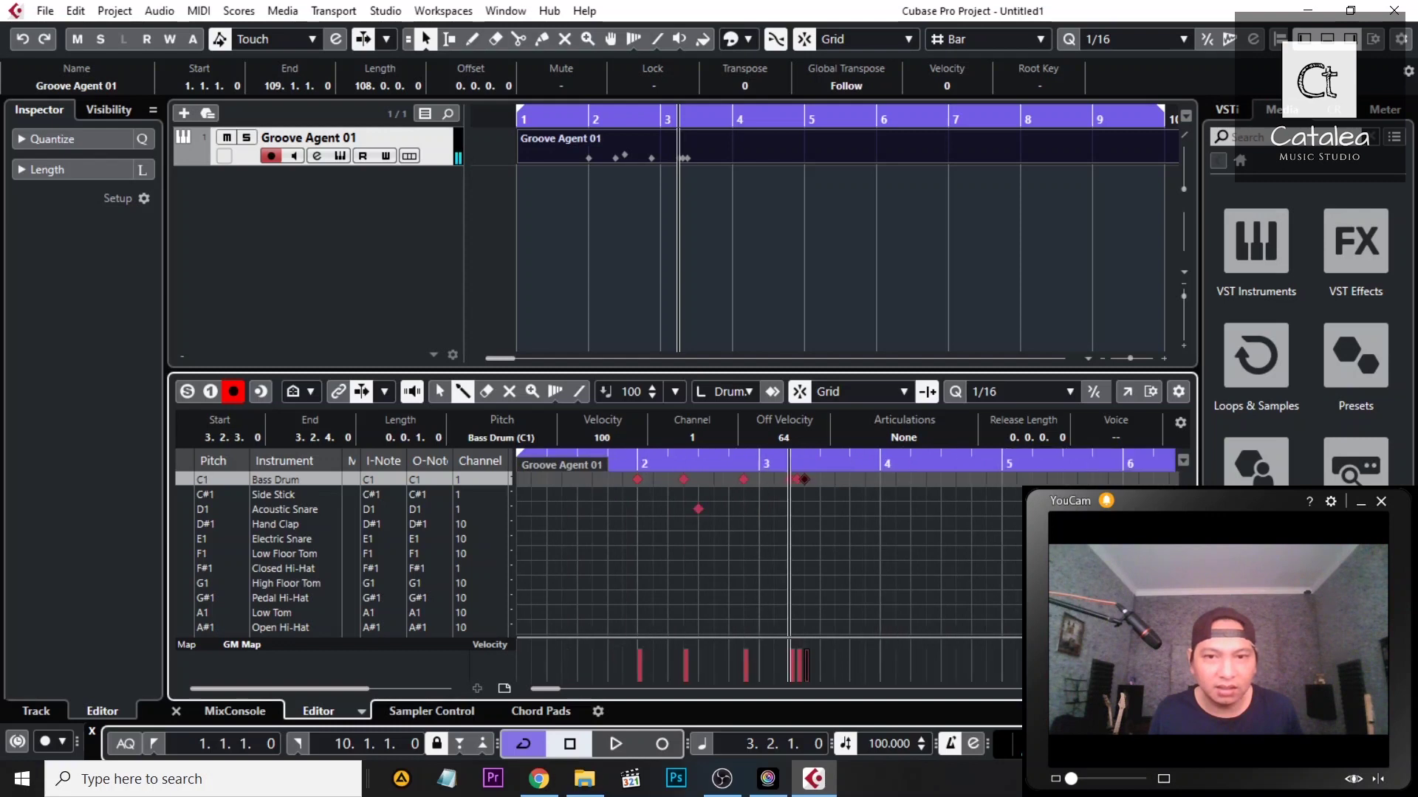
left_click(618, 459)
key("space")
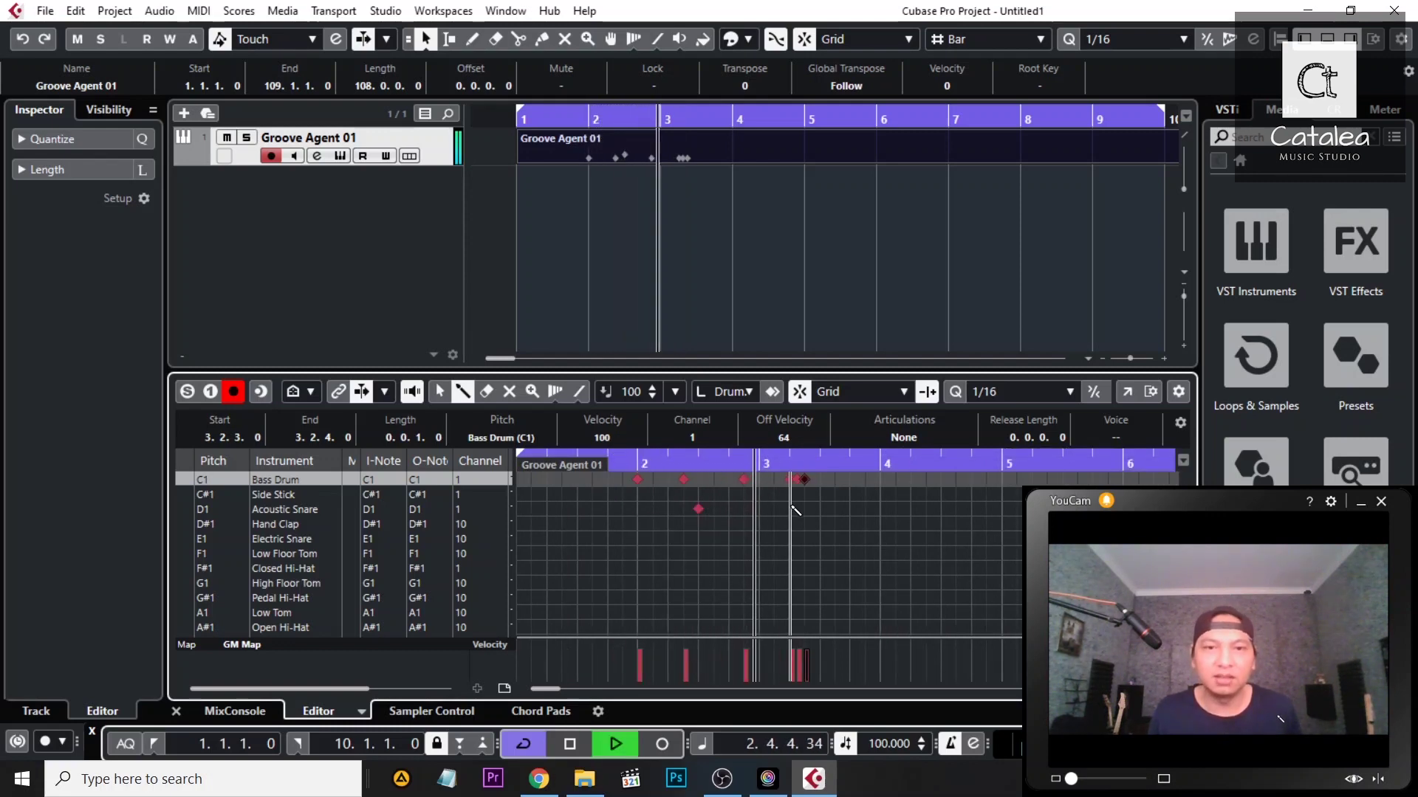
key("space")
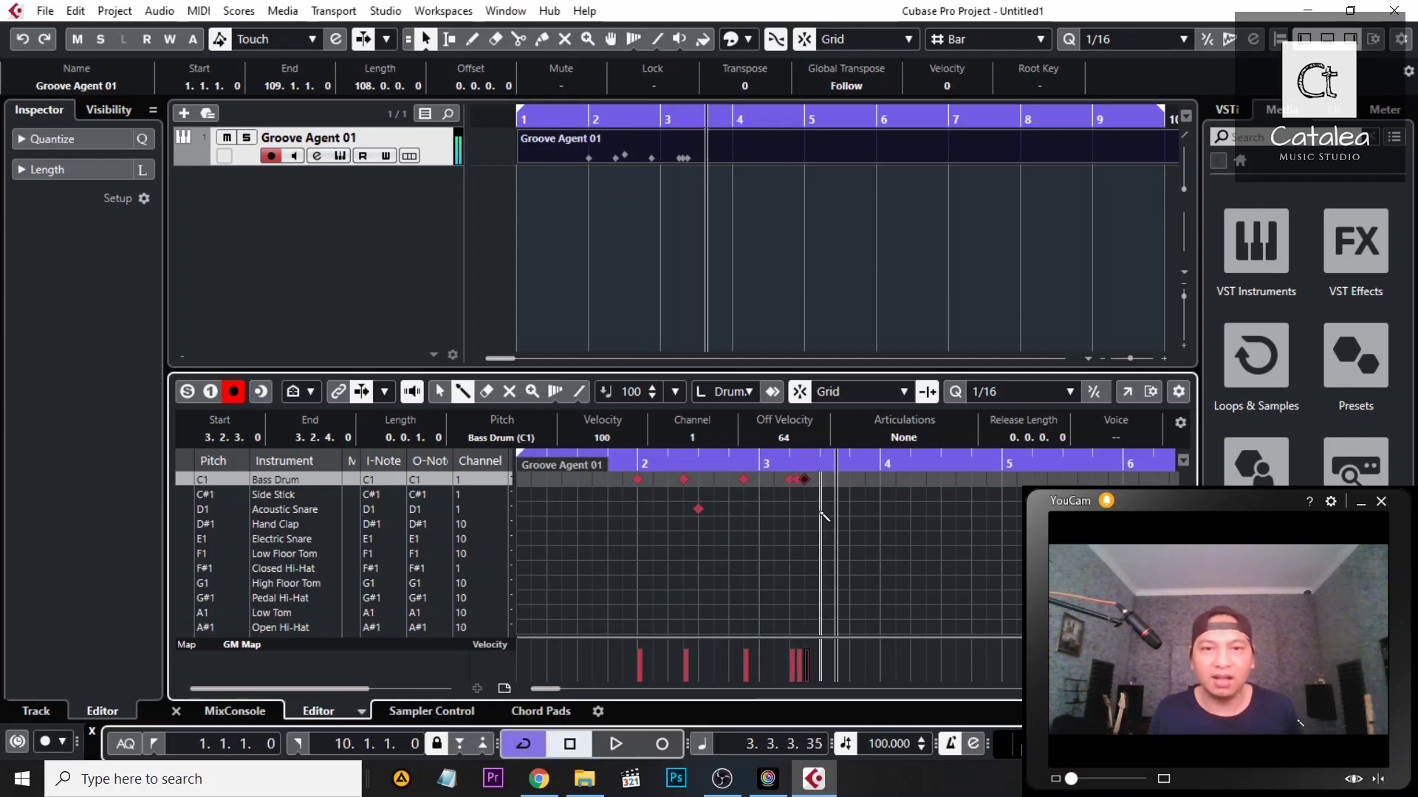
left_click(821, 510)
left_click(623, 459)
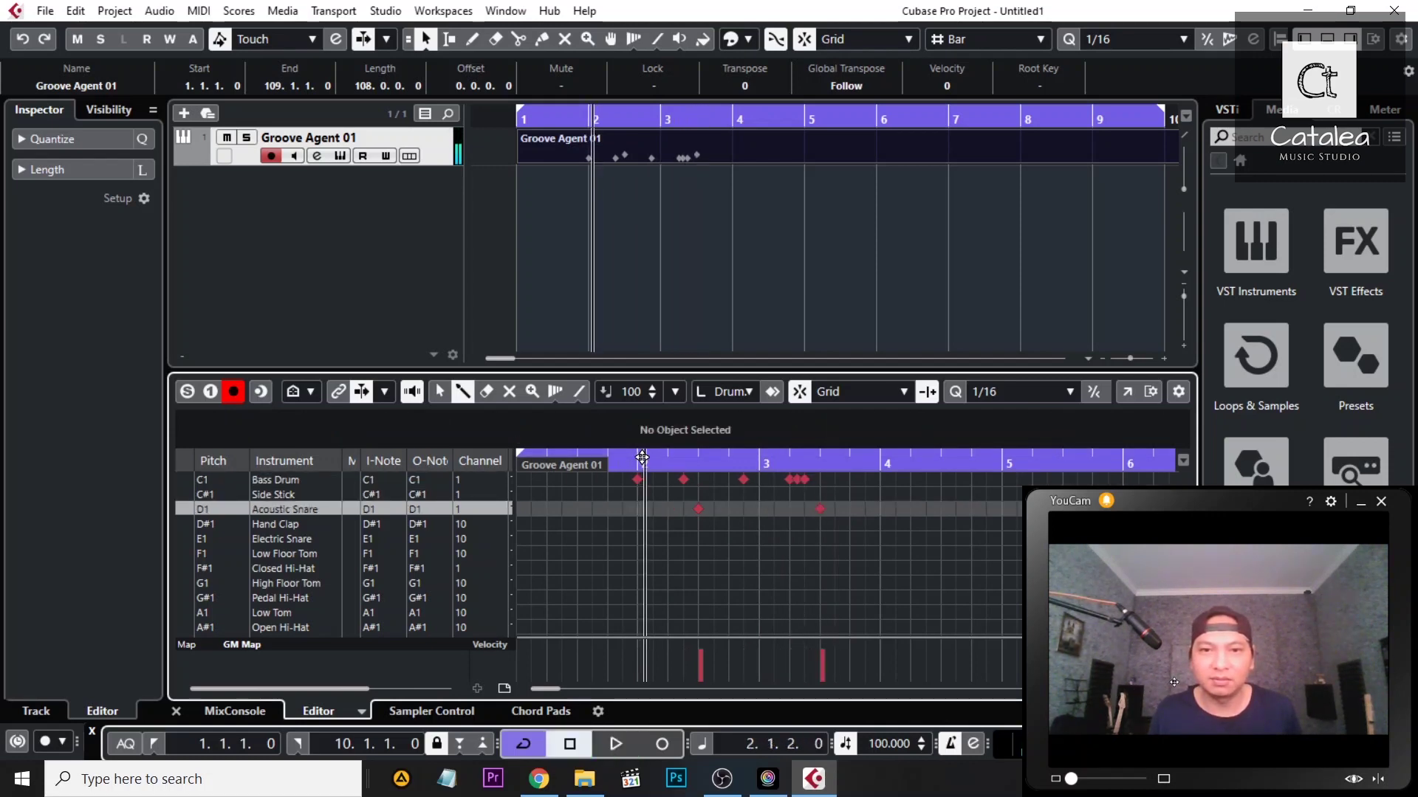
key("space")
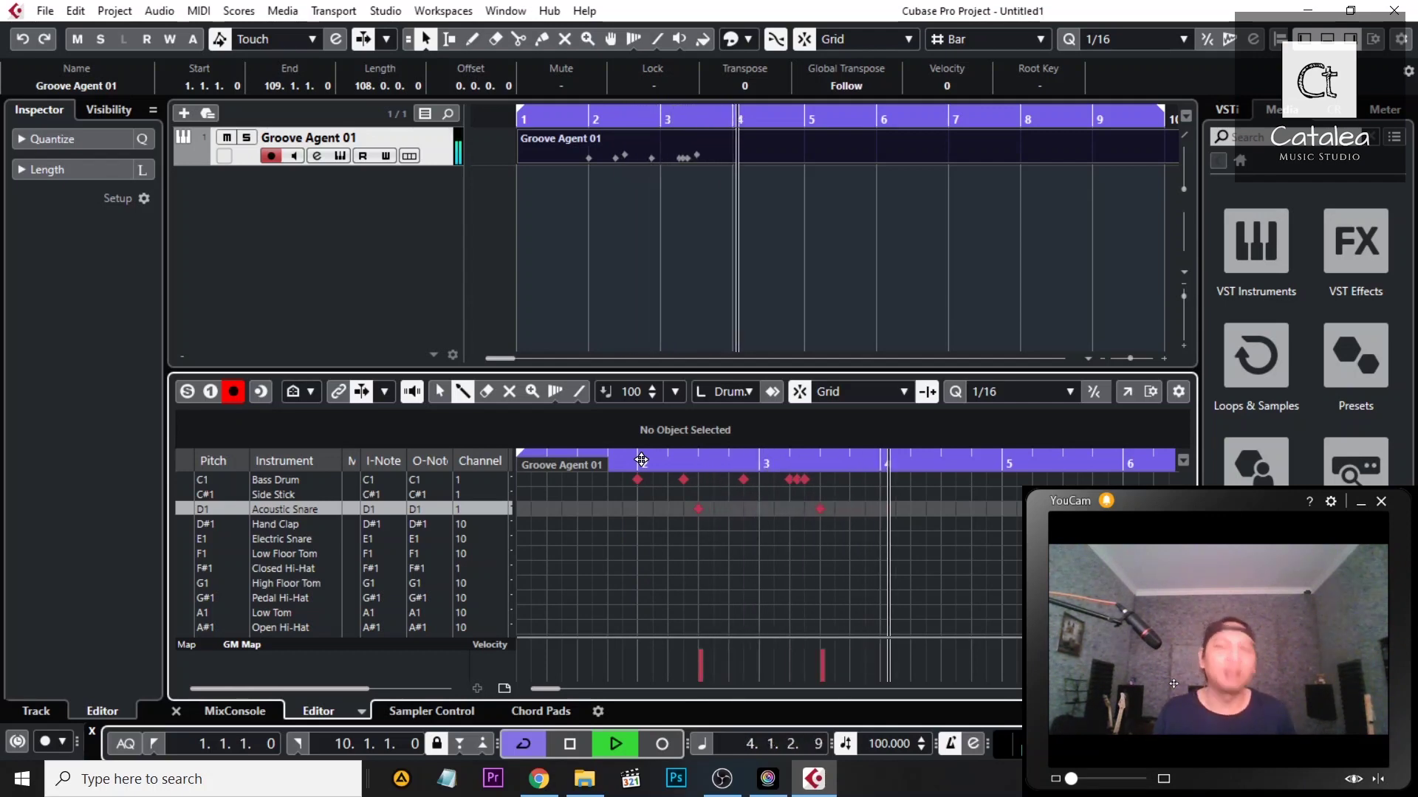
key("space")
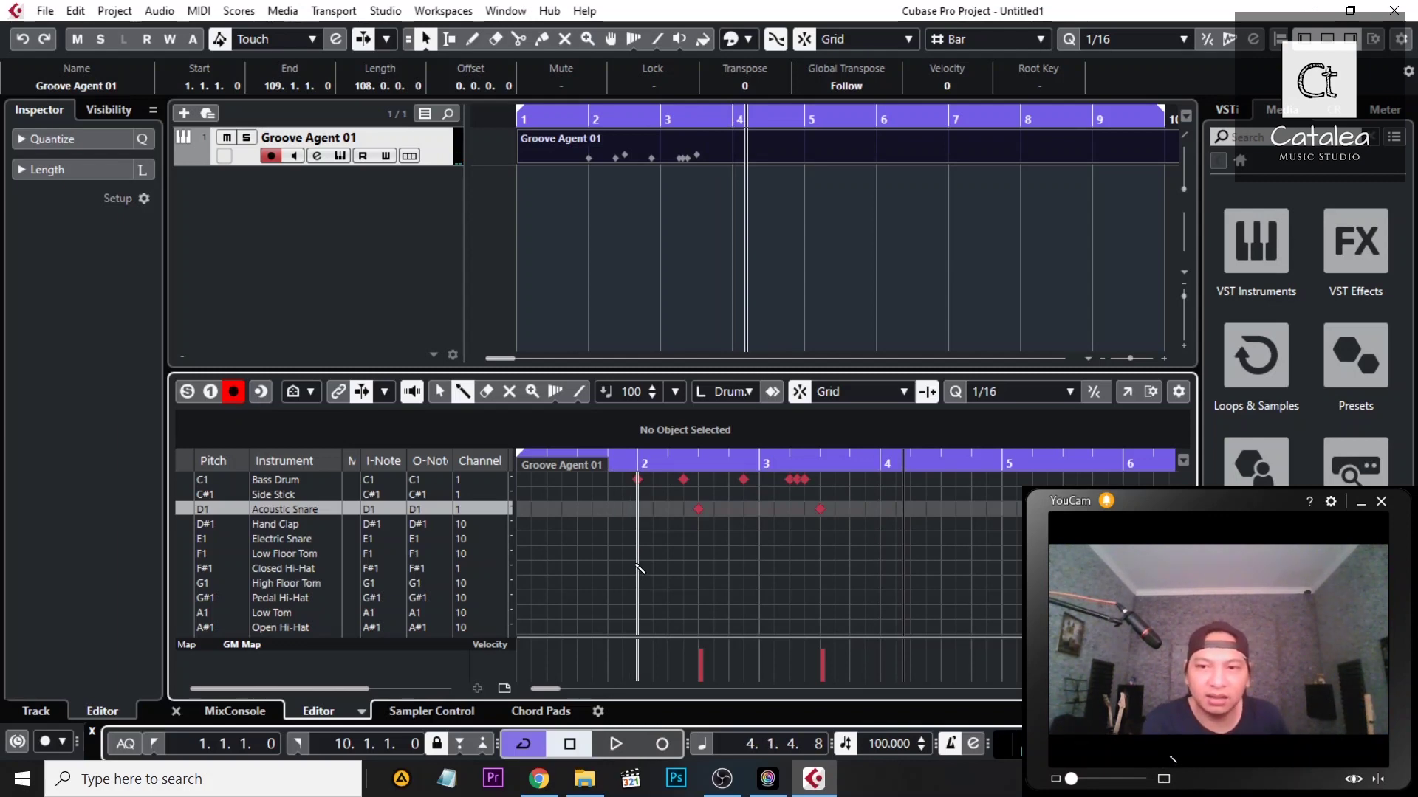
Add Closed Hi-Hat hits on every eighth note of bar 2.
left_click(287, 567)
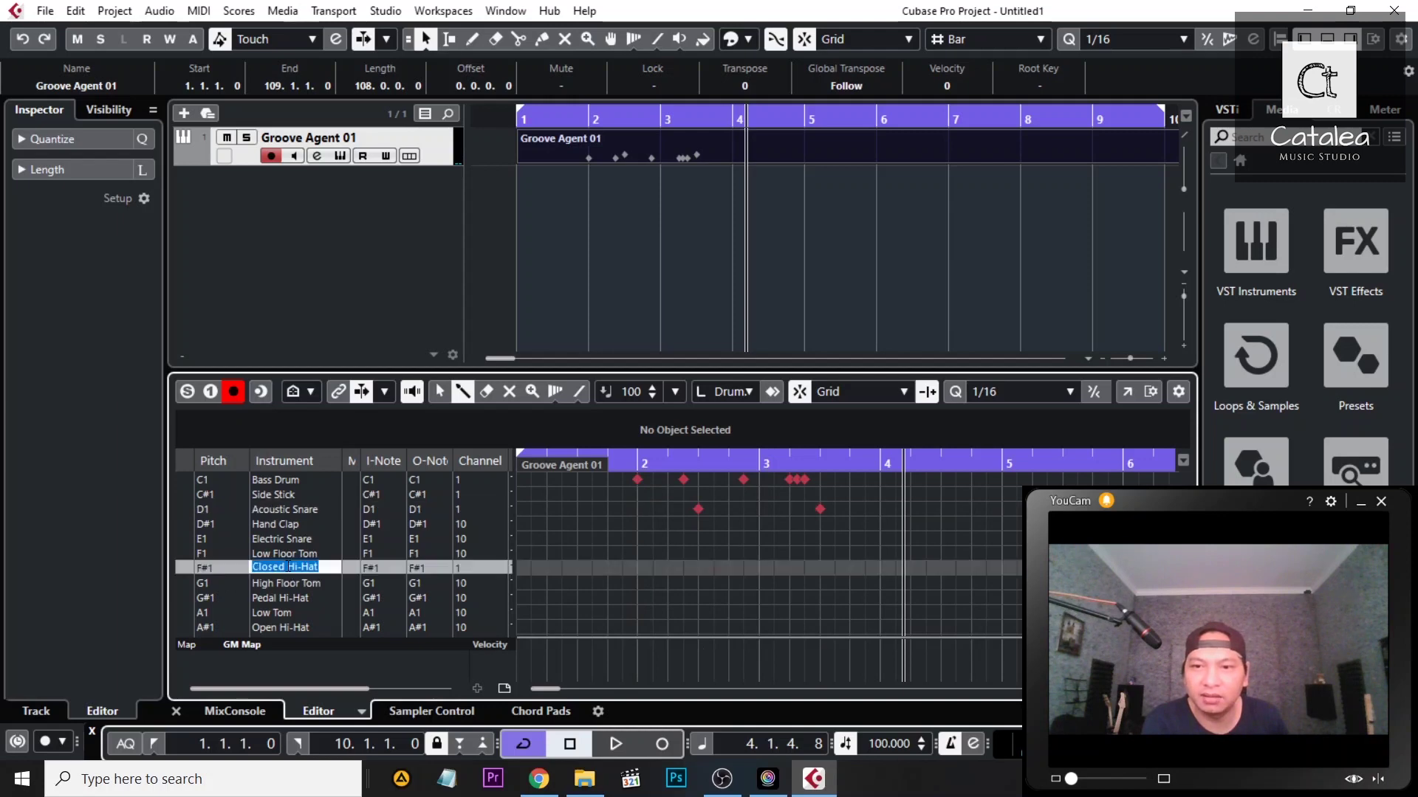
left_click(643, 570)
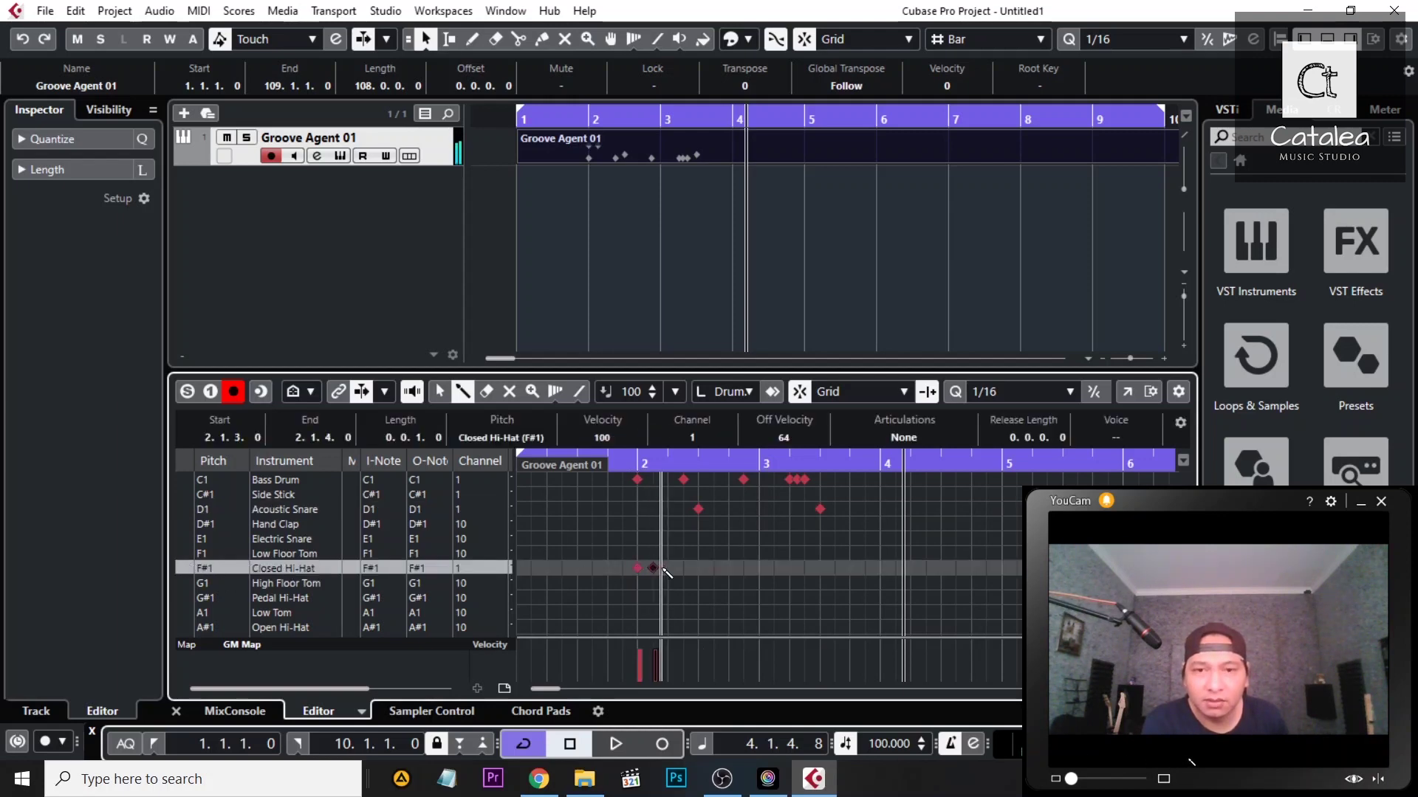
left_click(654, 568)
left_click(669, 568)
left_click(686, 569)
left_click(700, 569)
left_click(729, 568)
left_click(744, 569)
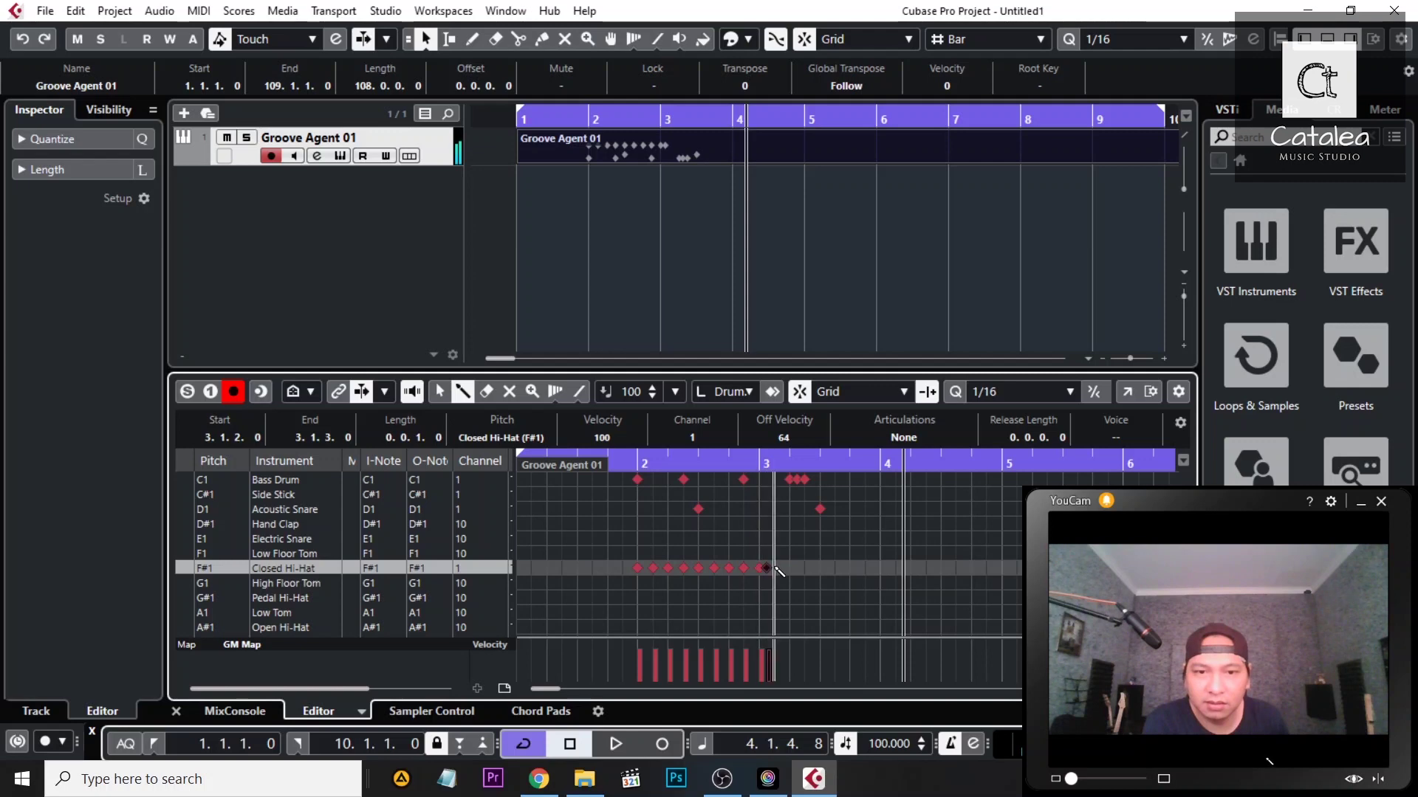
Continue the eighth-note Closed Hi-Hat line through bar 3, with the last hit at 3.4.3.
left_click(779, 569)
left_click(791, 569)
left_click(805, 569)
left_click(821, 568)
left_click(835, 569)
left_click(850, 569)
left_click(866, 569)
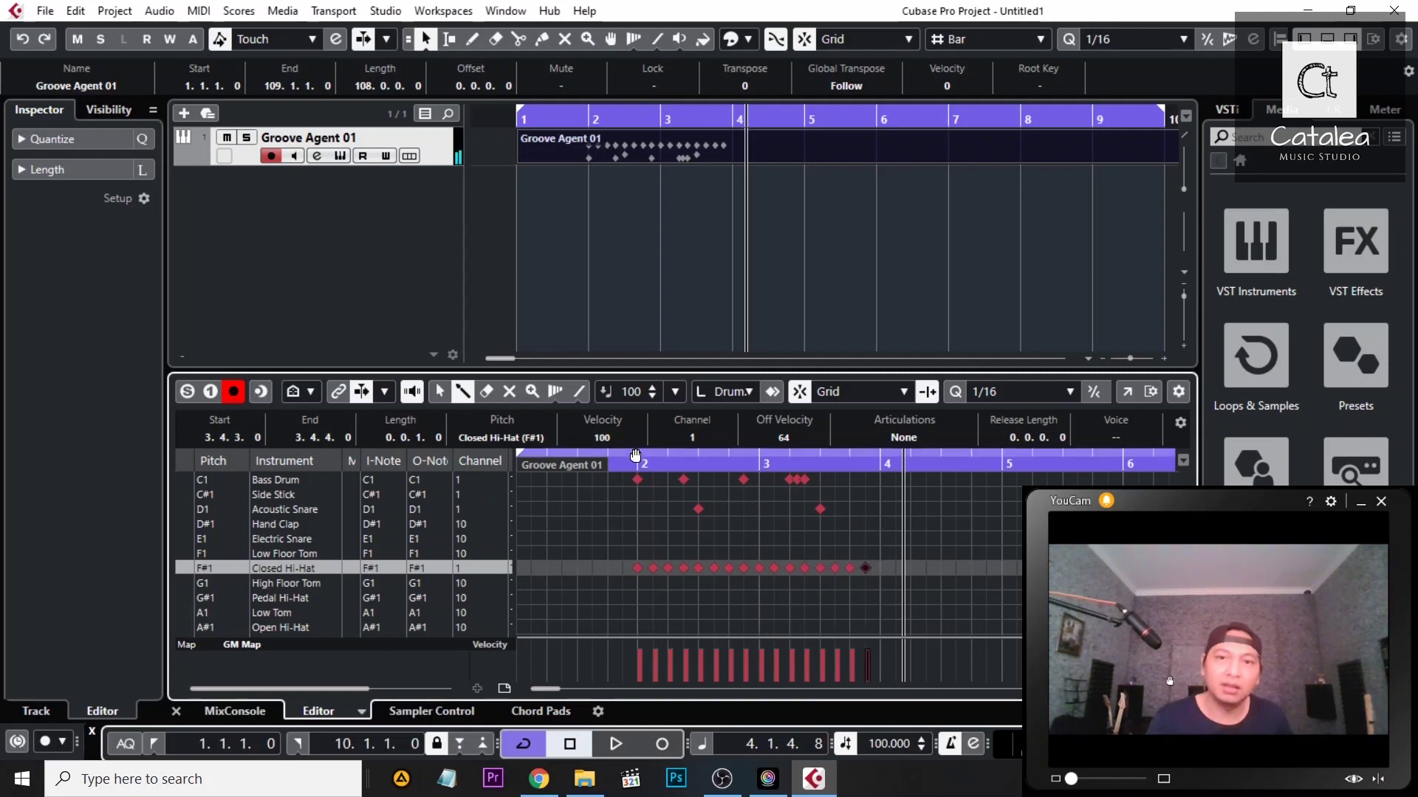
Play the pattern with its hi-hats from the end of bar 1, and return the playback position to 1.3.2.
left_click(609, 458)
key("space")
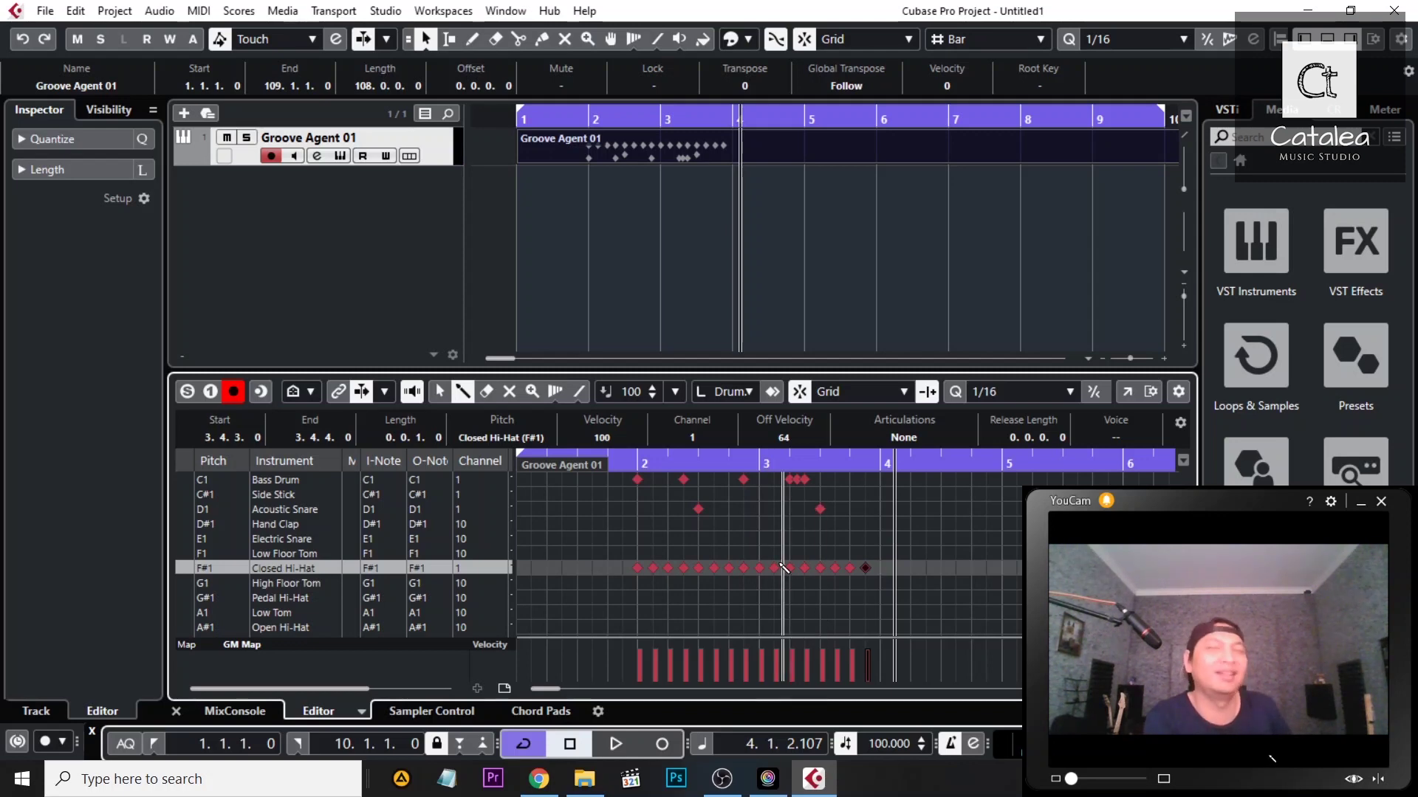
left_click(623, 463)
left_click(587, 463)
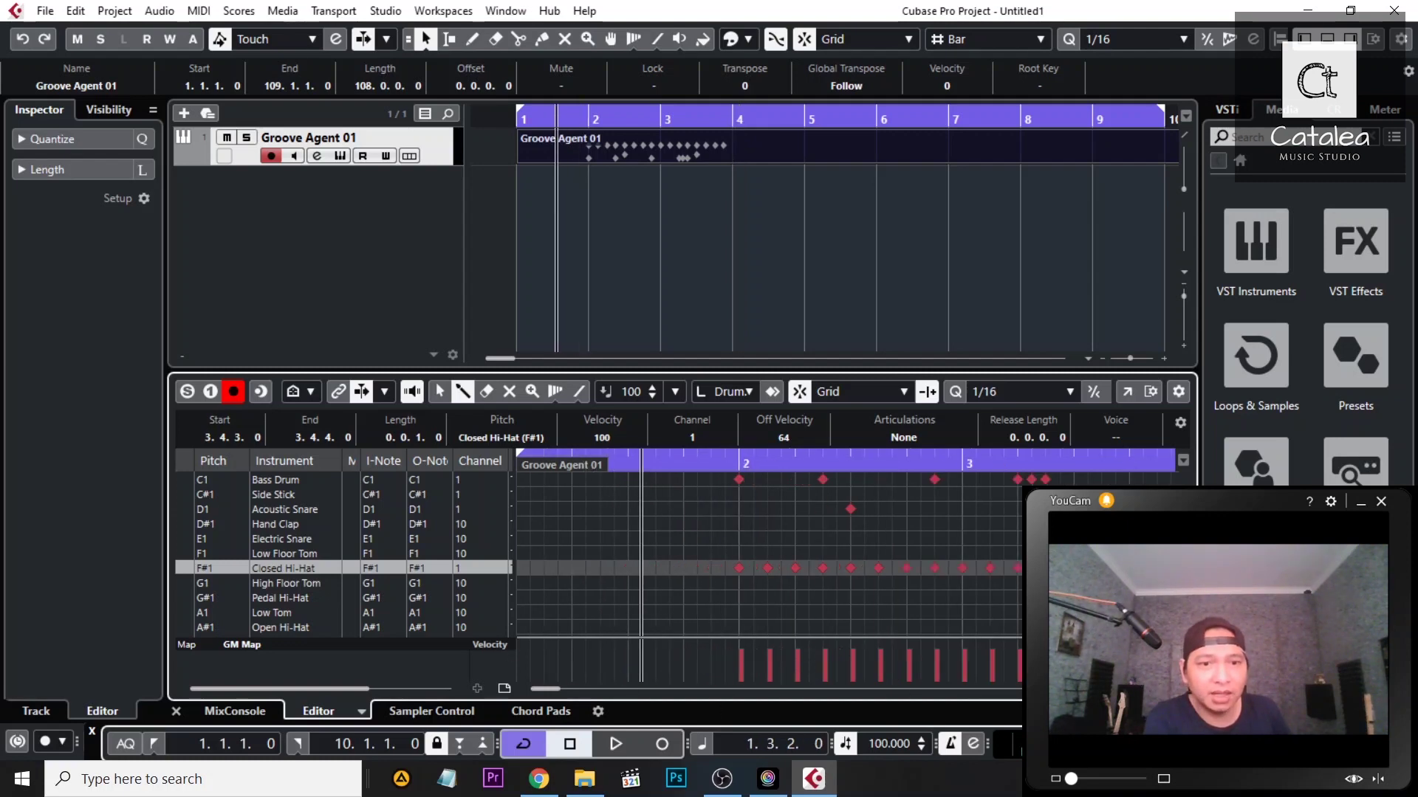
key("h")
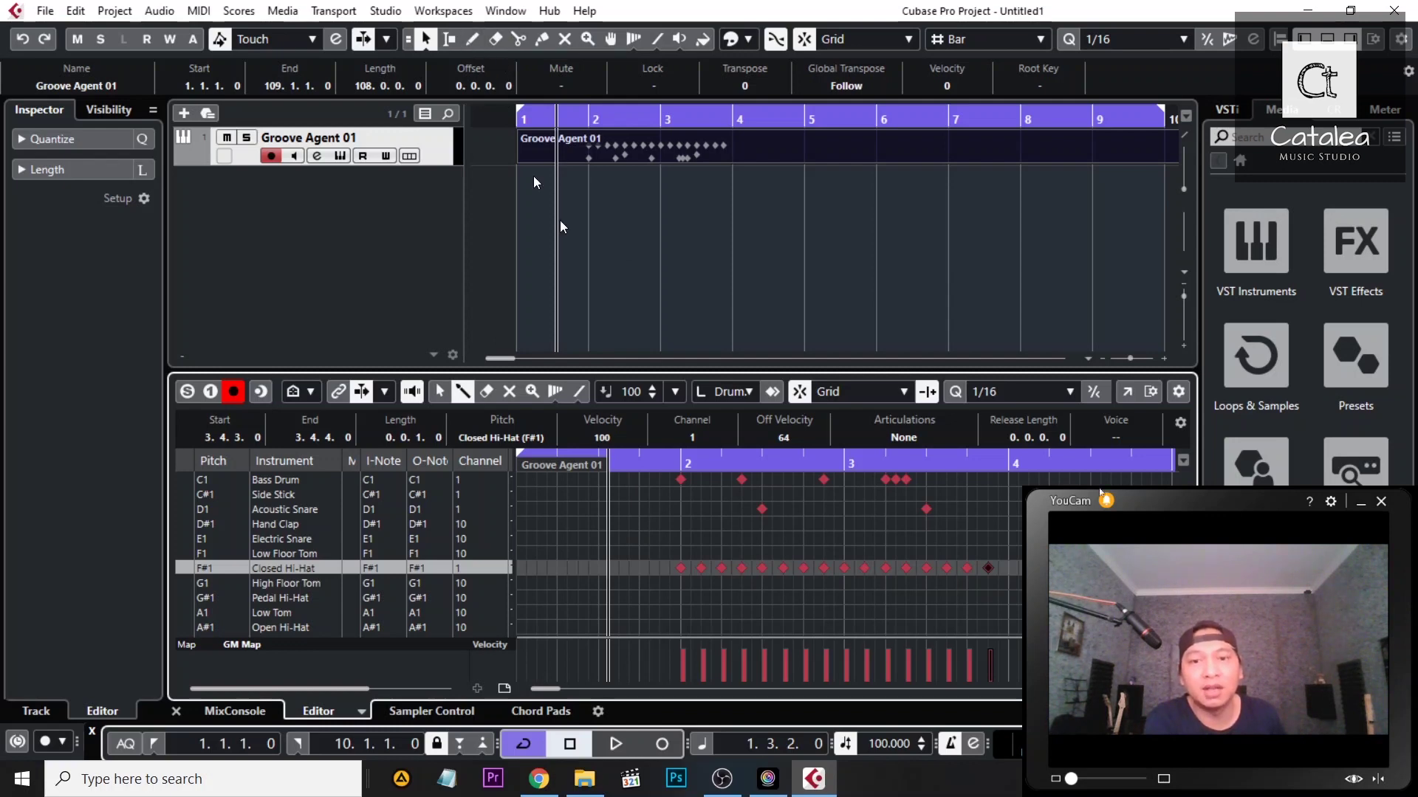
Lower the velocity of every second Closed Hi-Hat hit in bars 2 and 3, leaving the hits on the beats accented.
left_click(463, 392)
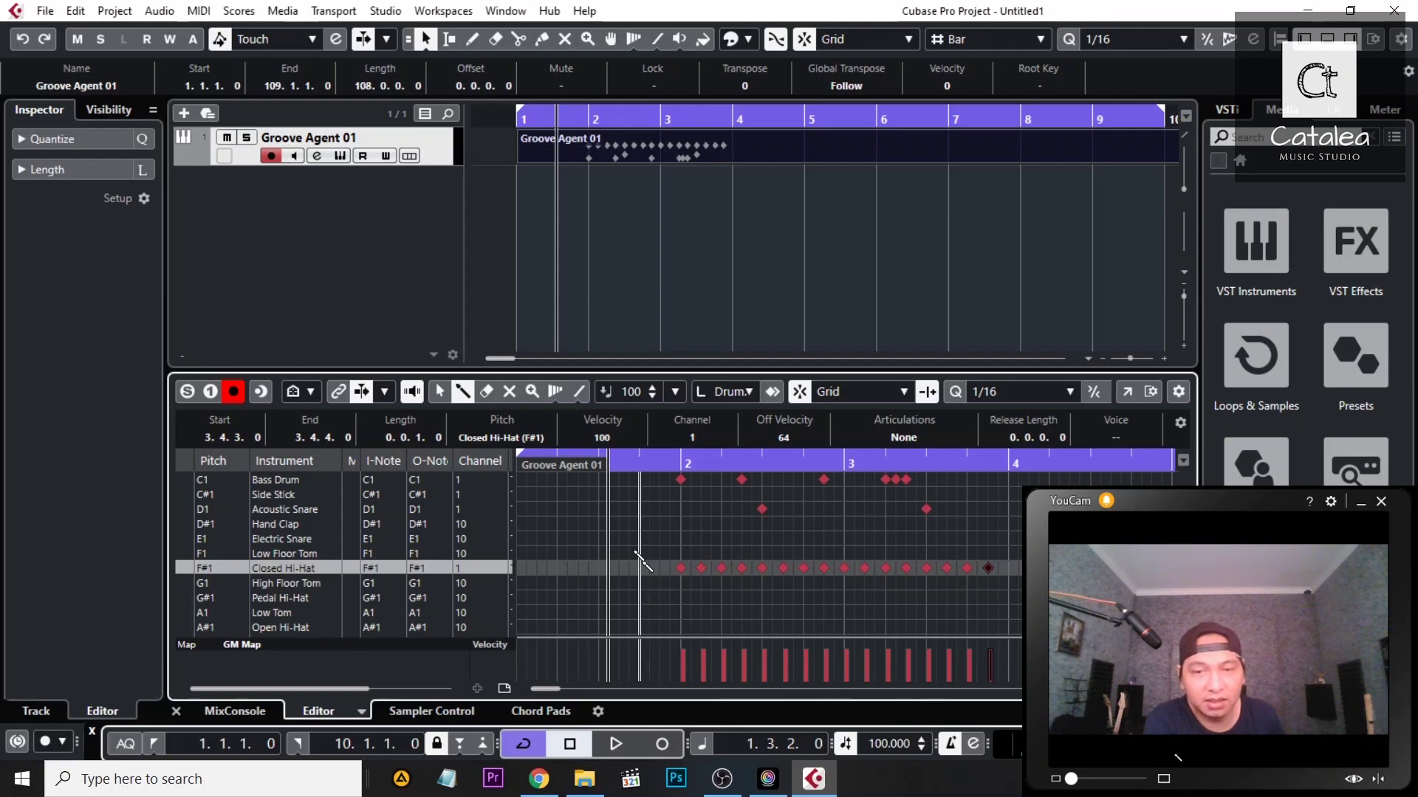
left_click(439, 392)
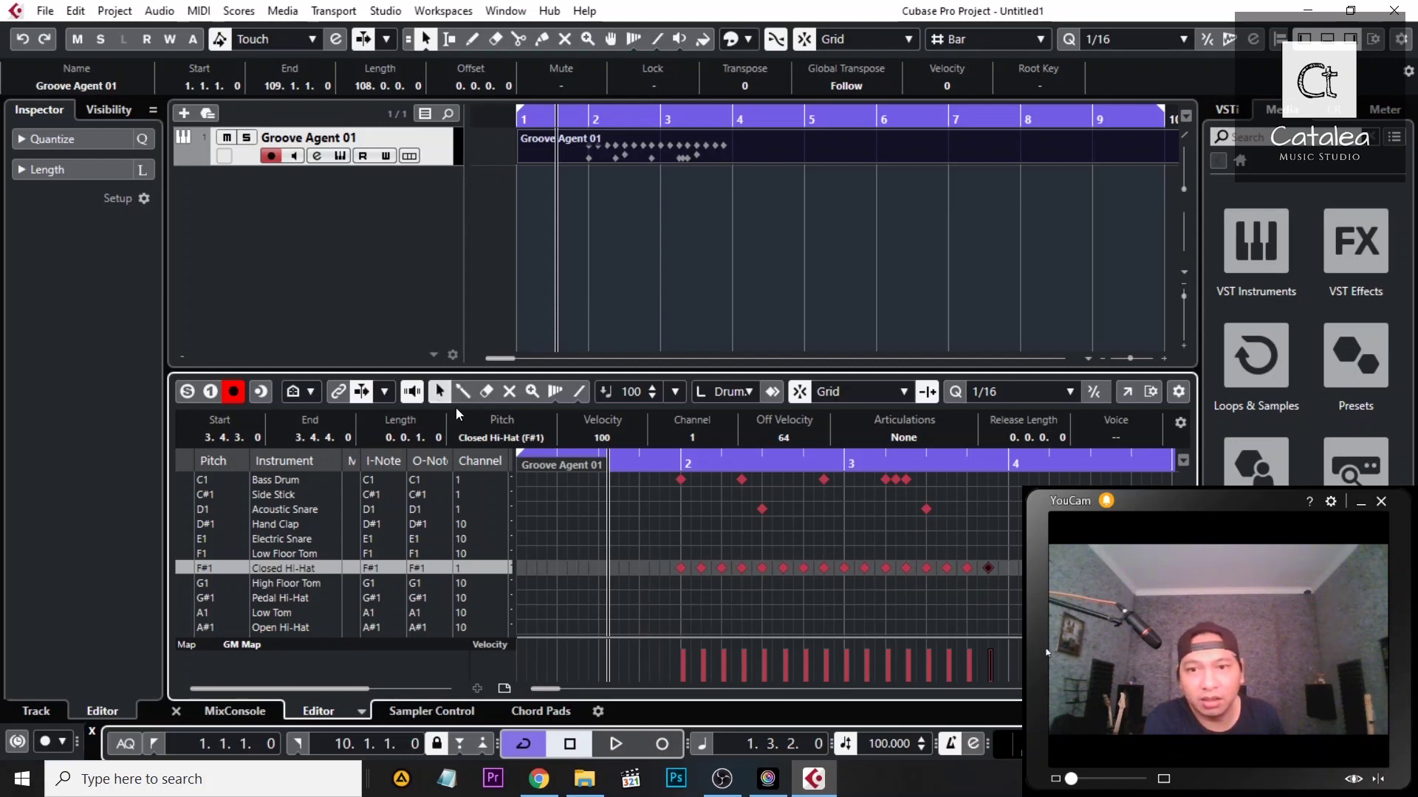
left_click(682, 570)
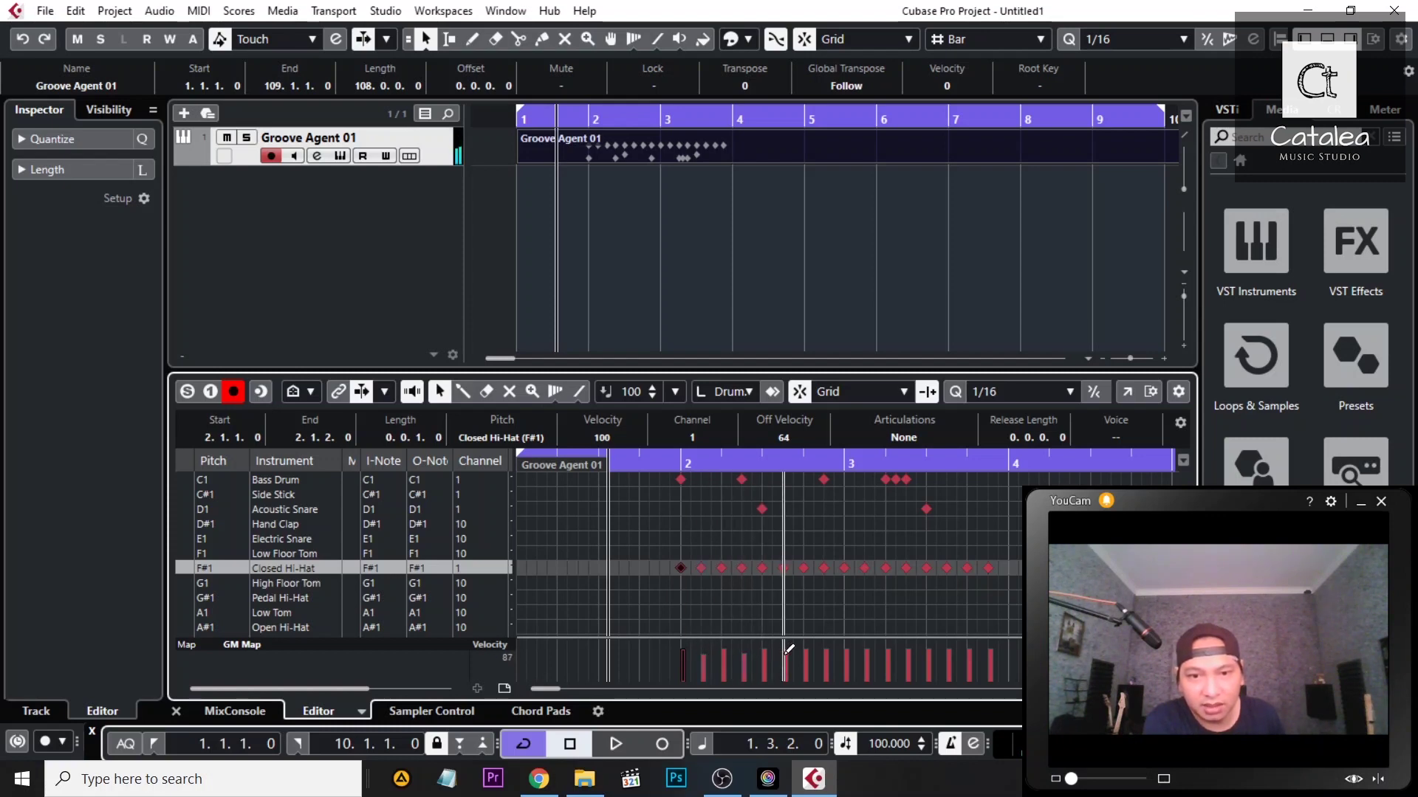
left_click(827, 655)
left_click(865, 654)
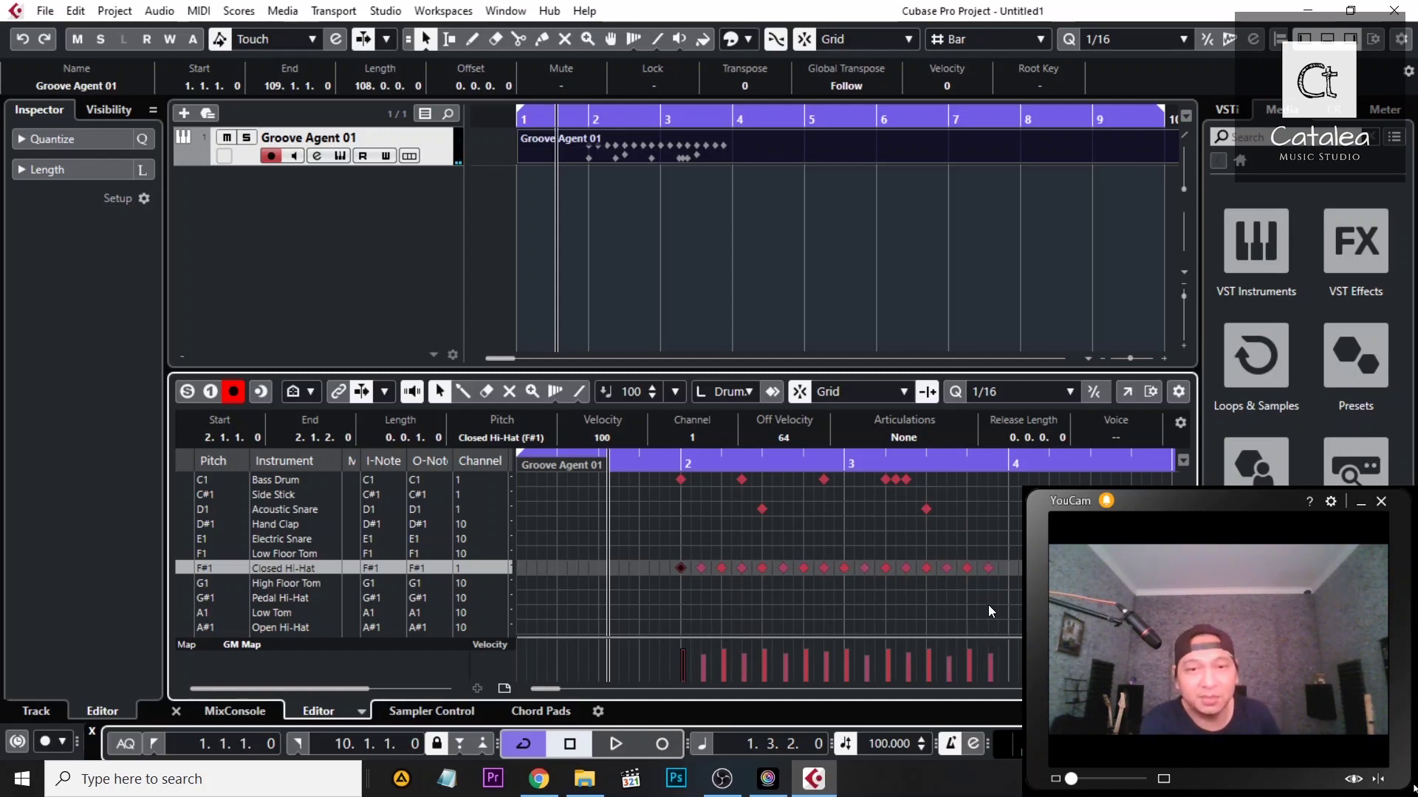
Vary the Bass Drum and Acoustic Snare velocities, lowering the Bass Drum hit at 2.2.3 to 78, and play the pattern.
left_click(742, 479)
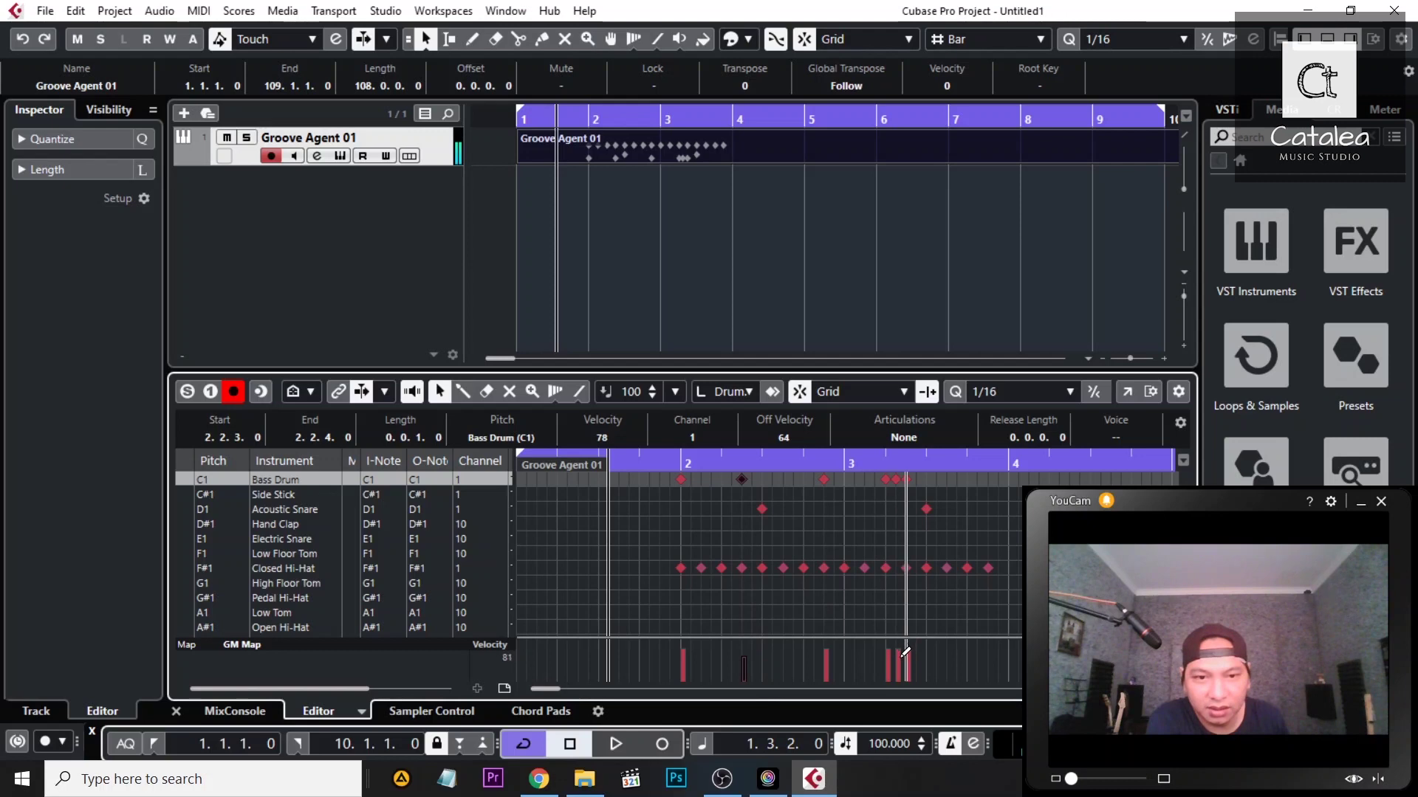
left_click(763, 510)
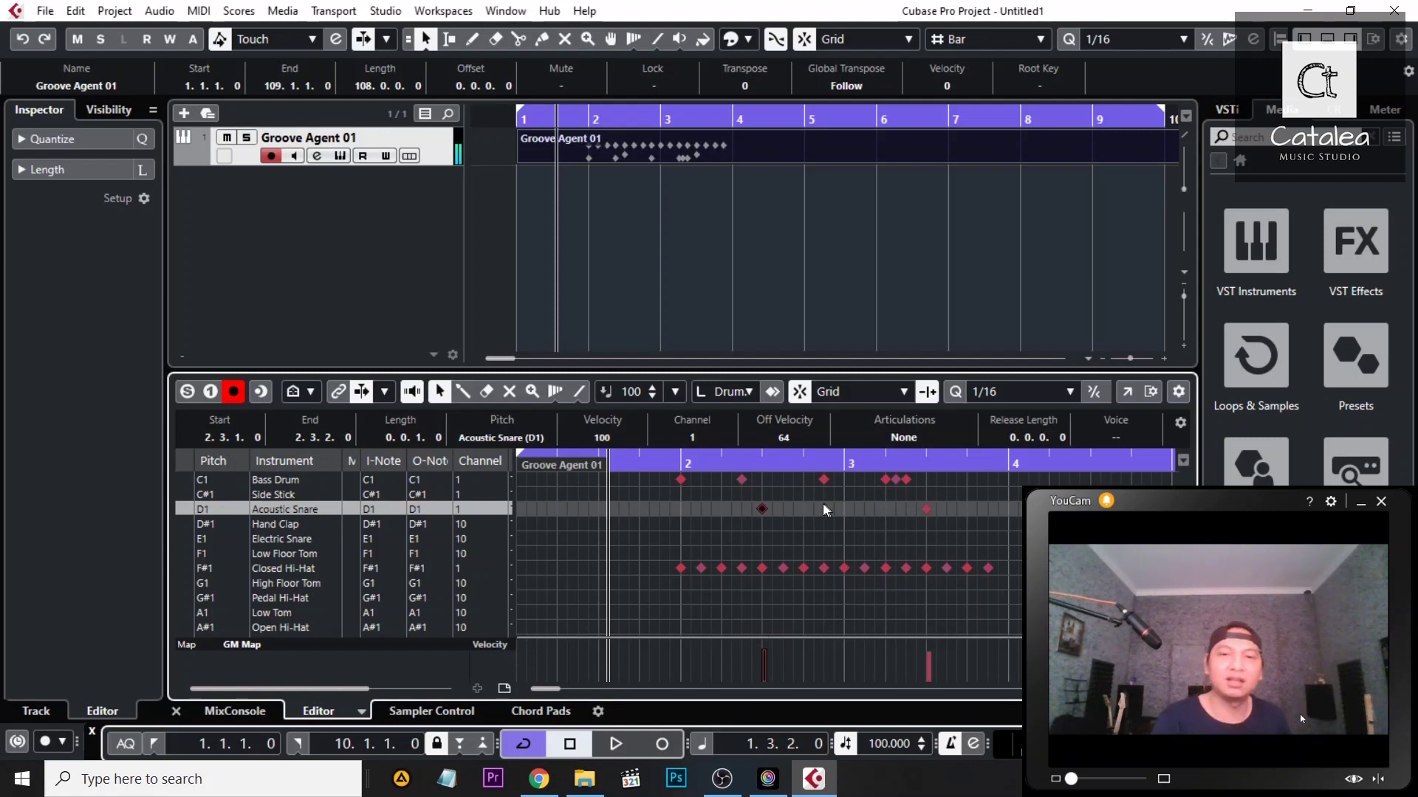
key("space")
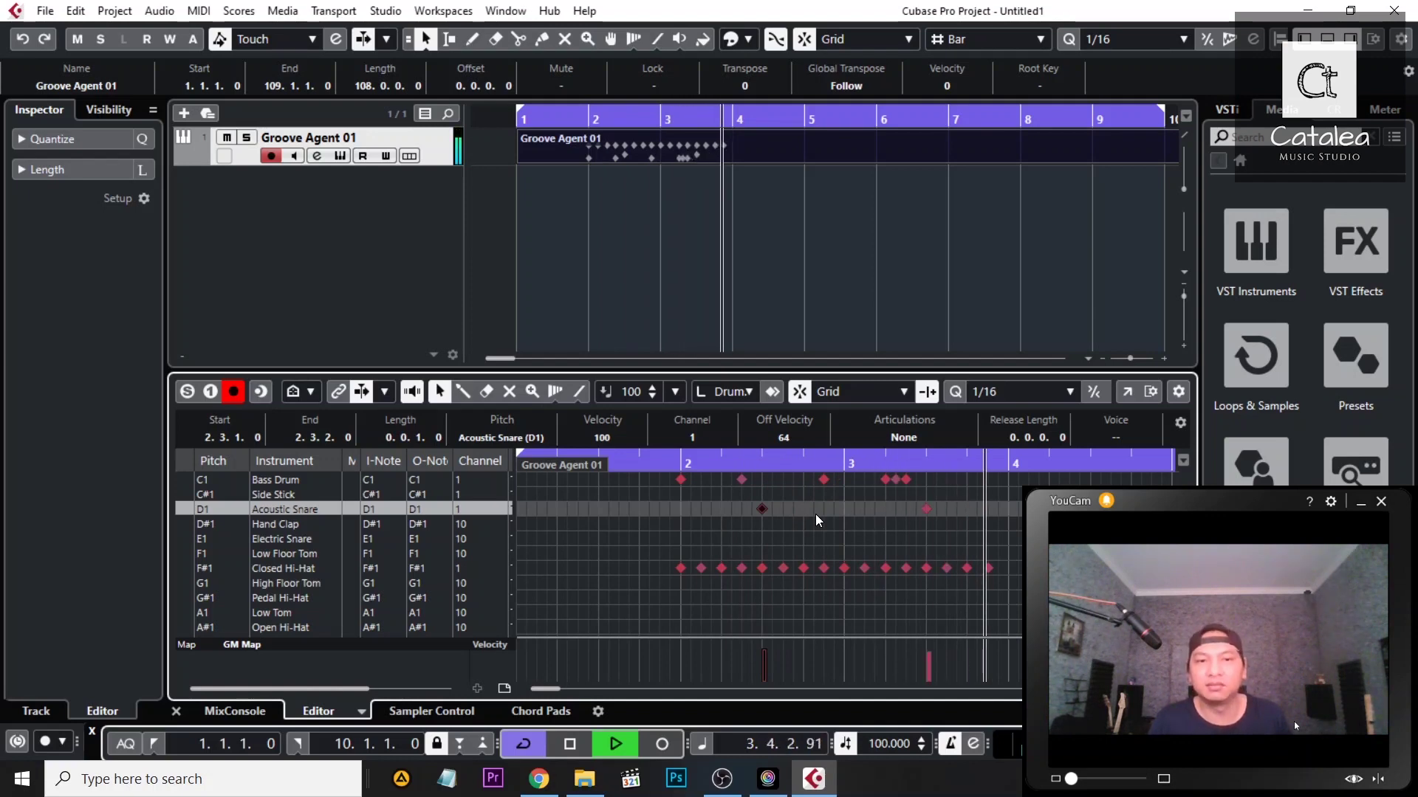
key("space")
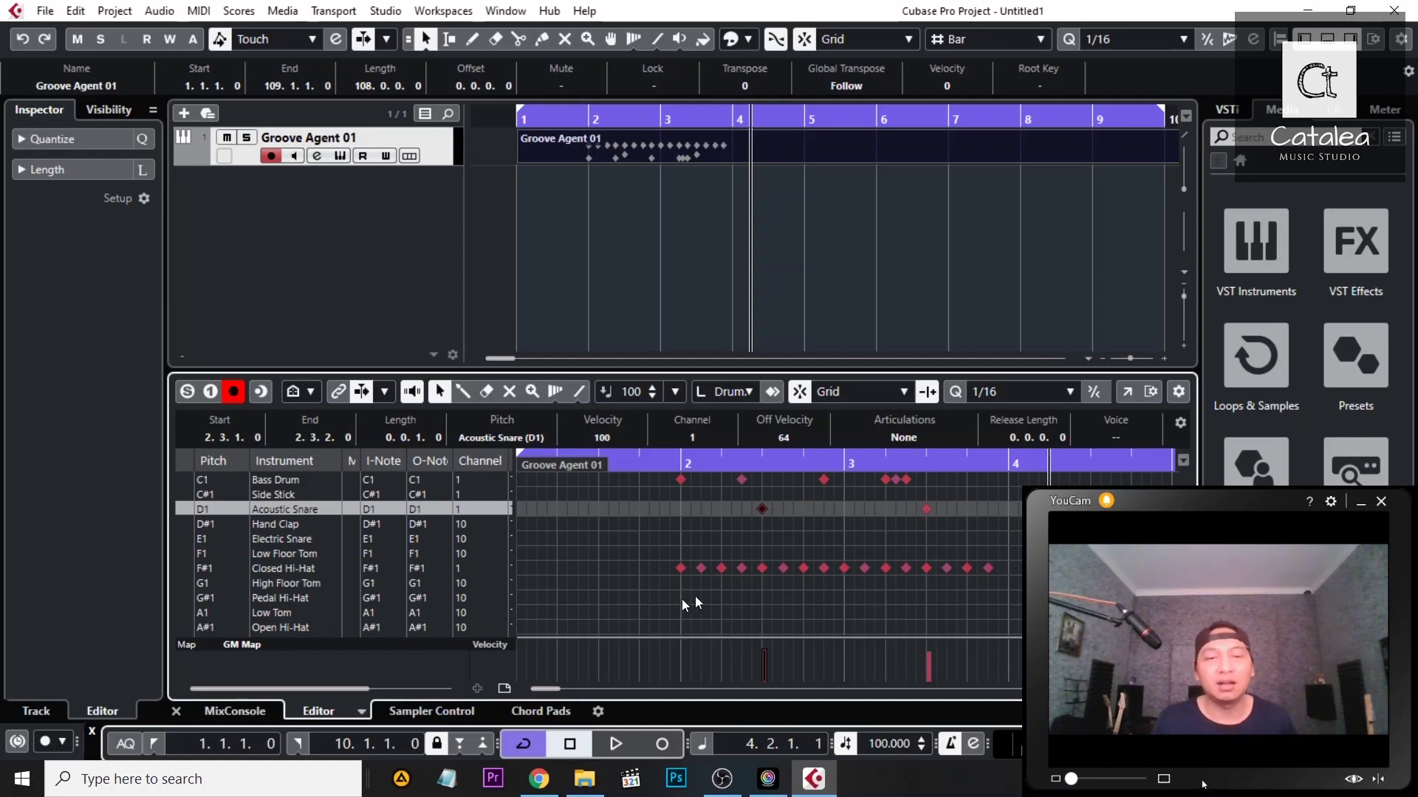
Copy all notes of bars 2 and 3 to 4.1.1 and play the extended pattern from bar 2.
left_click_drag(997, 588, 683, 489)
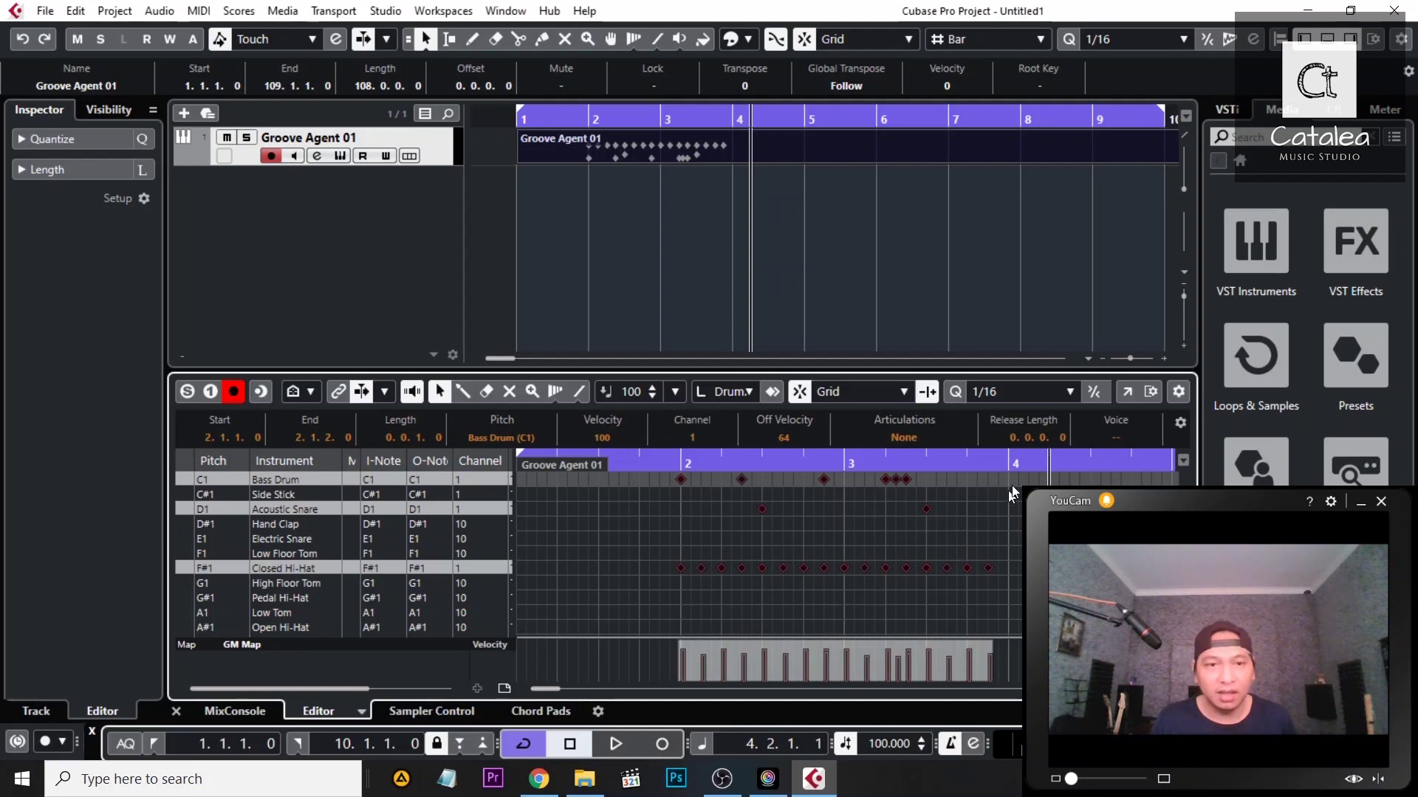
left_click(1011, 464)
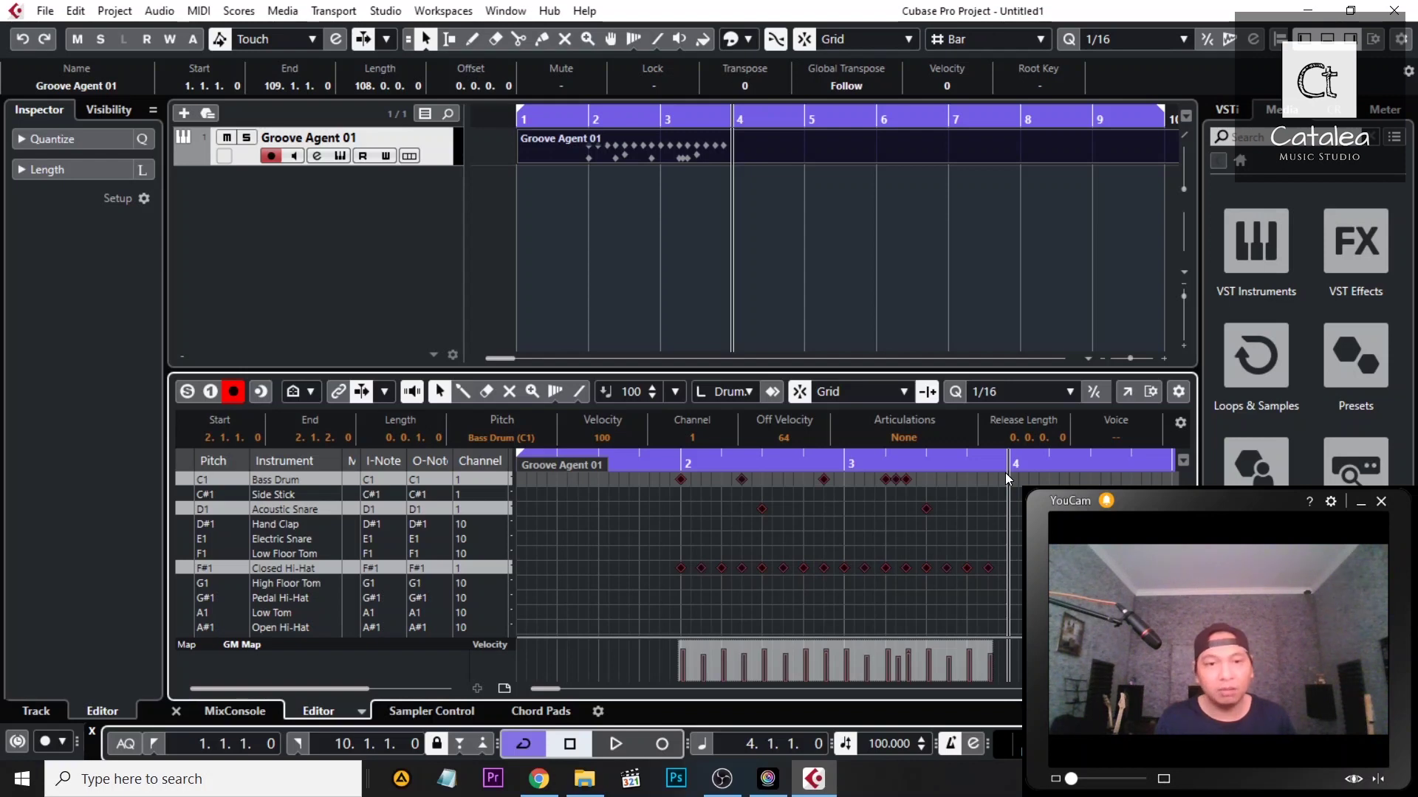
key("ctrl+v")
left_click(681, 463)
key("space")
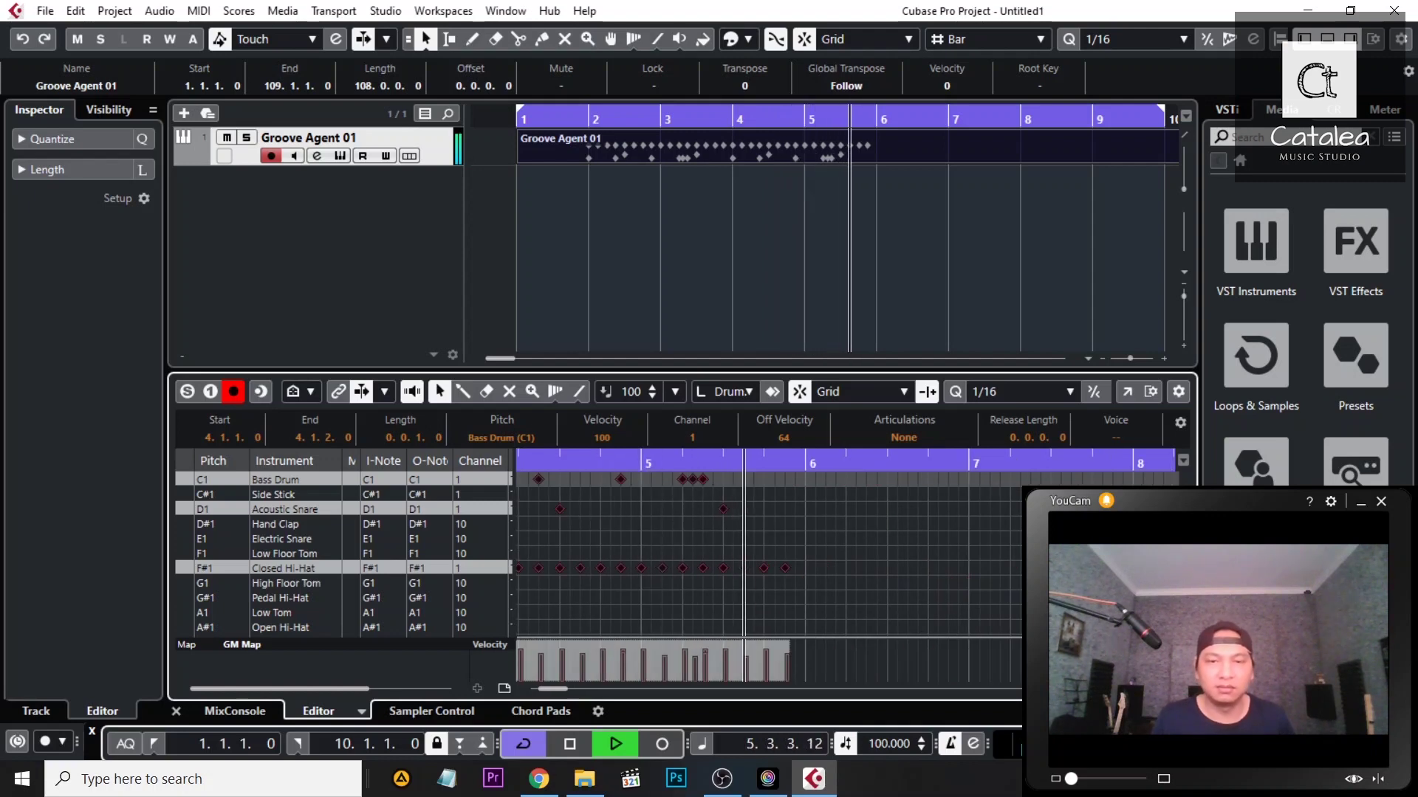
key("space")
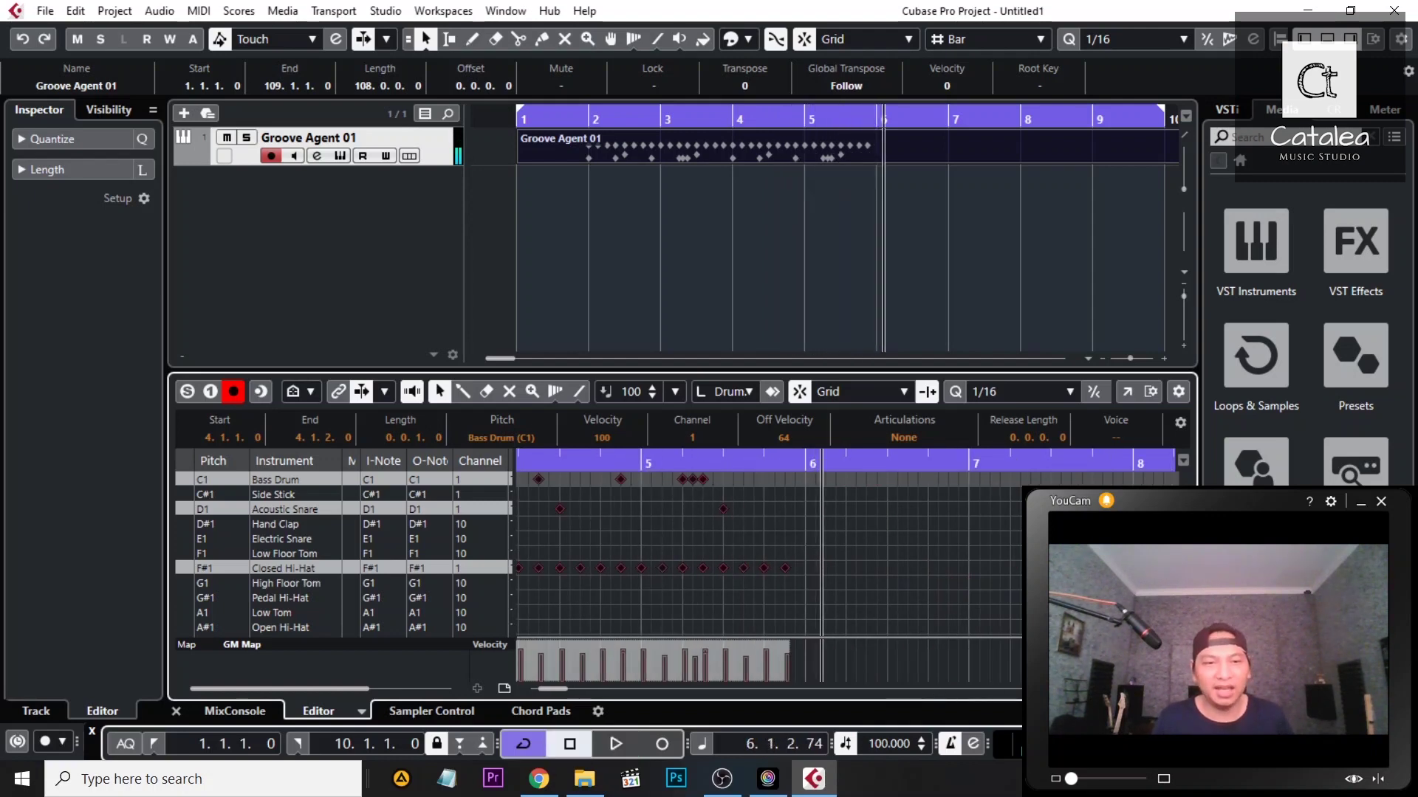
Add a short Acoustic Snare fill on beat 4 of bar 5, ending with Bass Drum and Closed Hi-Hat hits at 6.1.1.
left_click(858, 582)
key("8")
scroll(742, 607, "left", 5)
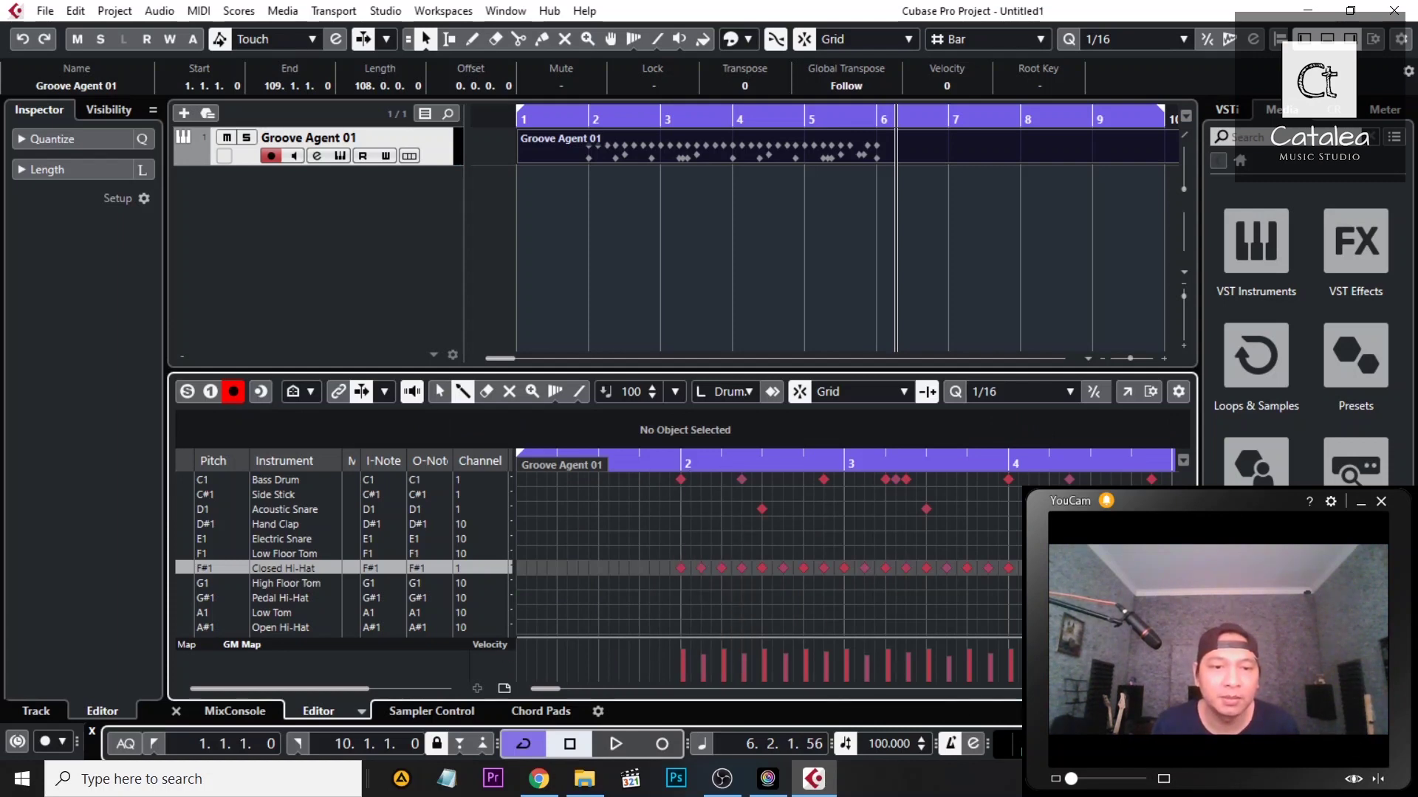
key("g")
key("g")
key("h")
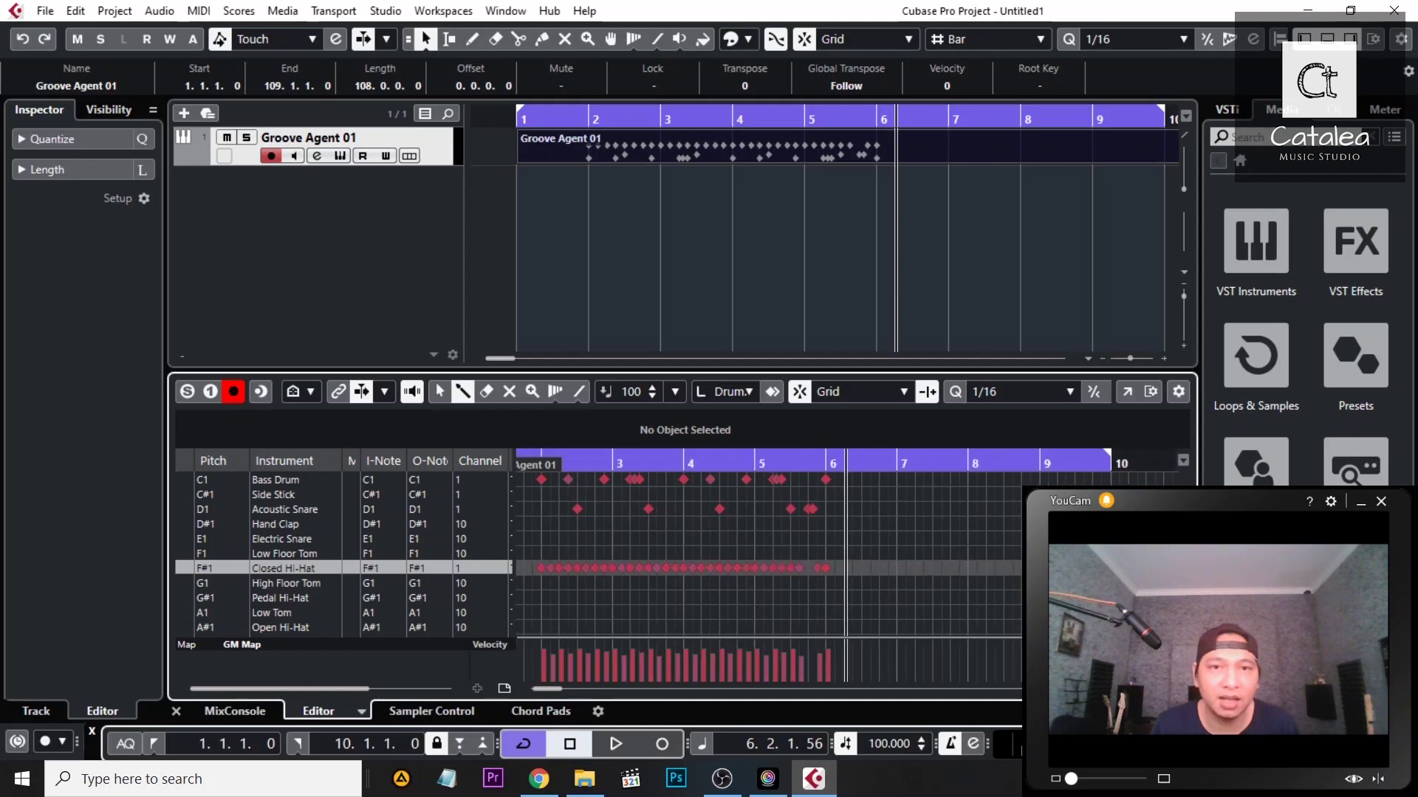
key("g")
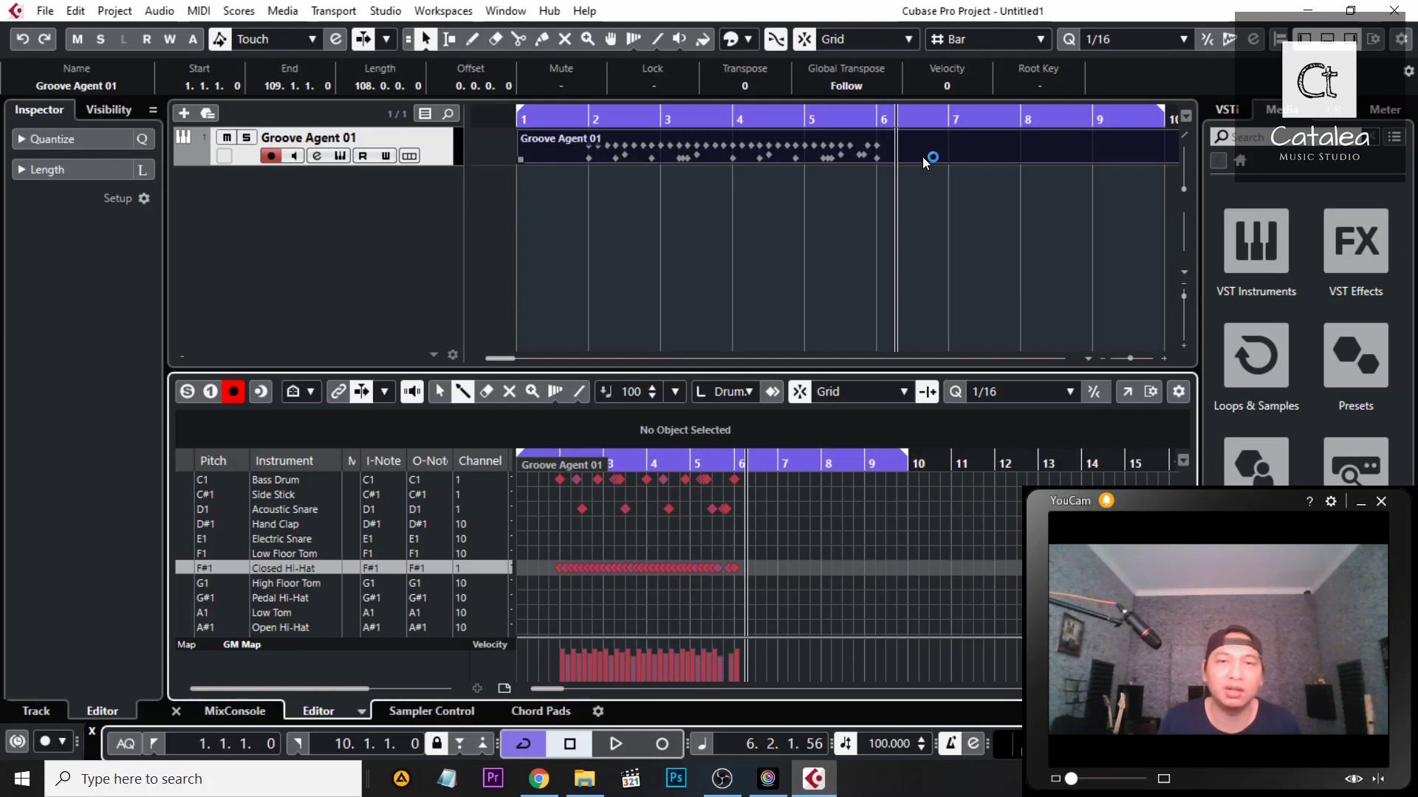
Open the Groove Agent instrument window from its track and move it clear of the drum pattern.
left_click(665, 316)
key("g")
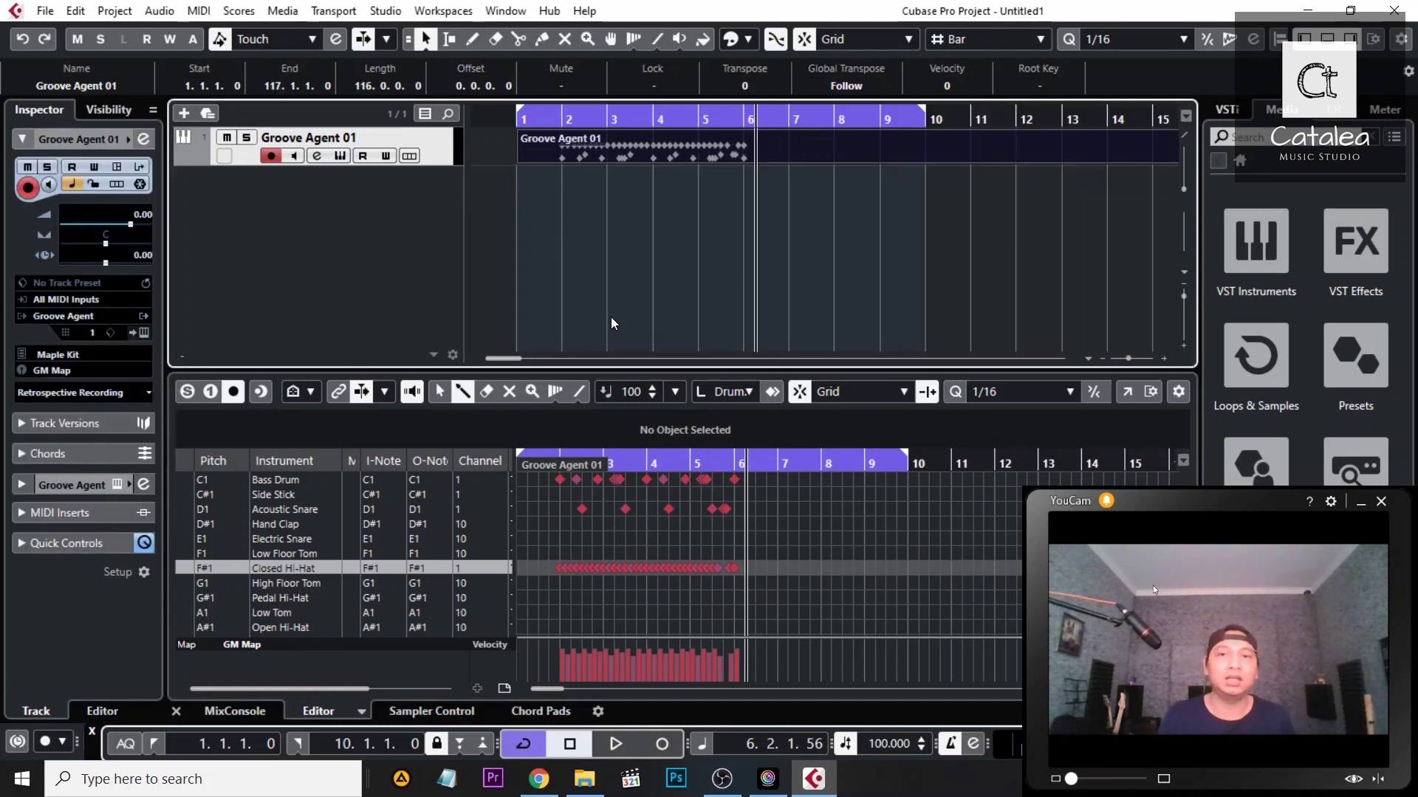
left_click(140, 336)
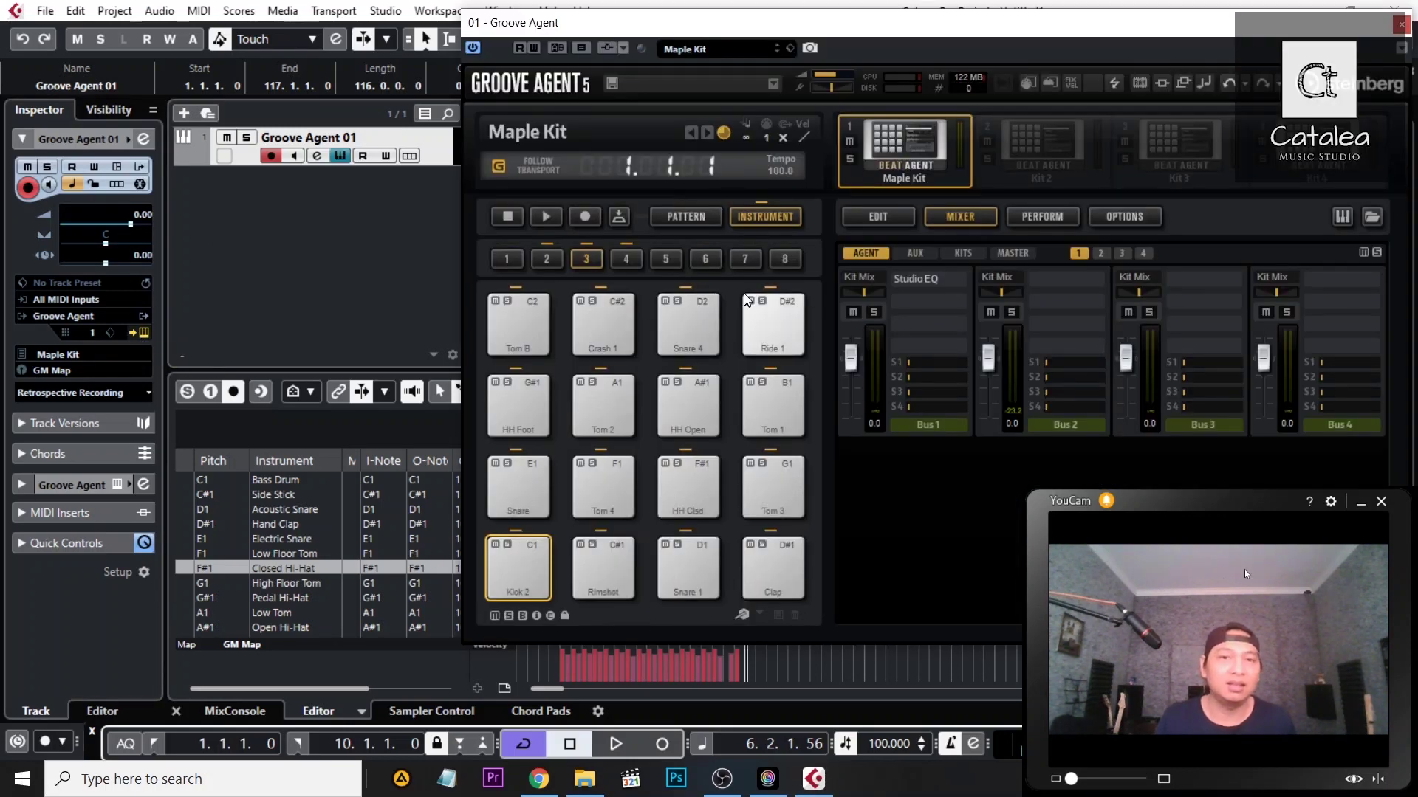
left_click_drag(908, 25, 1266, 58)
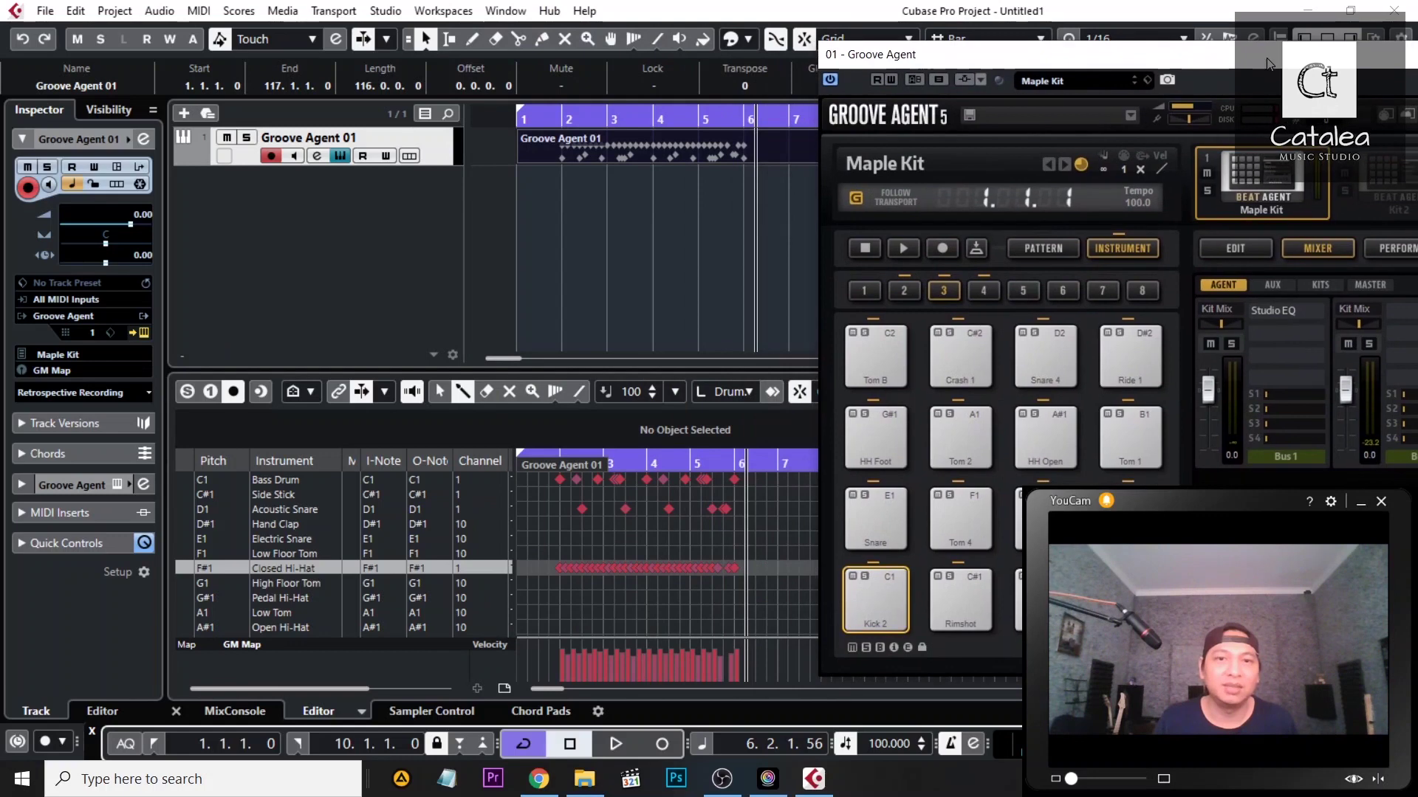
Close the Groove Agent window and set the left and right locators to 2.1.1 and 6.1.1.
left_click(563, 455)
left_click_drag(606, 459, 582, 458)
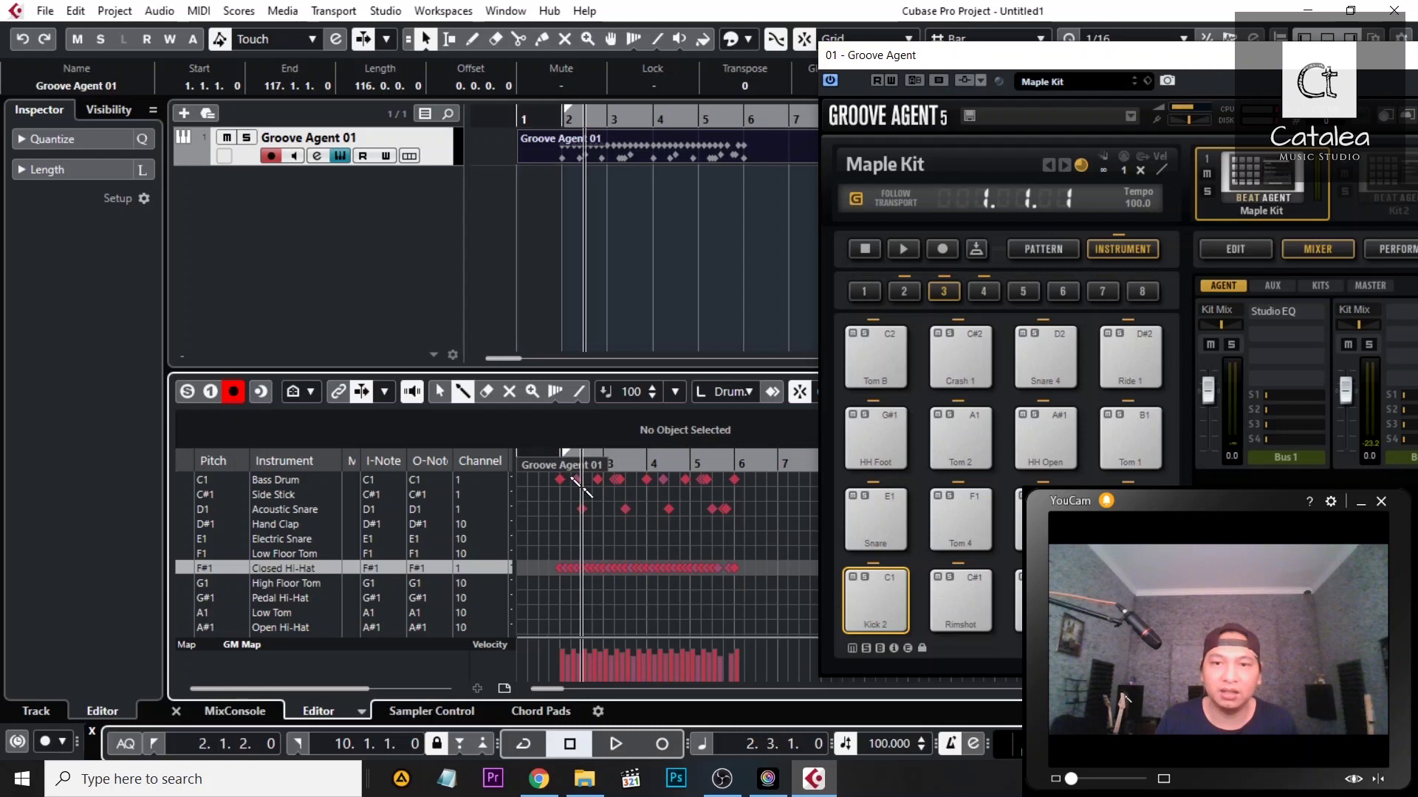
left_click_drag(1270, 54, 628, 6)
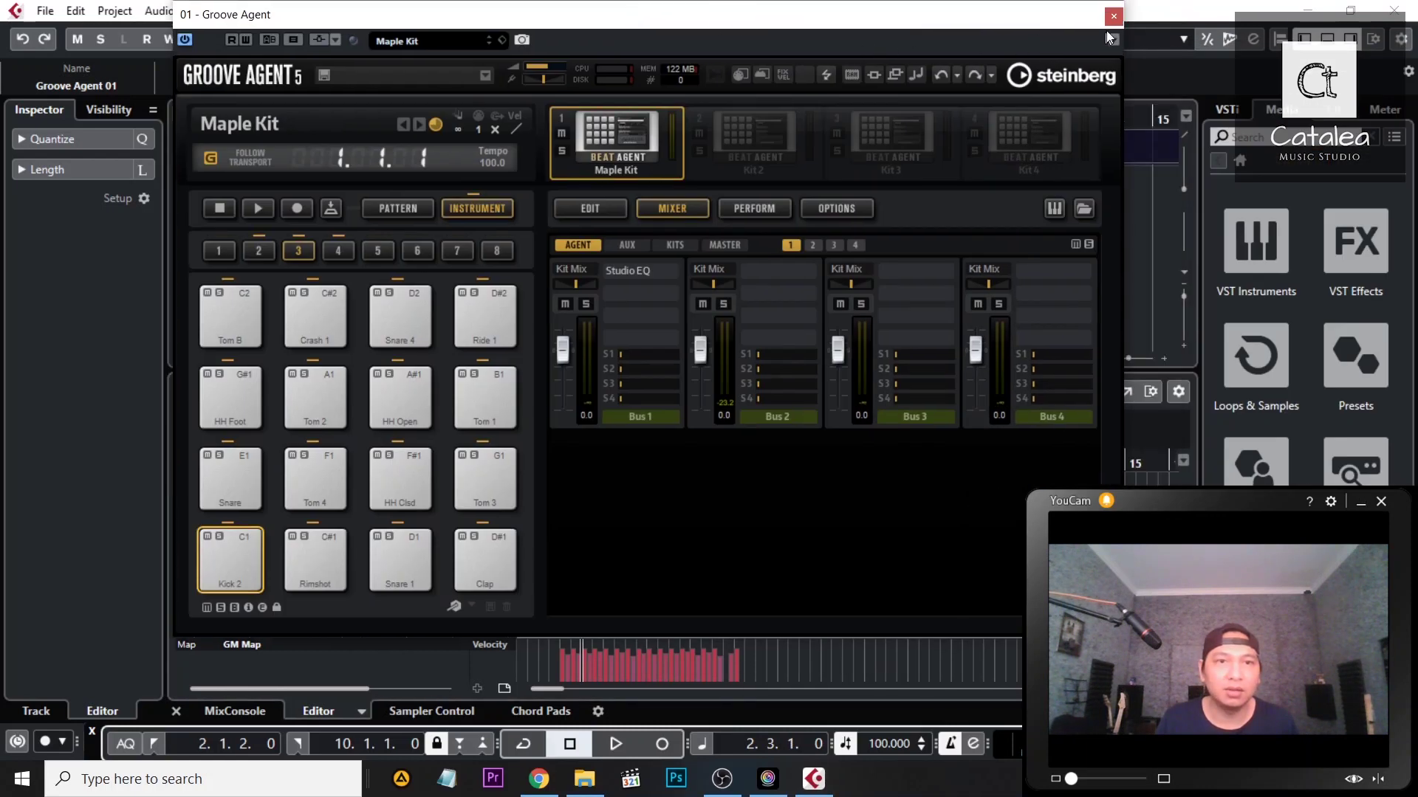
left_click(1114, 11)
left_click_drag(907, 452, 758, 446)
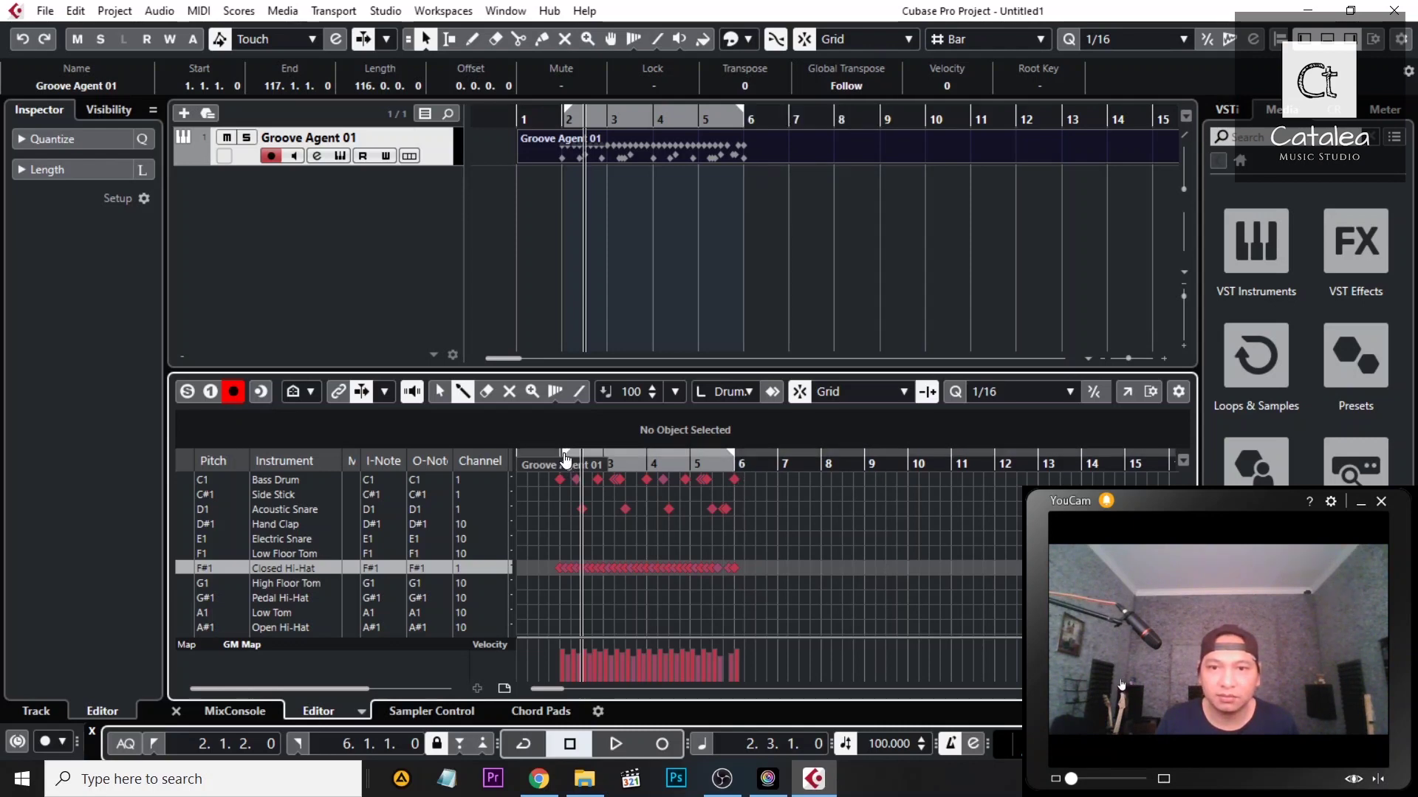
left_click_drag(563, 461, 560, 462)
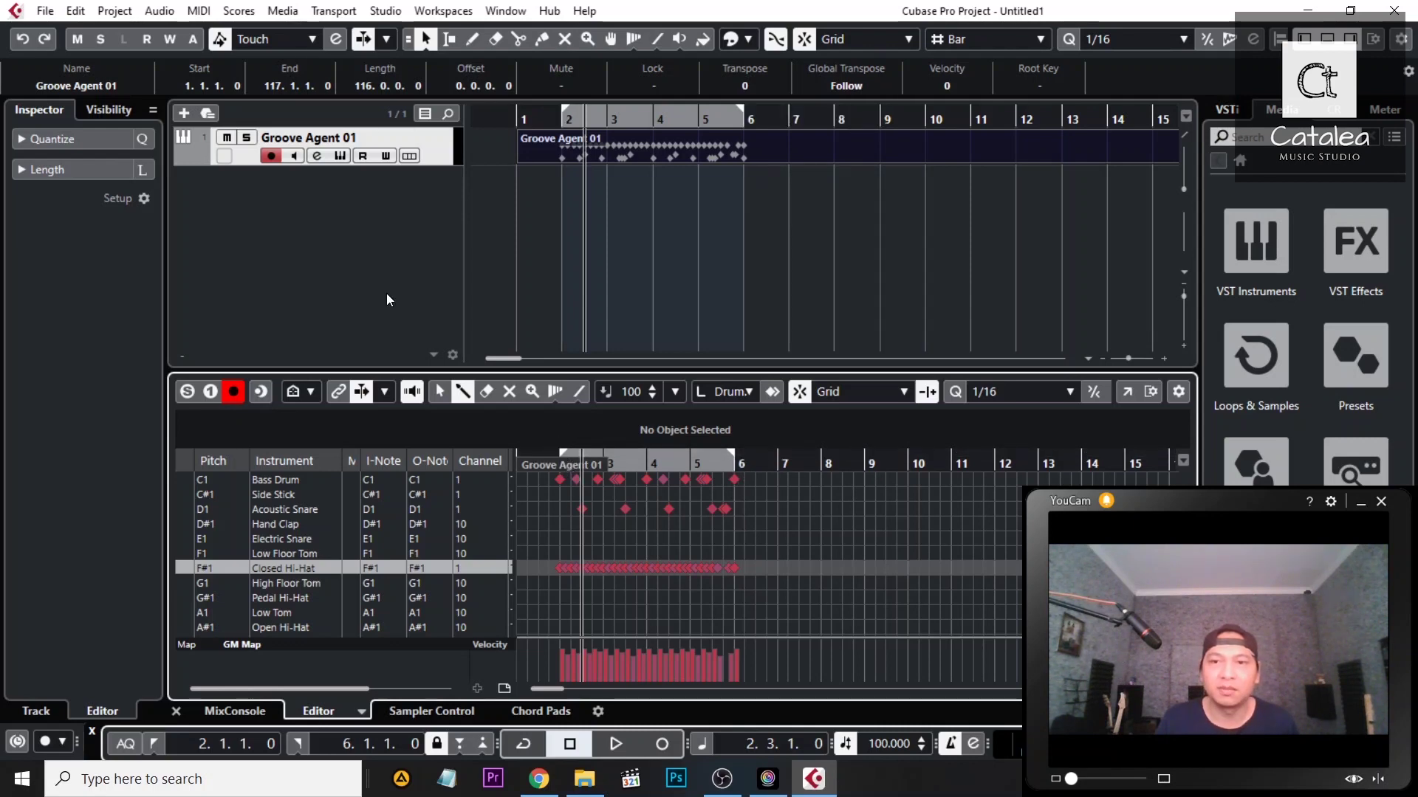
Activate cycle playback and start playing from 1.4.4, just before the loop.
left_click(538, 746)
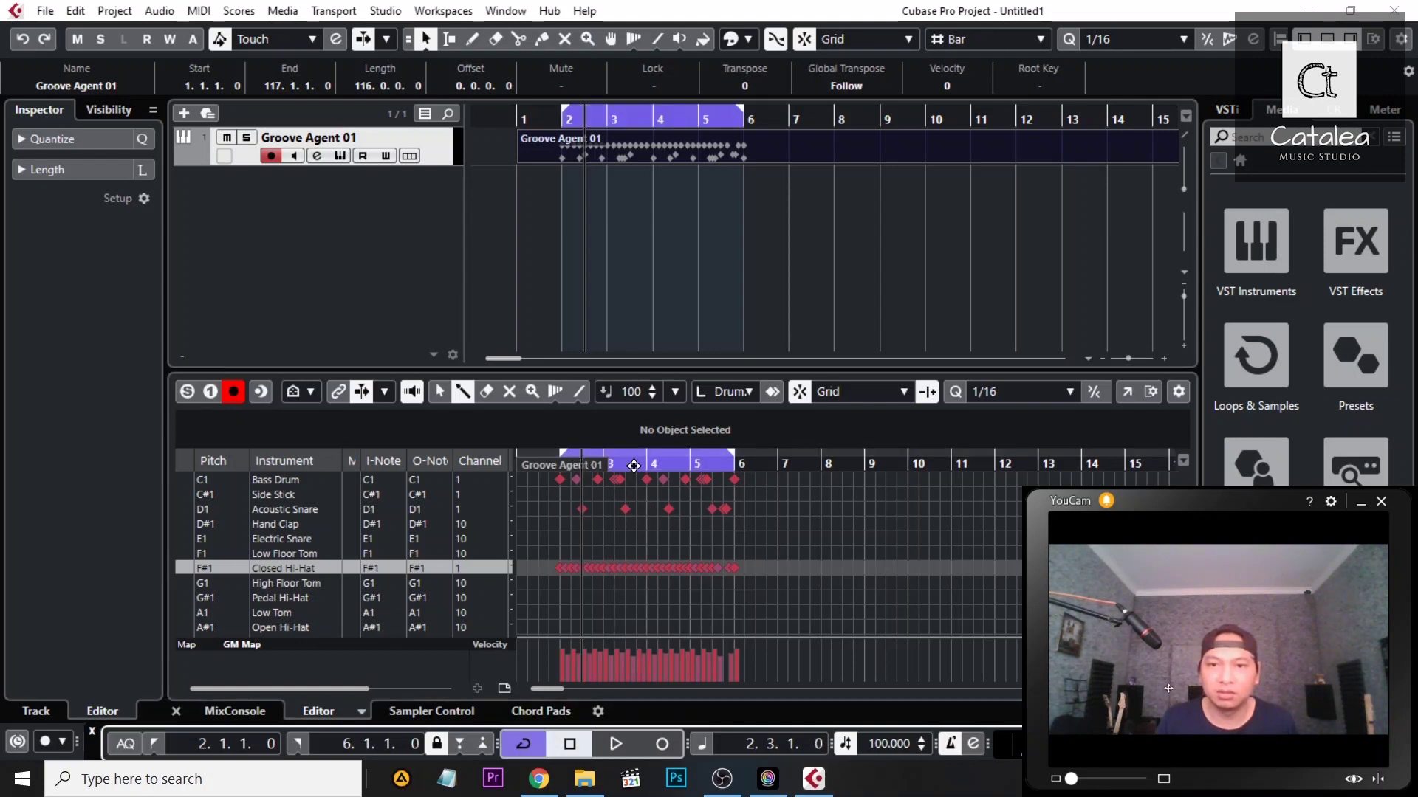
left_click_drag(617, 461, 556, 465)
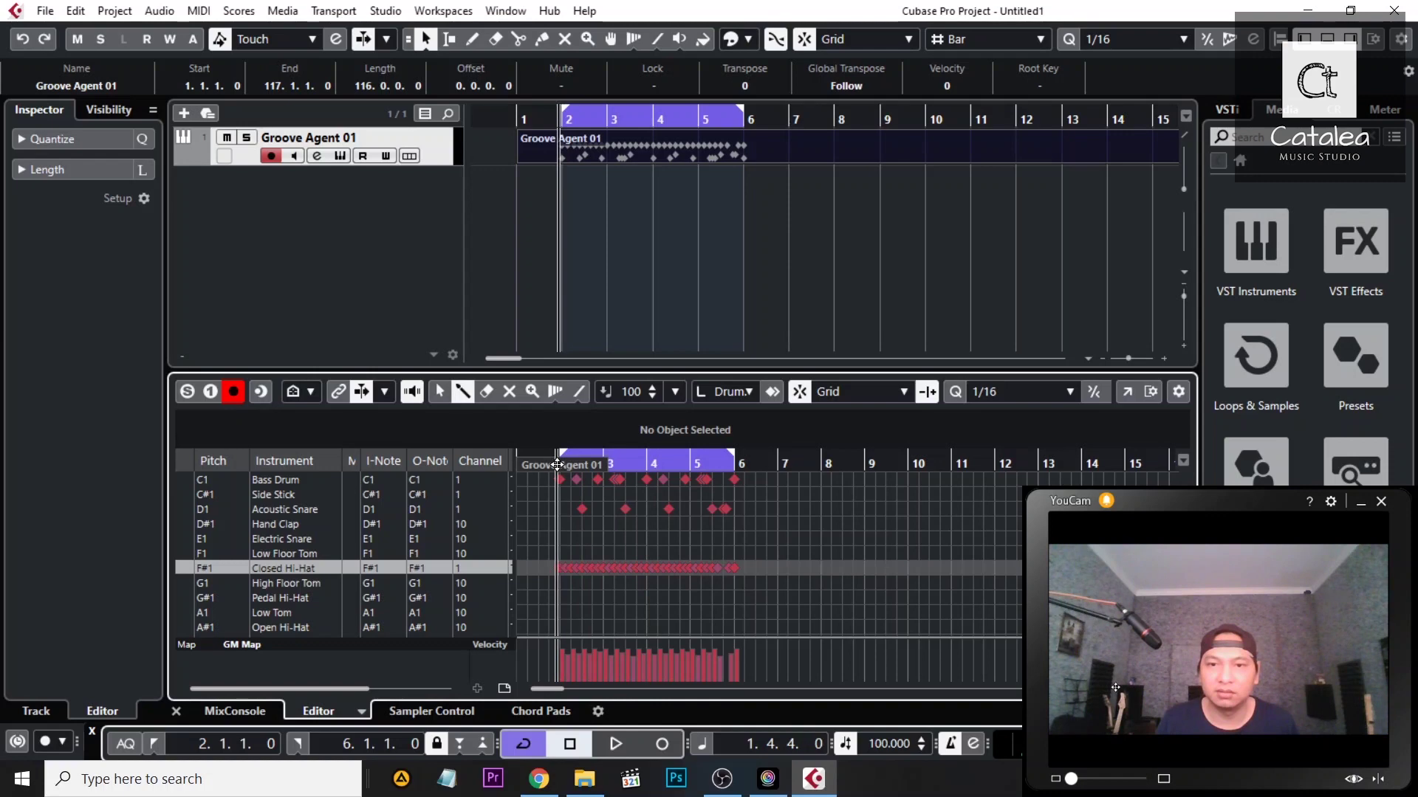
key("space")
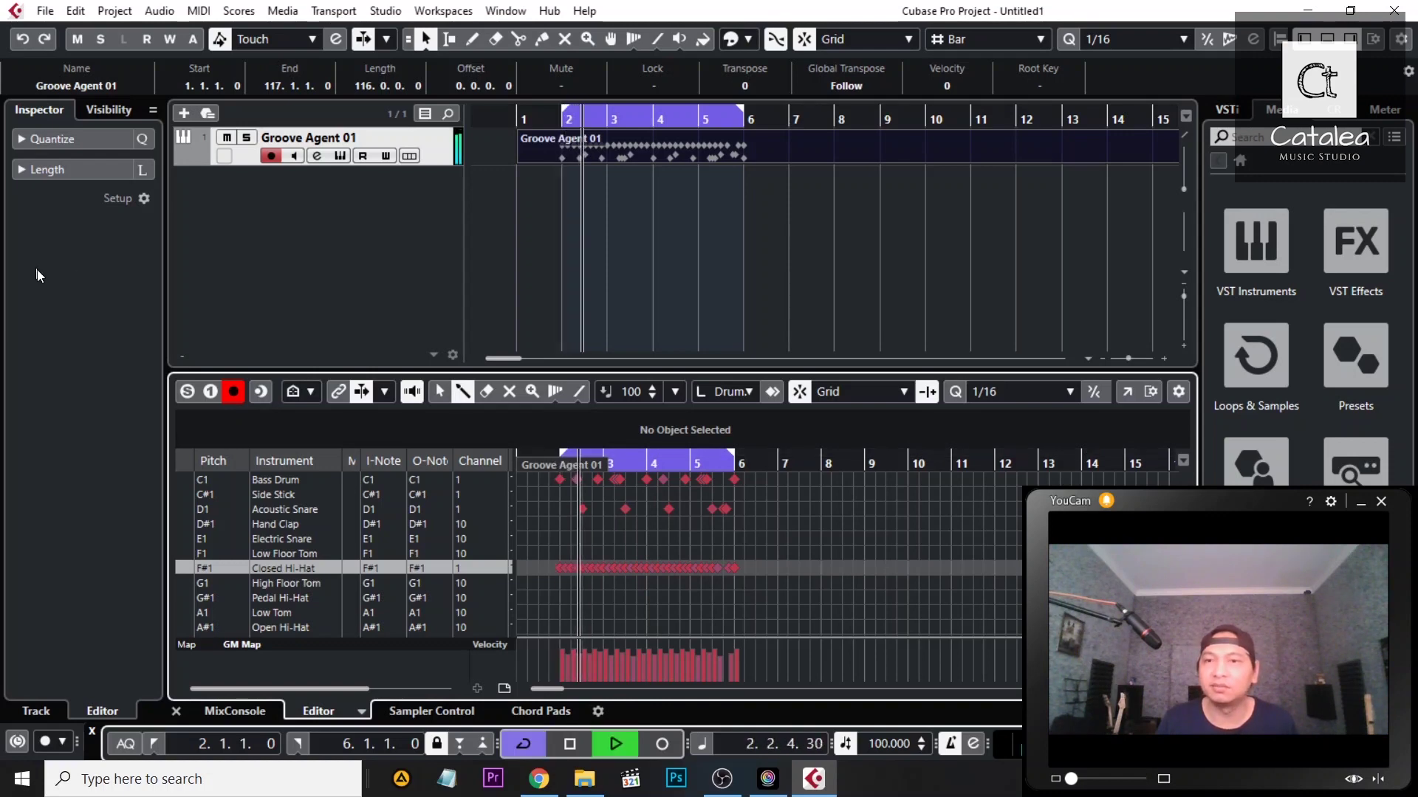
Reopen the Groove Agent instrument window during playback and lower the Bus 1 kit mix level to -1.8.
left_click(449, 156)
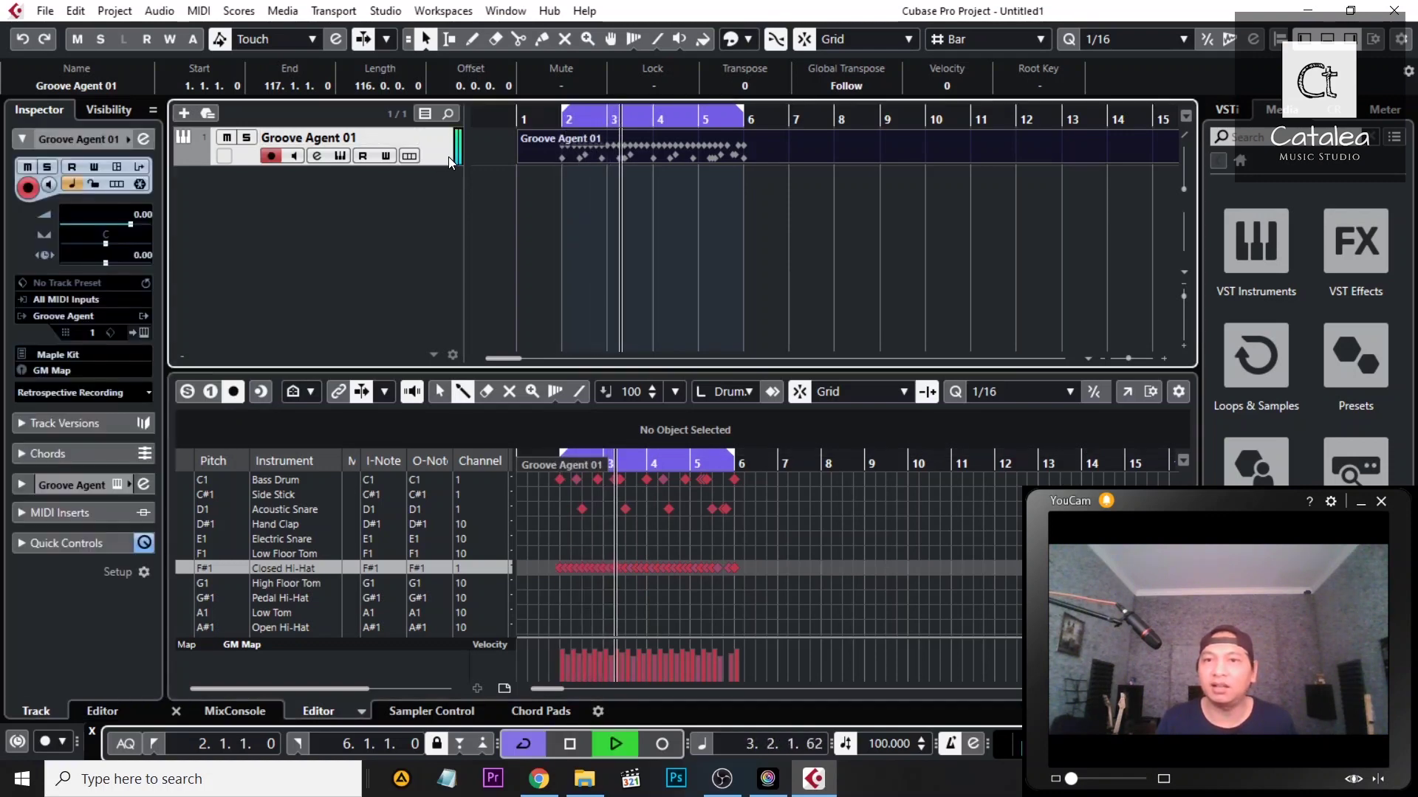
left_click(144, 333)
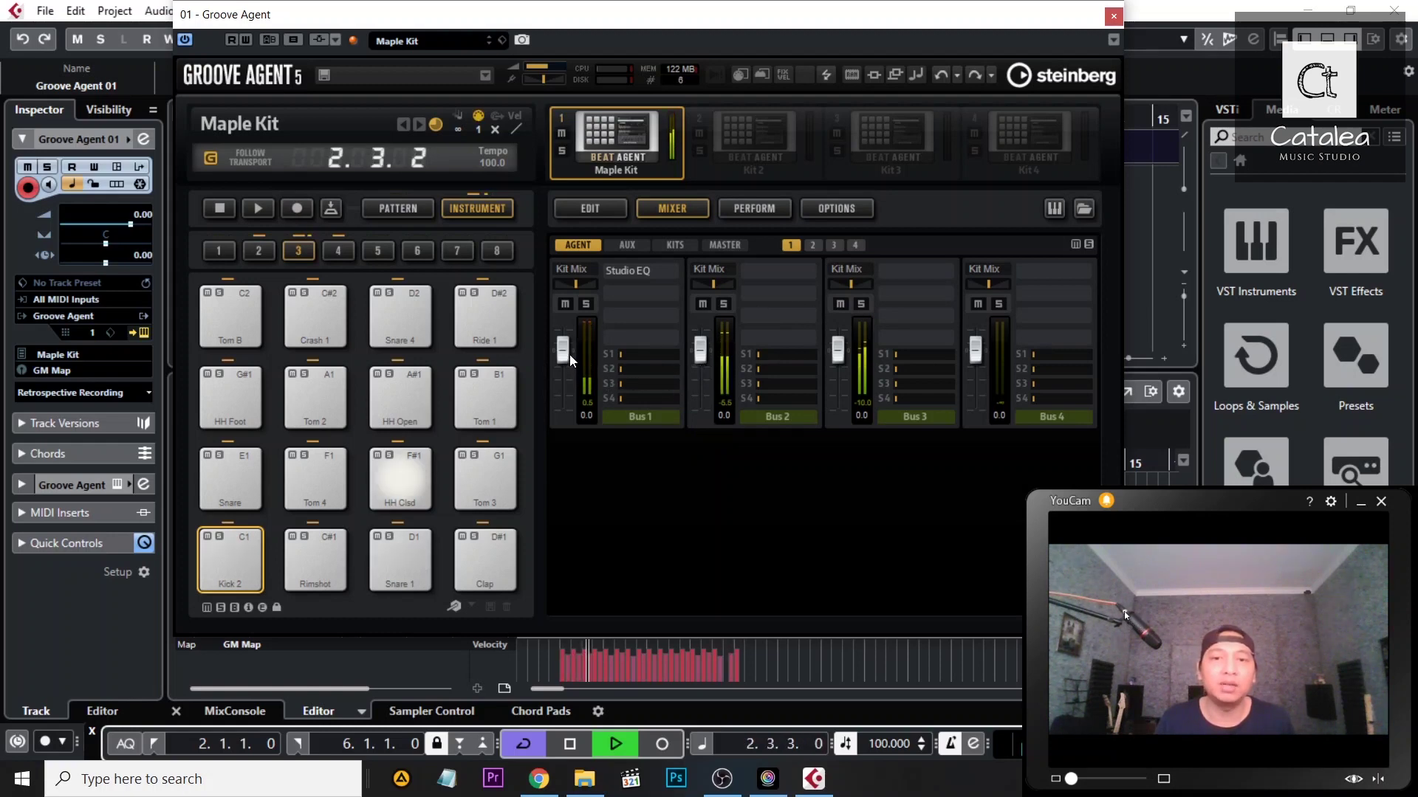
mouse_move(566, 353)
left_mouse_down()
mouse_move(559, 406)
mouse_move(560, 354)
left_mouse_up()
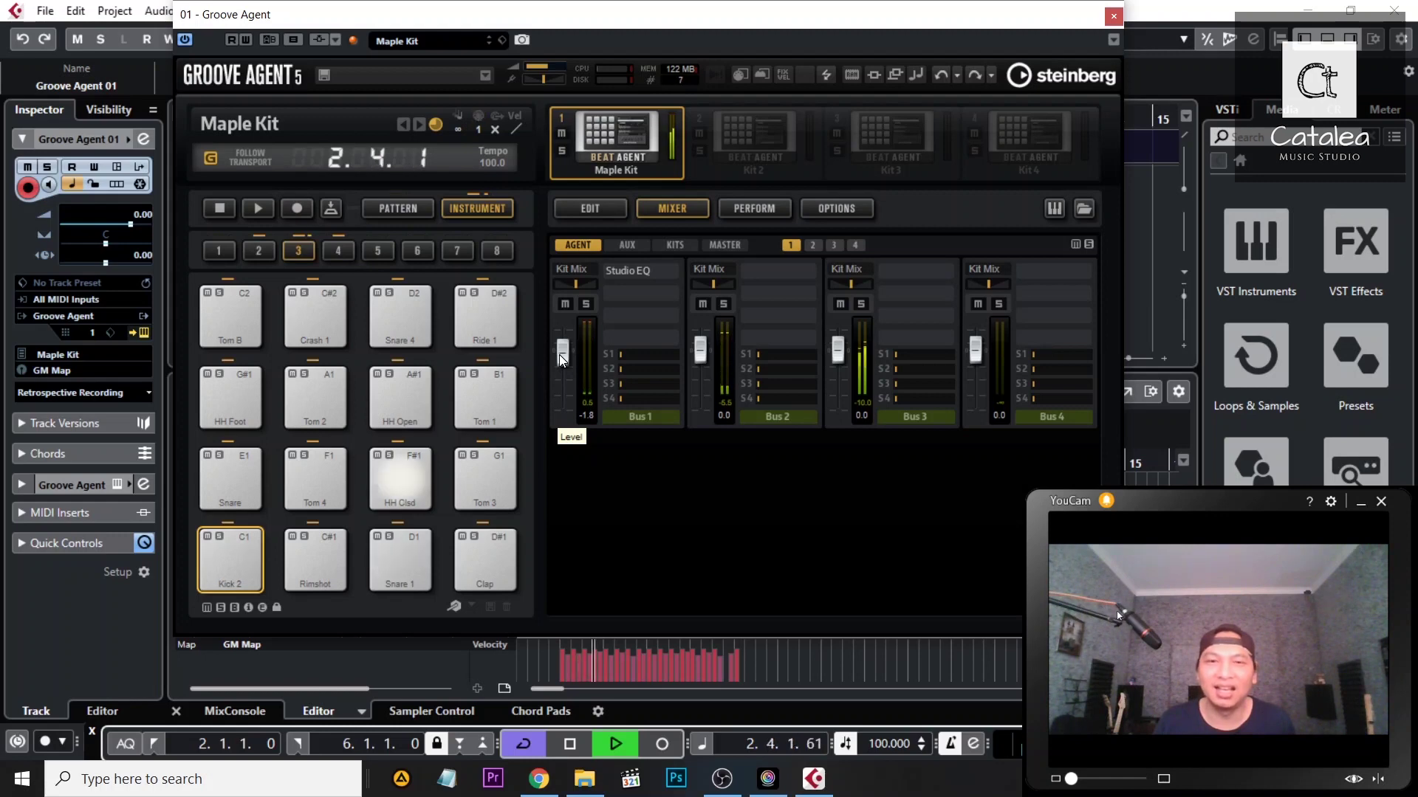
Lower the Bus 2 level to -6.6 and the Bus 3 level to -8.5 during playback, and stop the transport.
left_click_drag(700, 350, 701, 366)
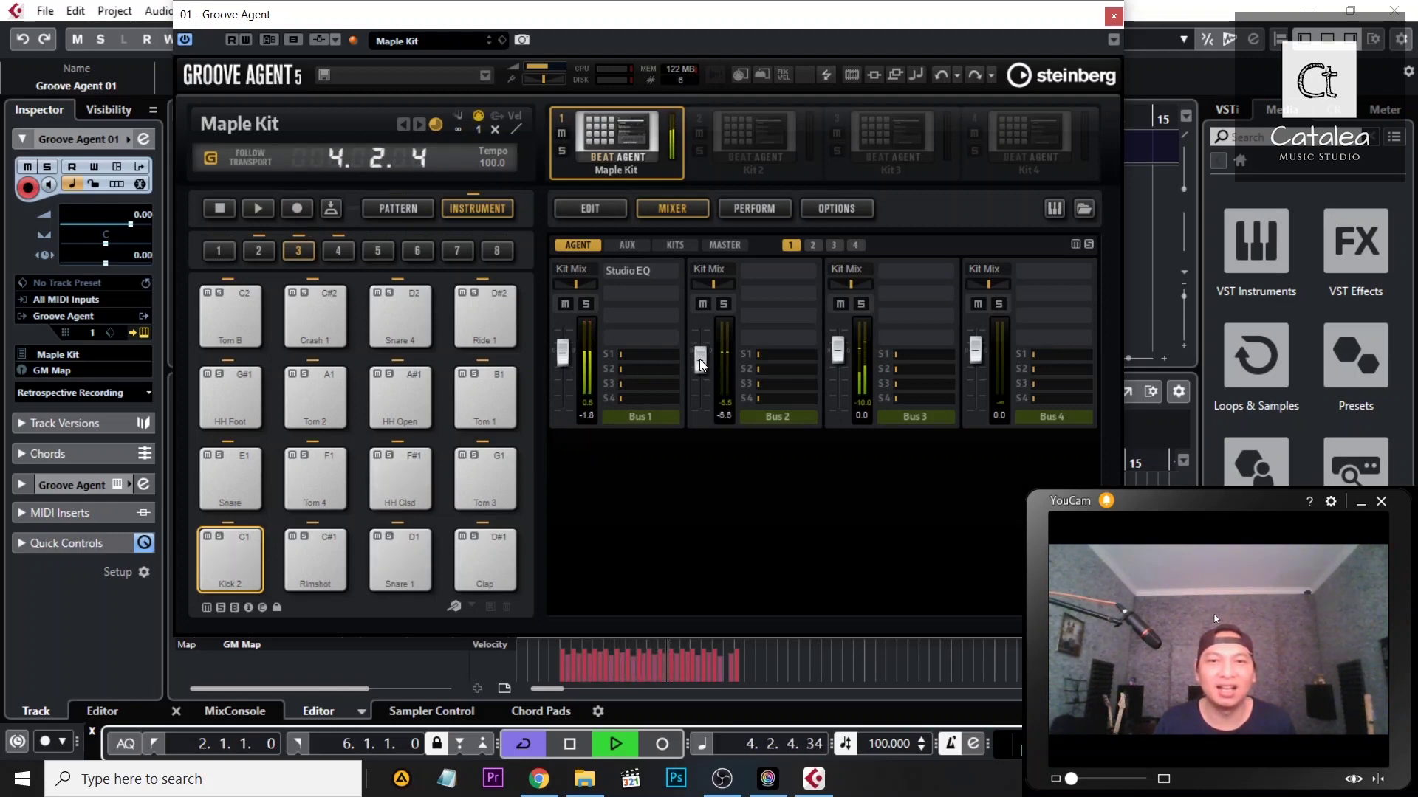
left_click_drag(838, 350, 843, 360)
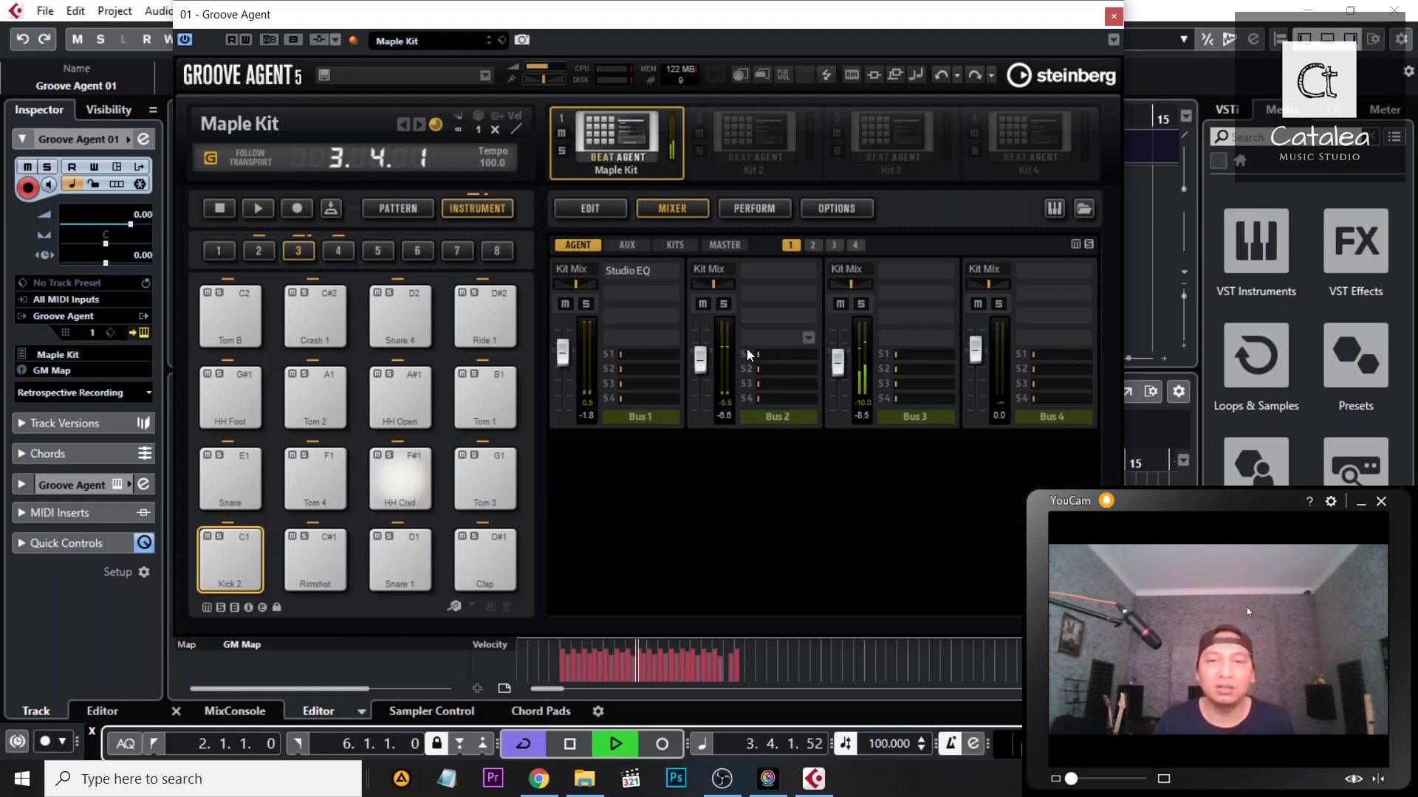
key("space")
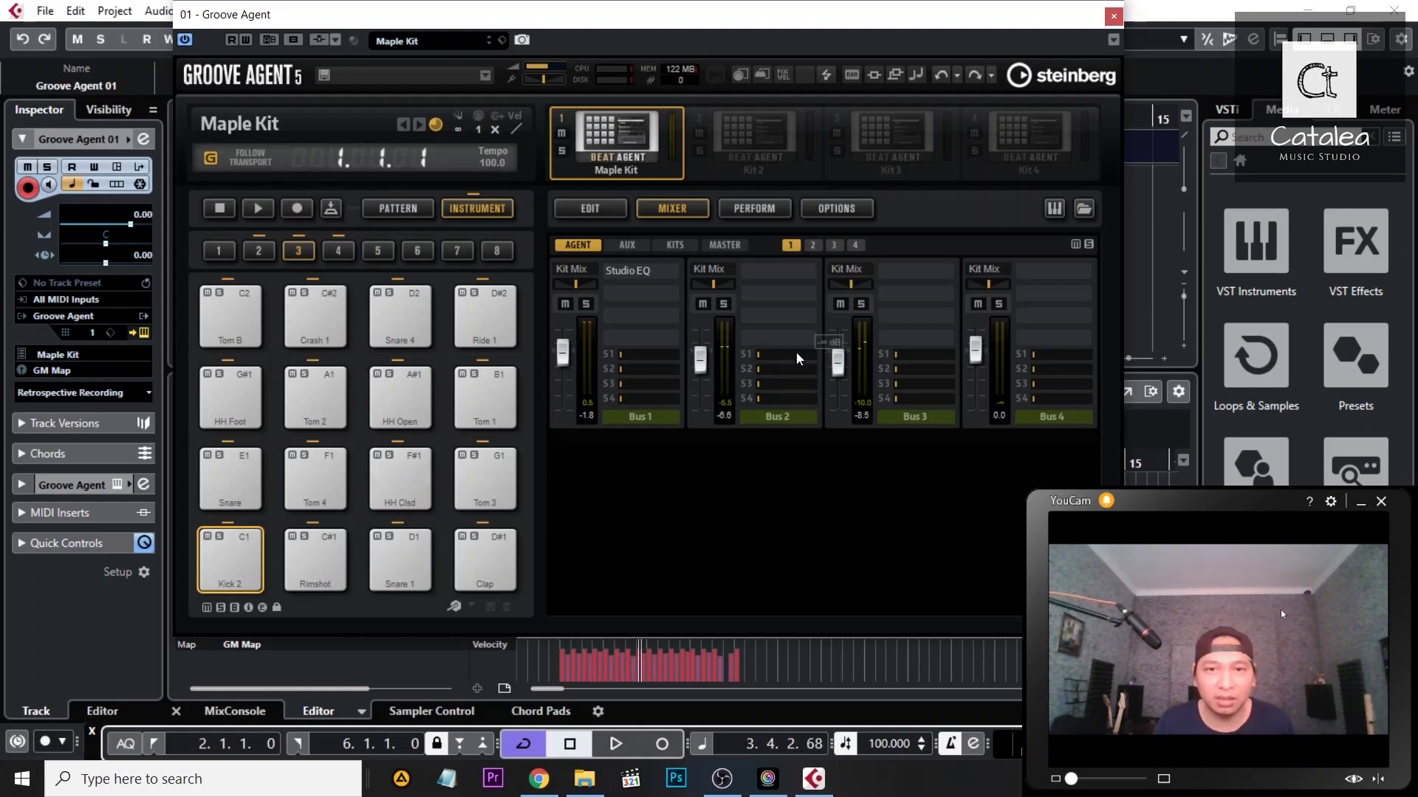
Insert the Reverb effect in the first insert slot of Bus 2 in the Groove Agent mixer.
left_click(777, 272)
left_click(821, 354)
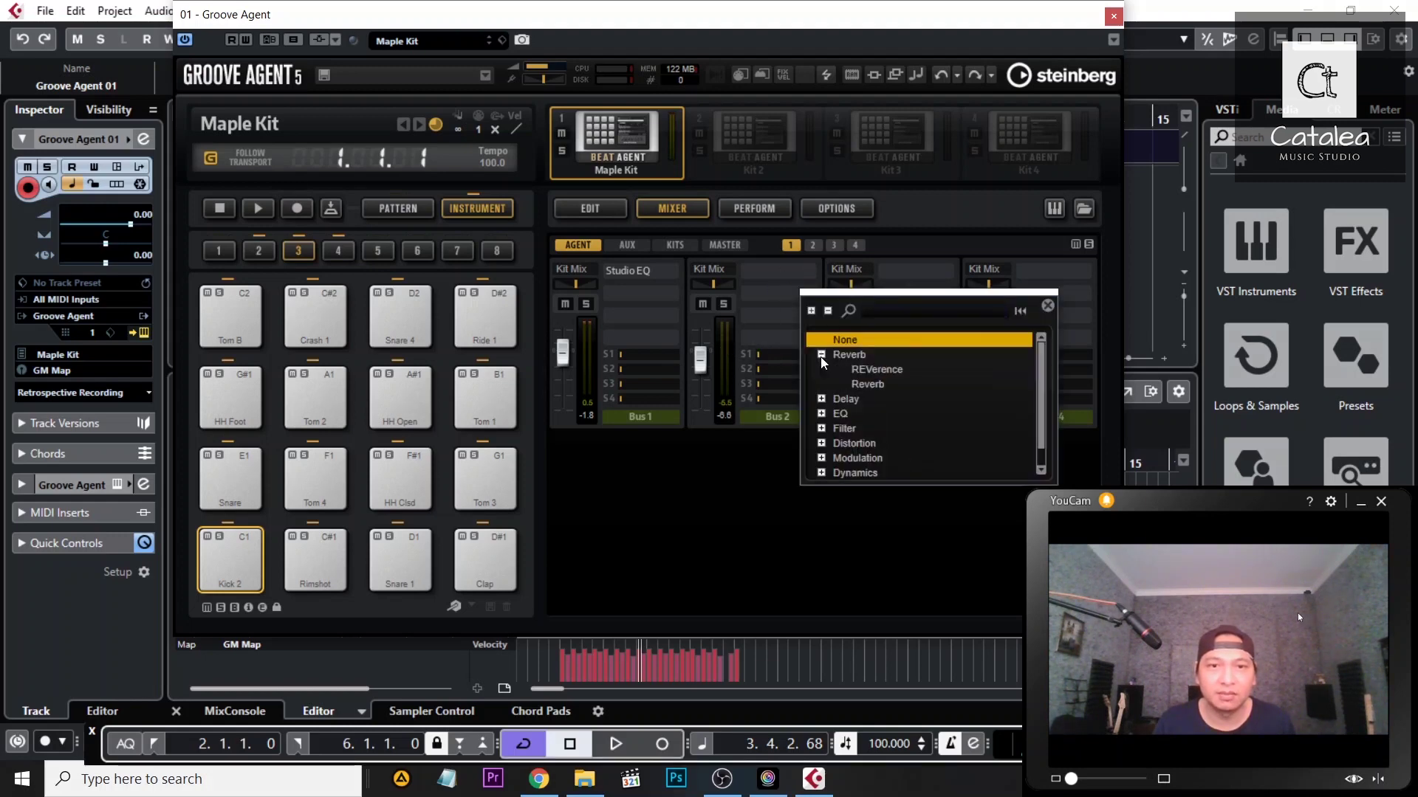
left_click(857, 392)
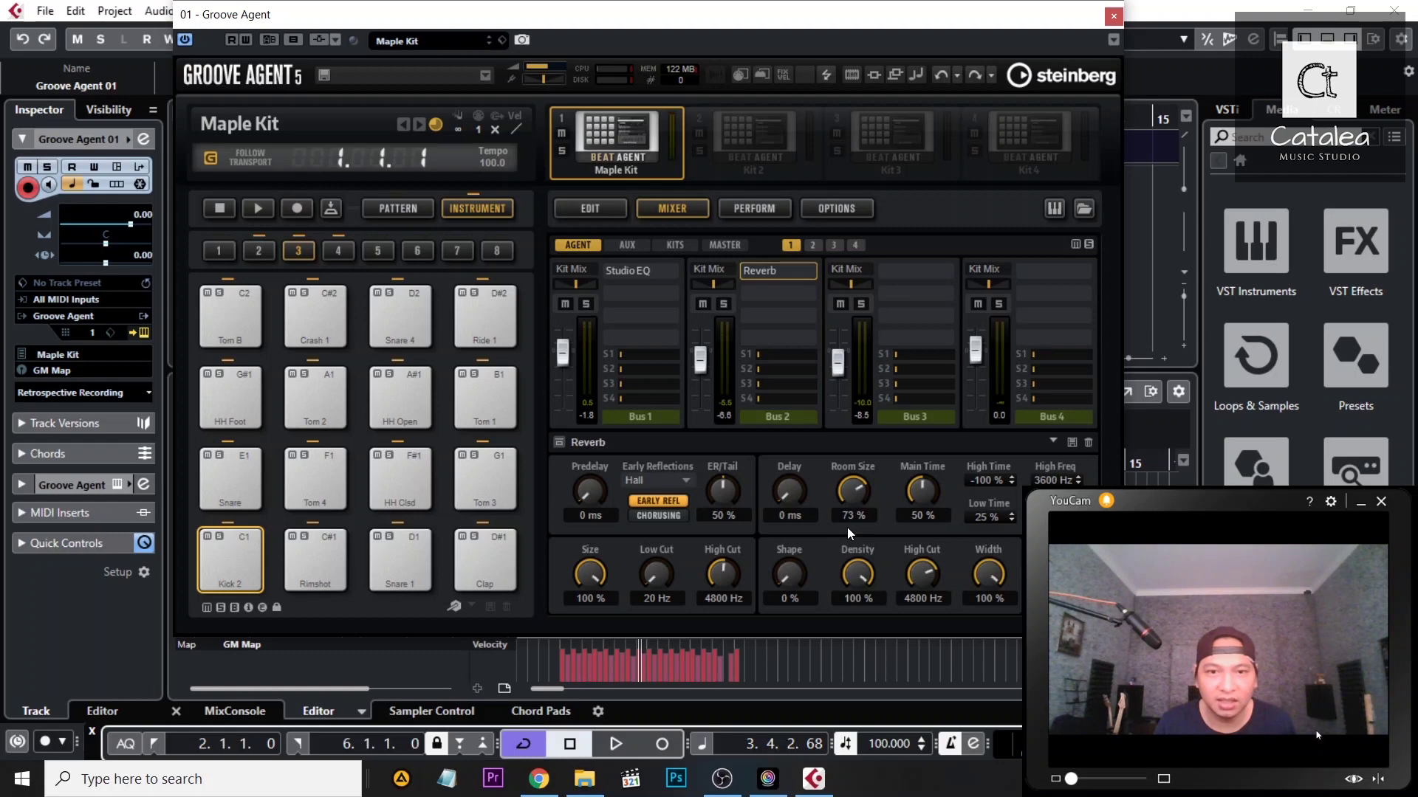
Set the Bus 2 reverb's room size to 32 % while auditioning the loop, and close Groove Agent and stop playback.
left_click_drag(848, 527, 825, 597)
key("space")
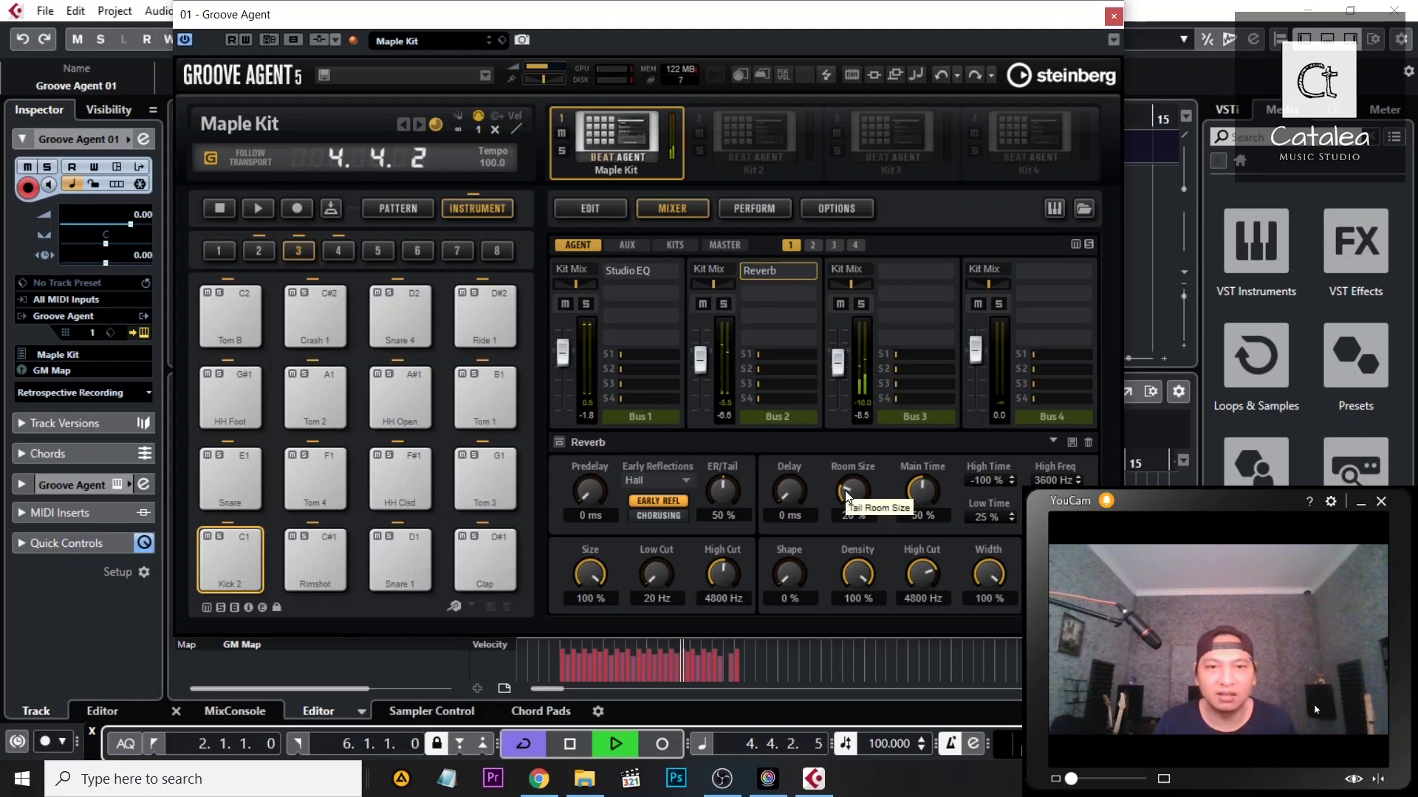
scroll(842, 499, "down", 1)
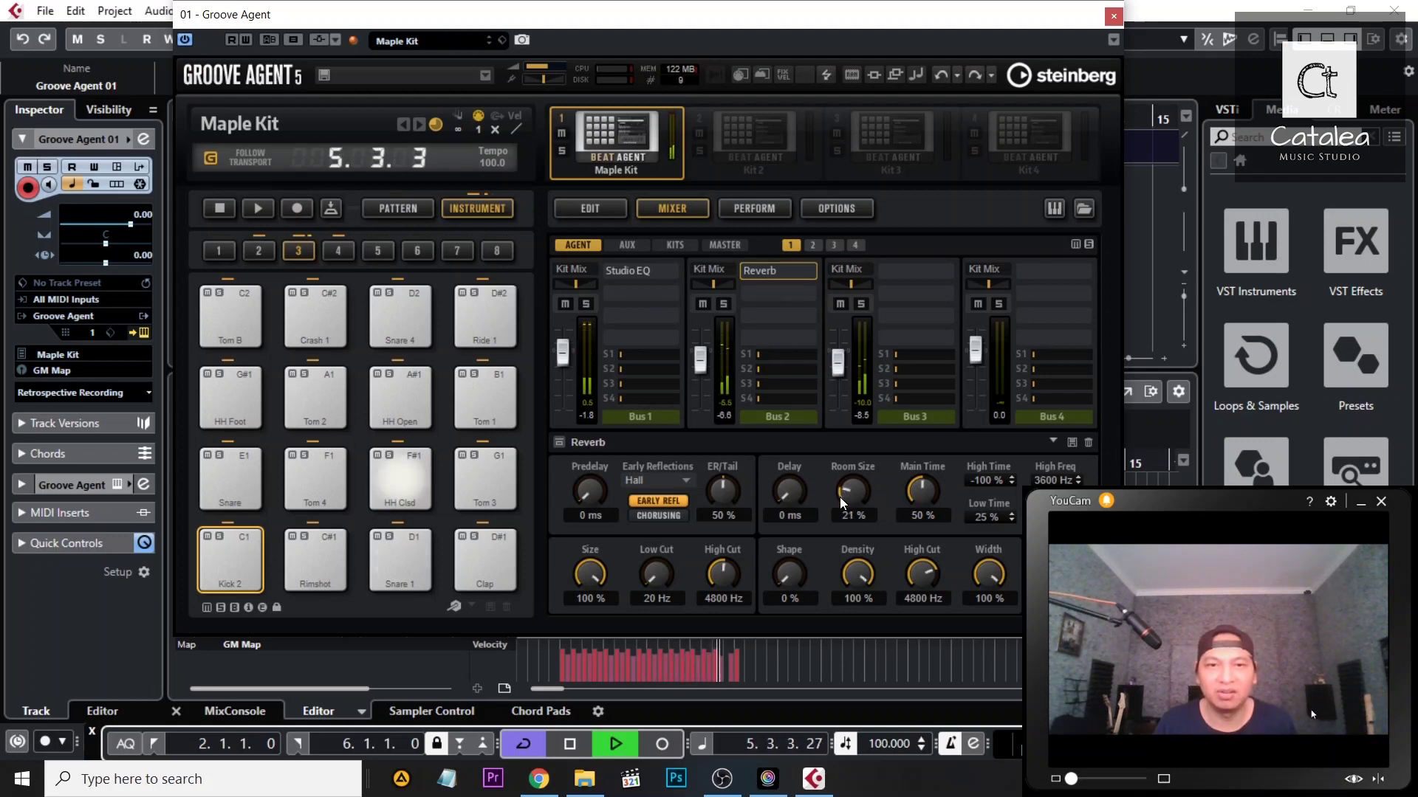
mouse_move(842, 499)
left_mouse_down()
mouse_move(847, 471)
mouse_move(839, 482)
left_mouse_up()
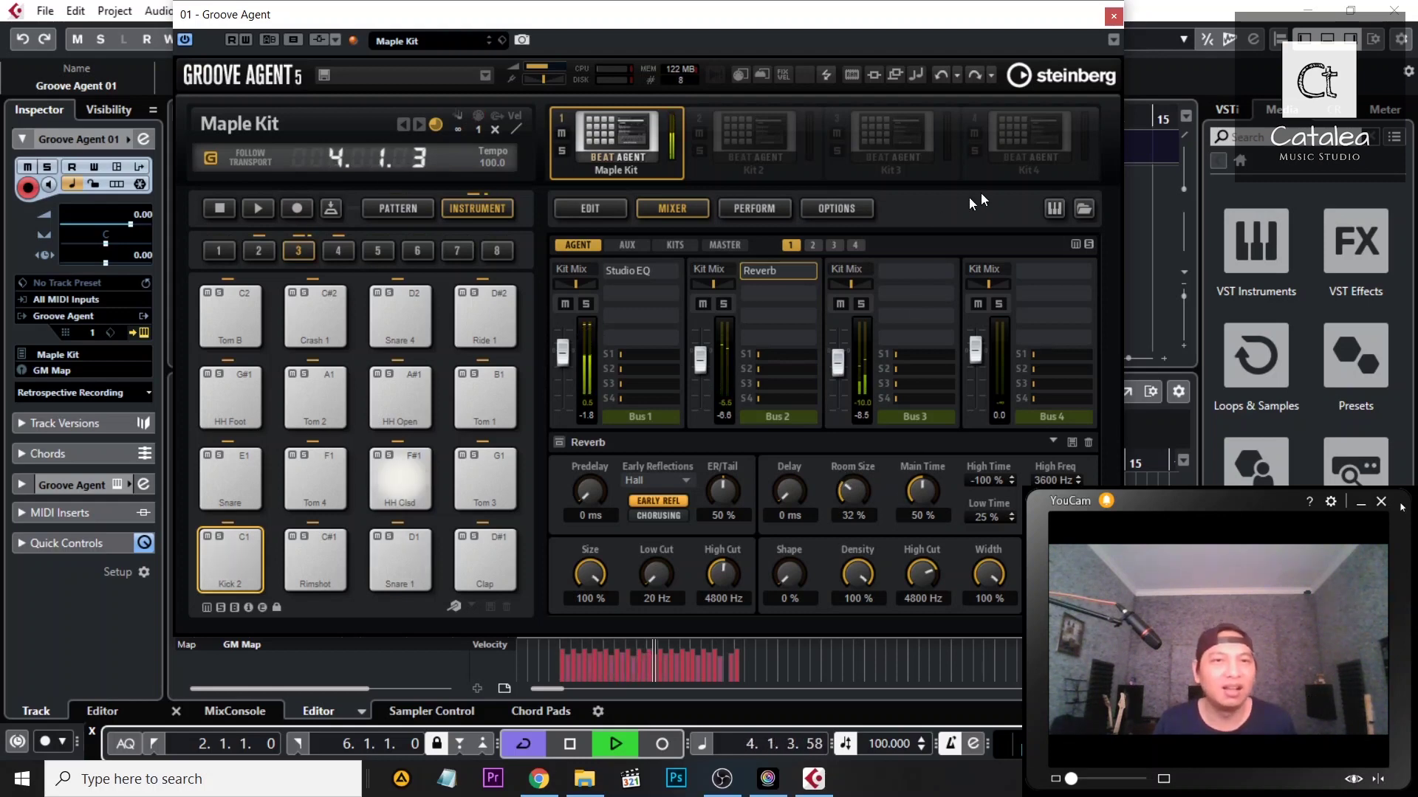
left_click(1119, 17)
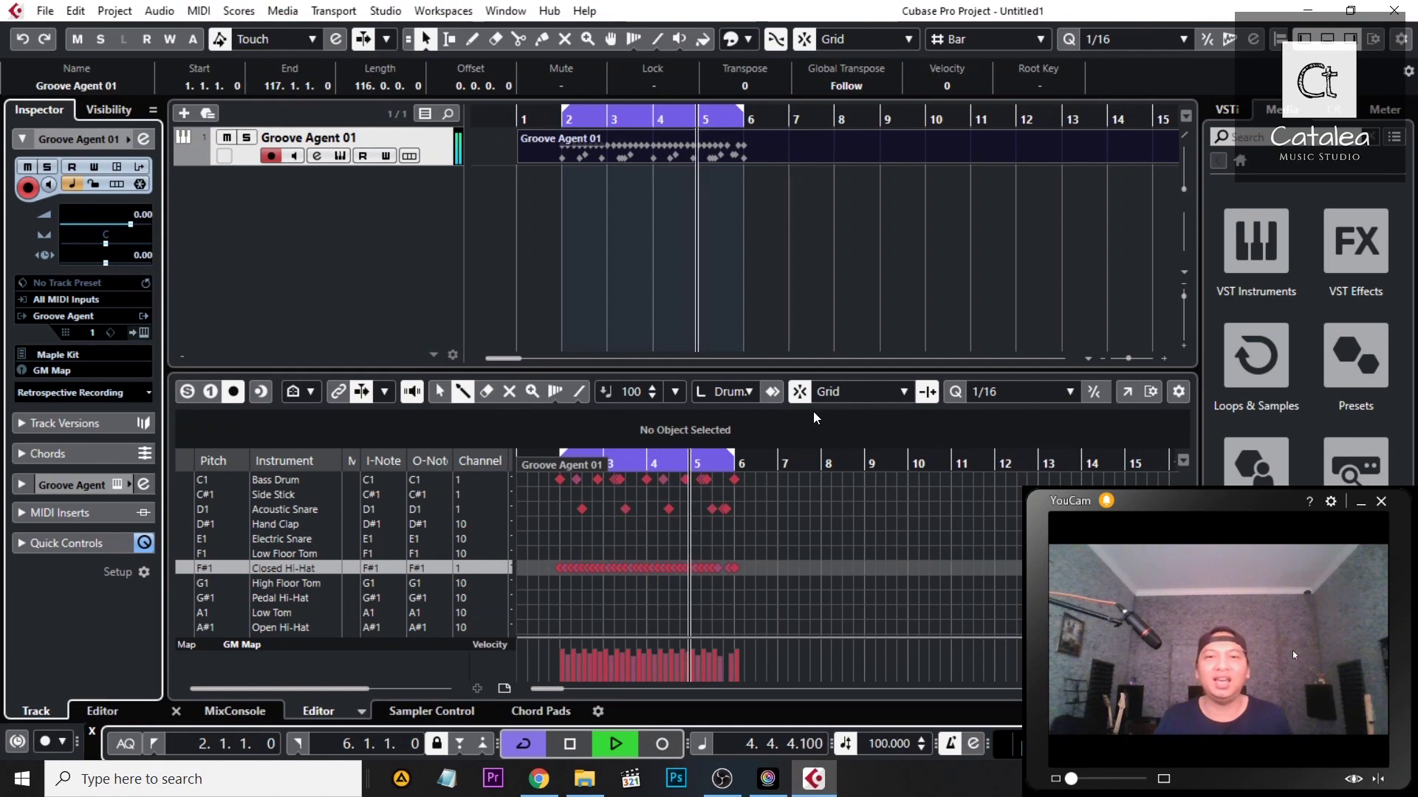
key("space")
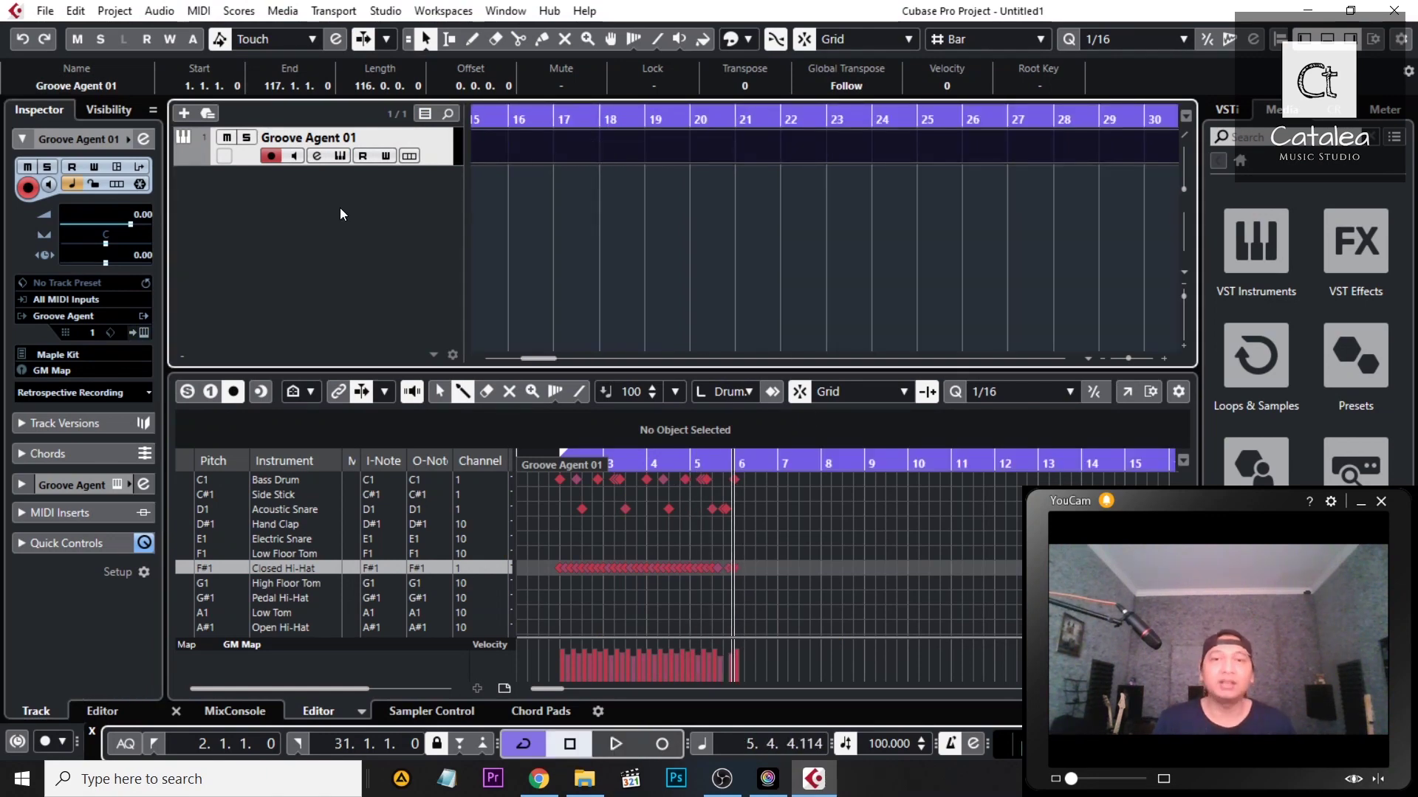